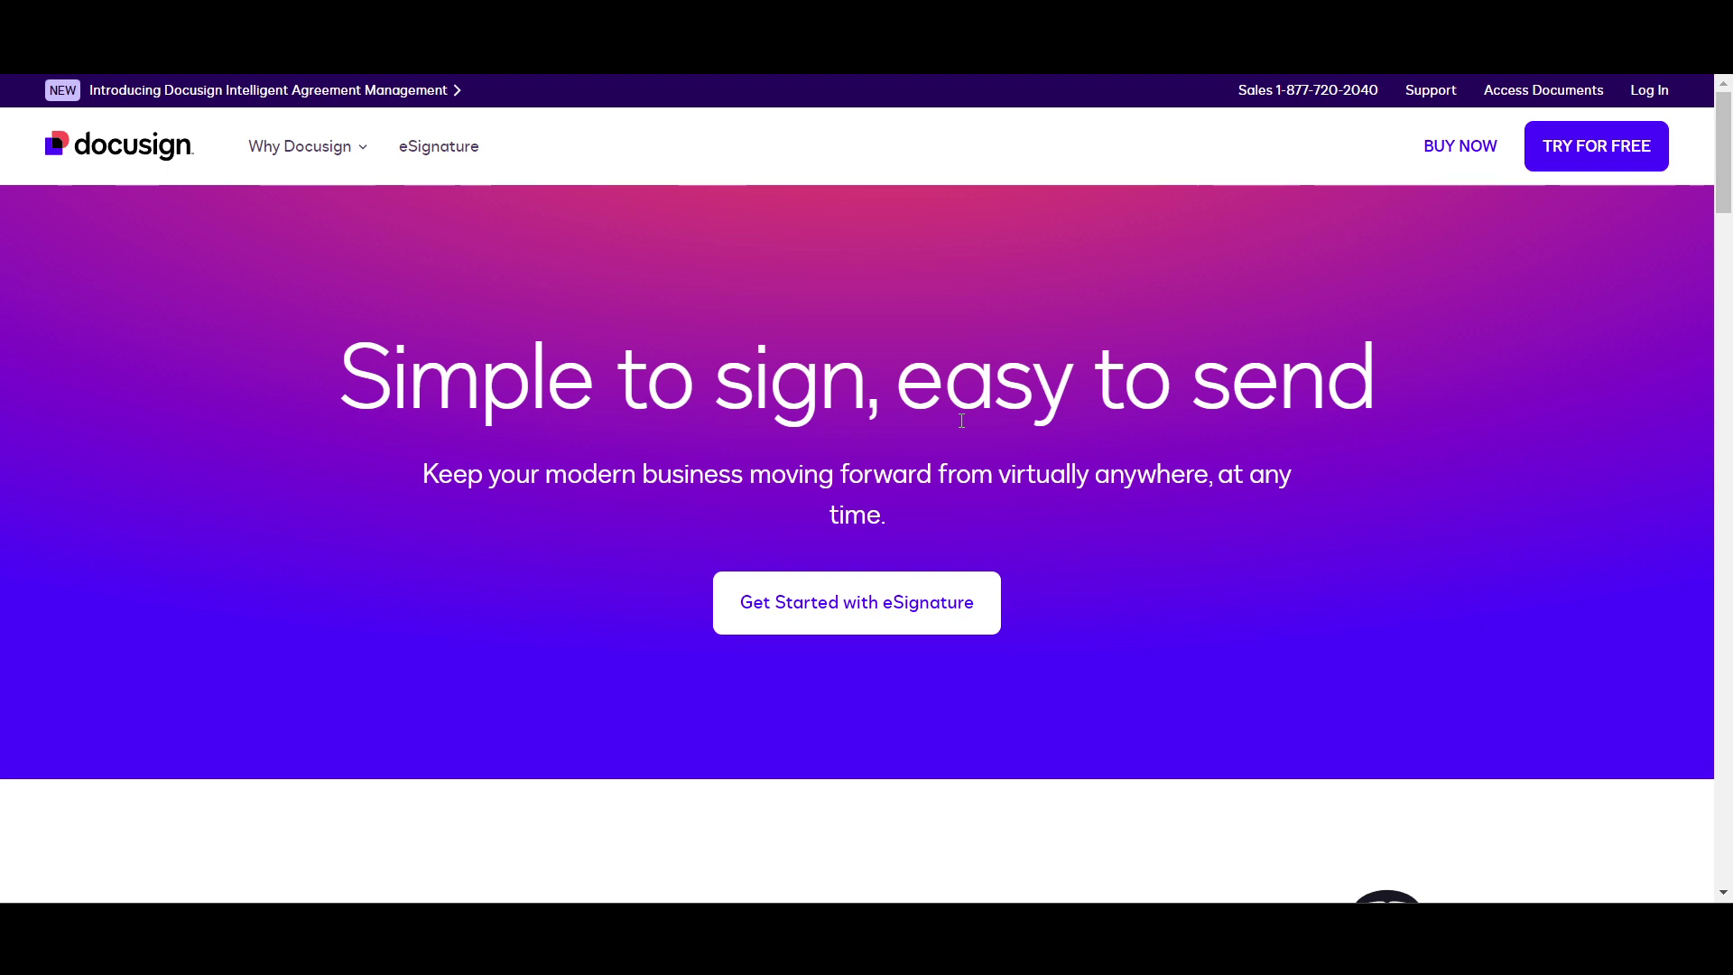
# Step: Open the free 30-day eSignature trial signup from the Docusign homepage
pyautogui.scroll(-1, 961, 421)
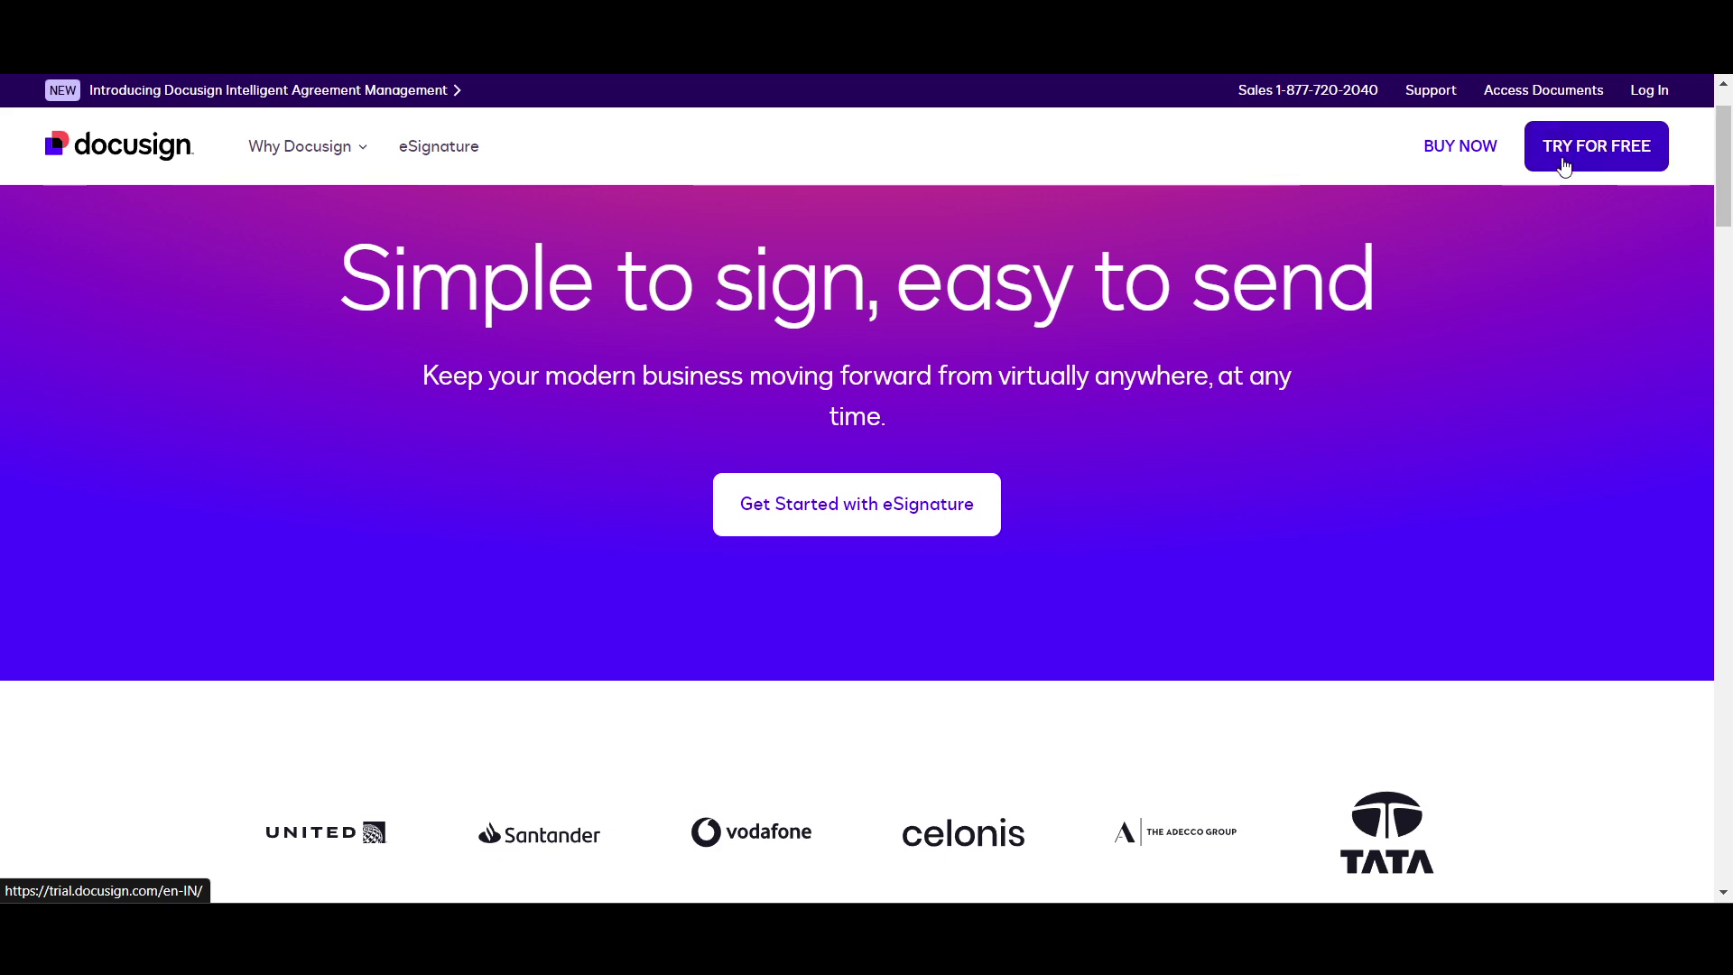
pyautogui.click(943, 512)
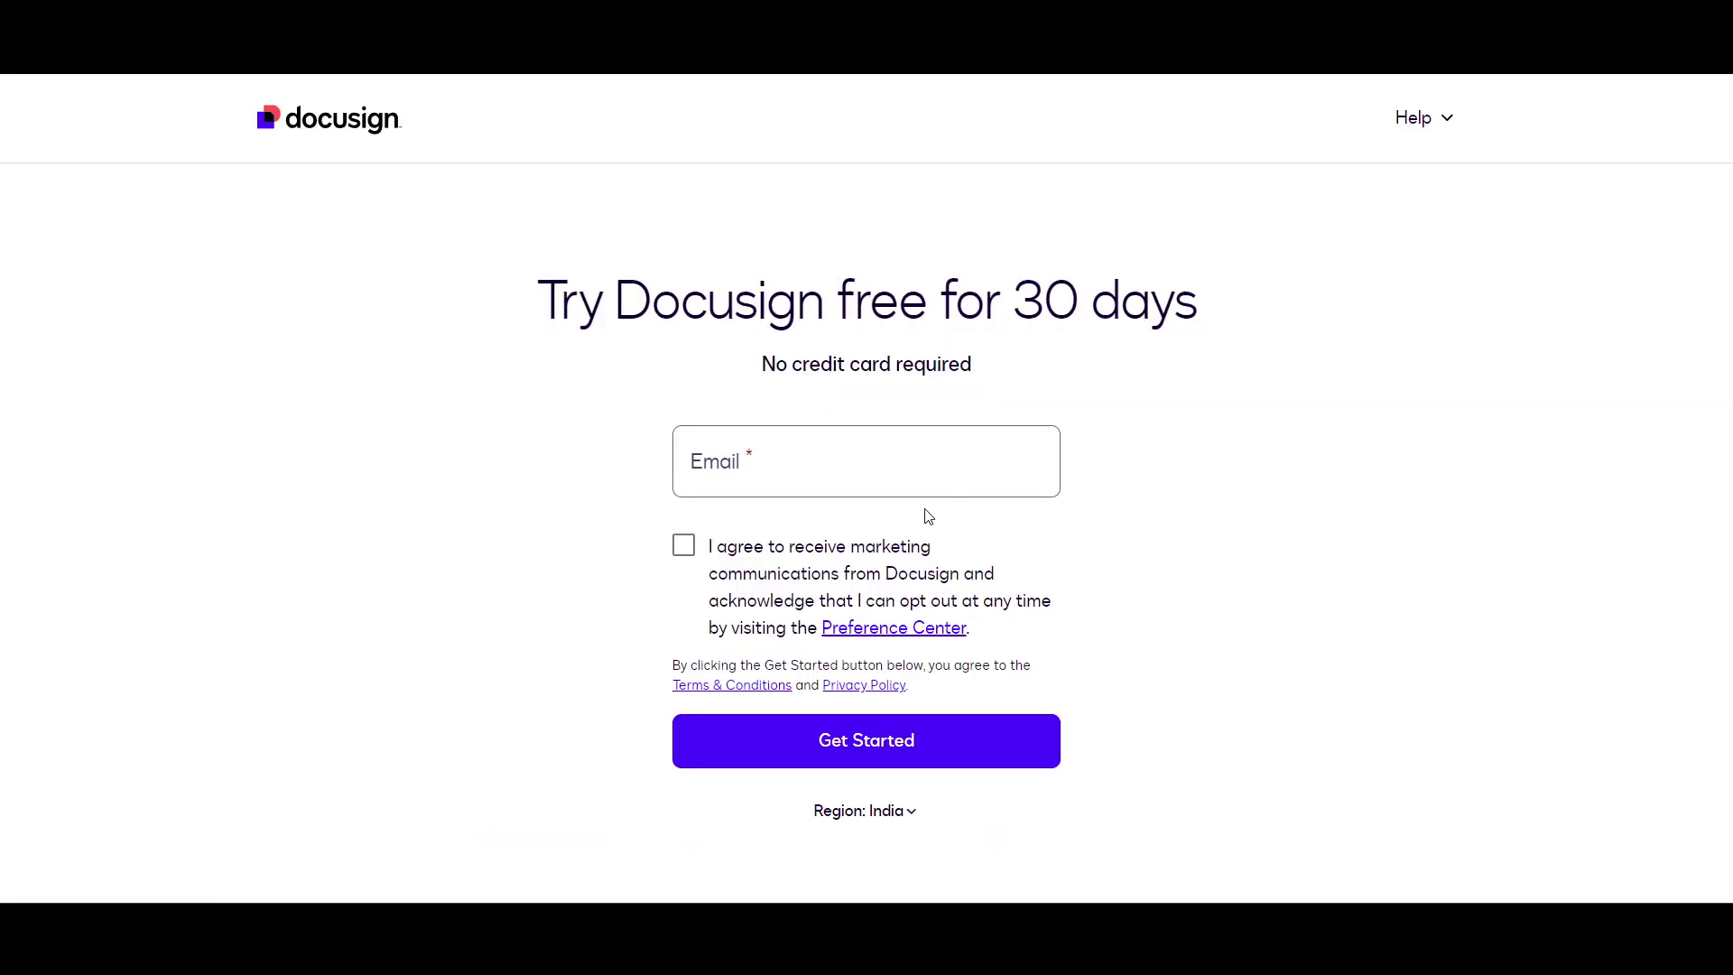
# Step: Enter the signup email, first name, last name and phone number, submit them, and open a new browser tab
pyautogui.click(860, 452)
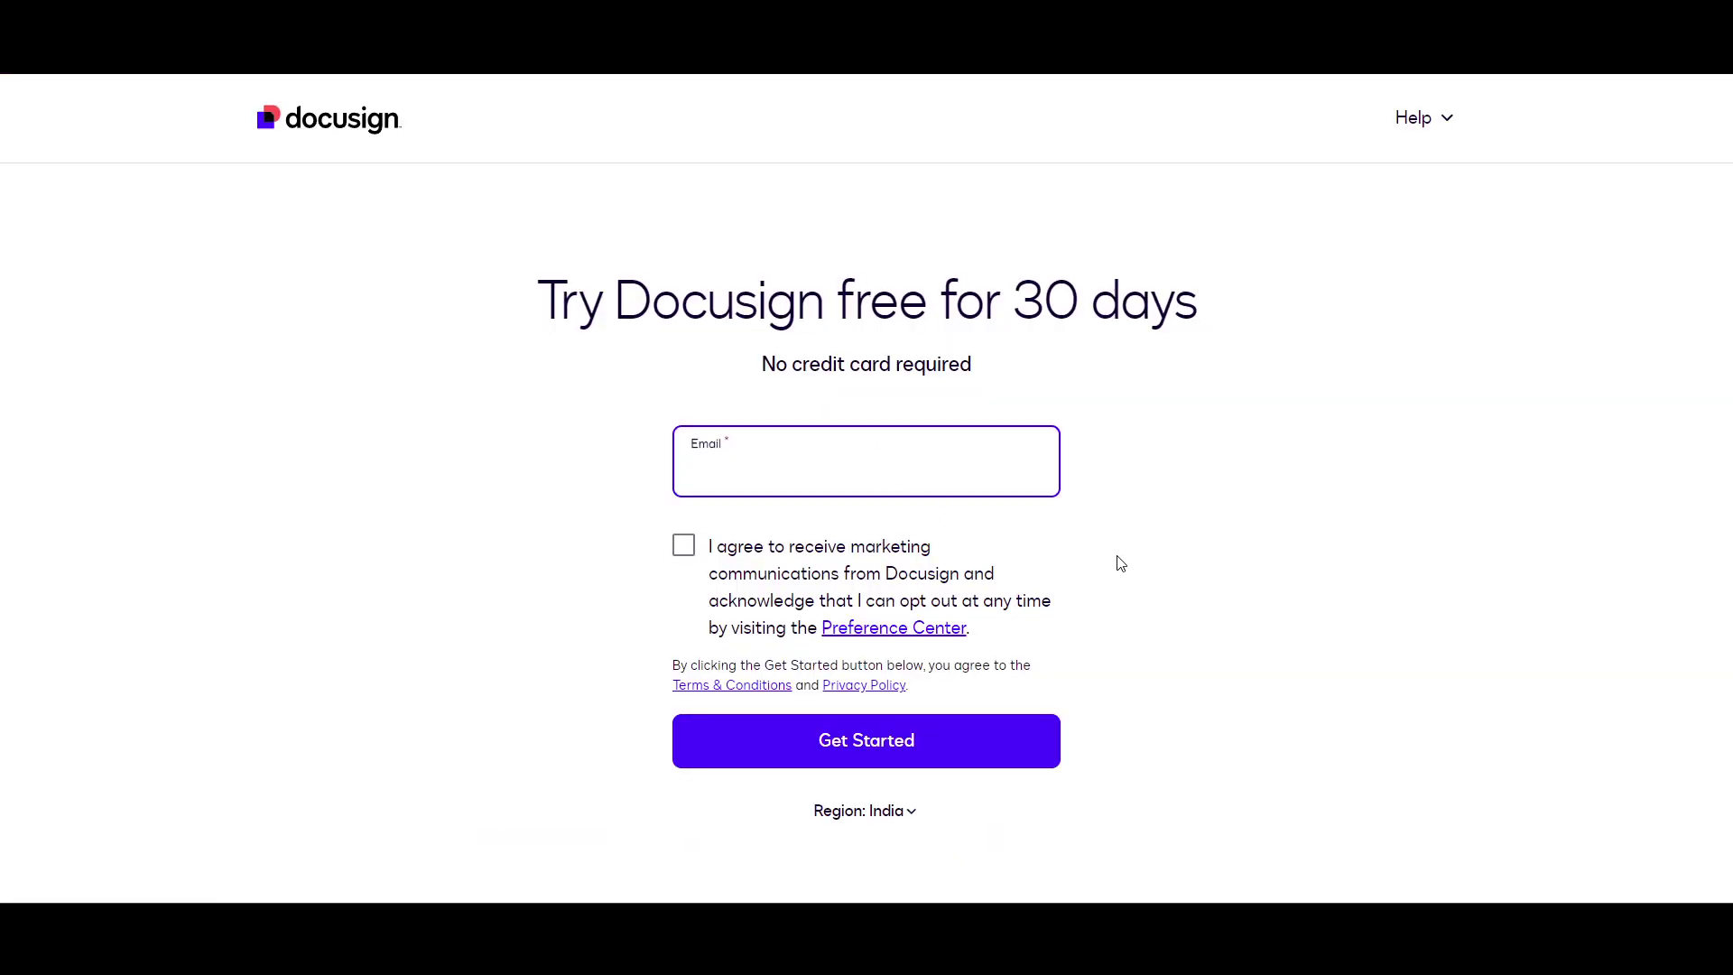
pyautogui.write('anil')
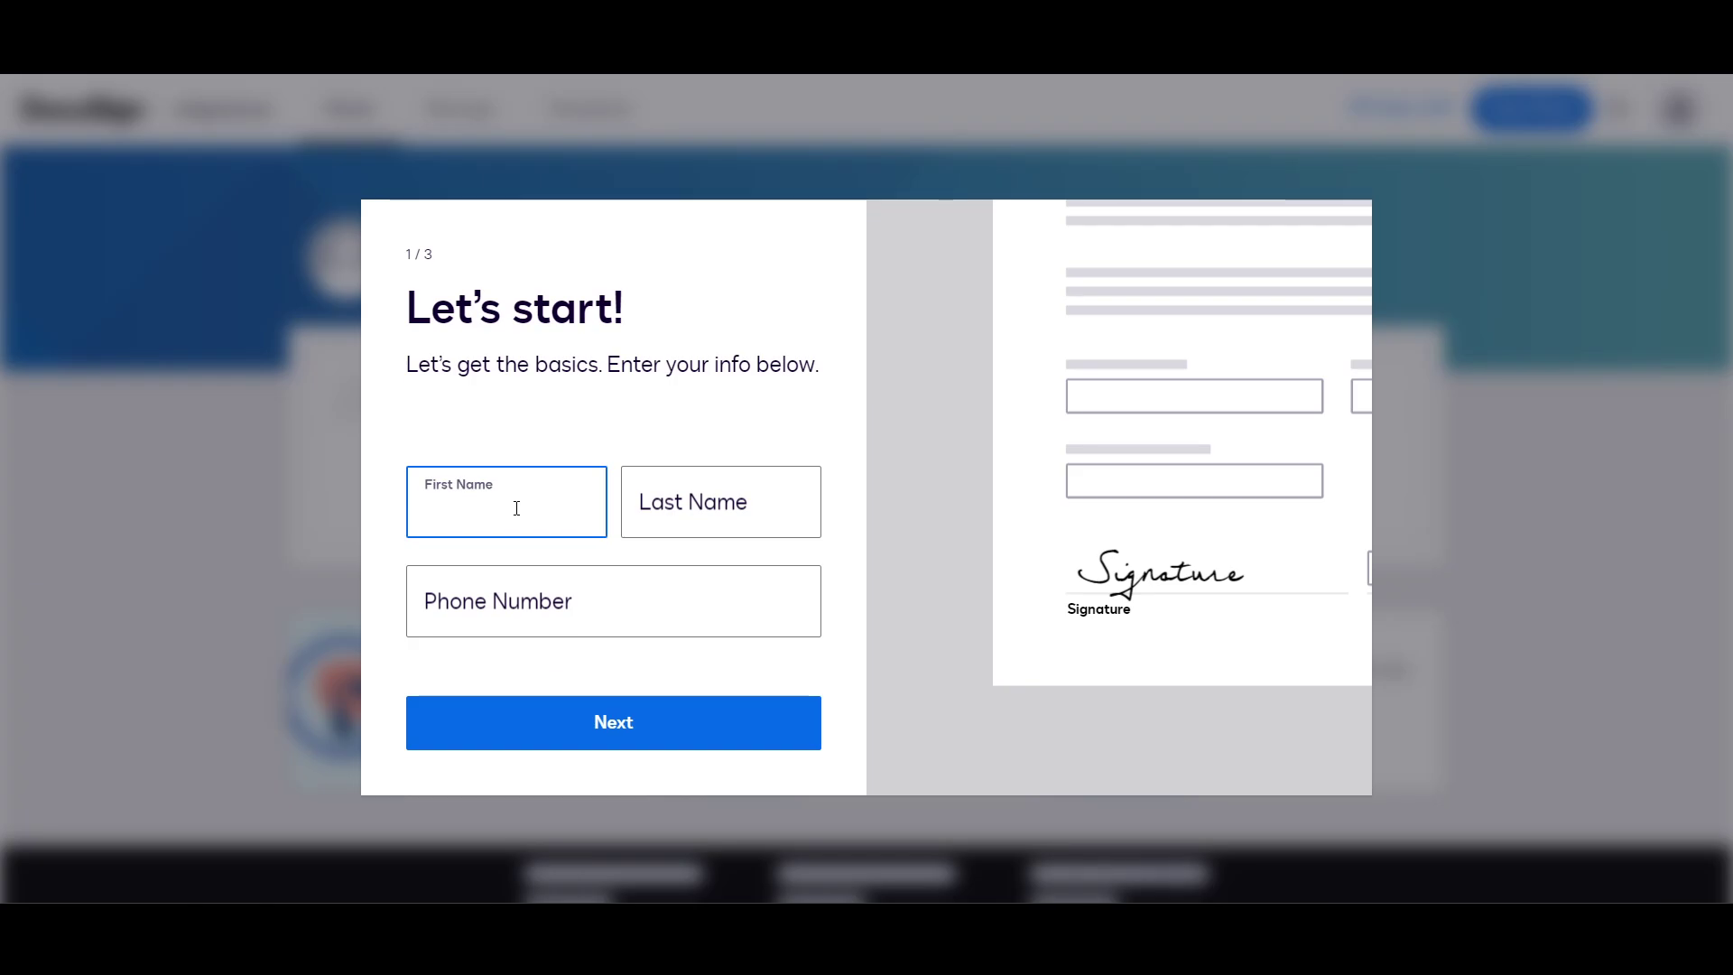
pyautogui.press('Tab')
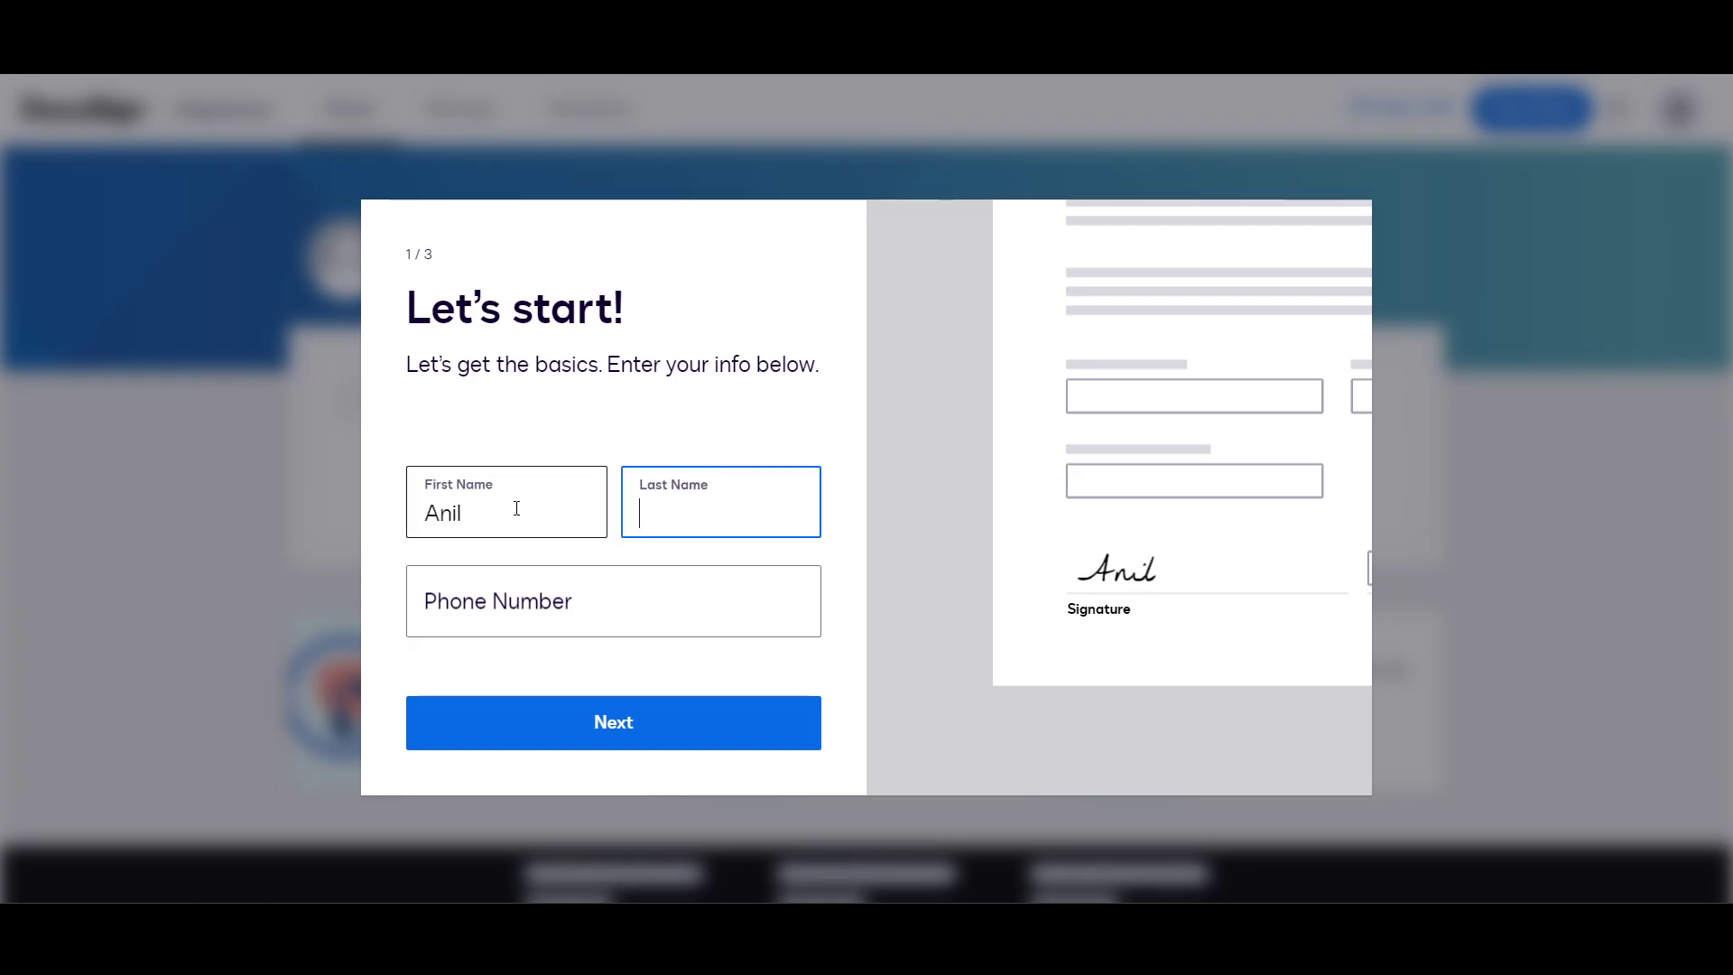
pyautogui.press('Tab')
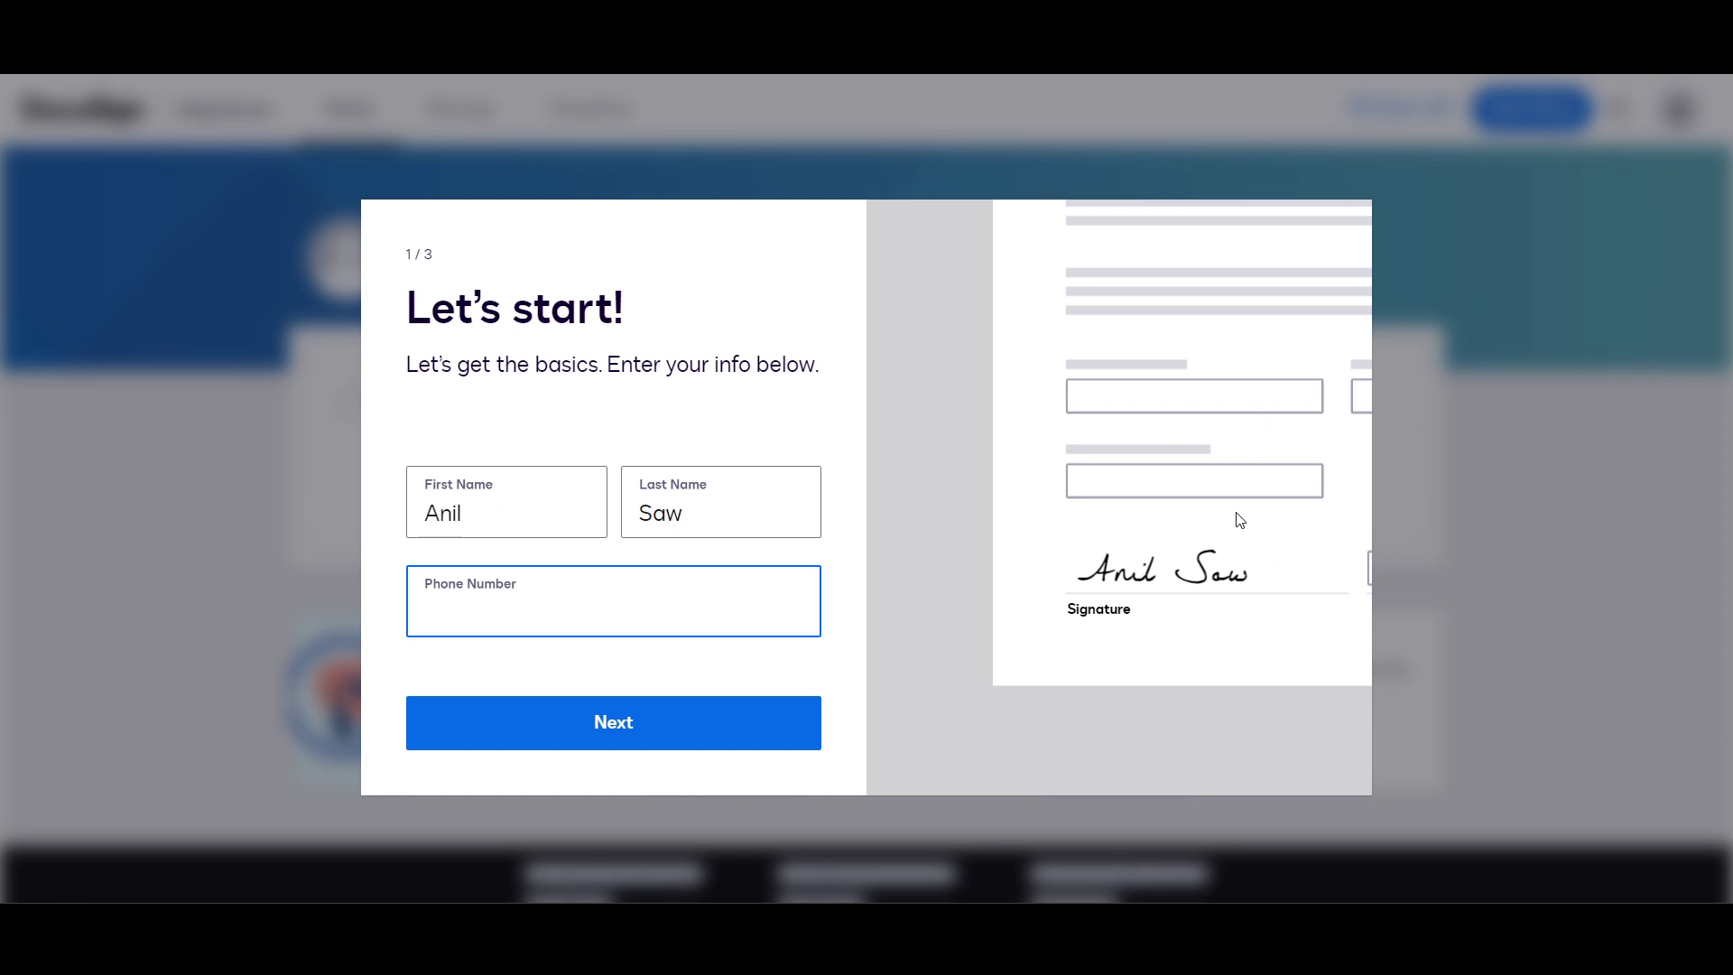
pyautogui.click(585, 722)
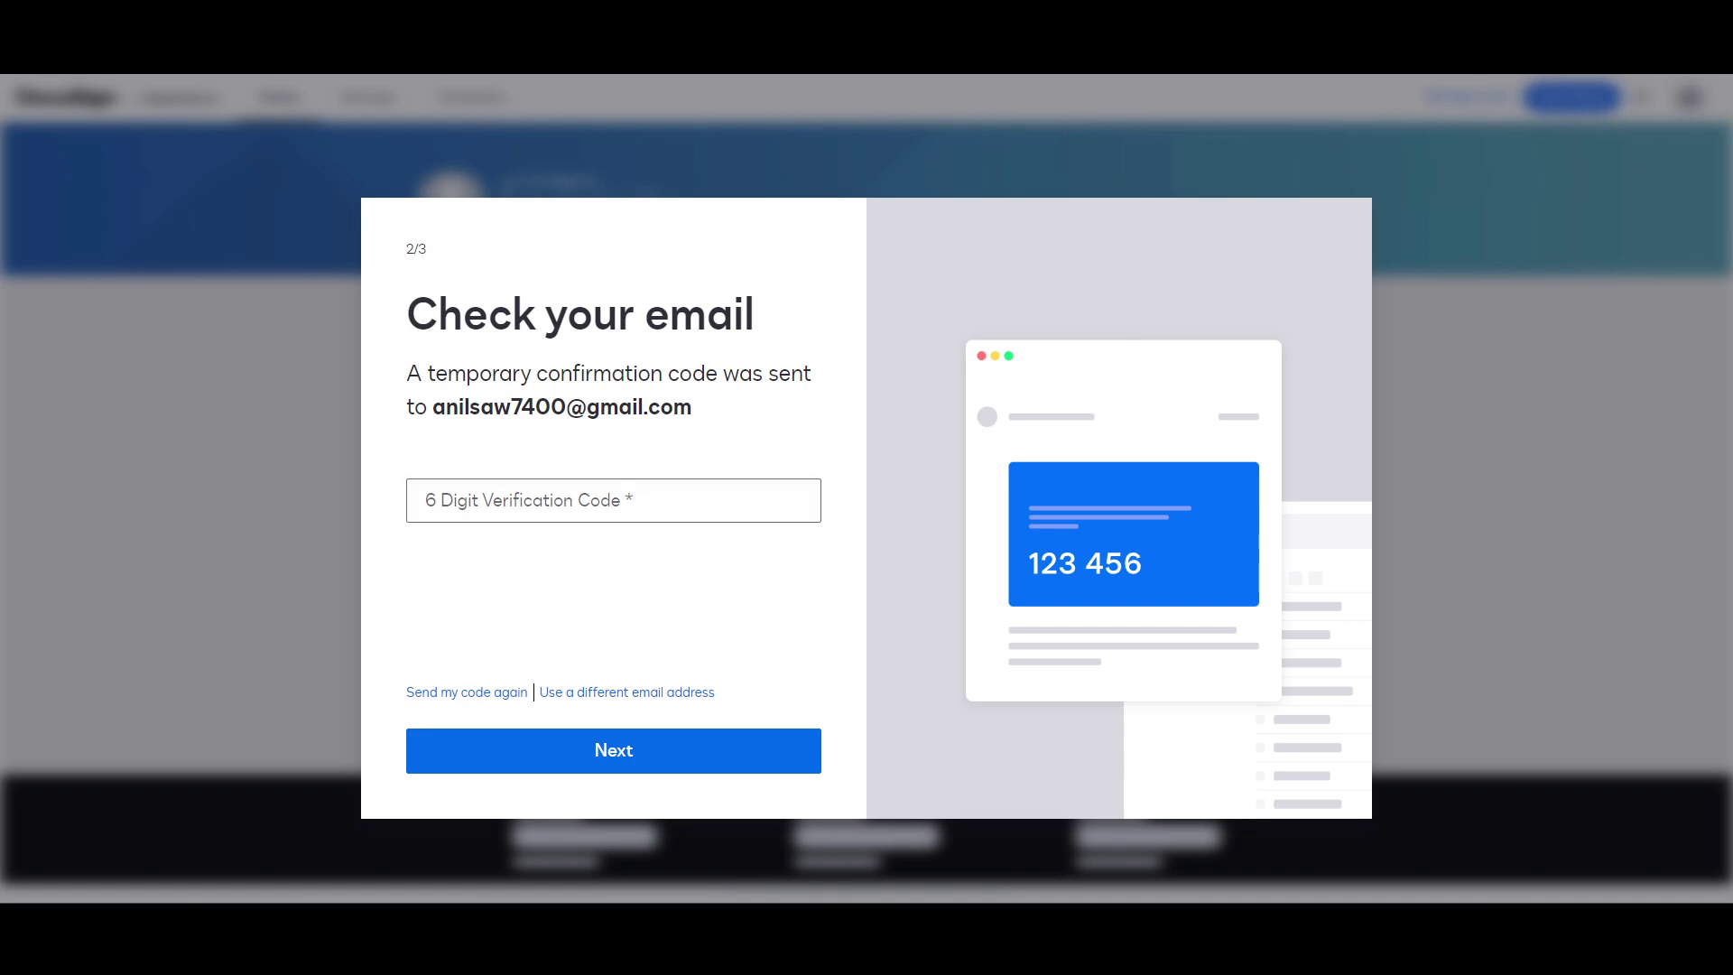
pyautogui.hotkey('ctrl', 't')
# Step: Go to the Gmail inbox and open the Docusign confirmation code email
pyautogui.write('gma')
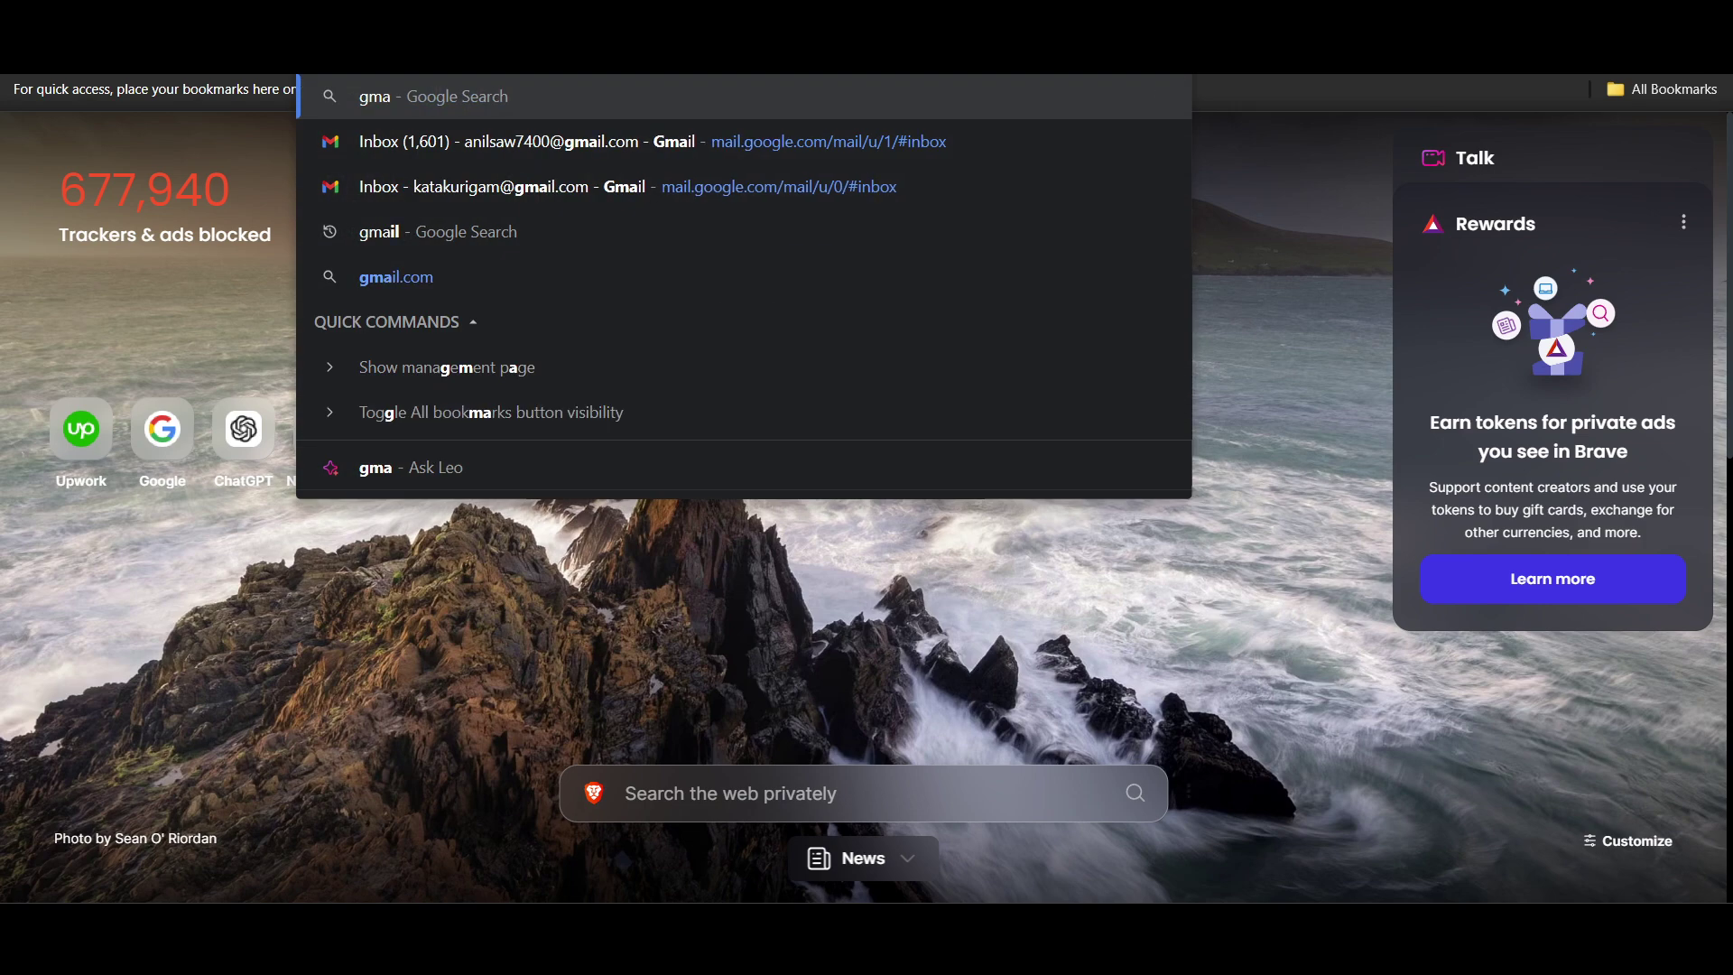
pyautogui.press('Down')
pyautogui.press('Return')
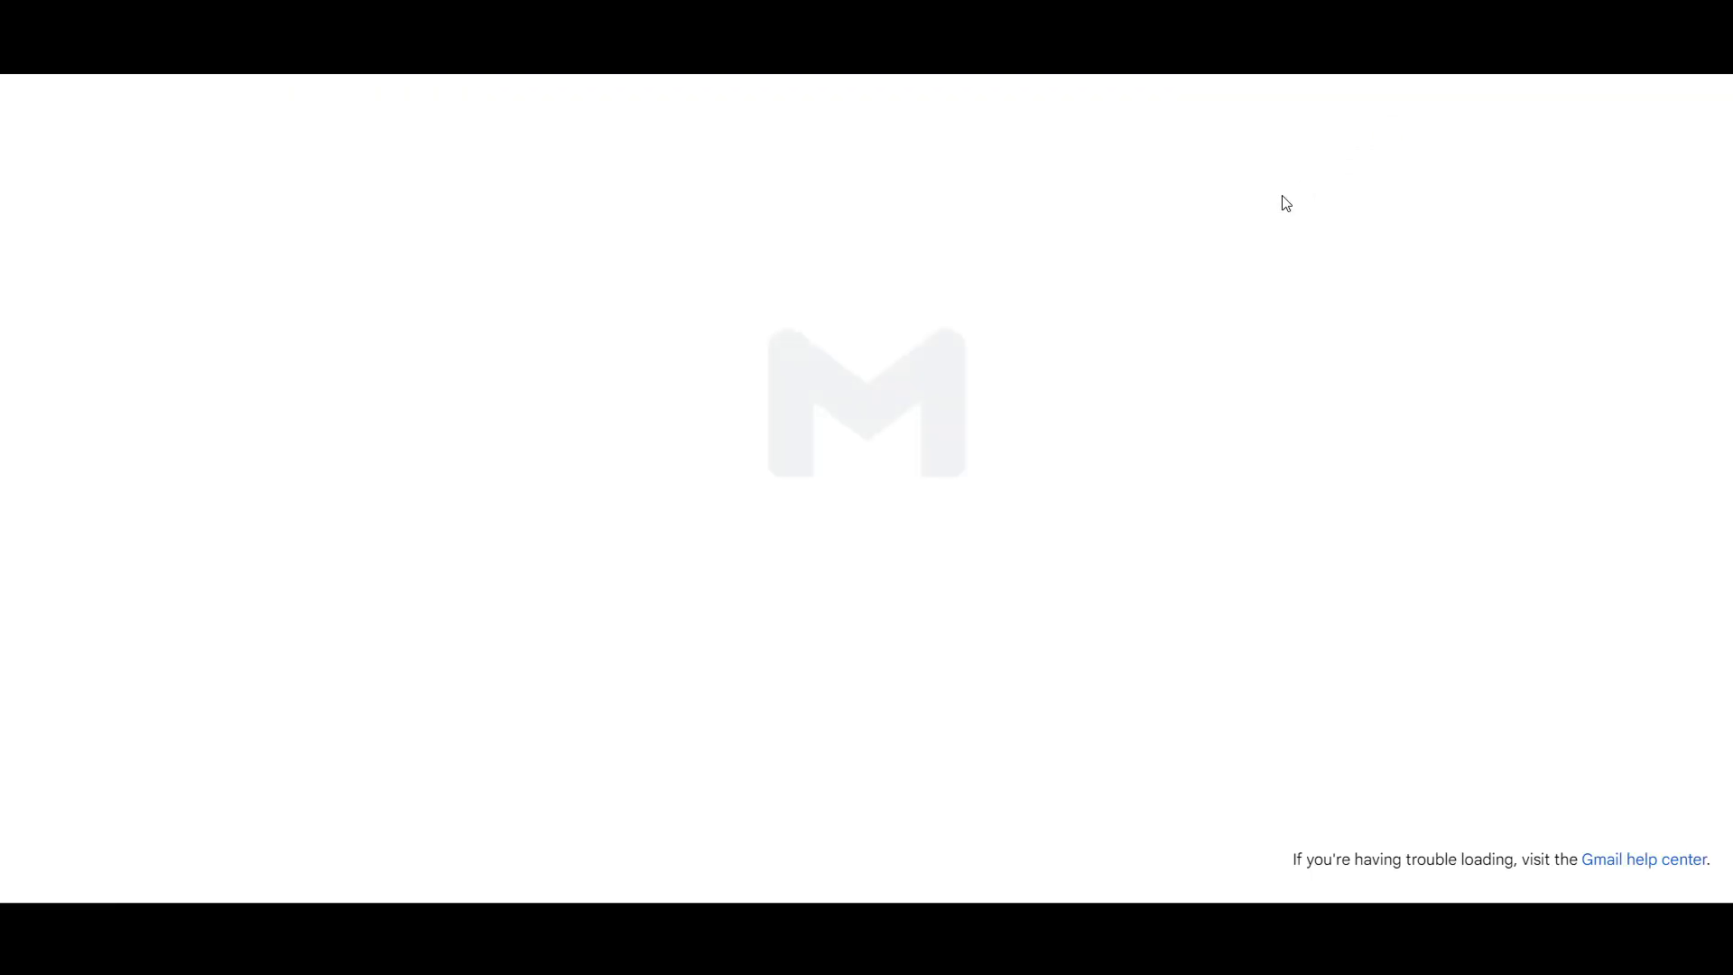
pyautogui.click(896, 404)
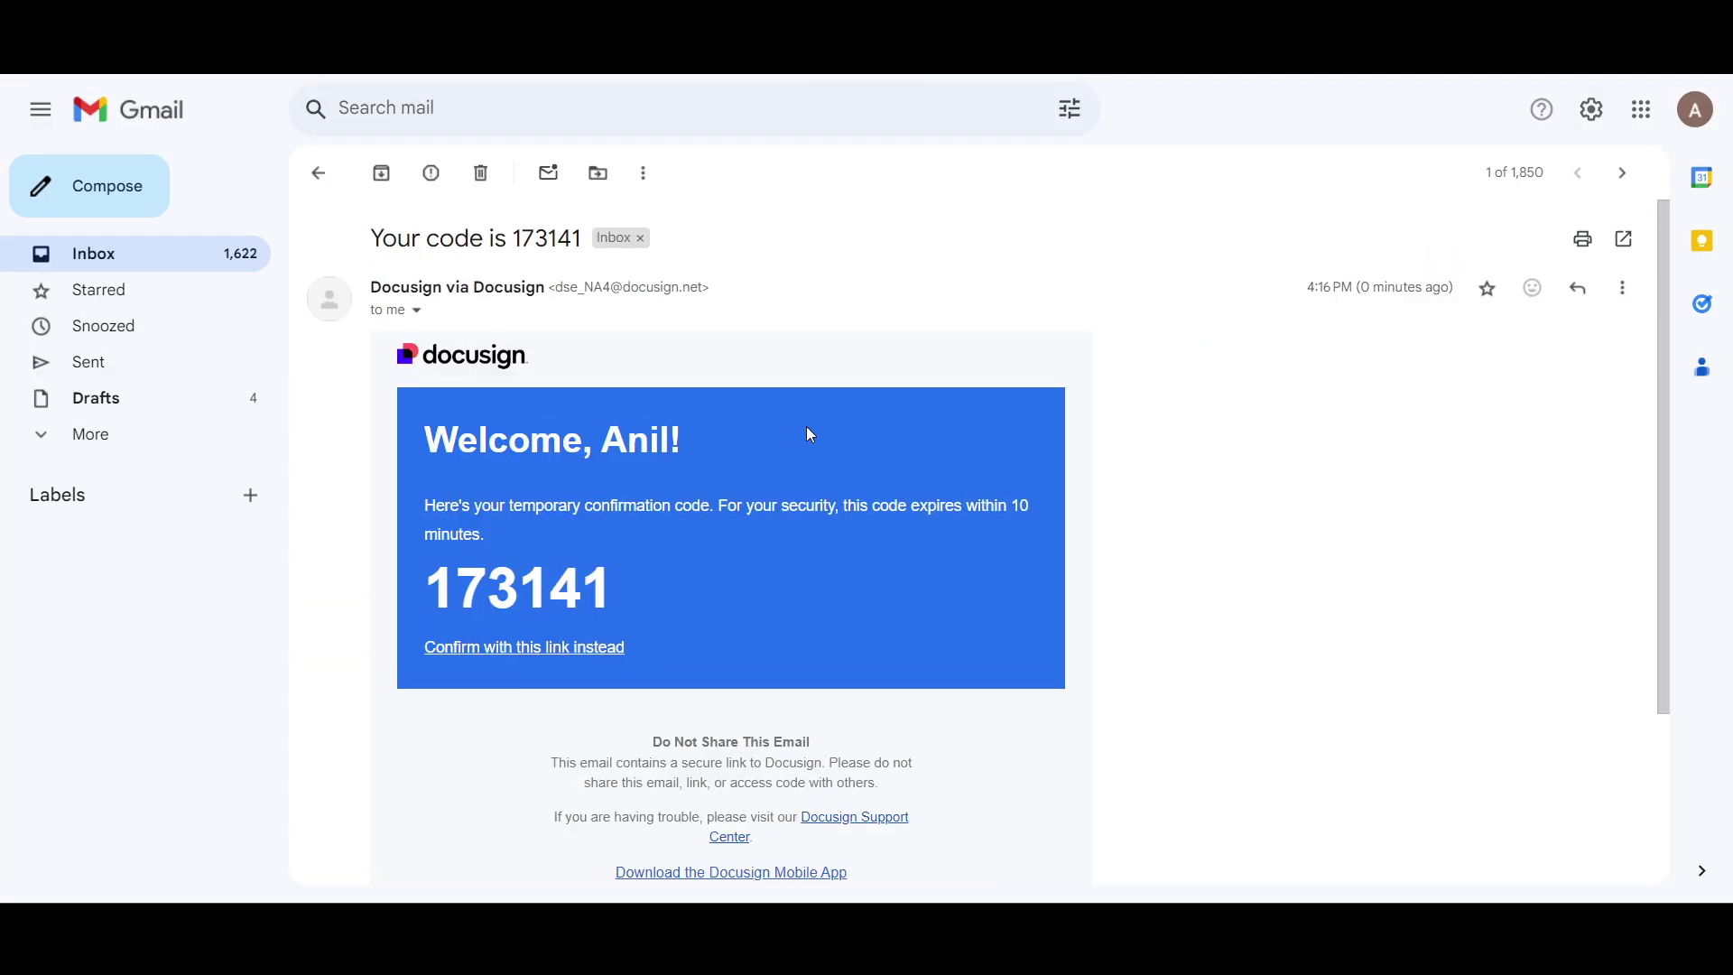
# Step: Copy the confirmation code into Docusign's verification field and submit it
pyautogui.moveTo(629, 595); pyautogui.dragTo(683, 601)
pyautogui.hotkey('ctrl', 'c')
pyautogui.click(453, 598)
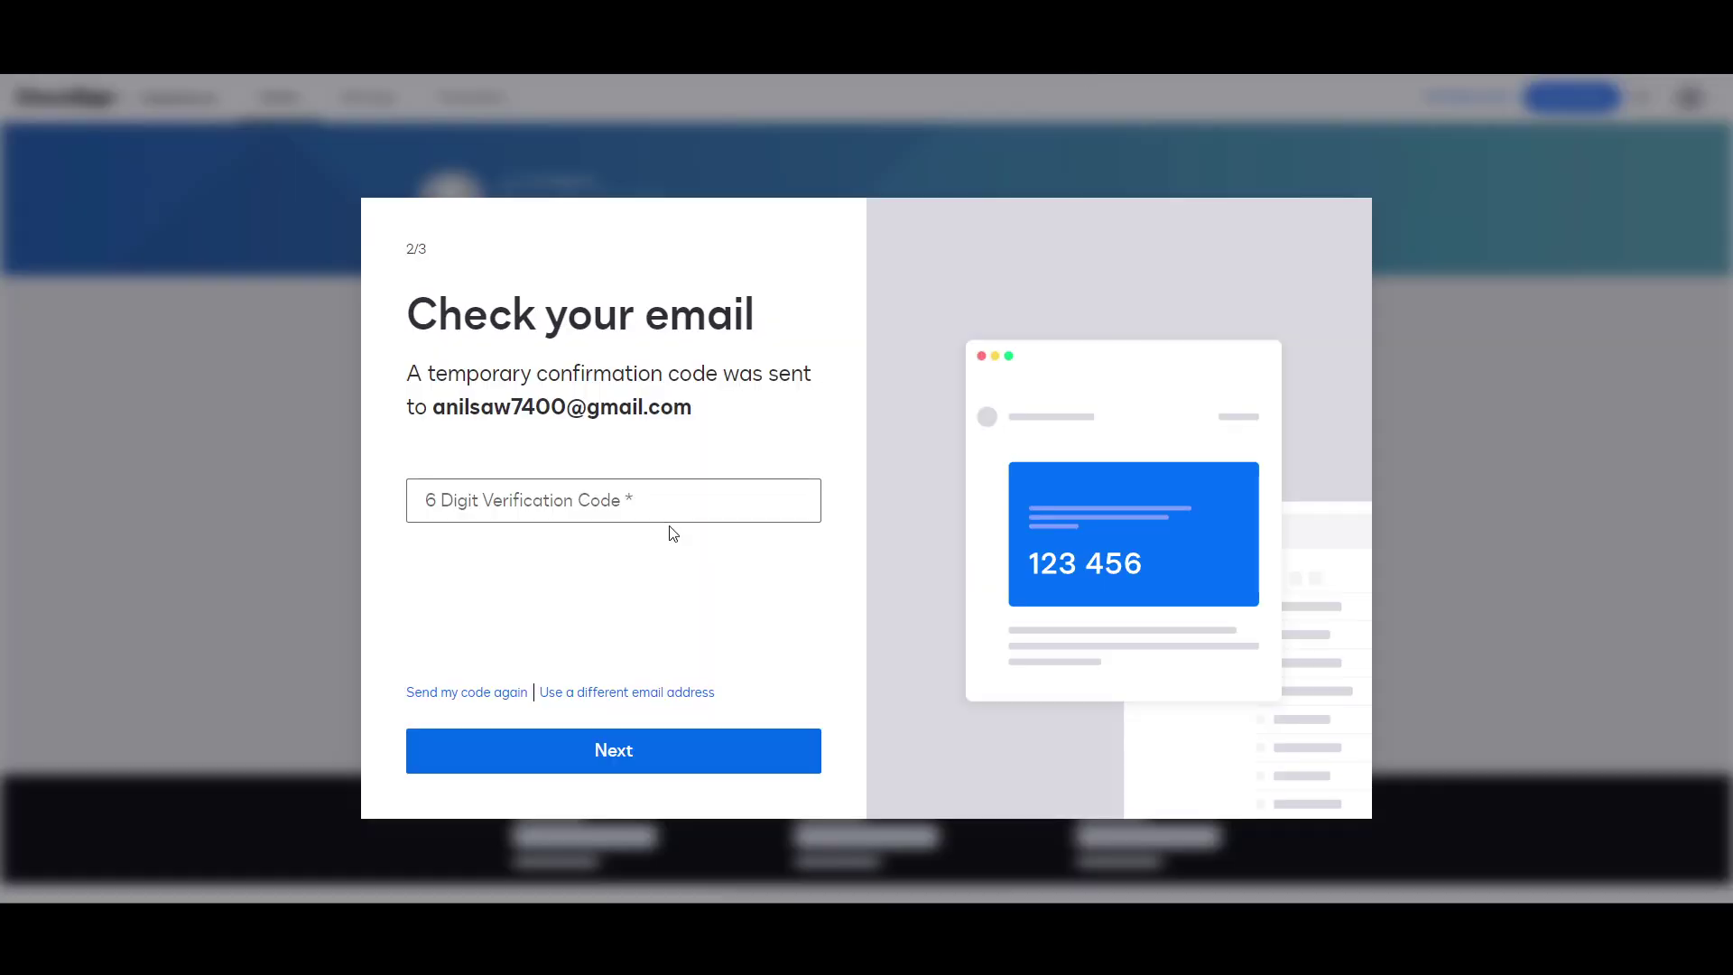
pyautogui.click(639, 501)
pyautogui.hotkey('ctrl', 'v')
pyautogui.click(603, 757)
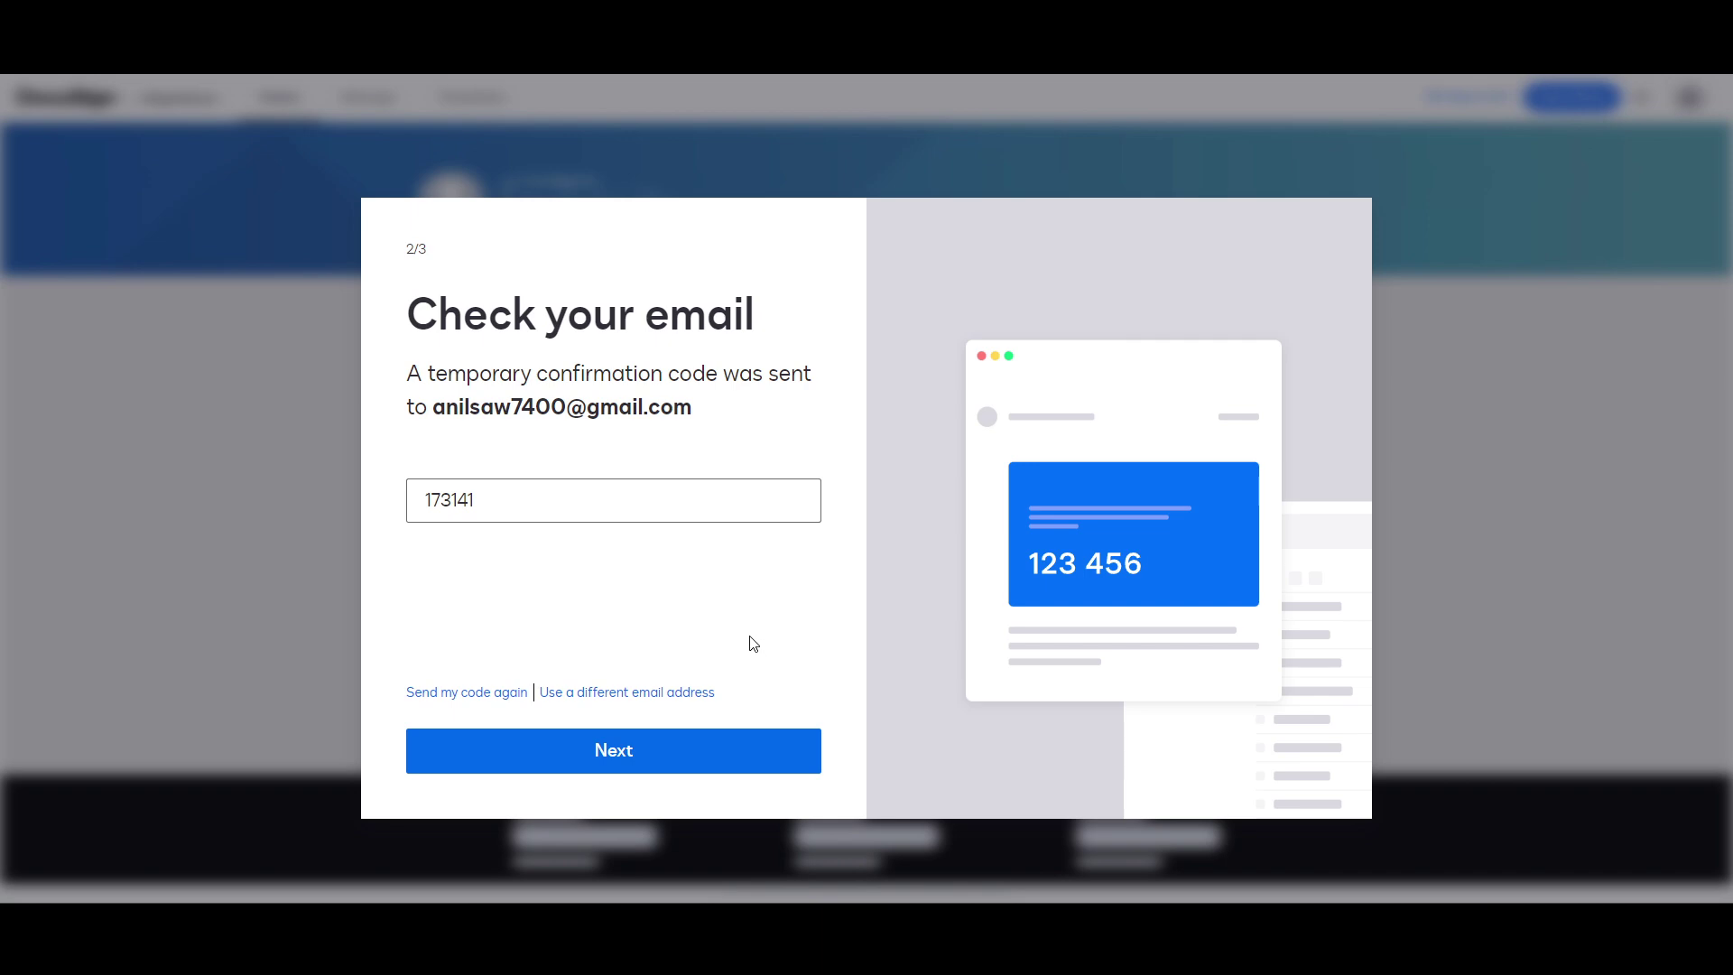
# Step: Set the new account password and dismiss the browser's save-password prompt
pyautogui.click(578, 512)
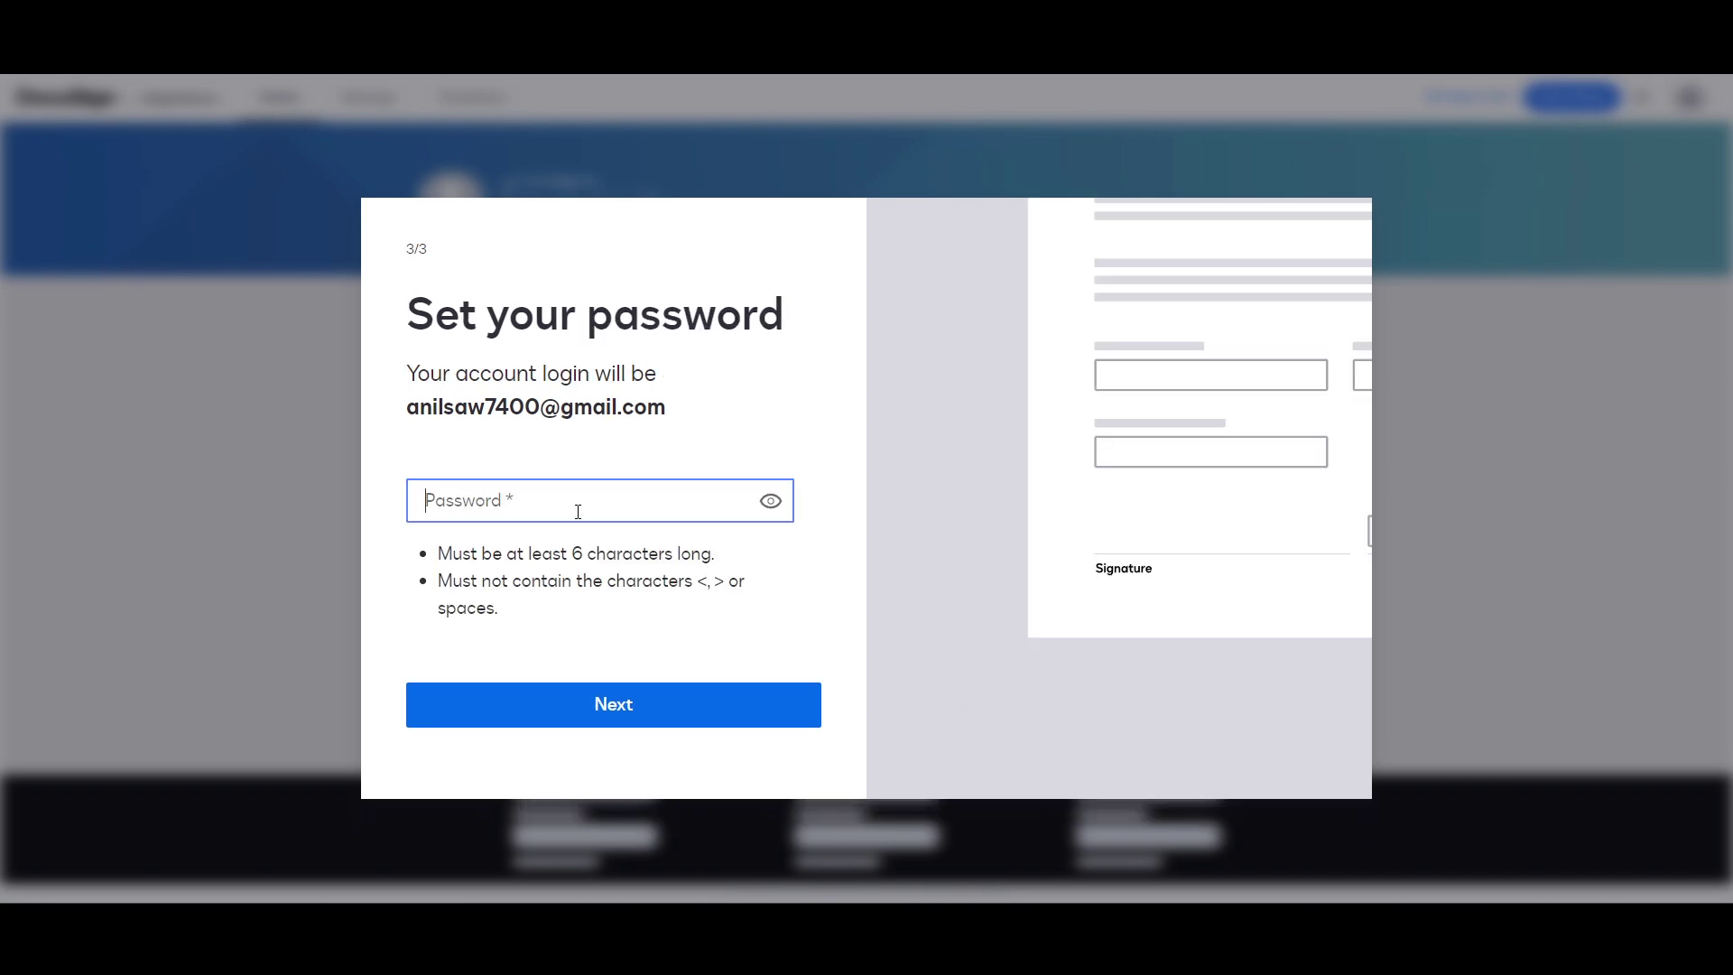
pyautogui.write('••••••••••')
pyautogui.click(607, 706)
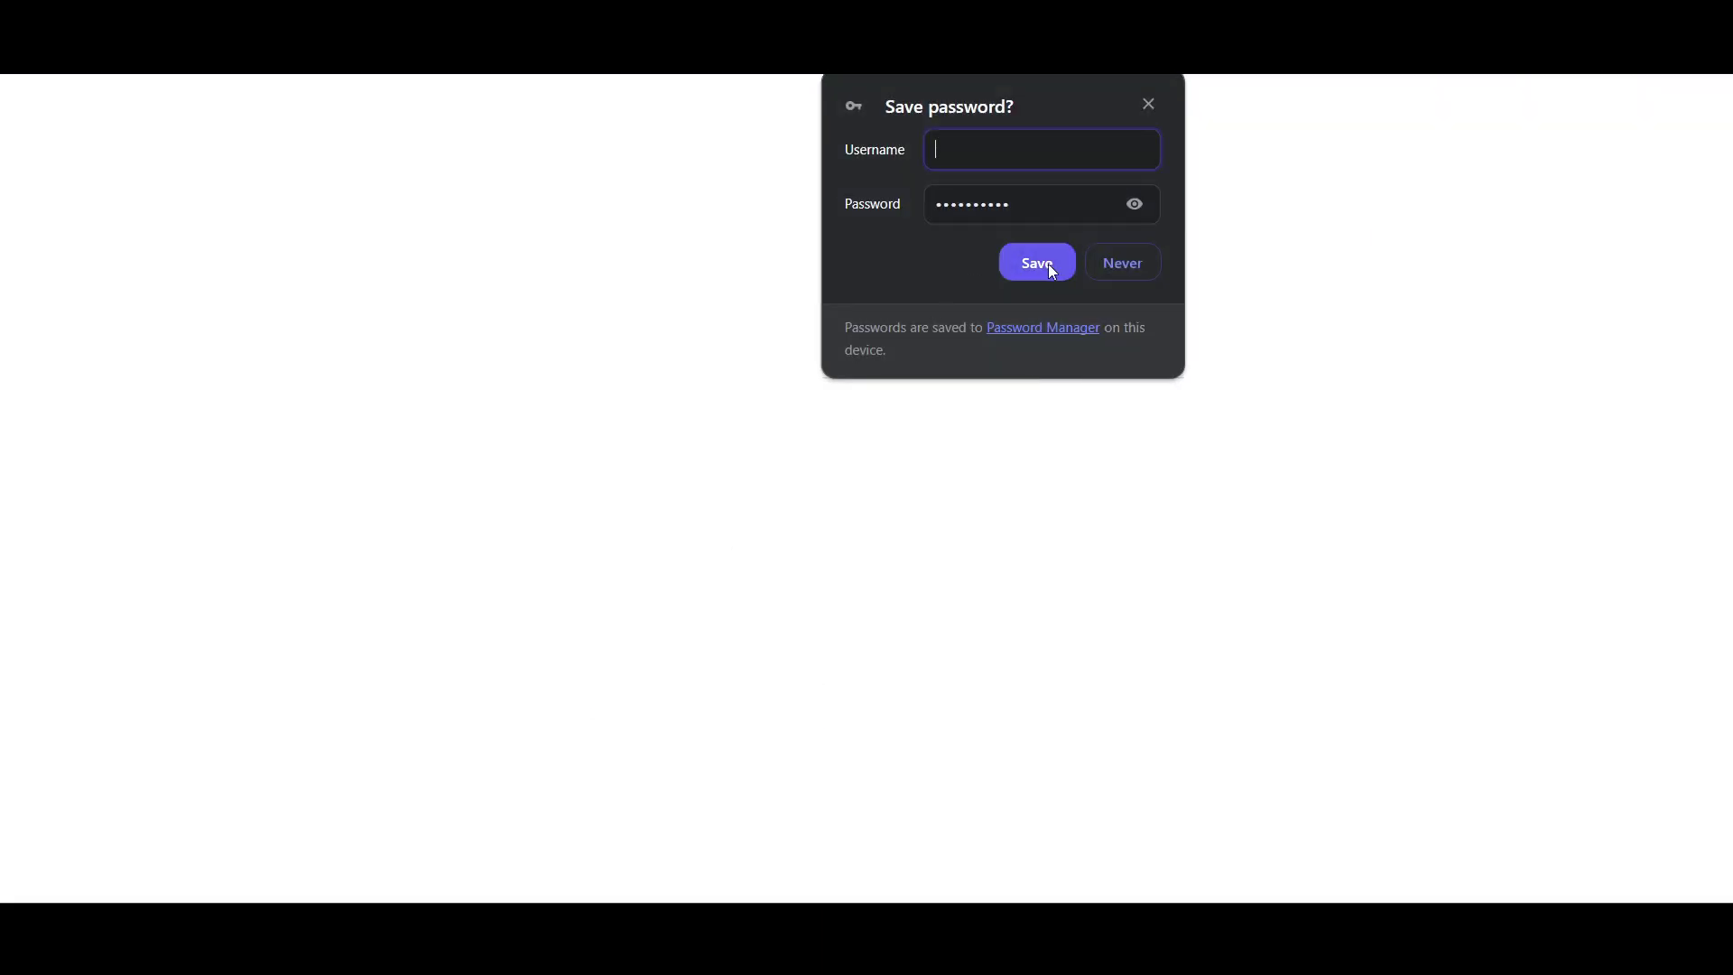
pyautogui.click(1149, 105)
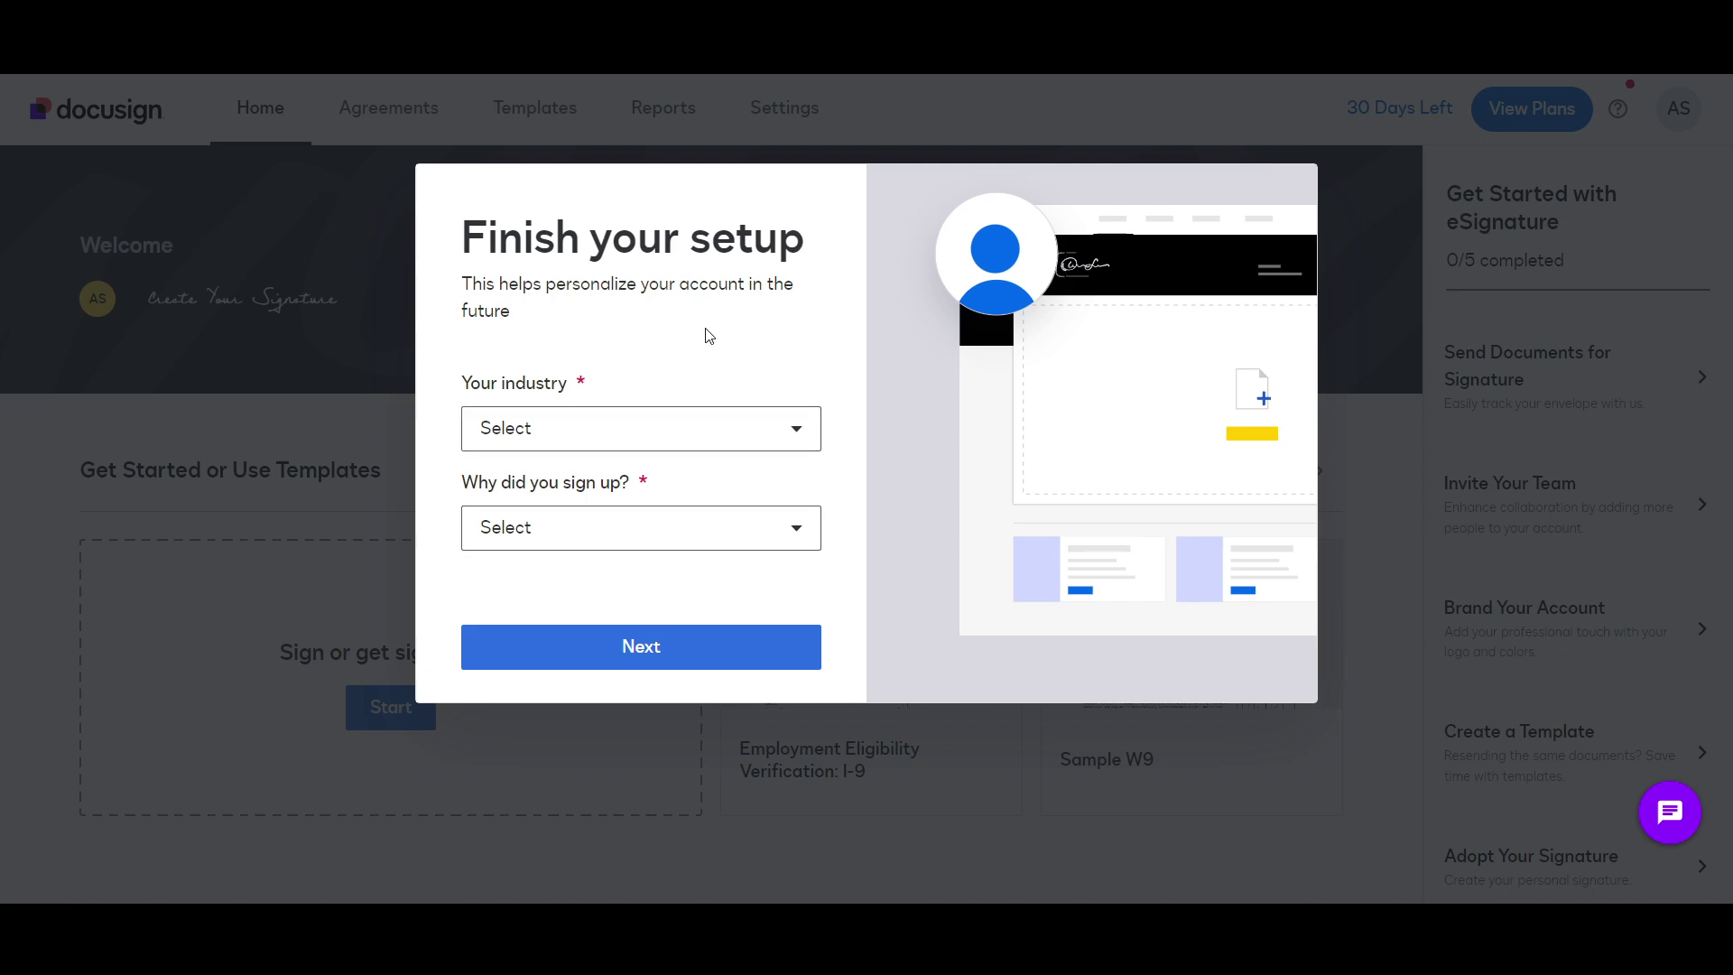
# Step: Choose Business Services / Consulting as industry and sending a document for signature as reason
pyautogui.click(566, 430)
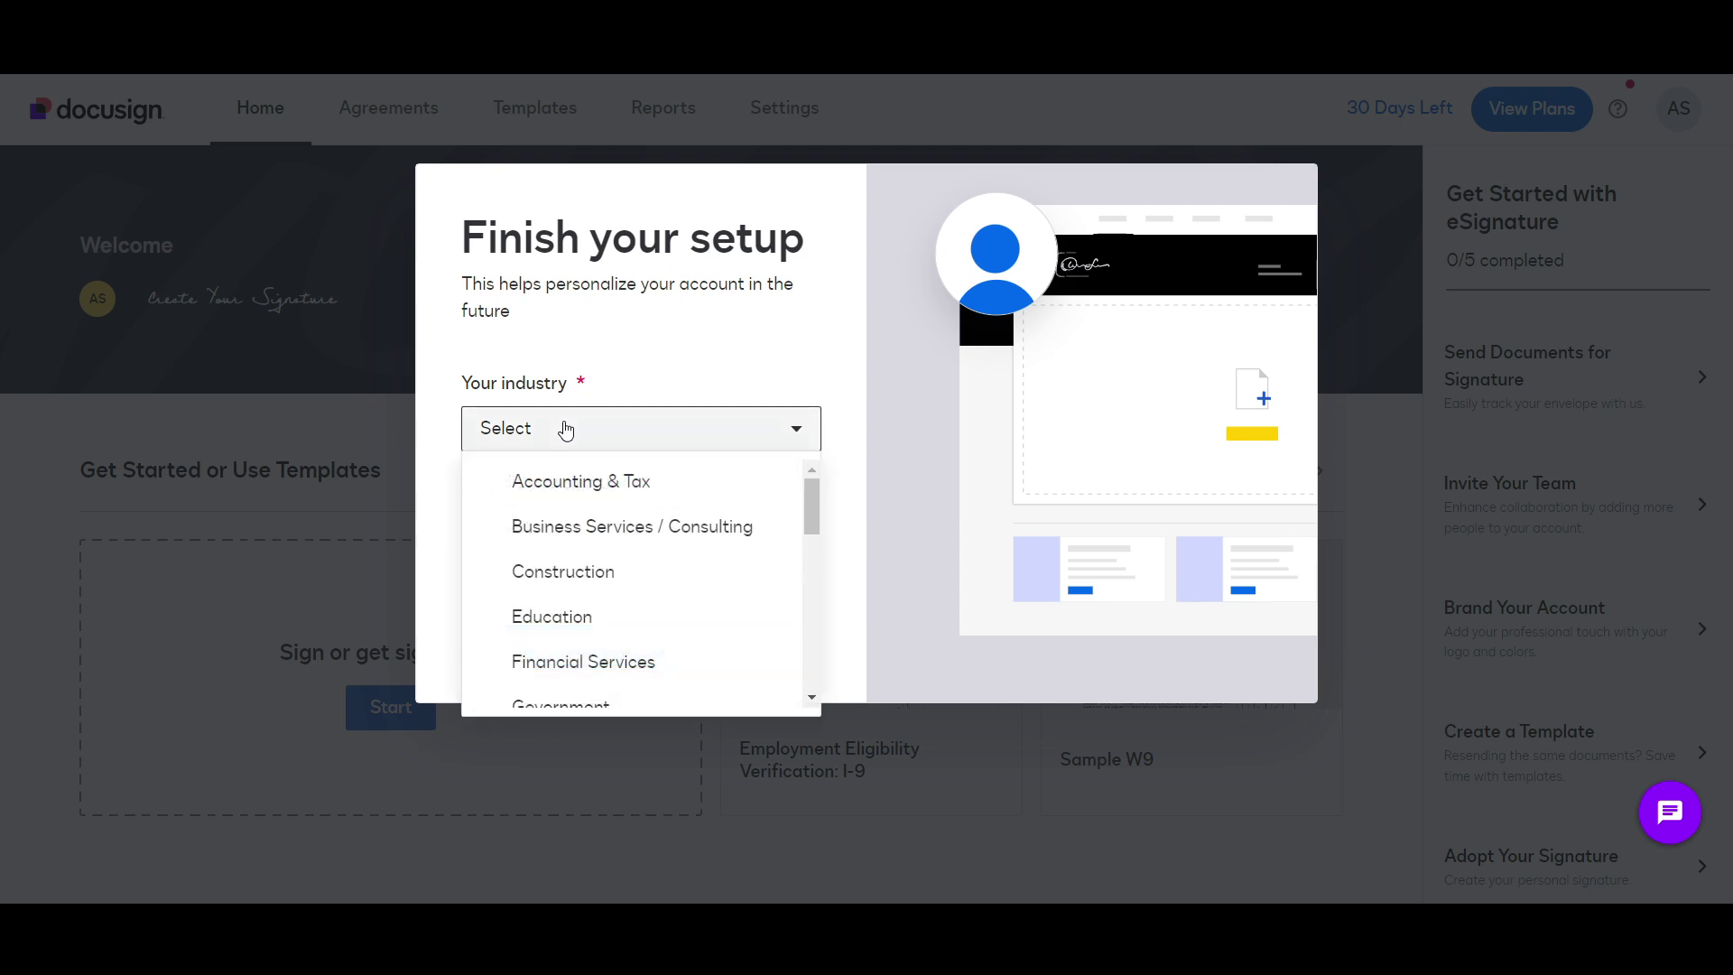
pyautogui.click(638, 526)
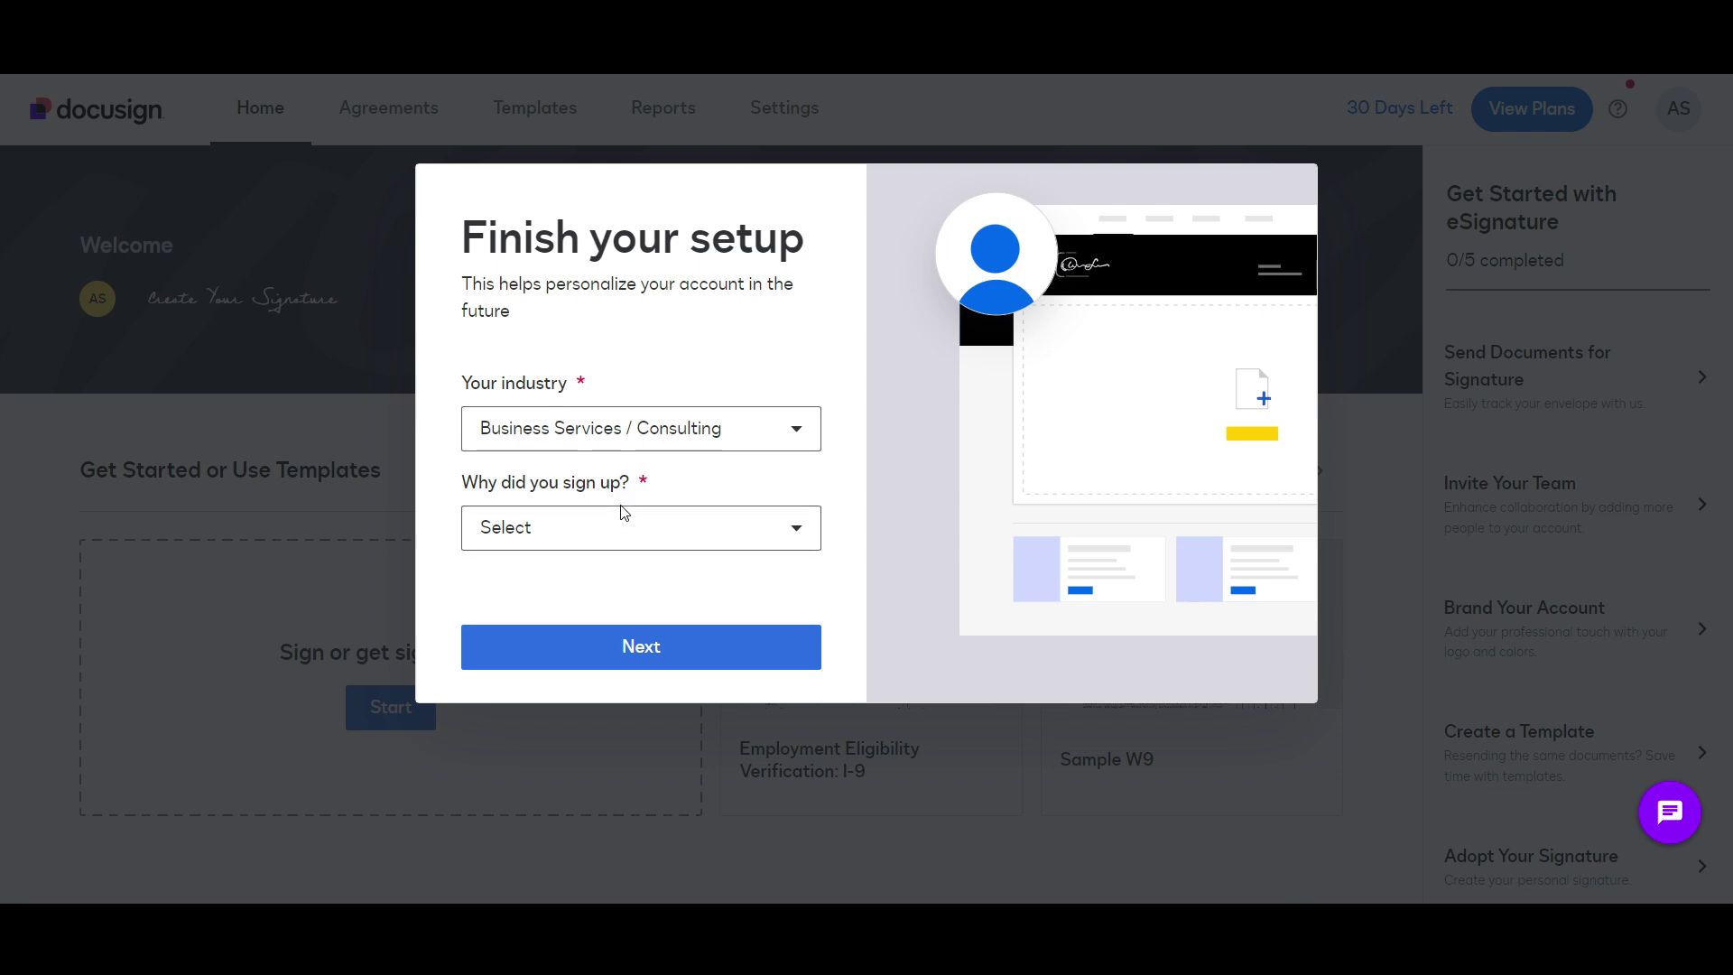
pyautogui.click(626, 534)
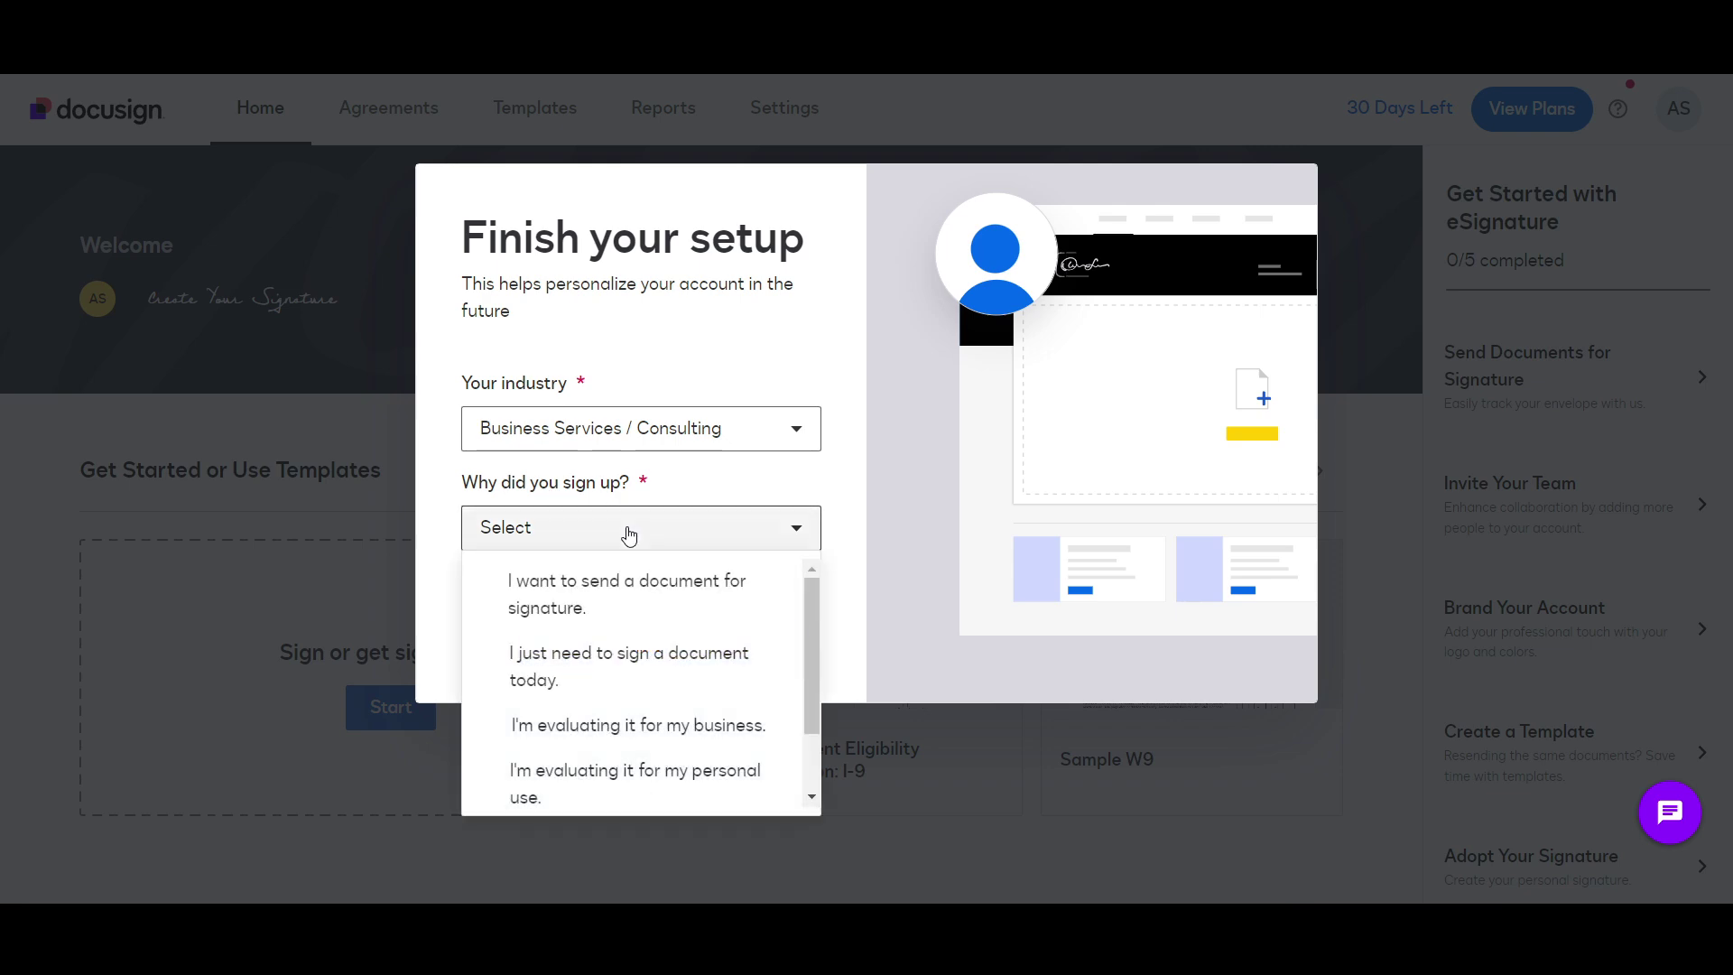
pyautogui.click(677, 607)
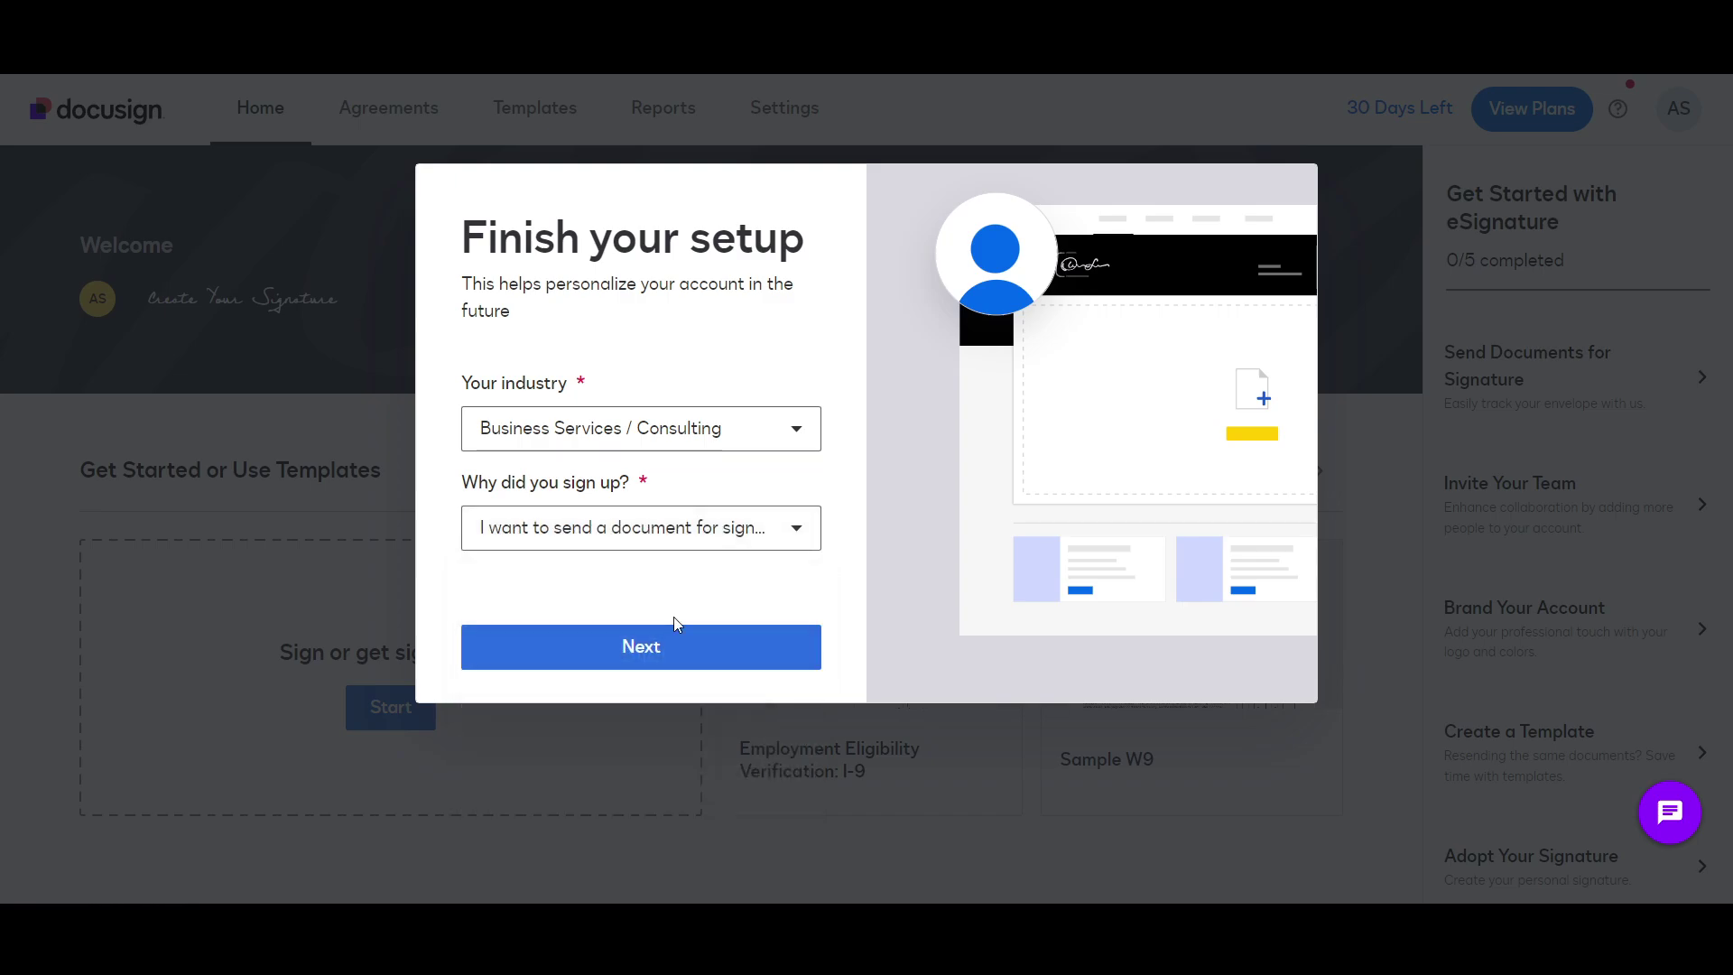
pyautogui.click(671, 643)
# Step: Skip inviting teammates and the sending tour to reach the home dashboard
pyautogui.click(534, 425)
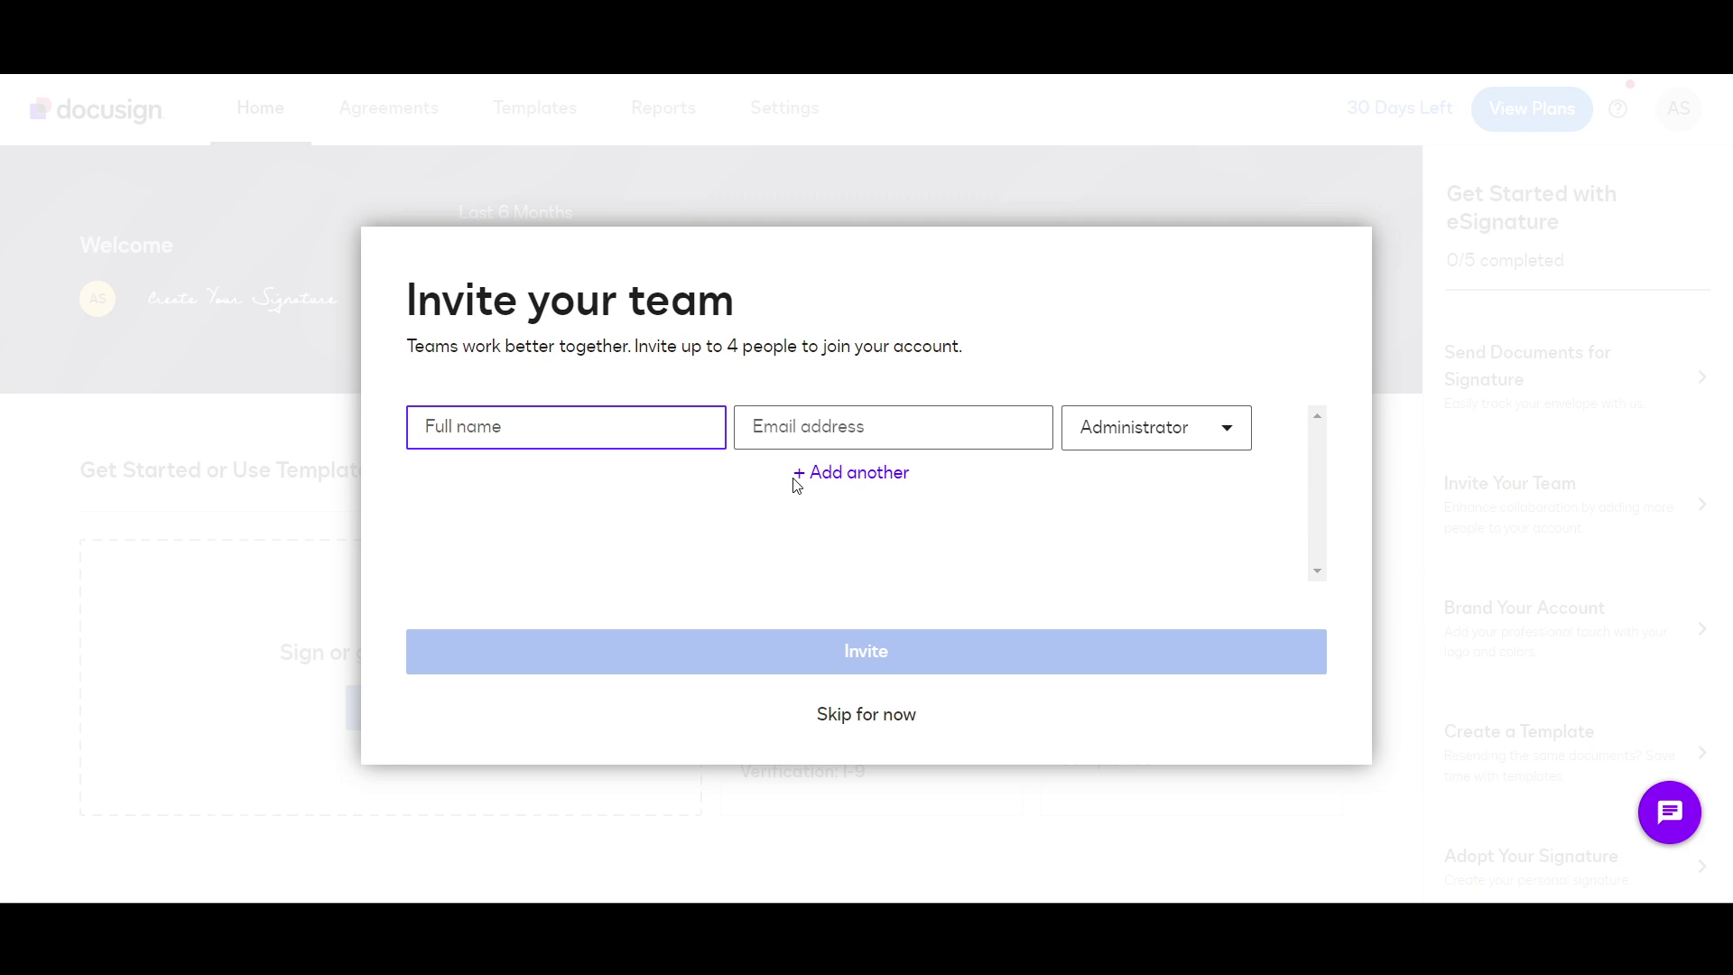
pyautogui.click(1097, 441)
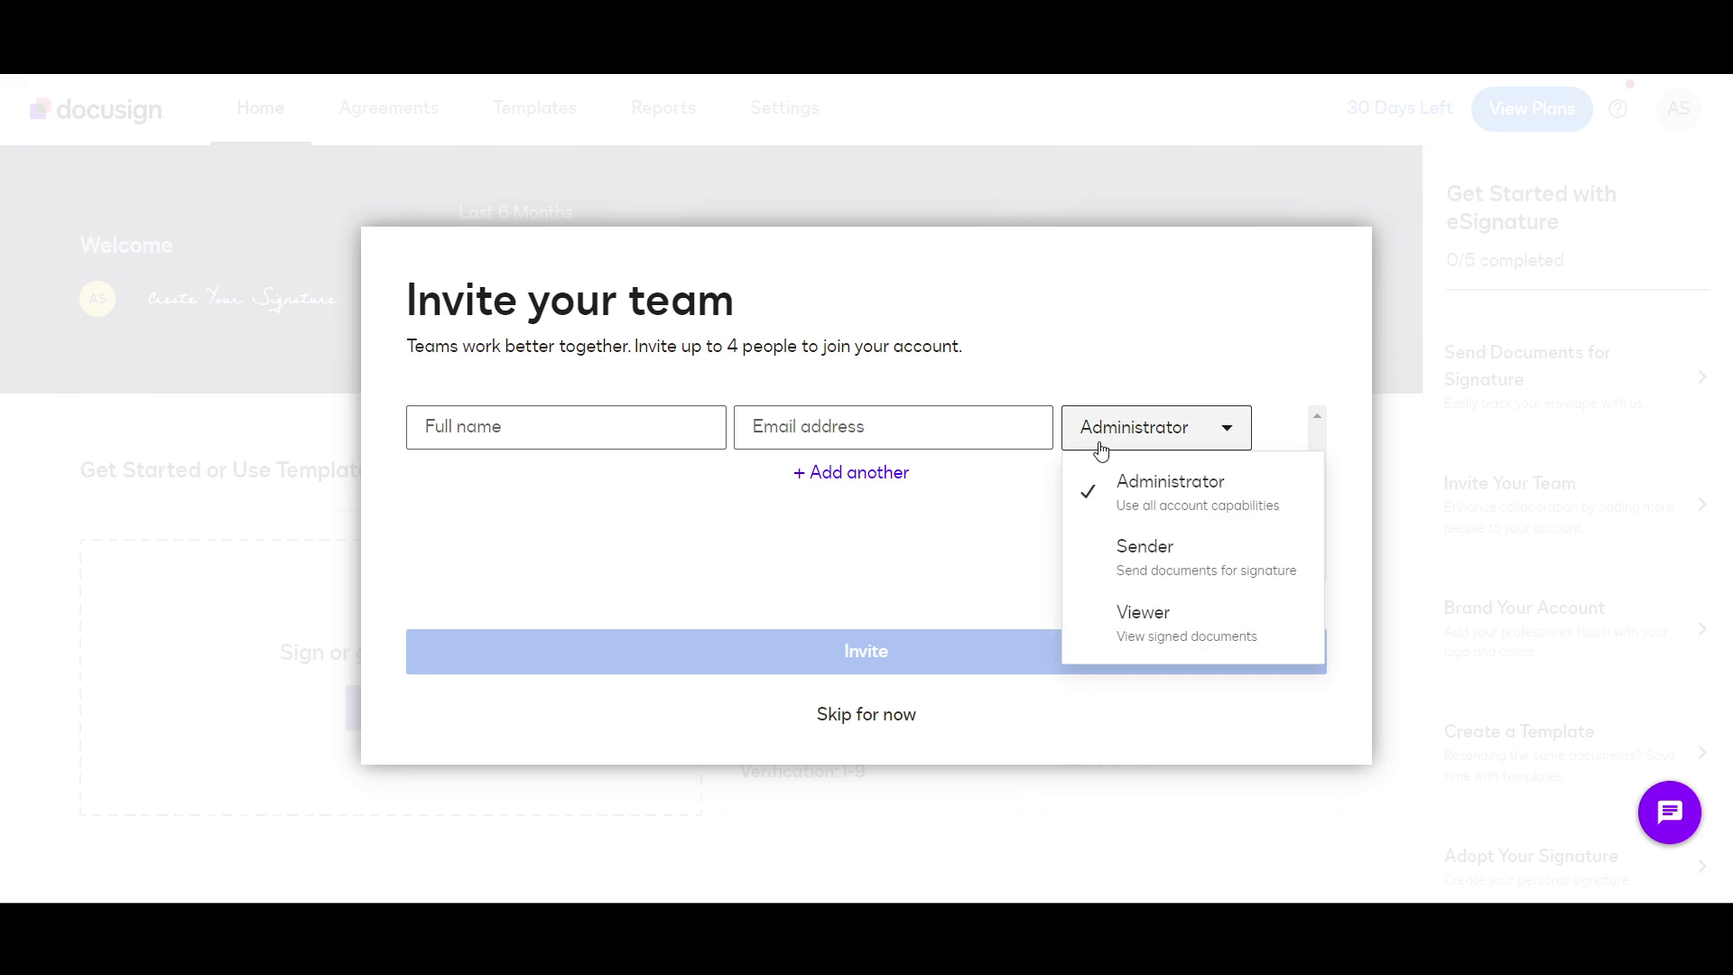
pyautogui.click(794, 557)
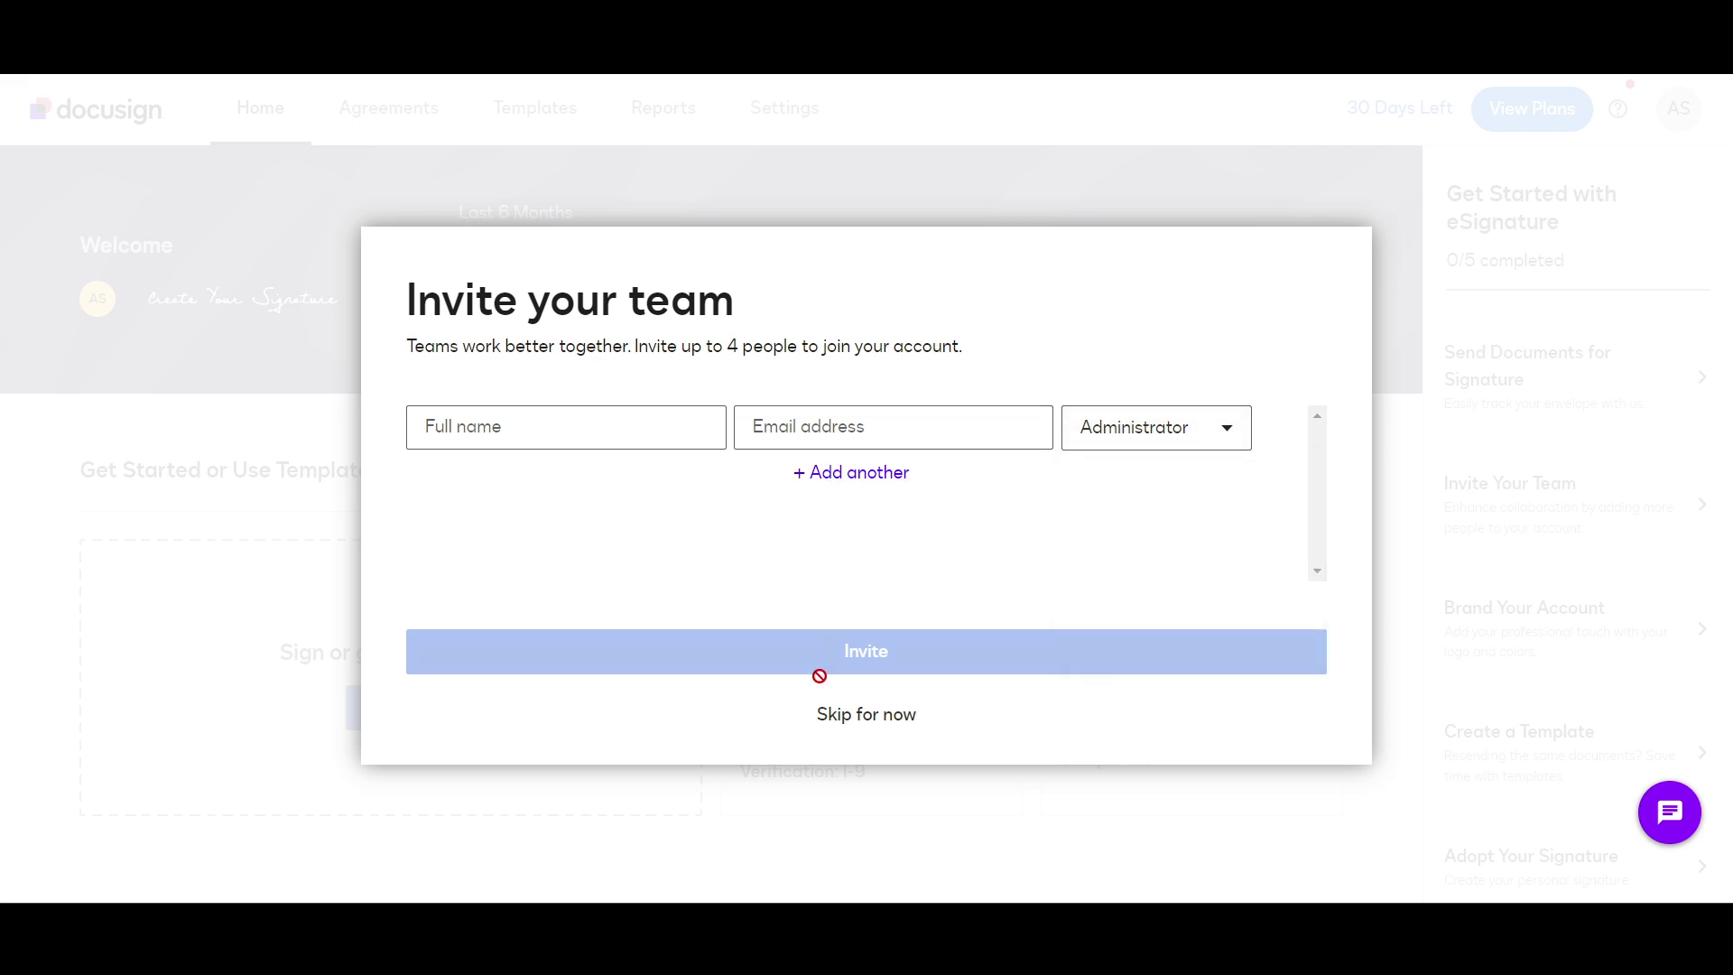
pyautogui.click(837, 718)
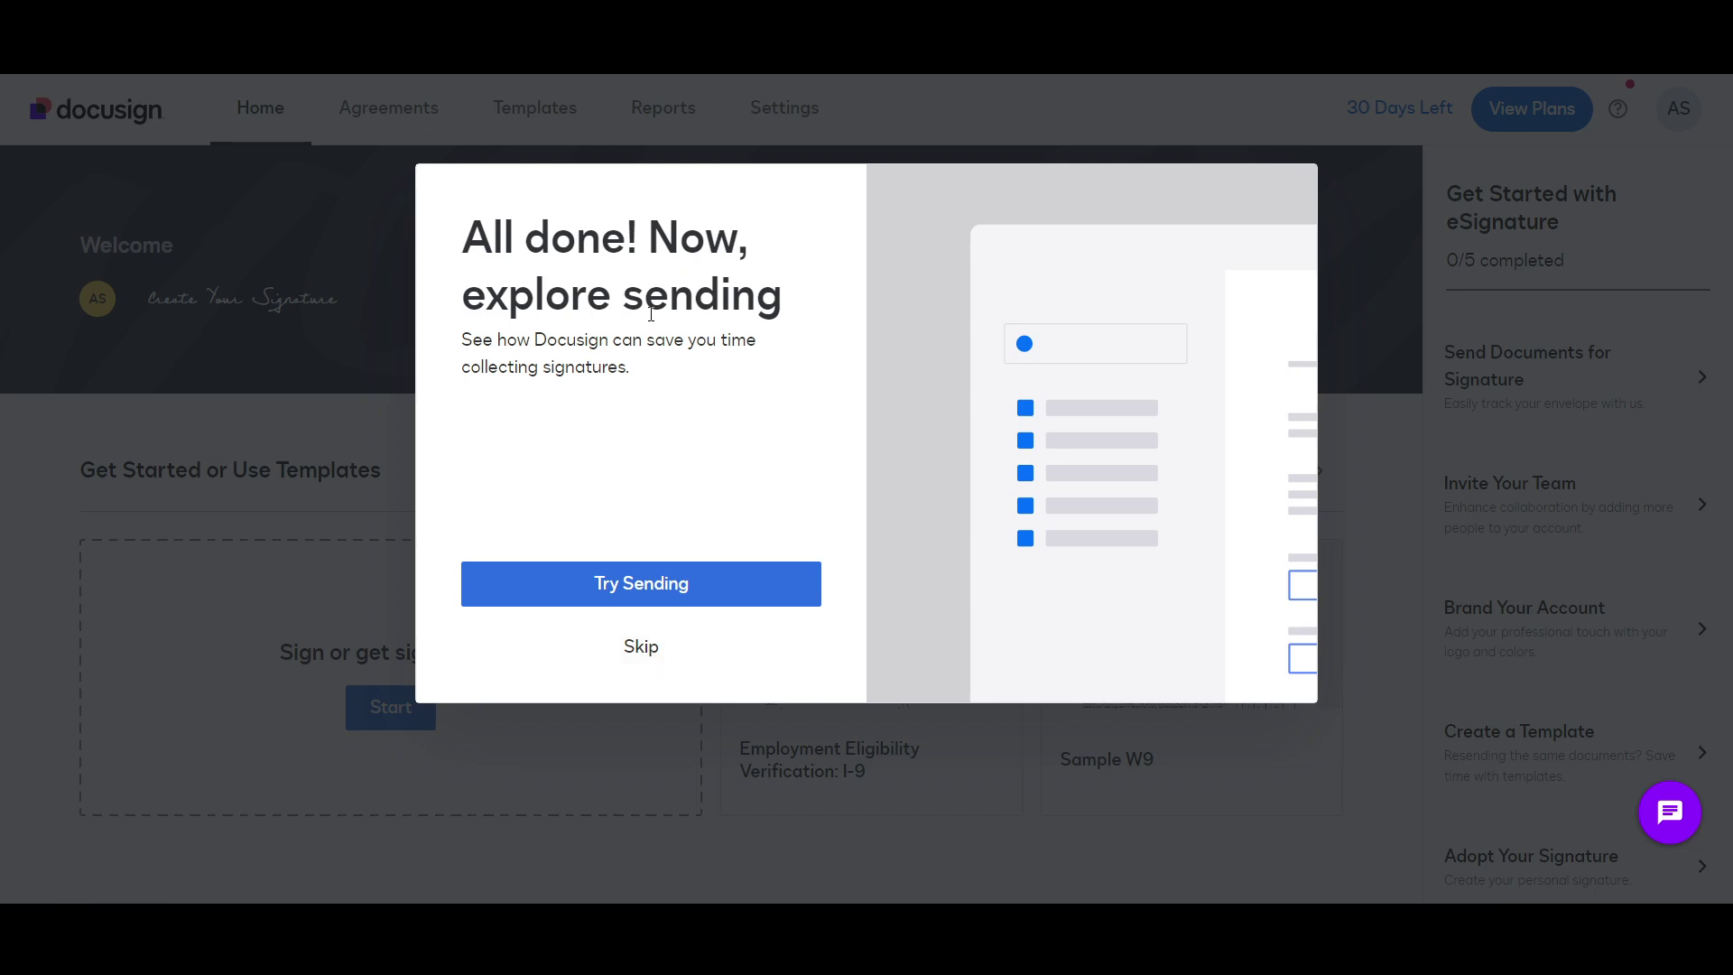
pyautogui.click(621, 650)
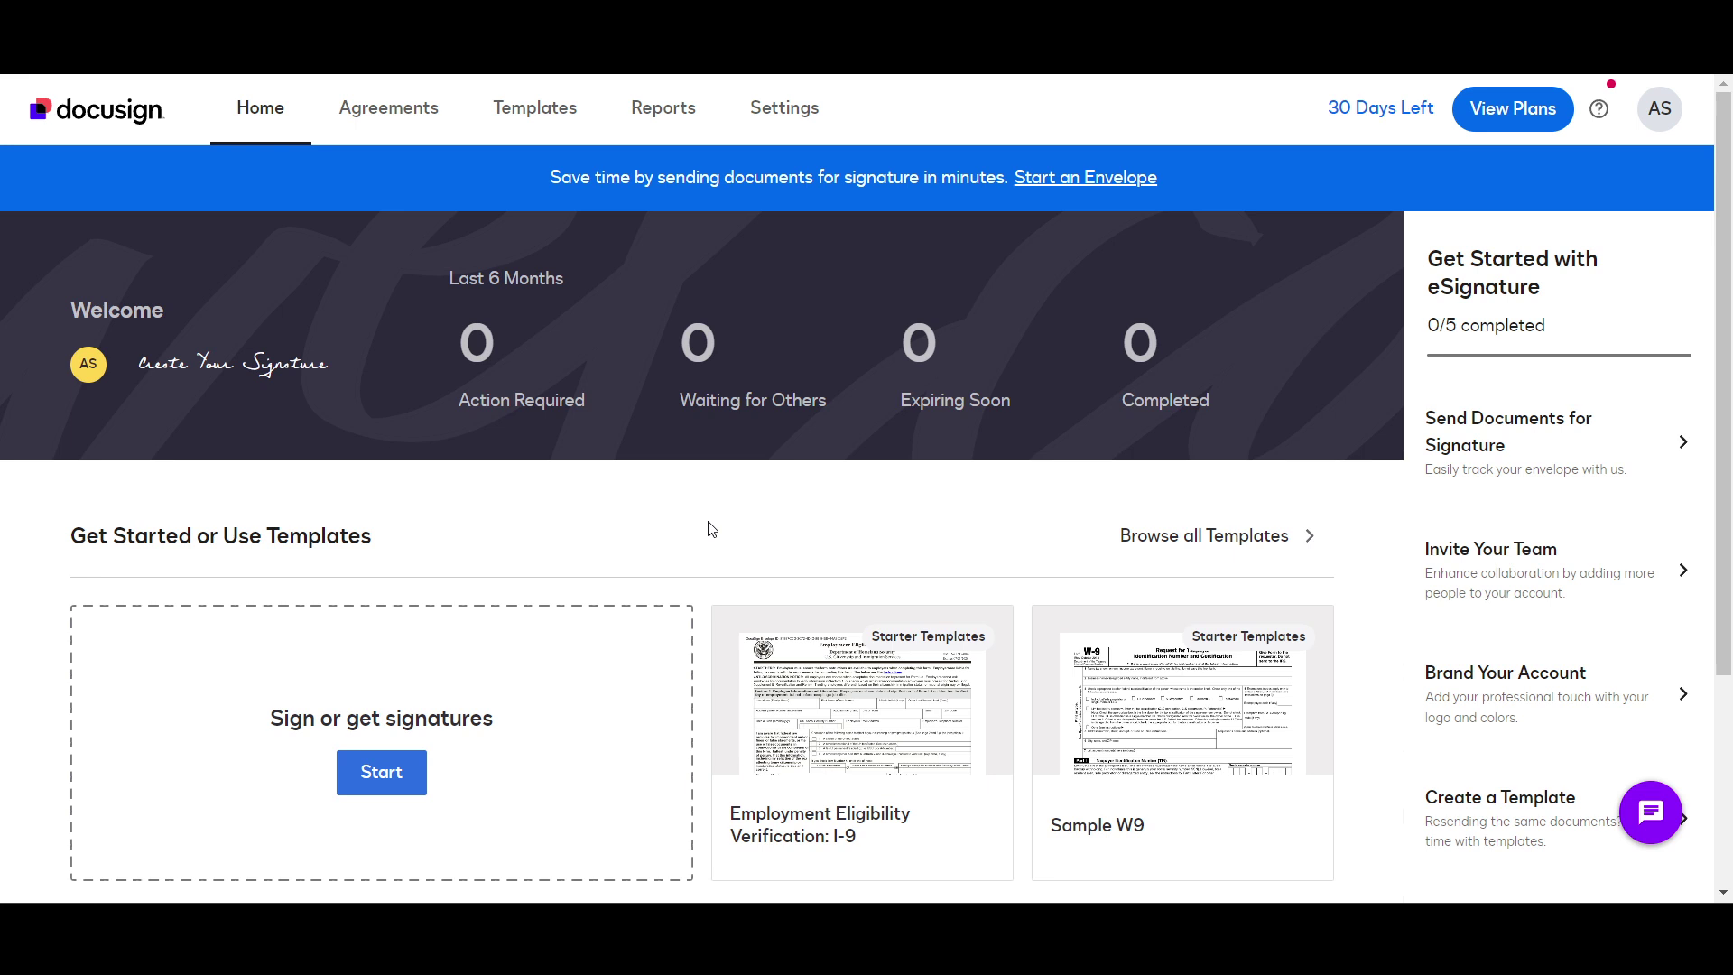
# Step: Start a new envelope and dismiss the guided upload tips
pyautogui.scroll(-1, 712, 529)
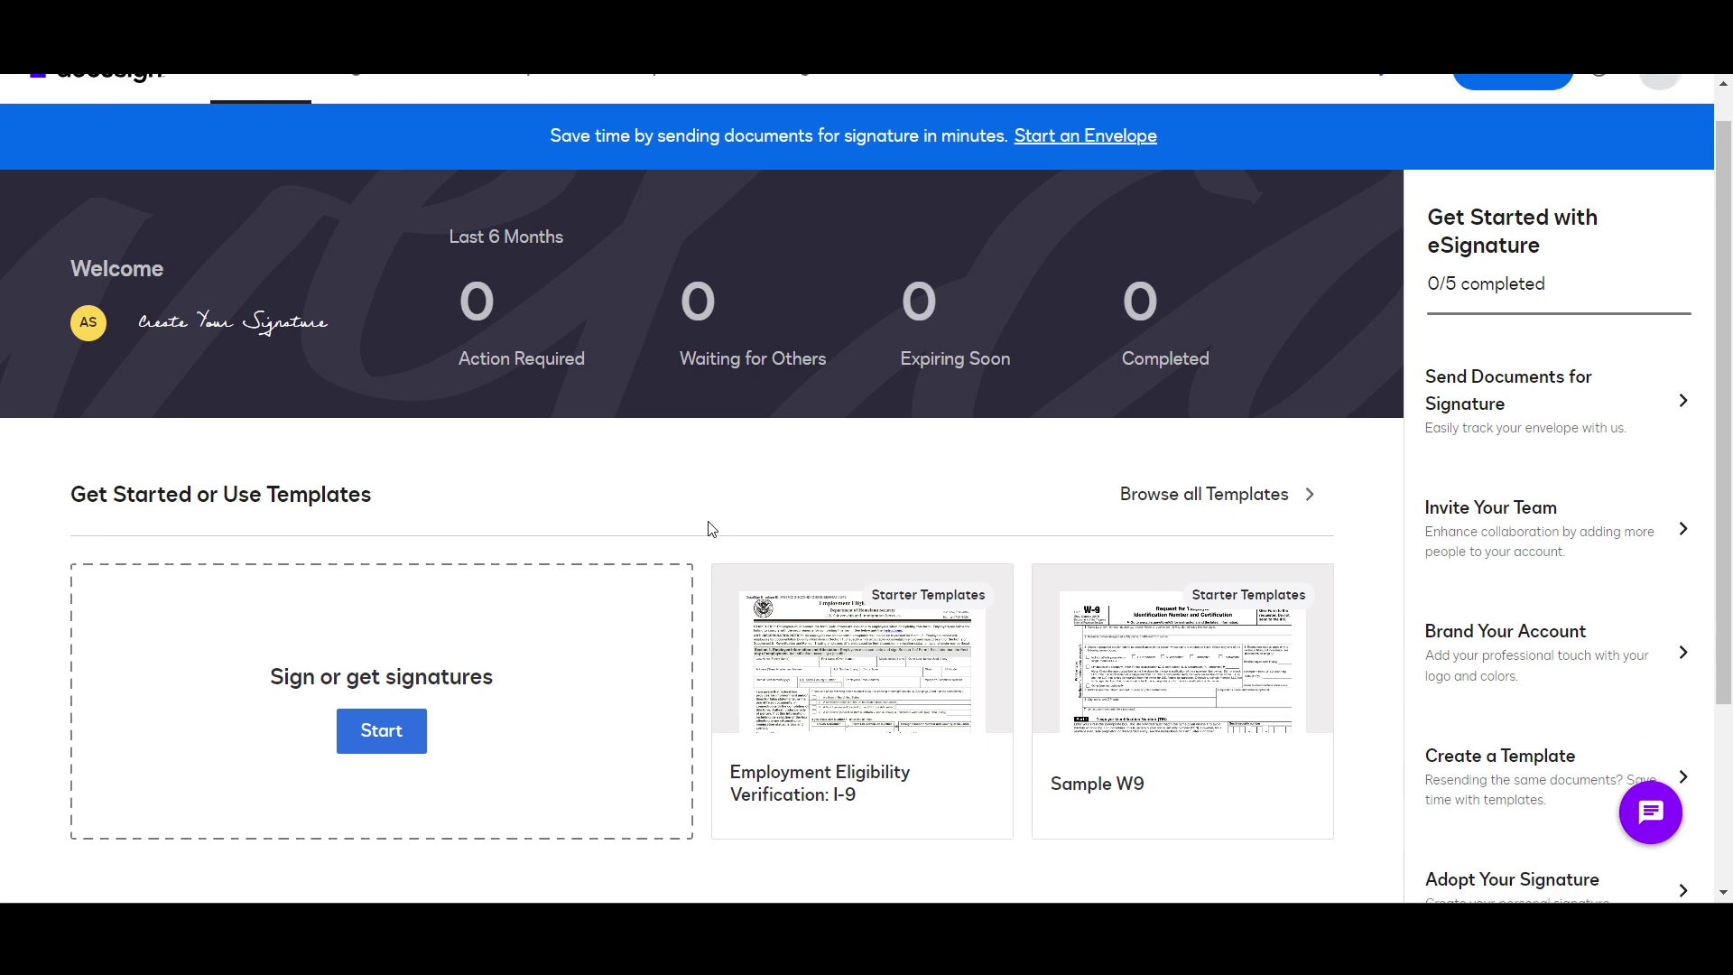
pyautogui.scroll(1, 712, 529)
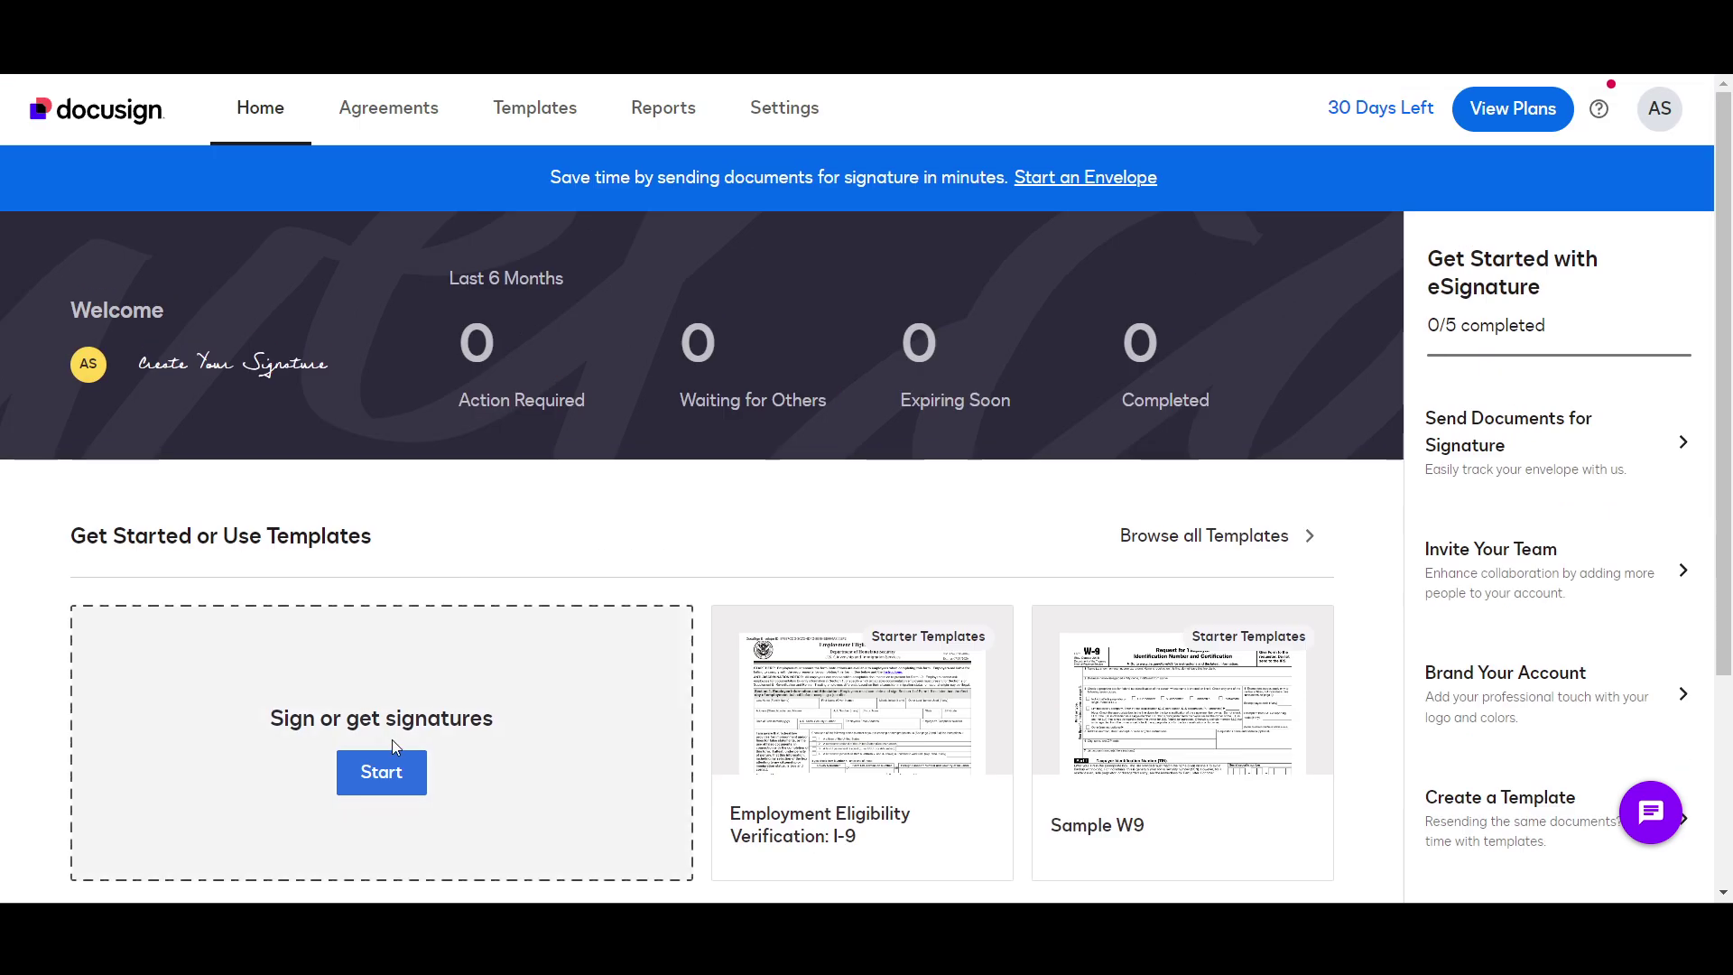
pyautogui.click(380, 768)
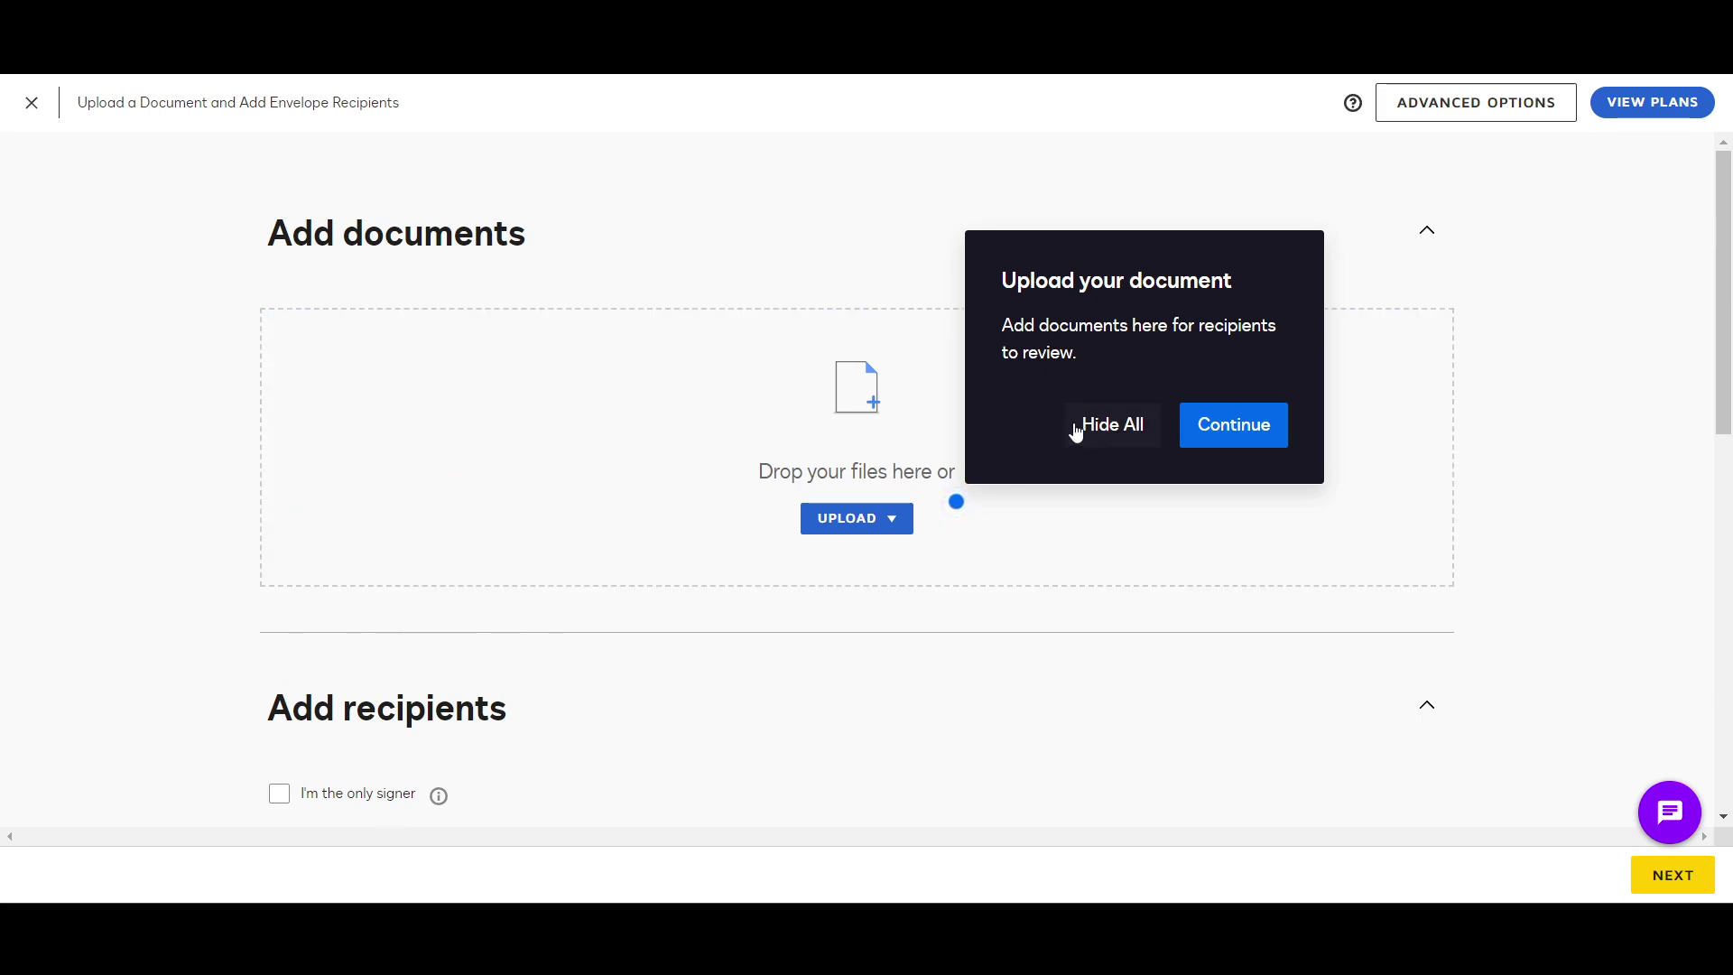
pyautogui.click(1116, 426)
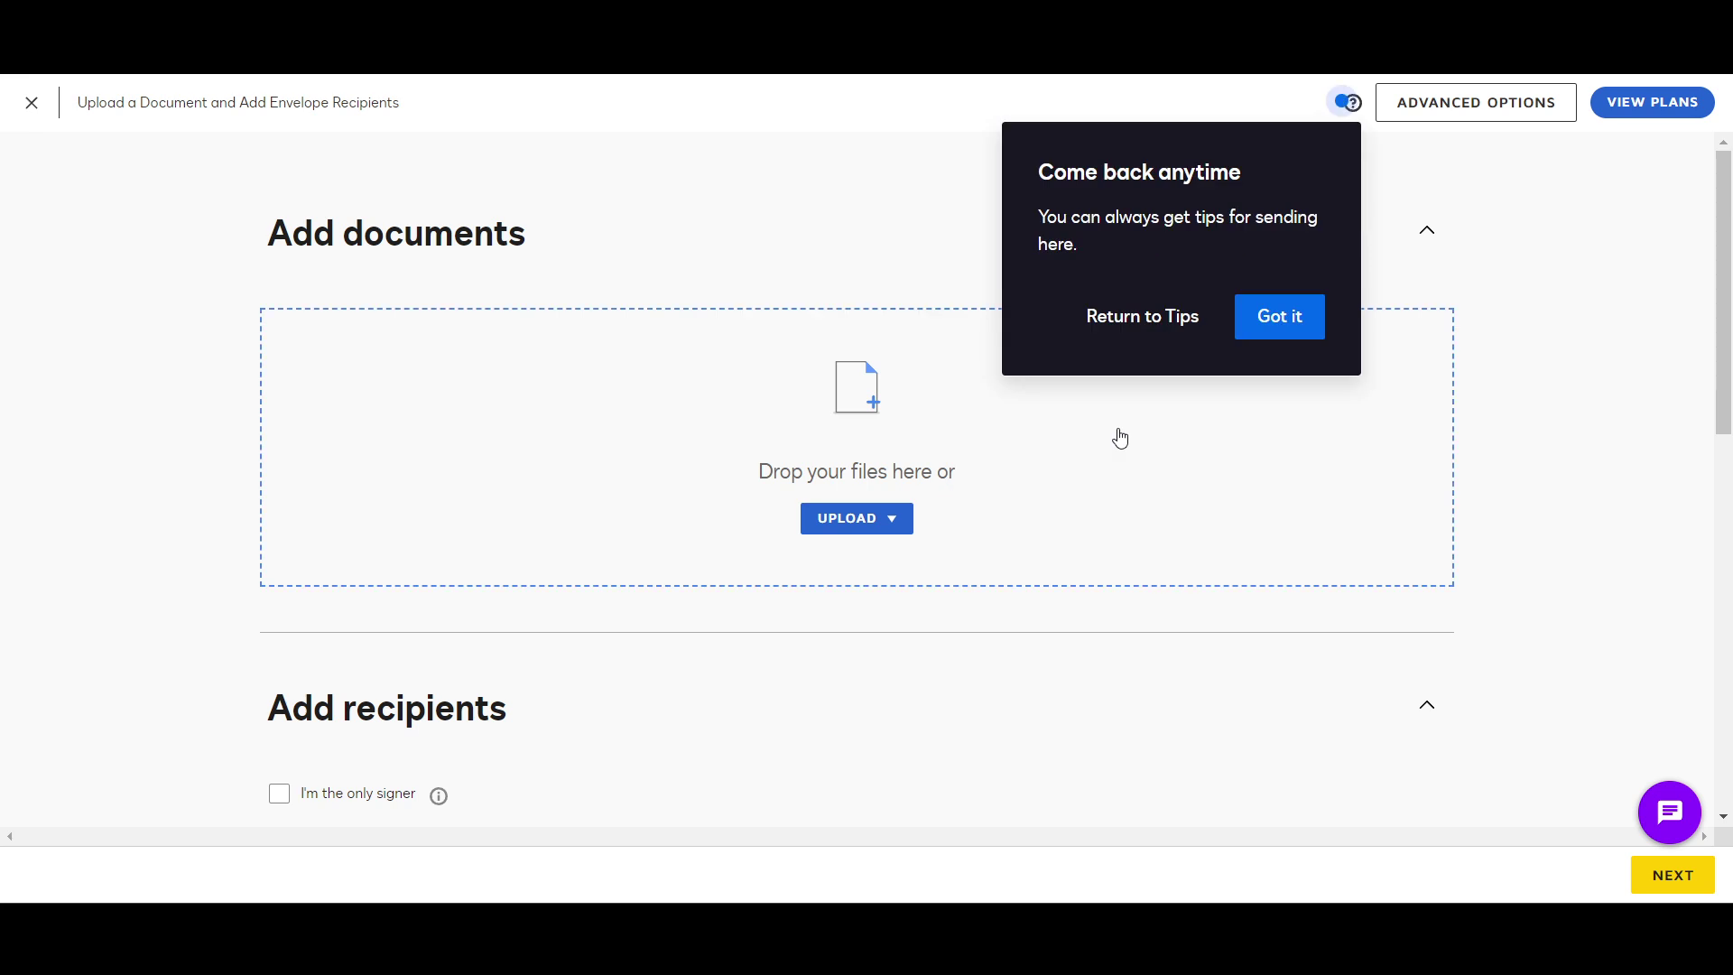
pyautogui.click(1151, 318)
pyautogui.click(1204, 431)
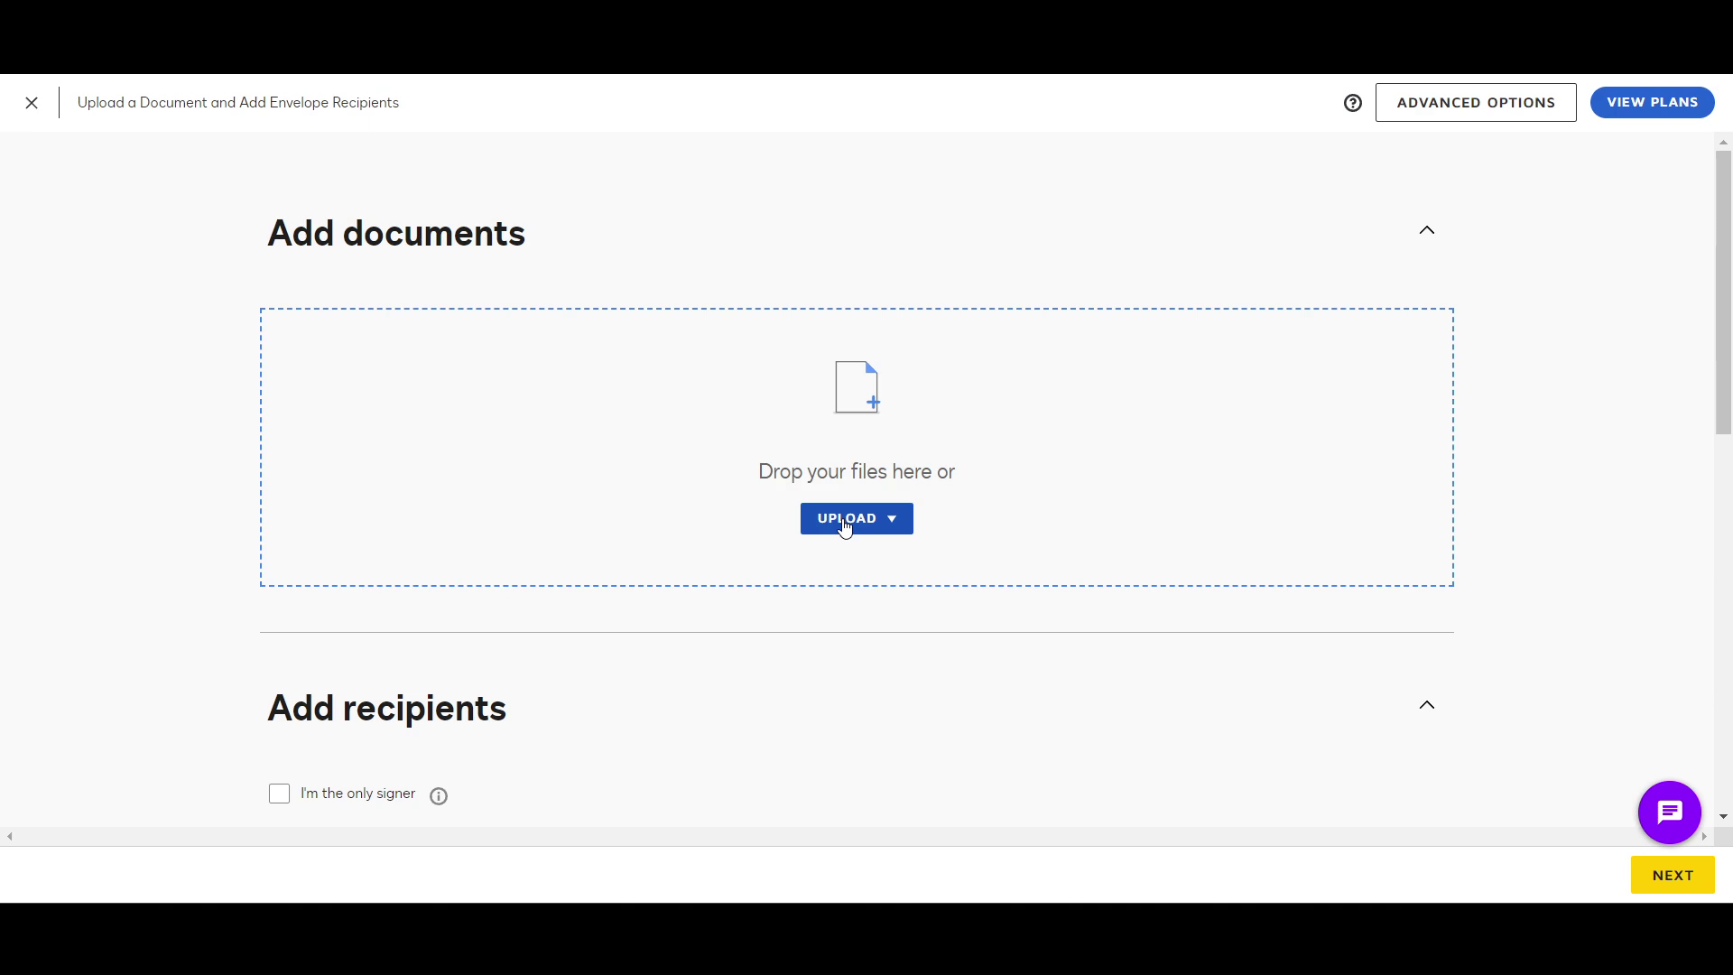
# Step: Upload Introduction-to-Water-Pollution.pdf from the desktop and collapse the recipients section
pyautogui.scroll(-1, 846, 529)
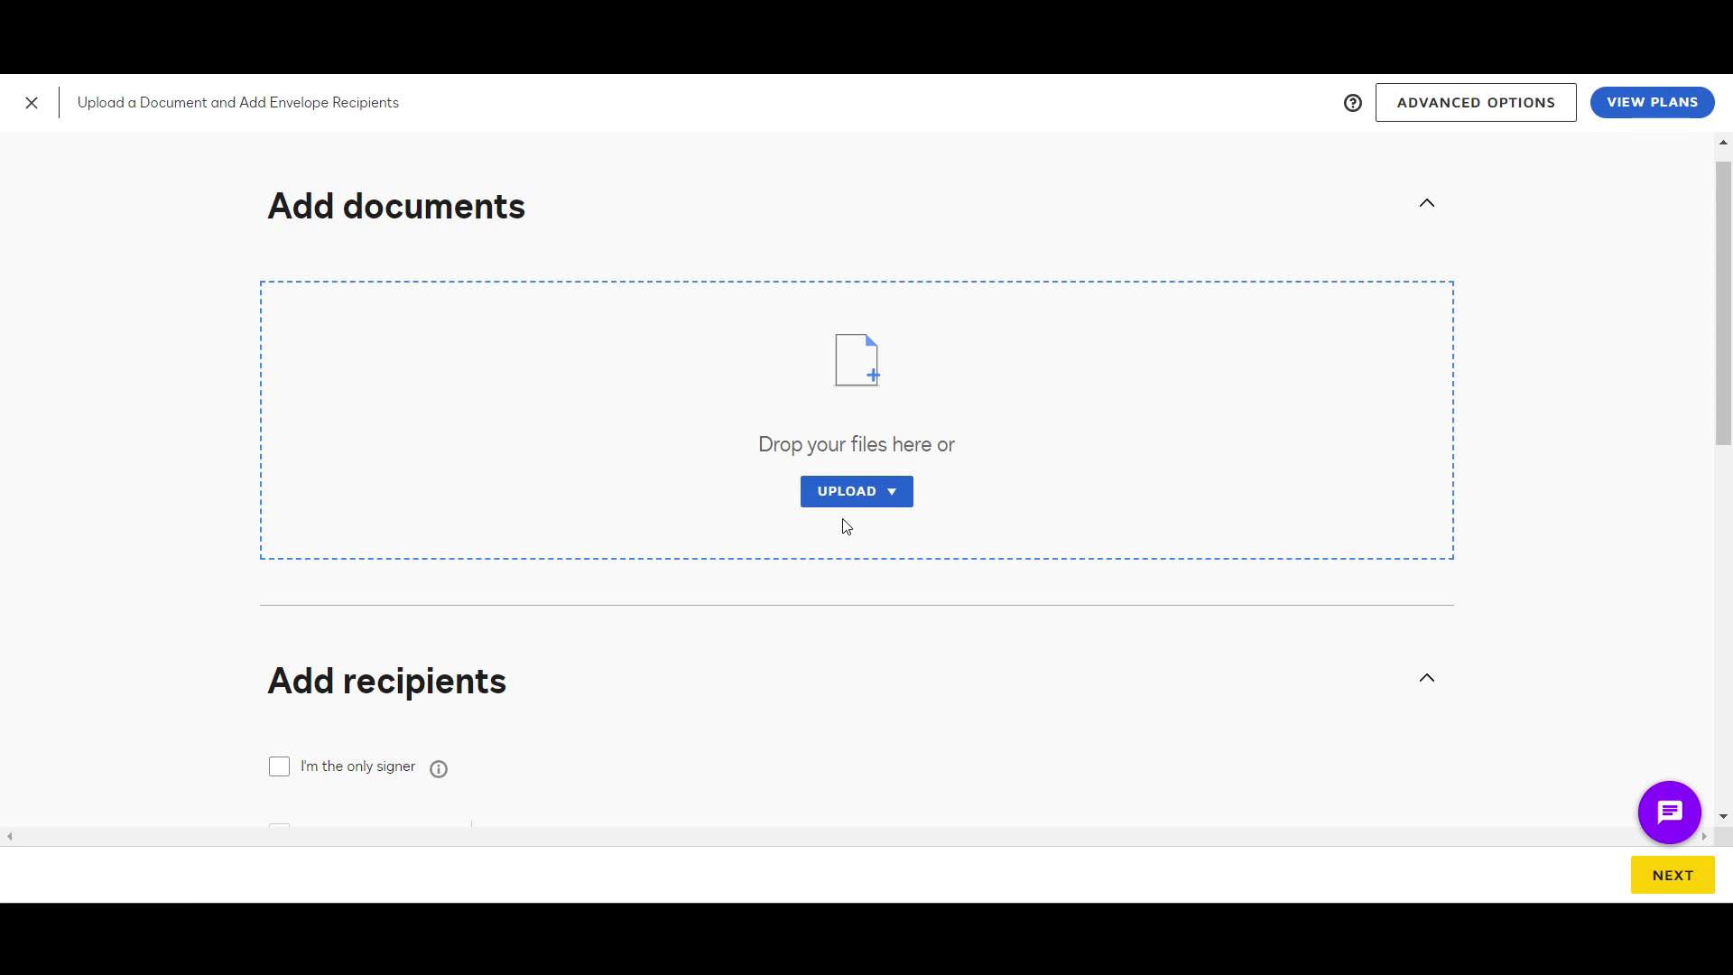
pyautogui.click(844, 523)
pyautogui.click(600, 385)
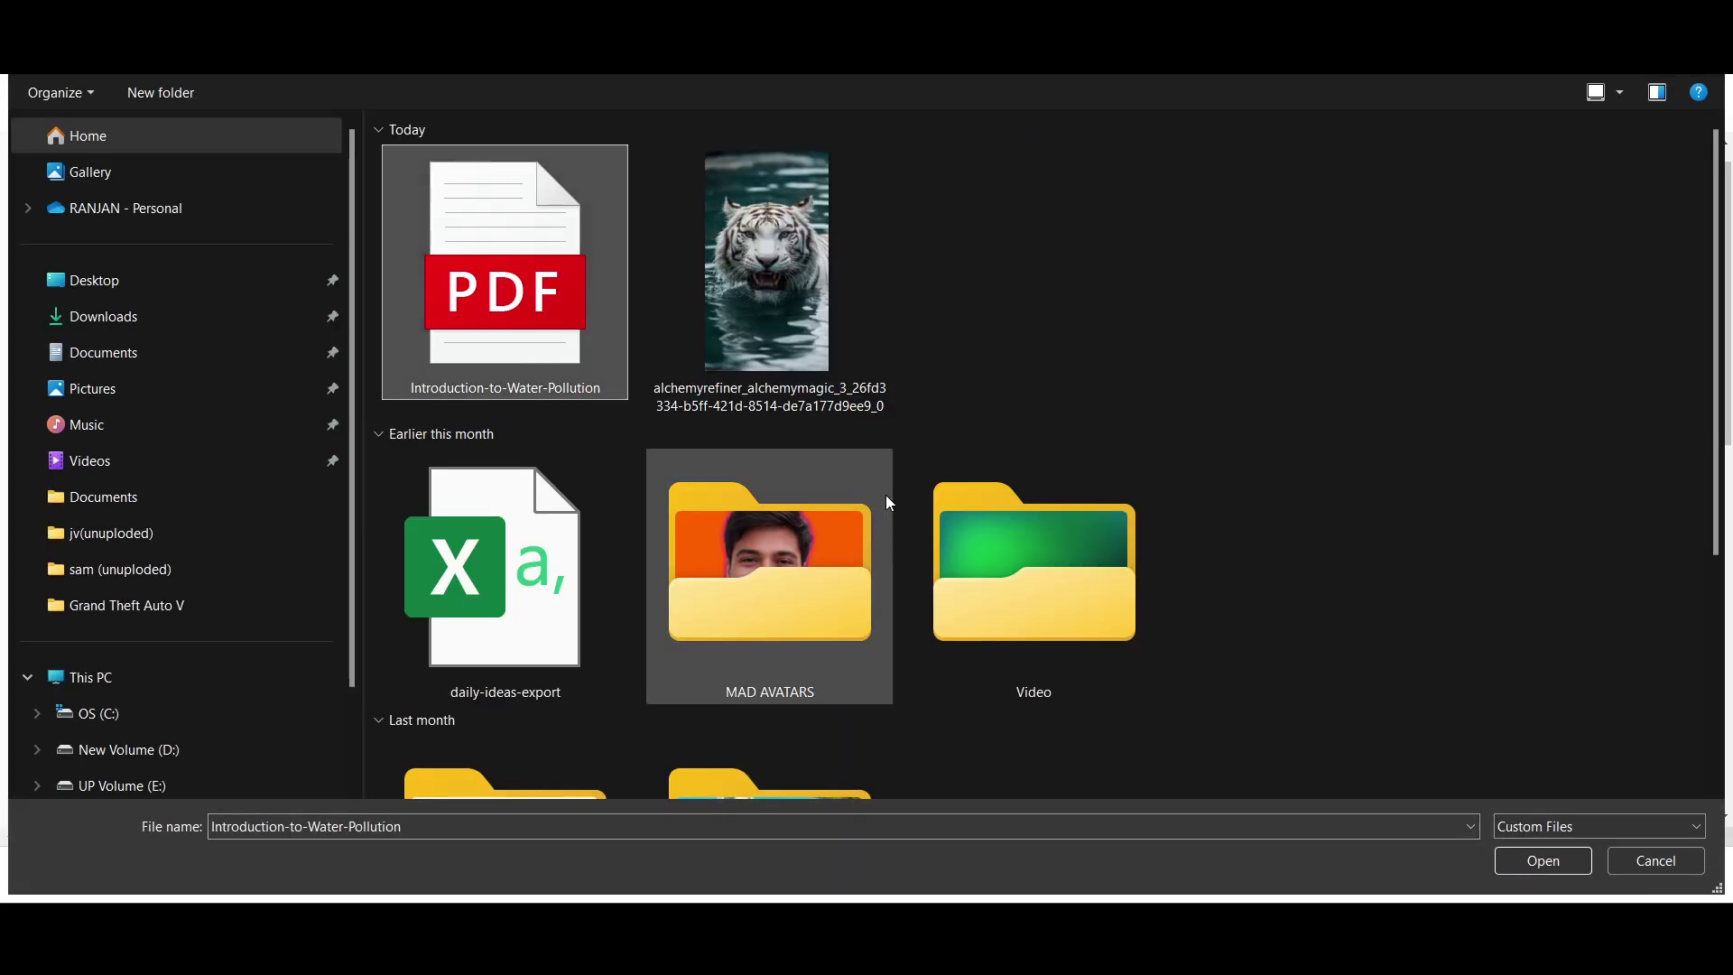
pyautogui.click(1527, 858)
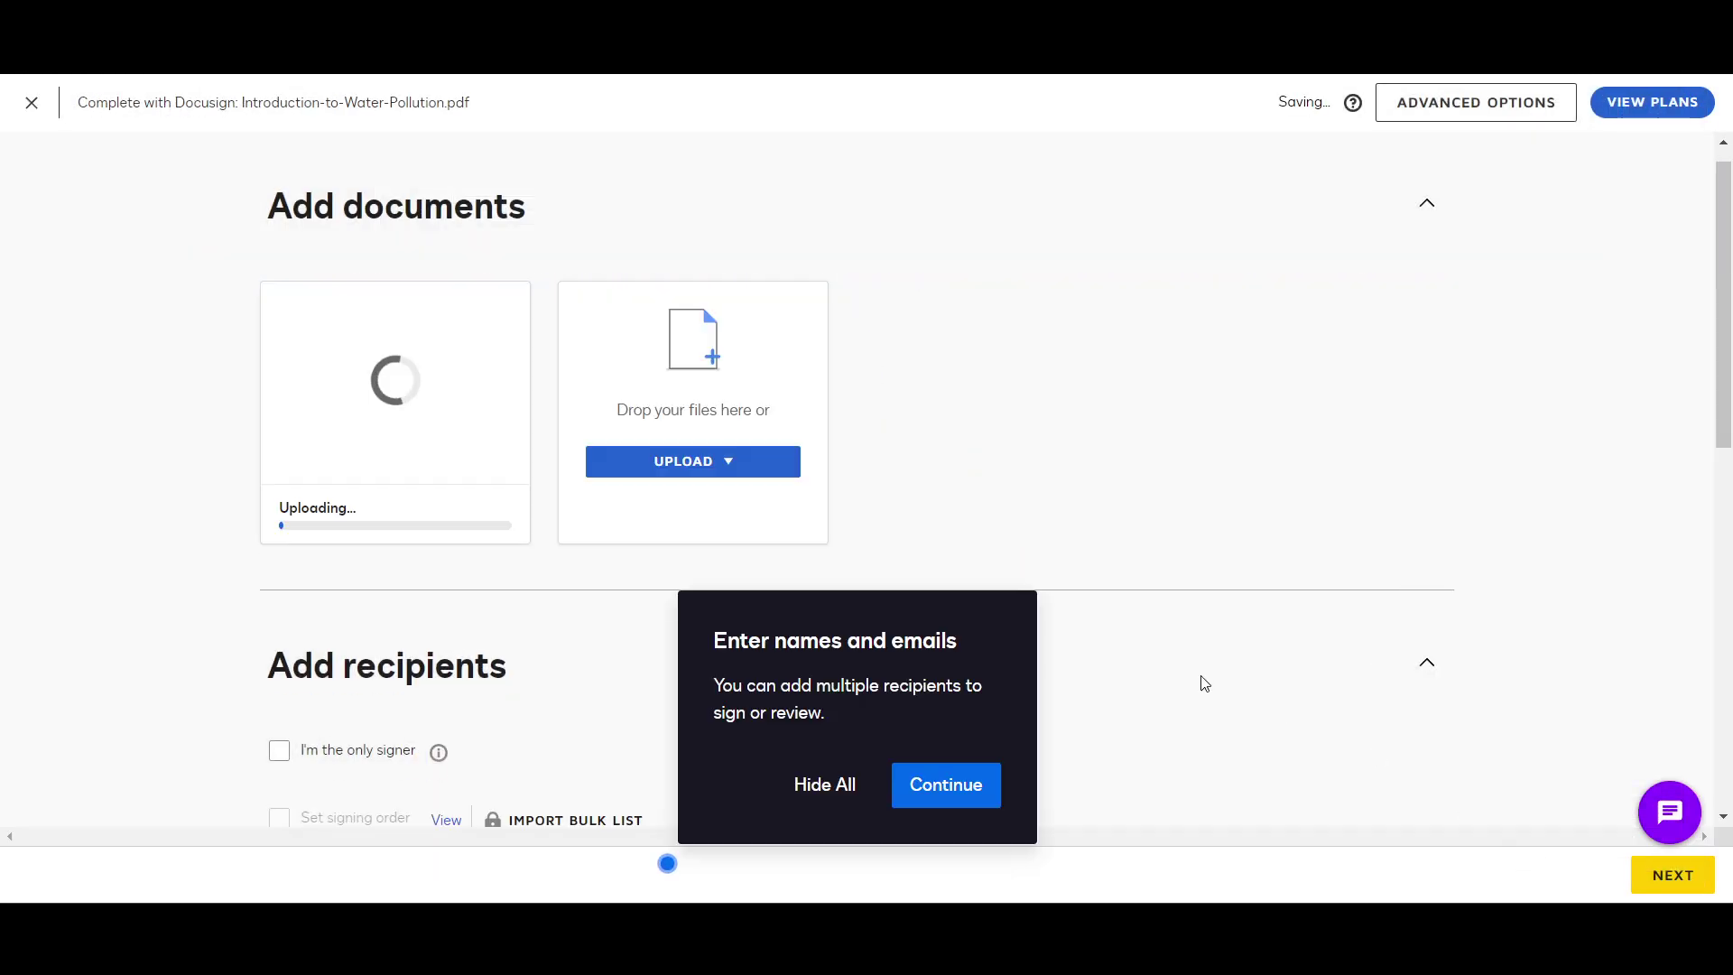
pyautogui.scroll(-3, 468, 596)
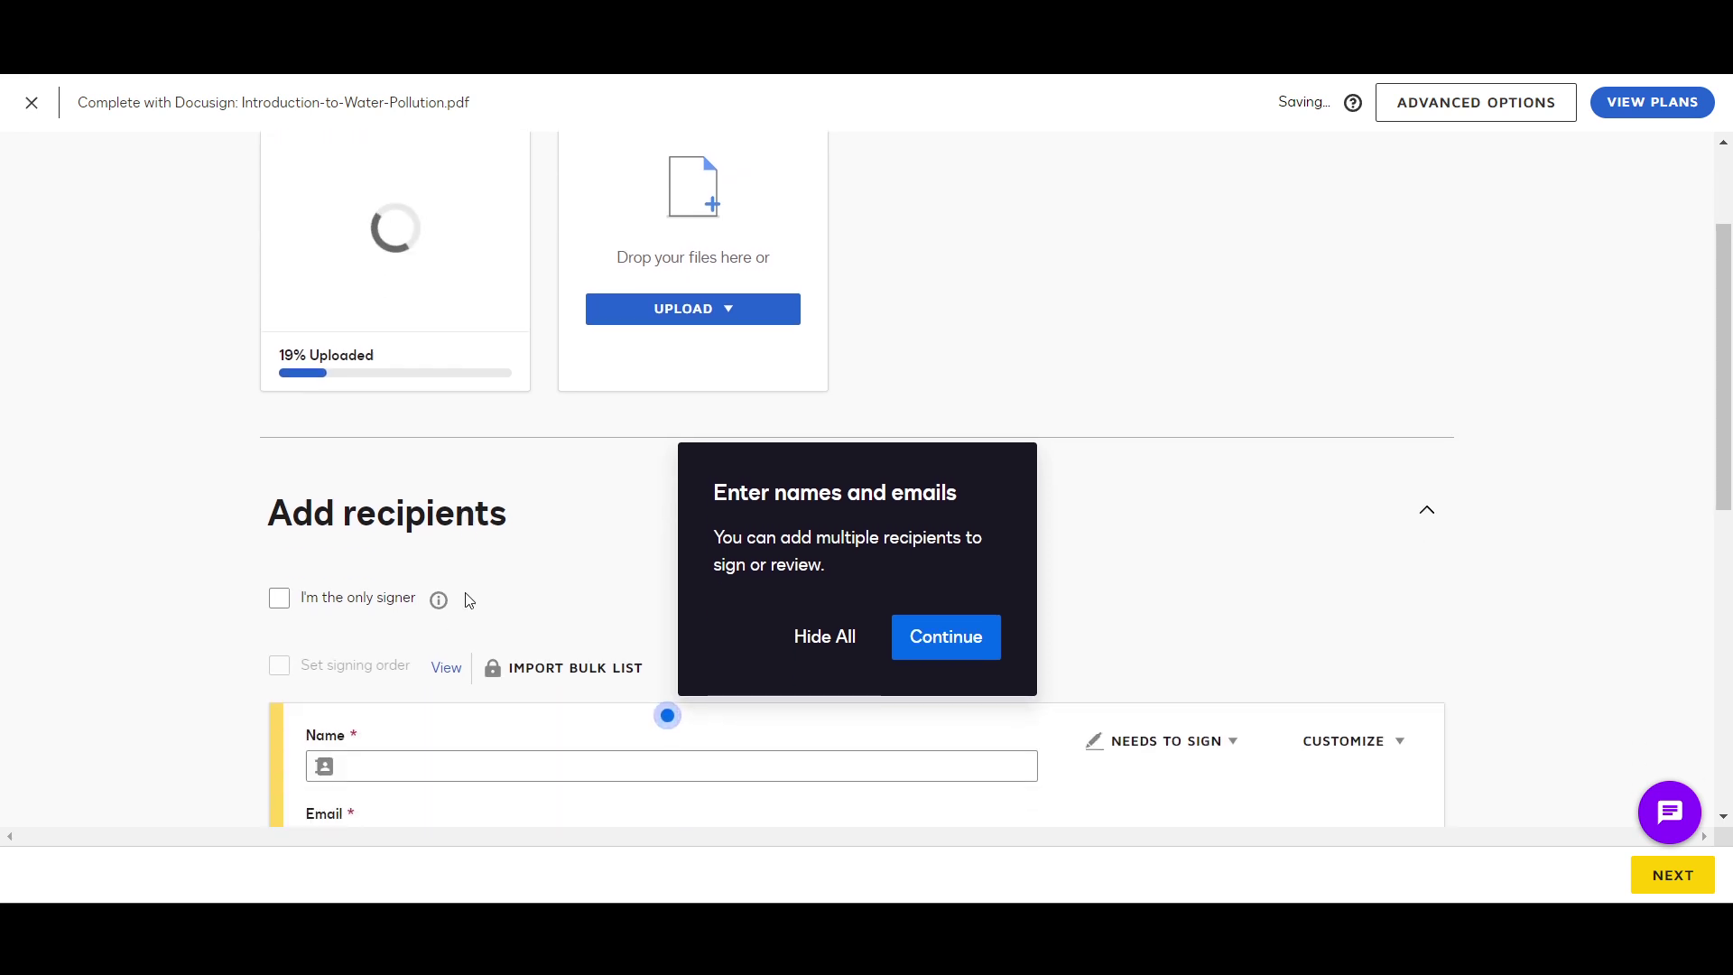
pyautogui.scroll(2, 467, 600)
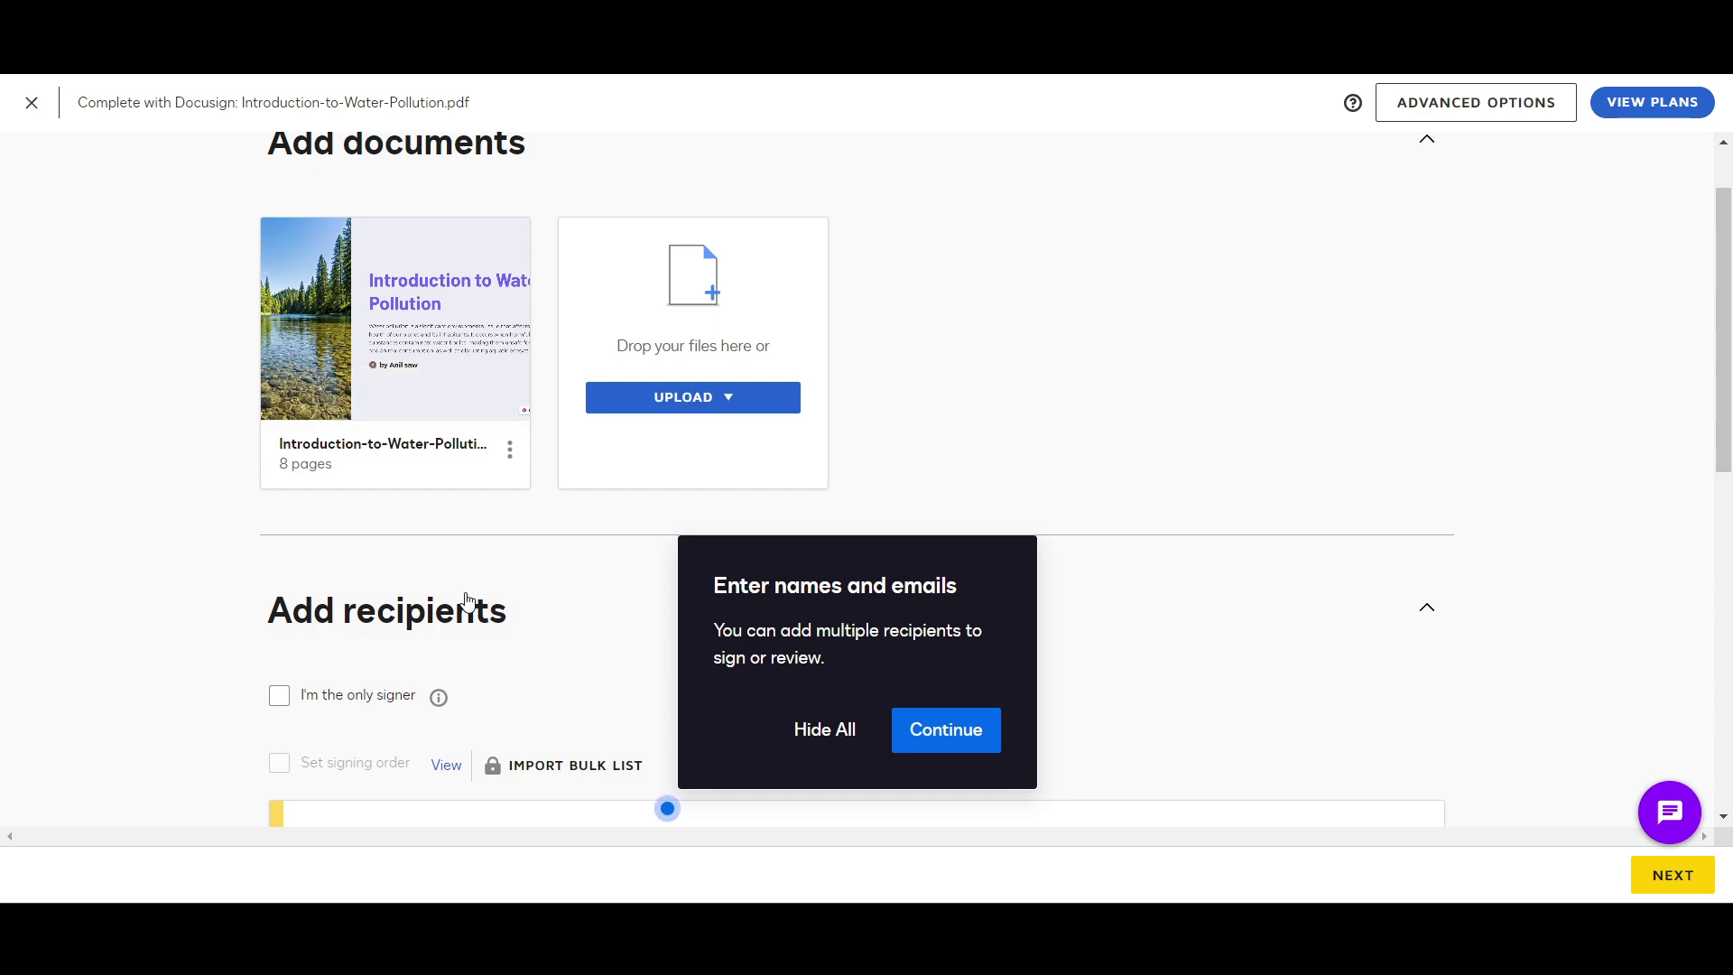
pyautogui.scroll(1, 469, 602)
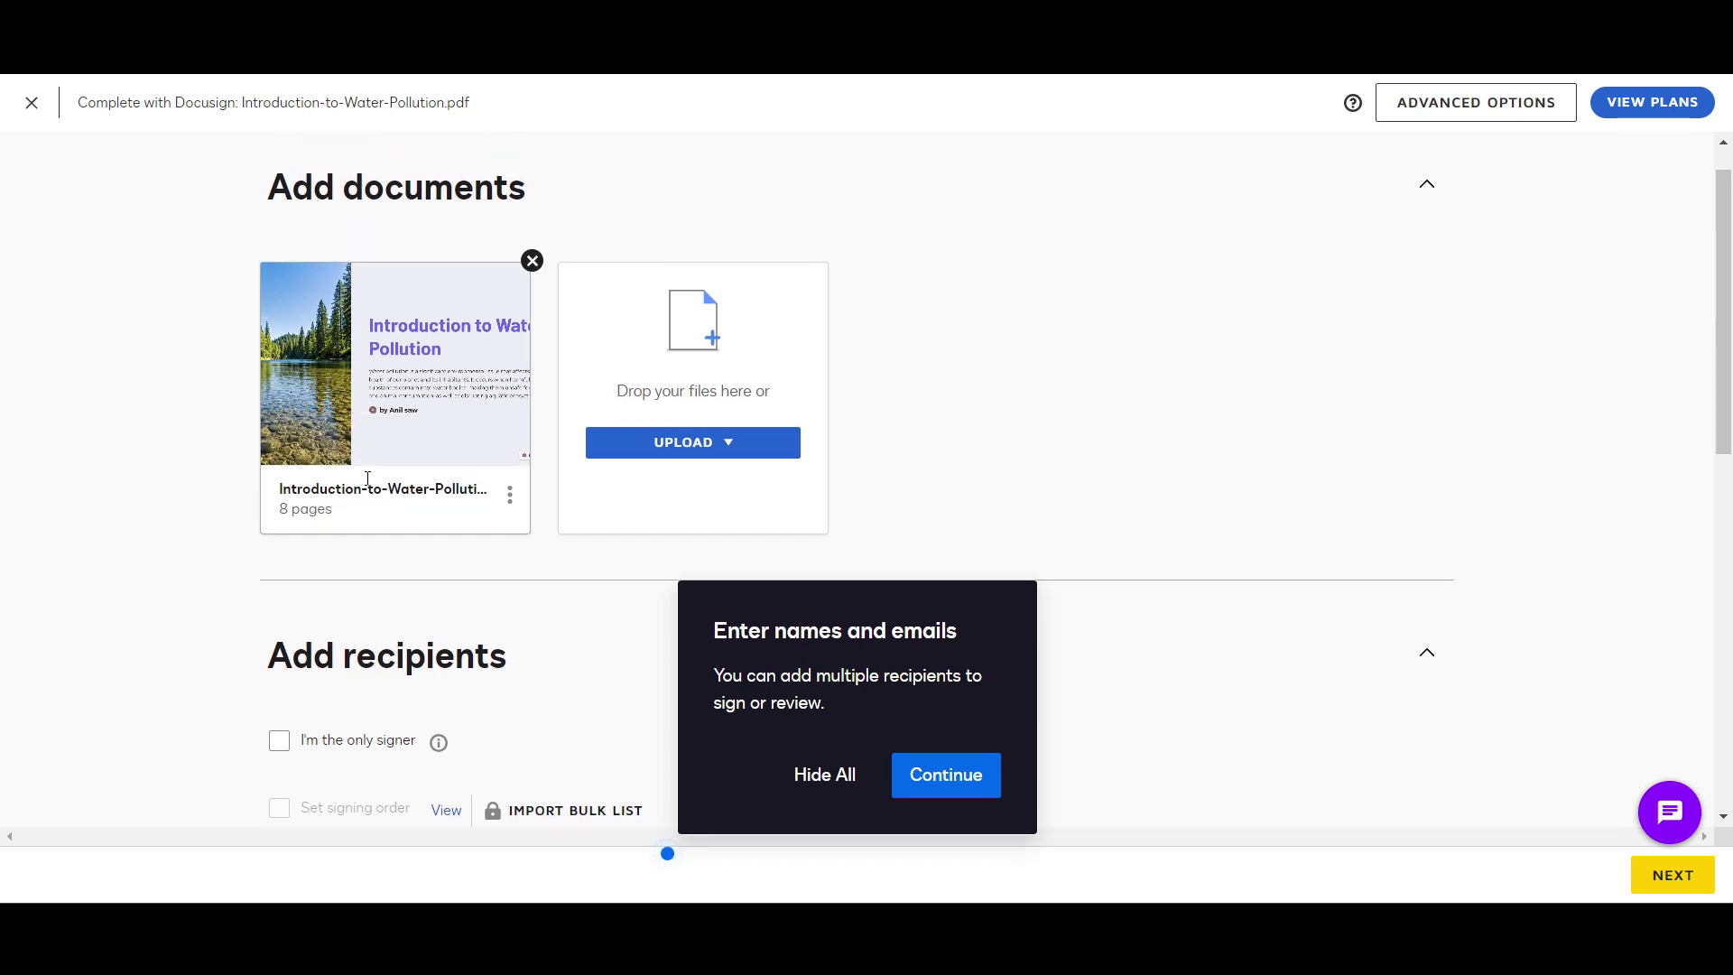
pyautogui.click(682, 456)
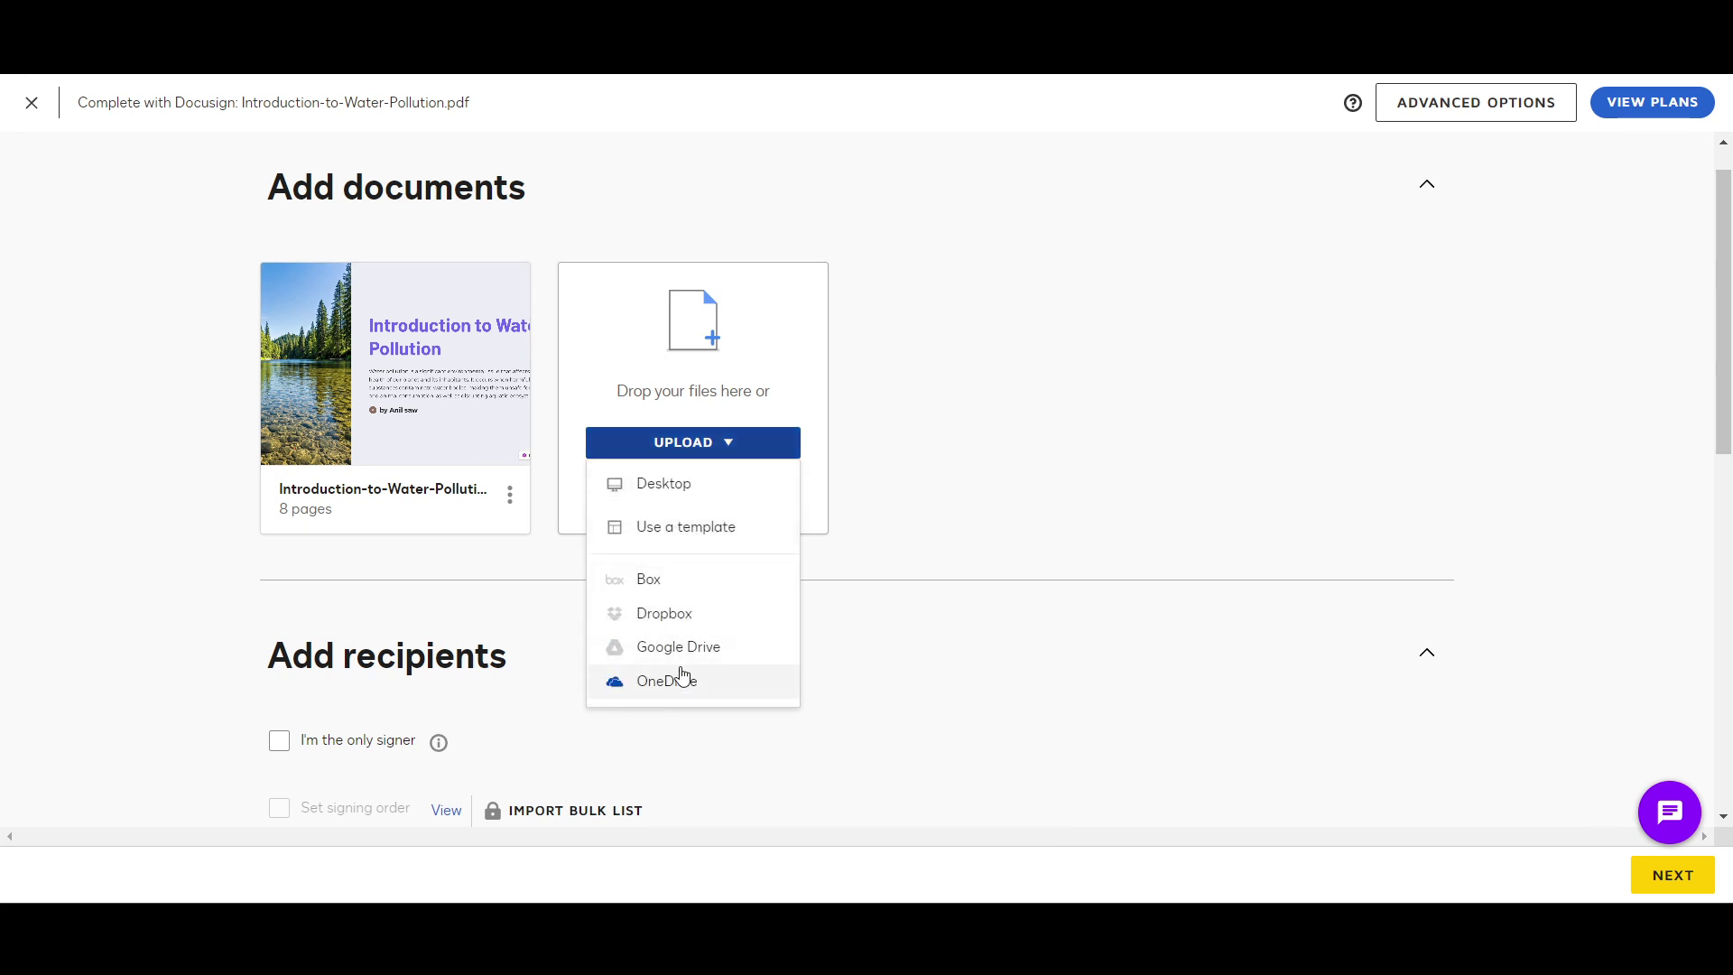
pyautogui.click(929, 653)
pyautogui.scroll(-1, 929, 653)
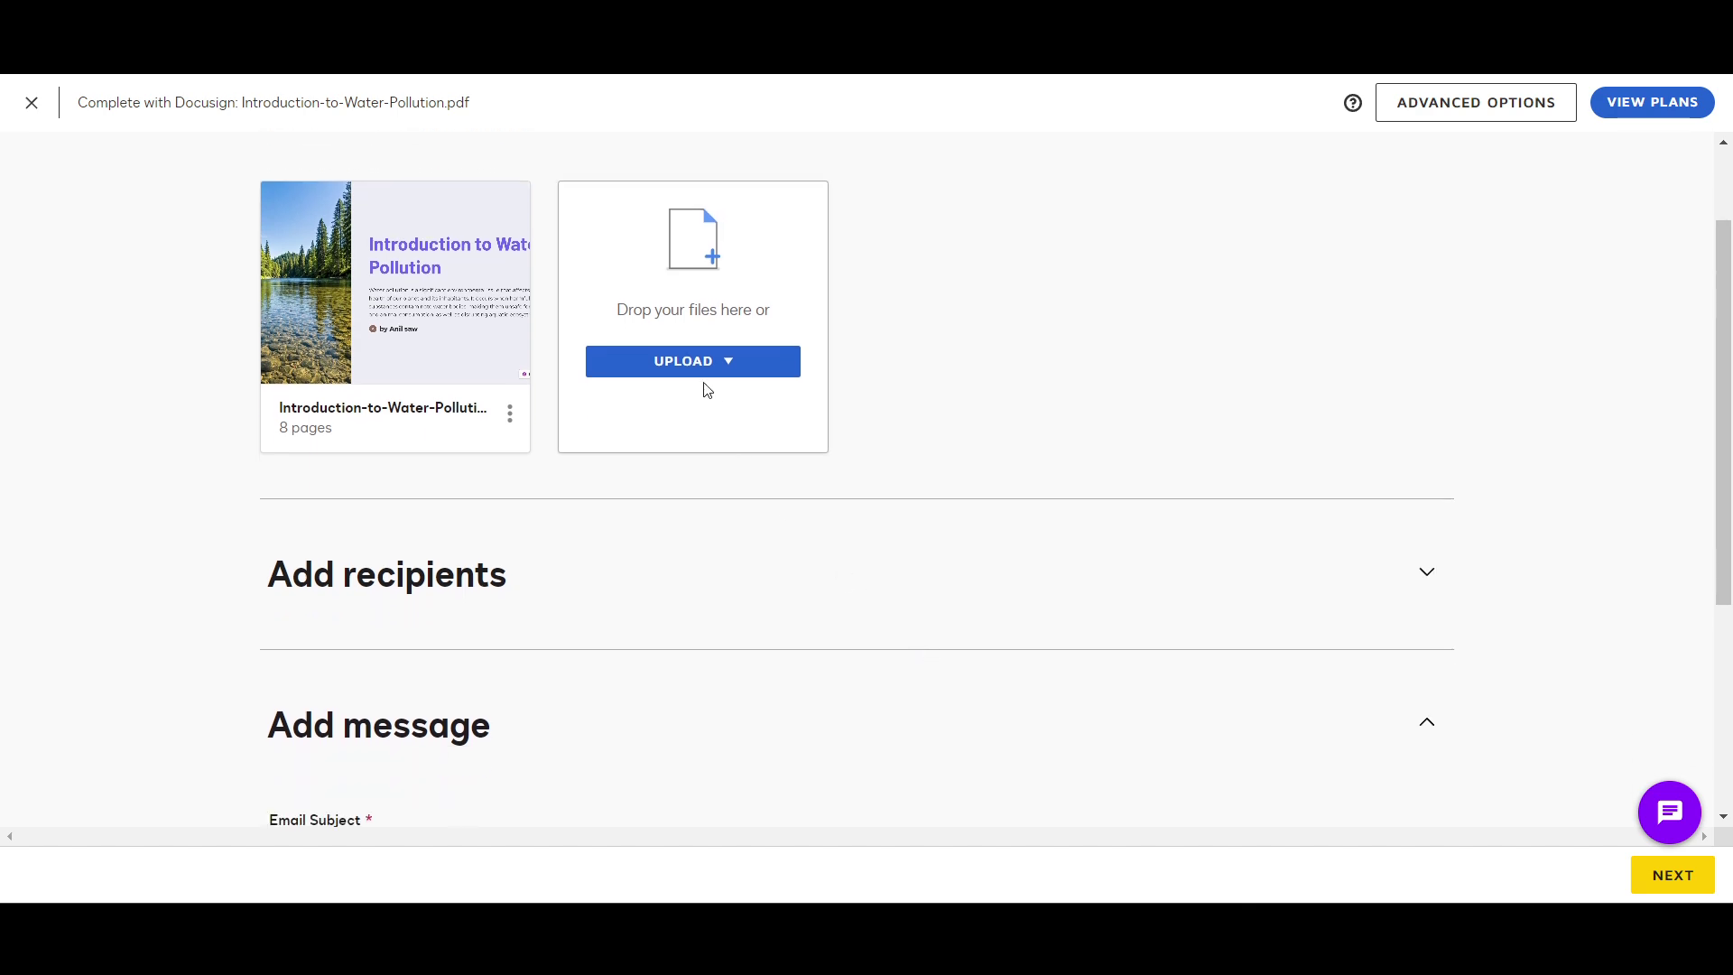
pyautogui.scroll(-1, 801, 537)
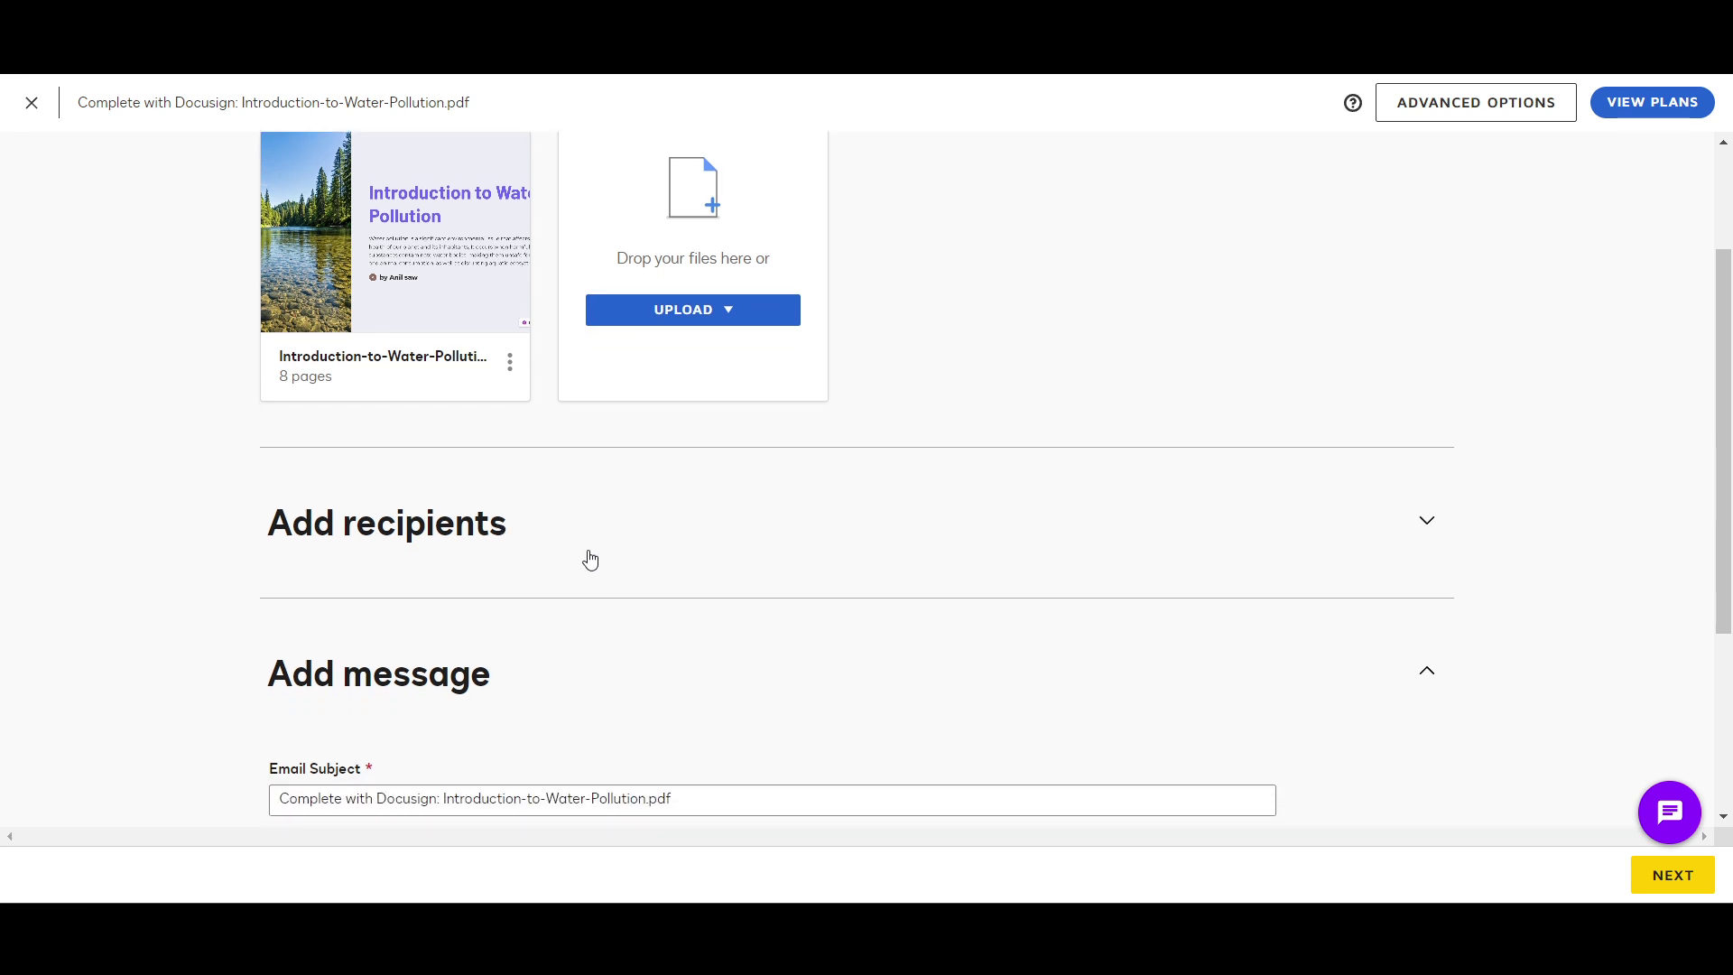
# Step: Expand Add recipients and leave 'I'm the only signer' unchecked
pyautogui.click(1426, 523)
pyautogui.scroll(-3, 1056, 629)
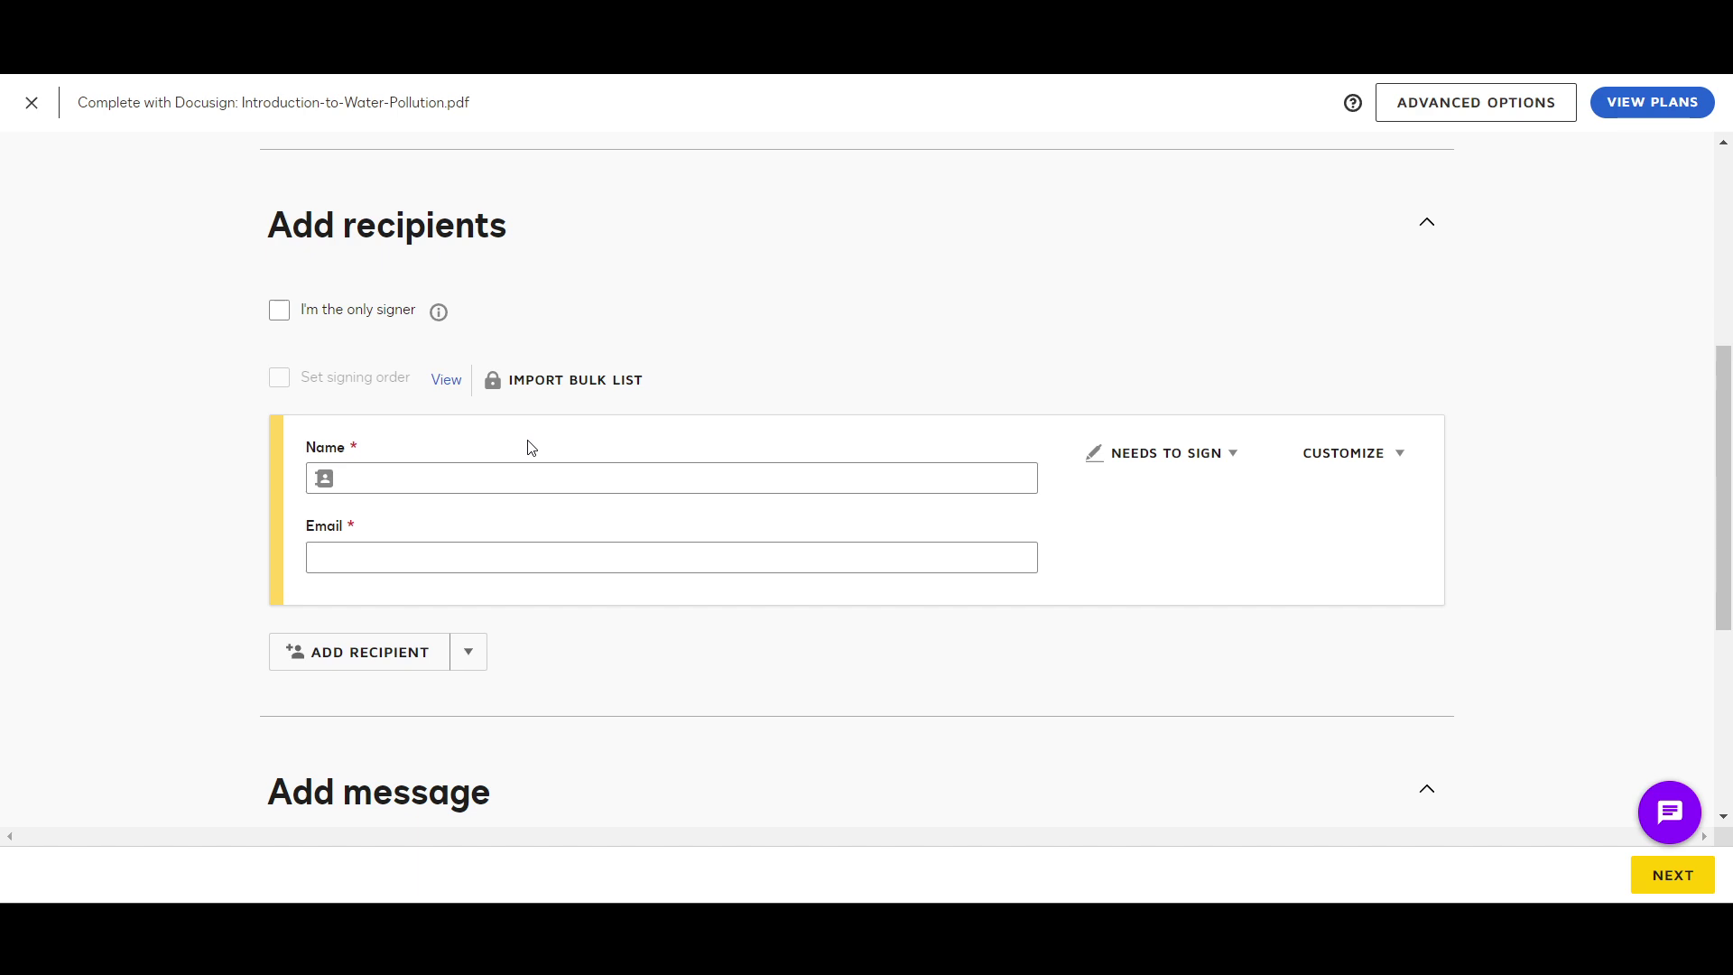
pyautogui.scroll(2, 530, 449)
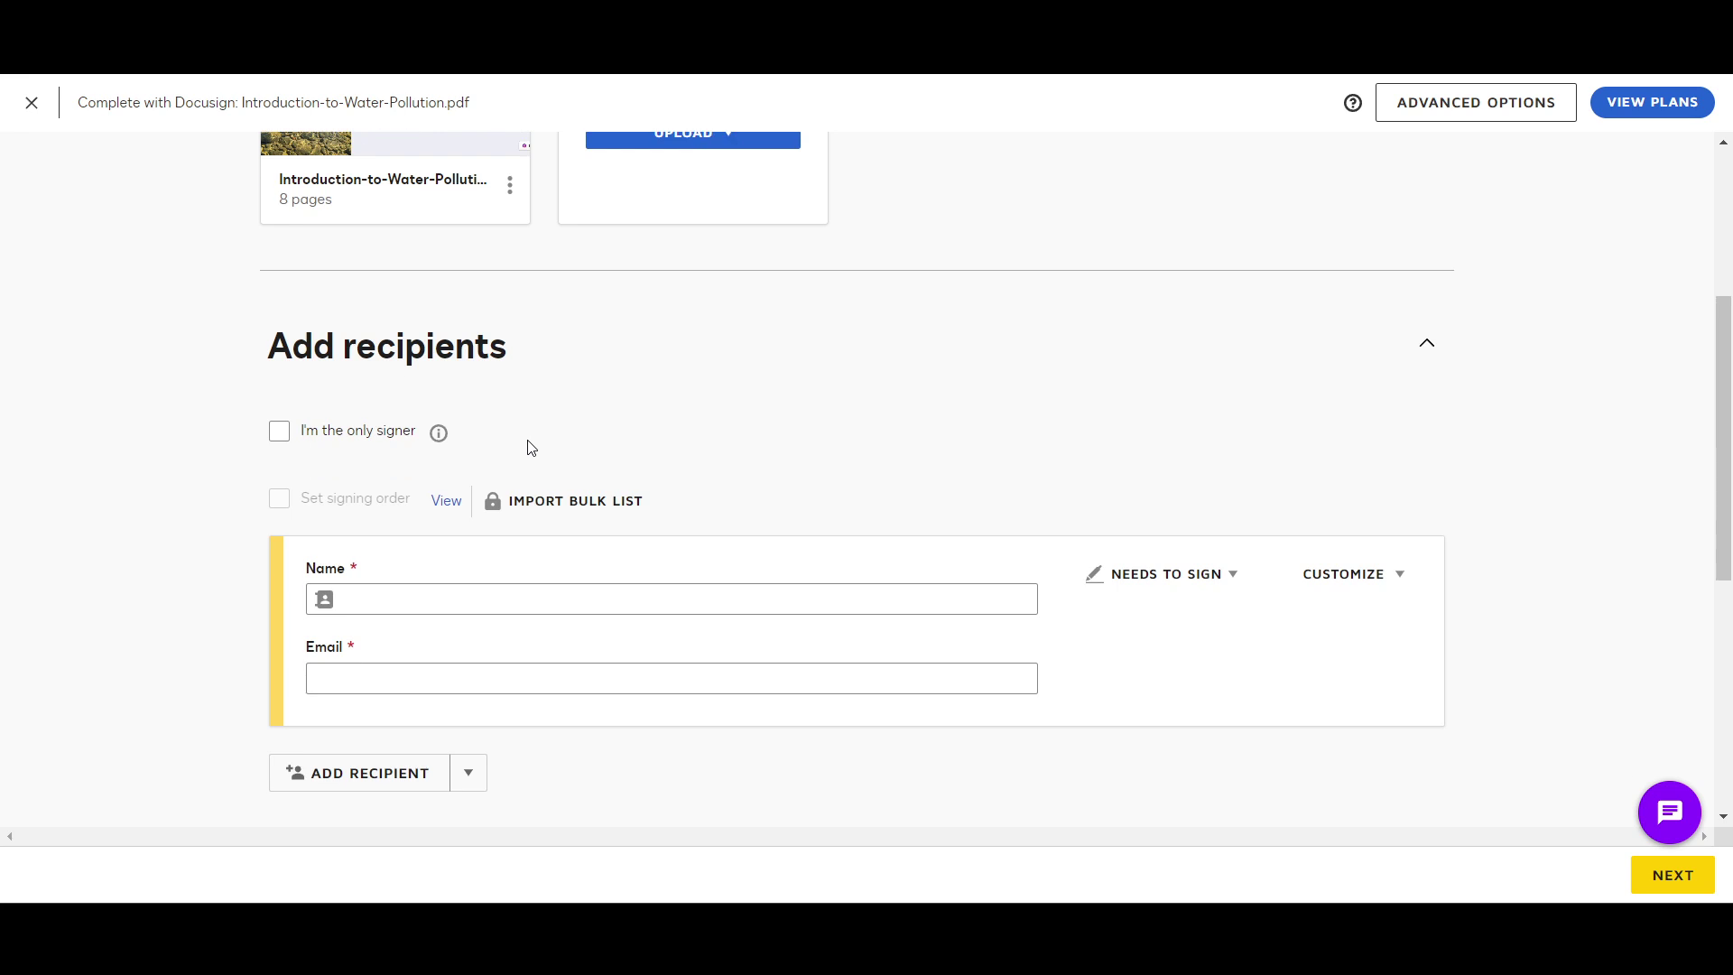
pyautogui.scroll(-1, 531, 449)
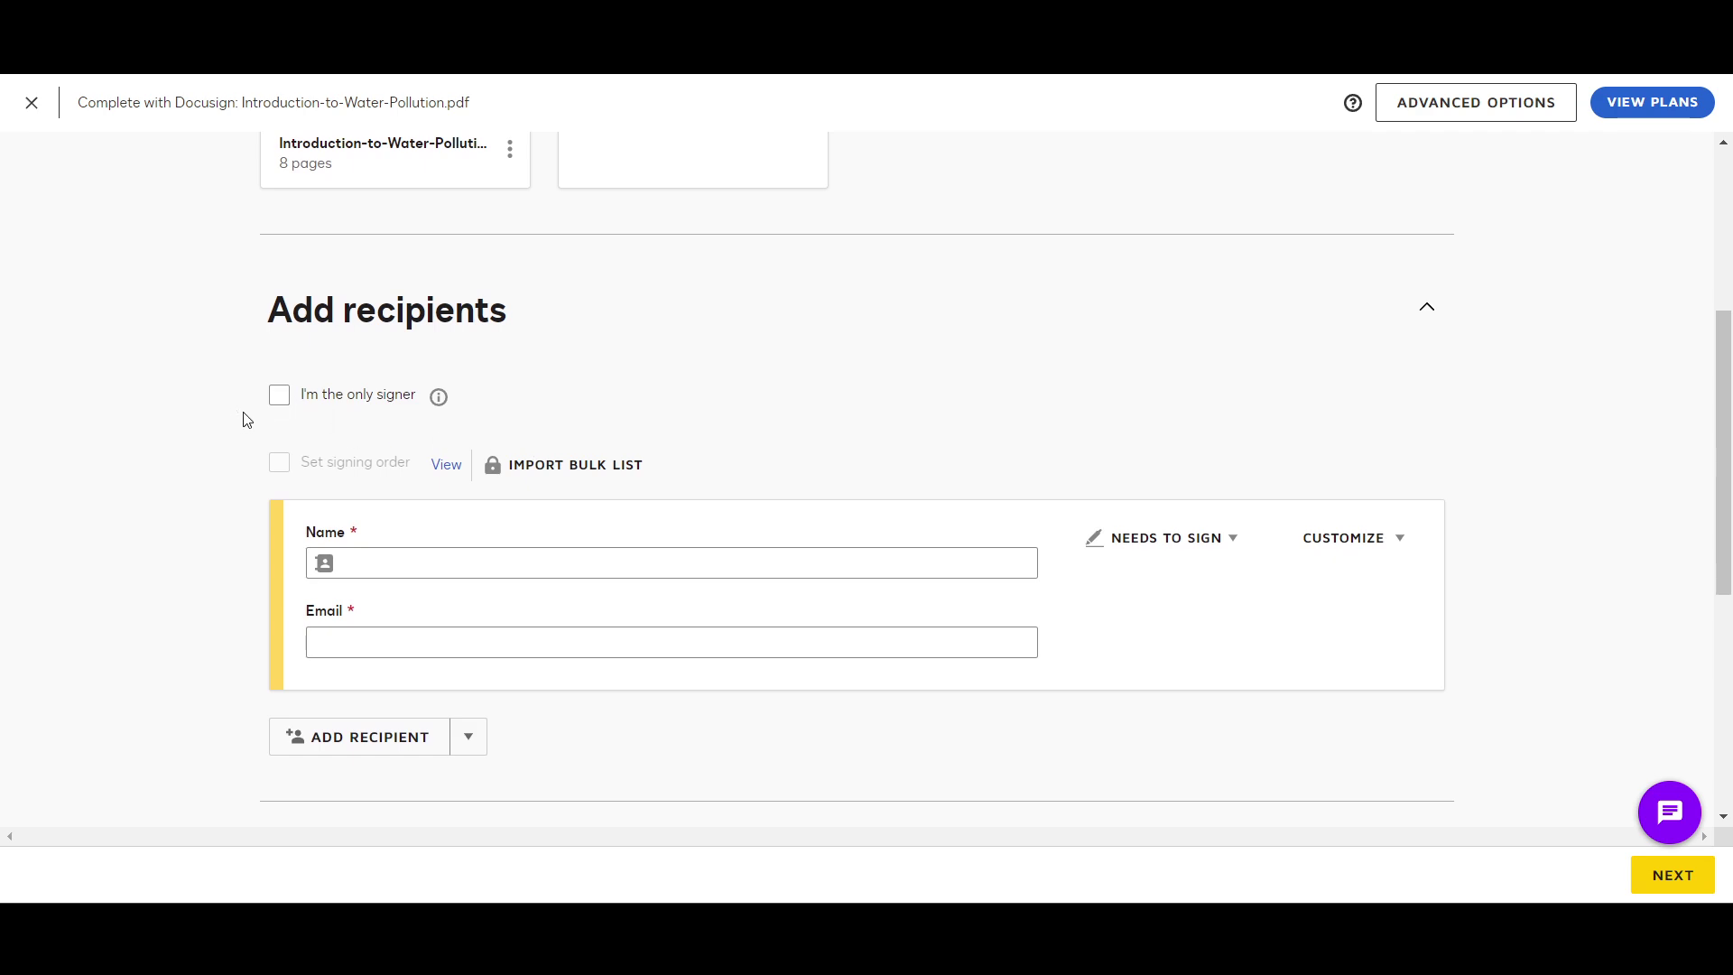
pyautogui.click(280, 395)
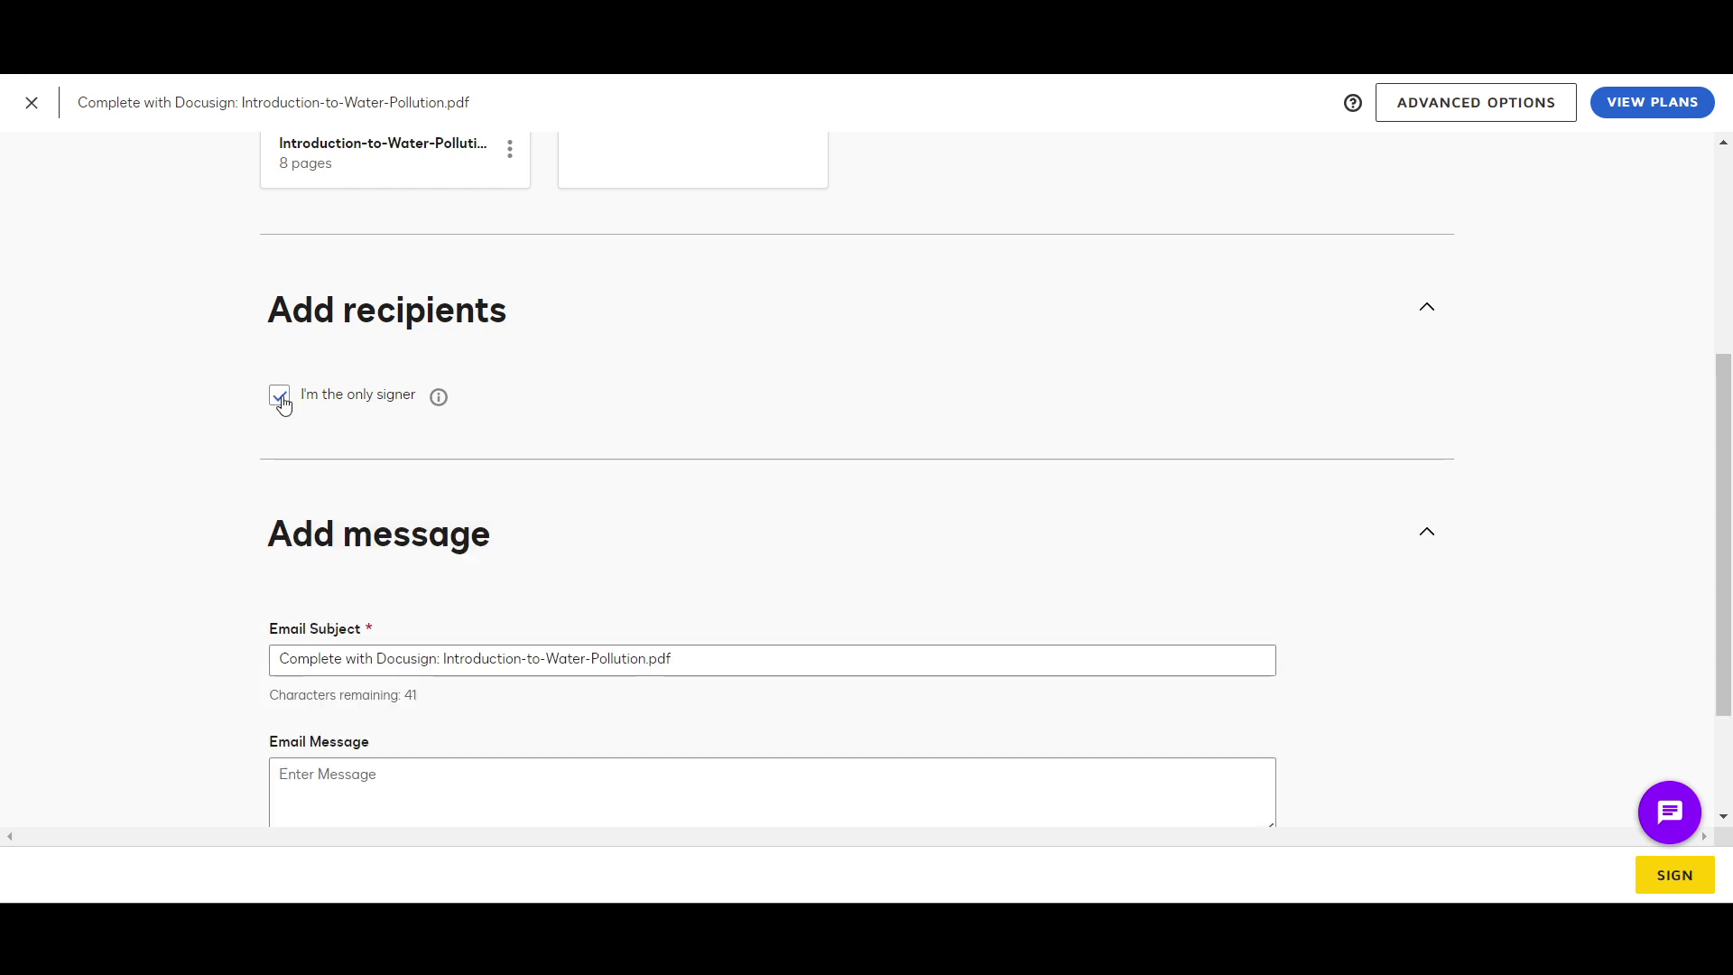
pyautogui.click(280, 395)
# Step: Dismiss the message-writing tip popups with Hide All and Got it
pyautogui.scroll(2, 200, 442)
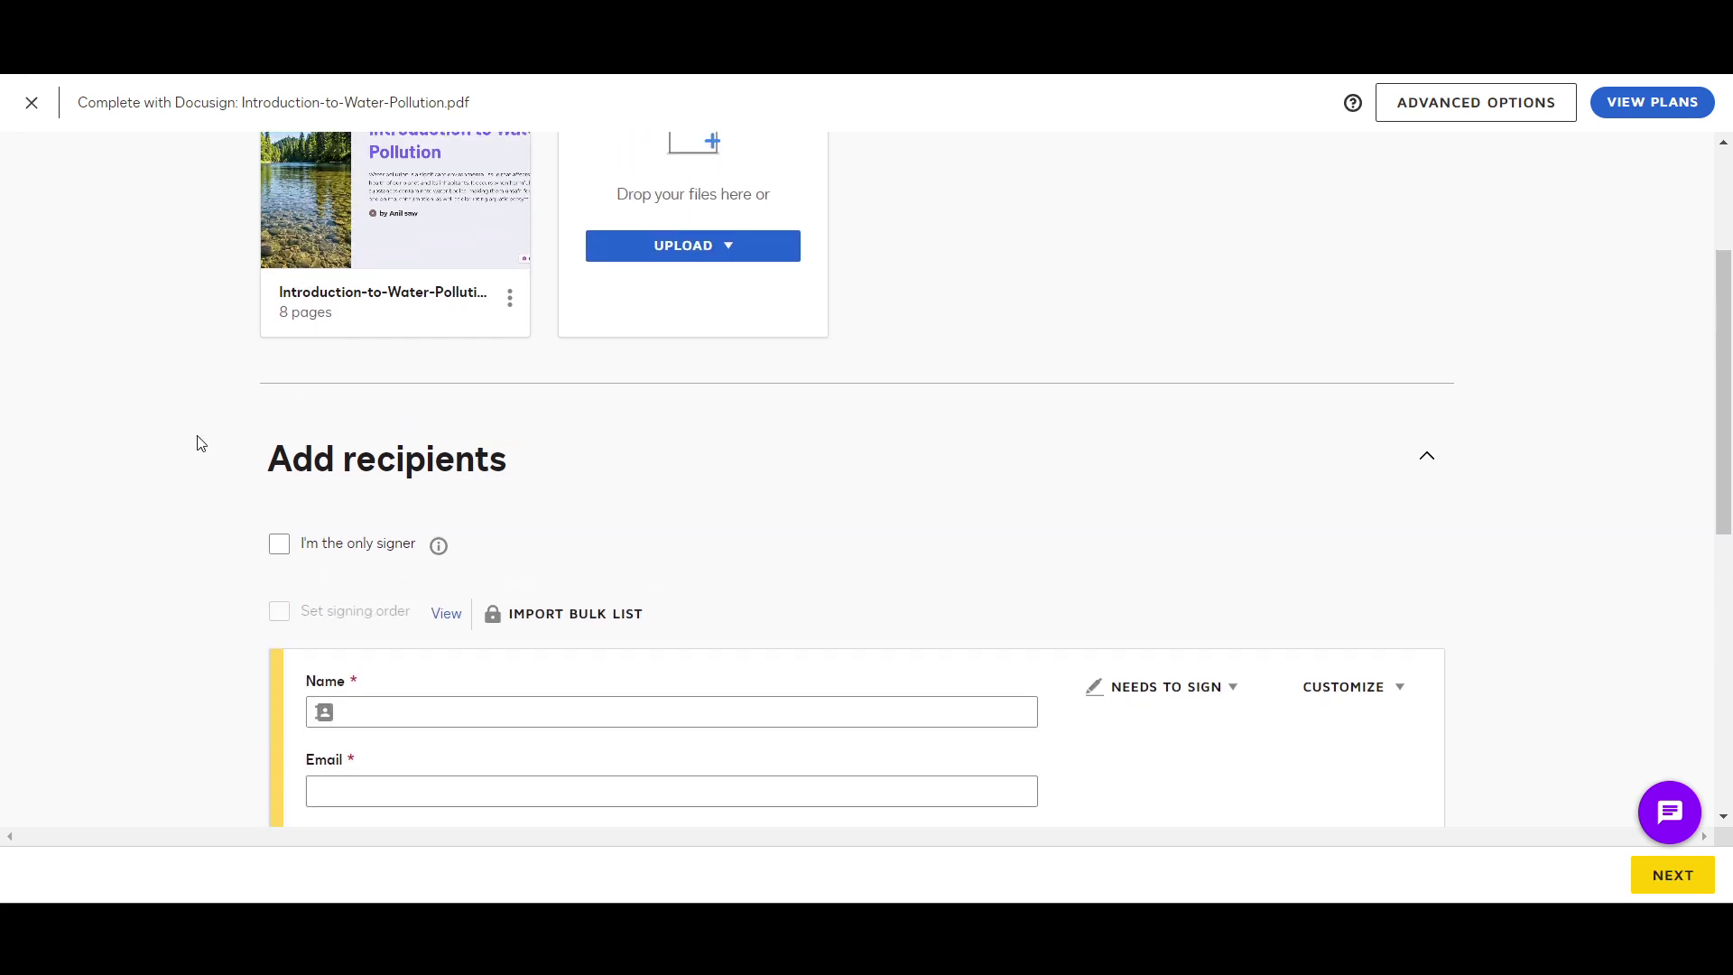
pyautogui.scroll(2, 201, 443)
pyautogui.scroll(-5, 201, 443)
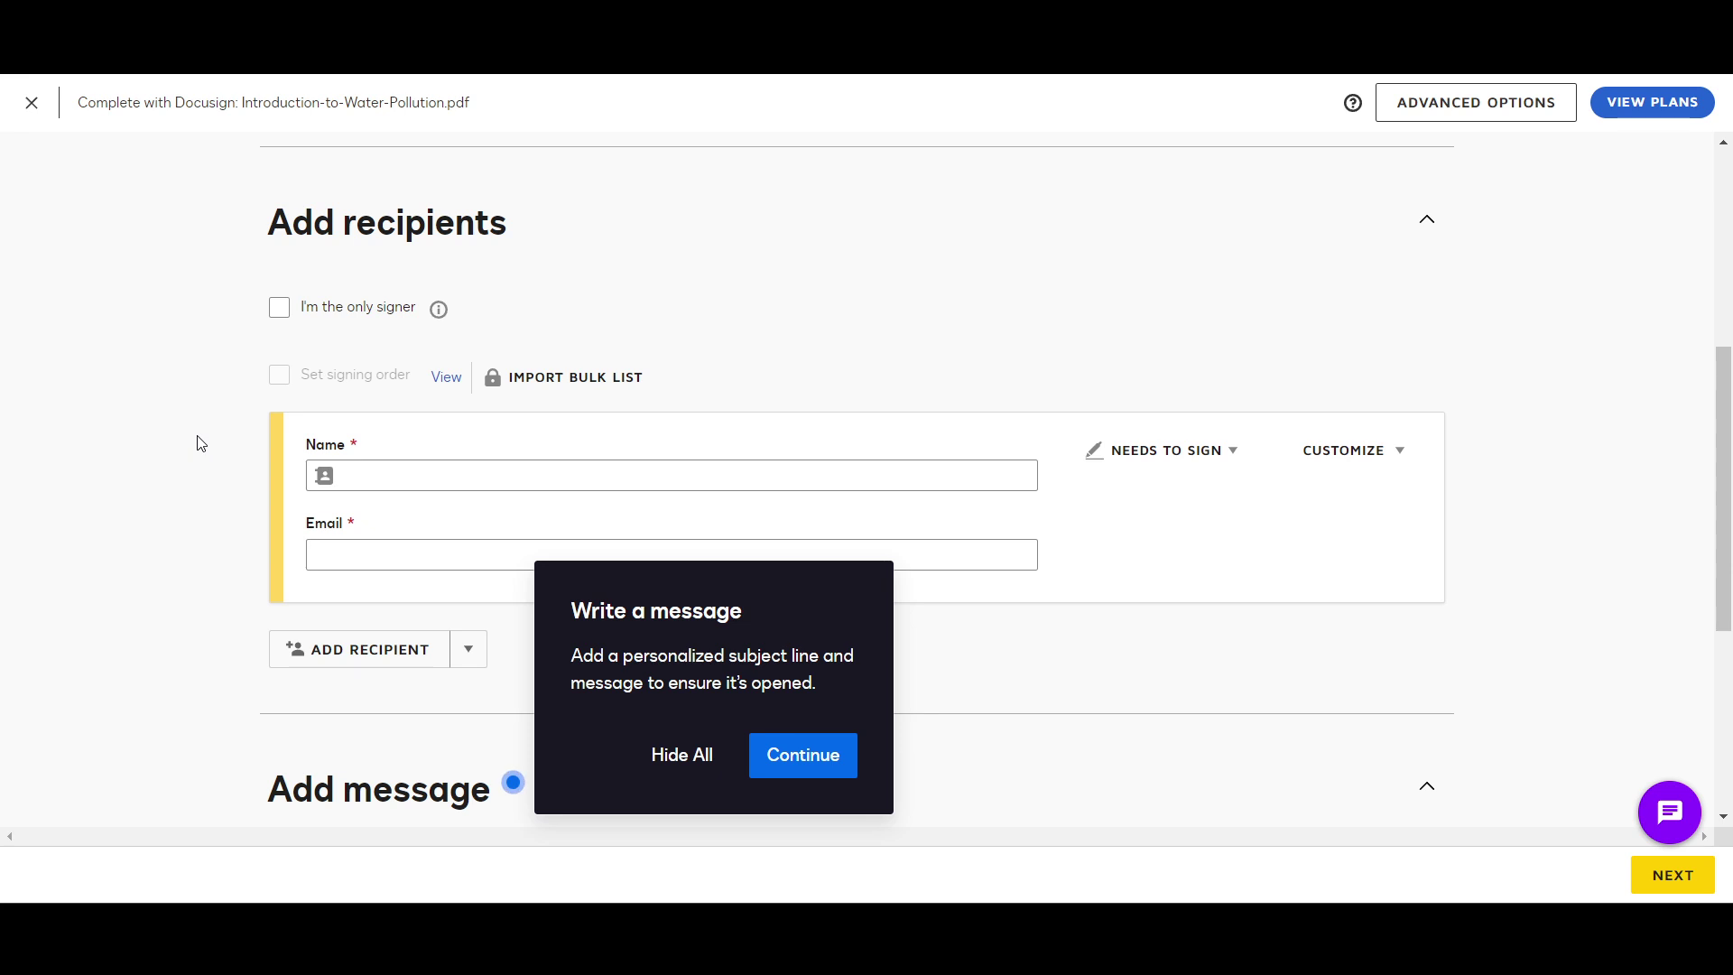
pyautogui.click(672, 770)
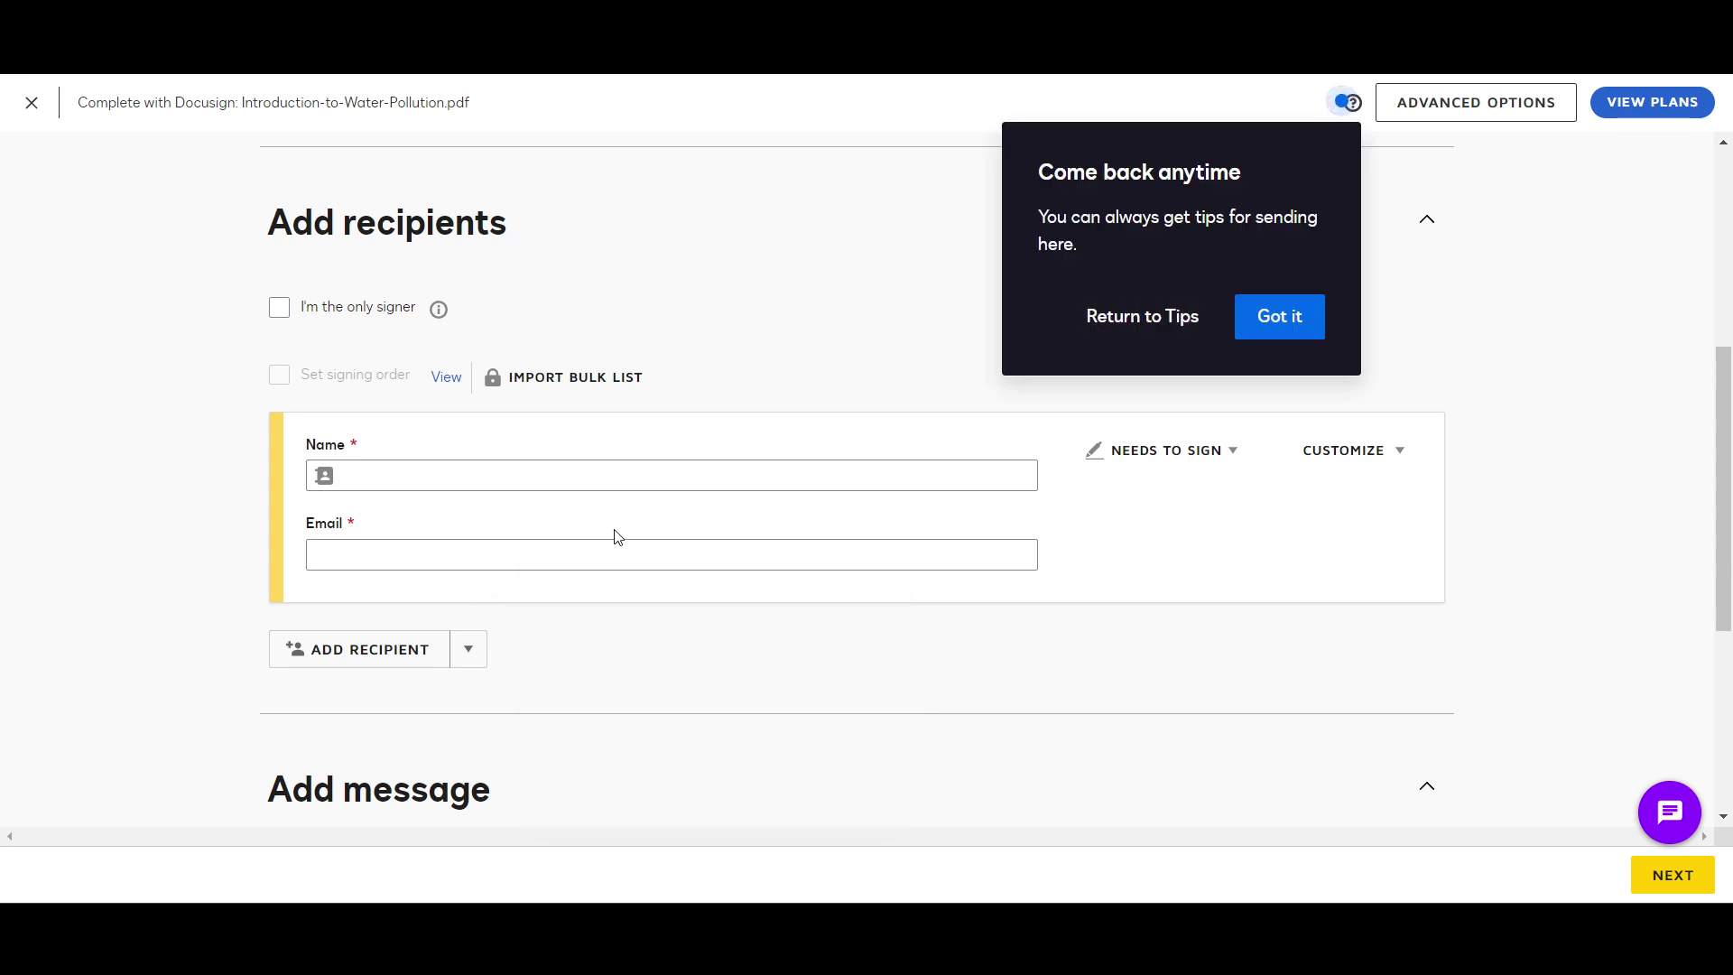
pyautogui.click(1265, 321)
# Step: Add a second recipient row and enter the second recipient's name
pyautogui.click(599, 473)
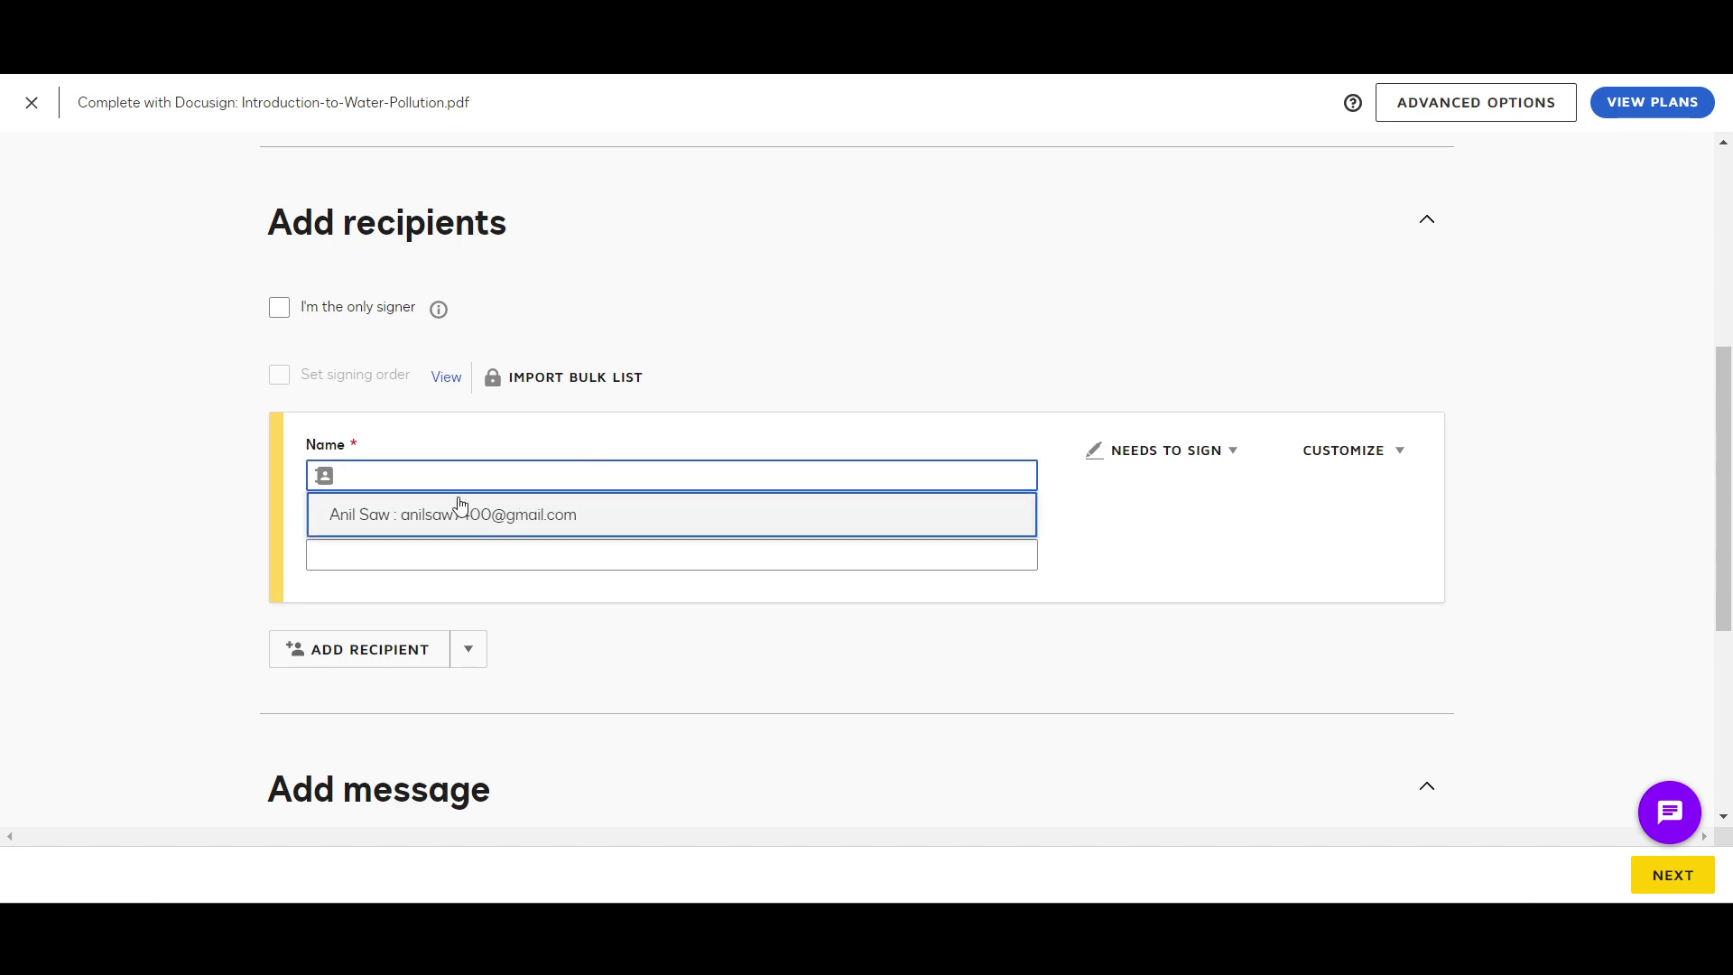
pyautogui.click(398, 659)
pyautogui.scroll(-1, 397, 657)
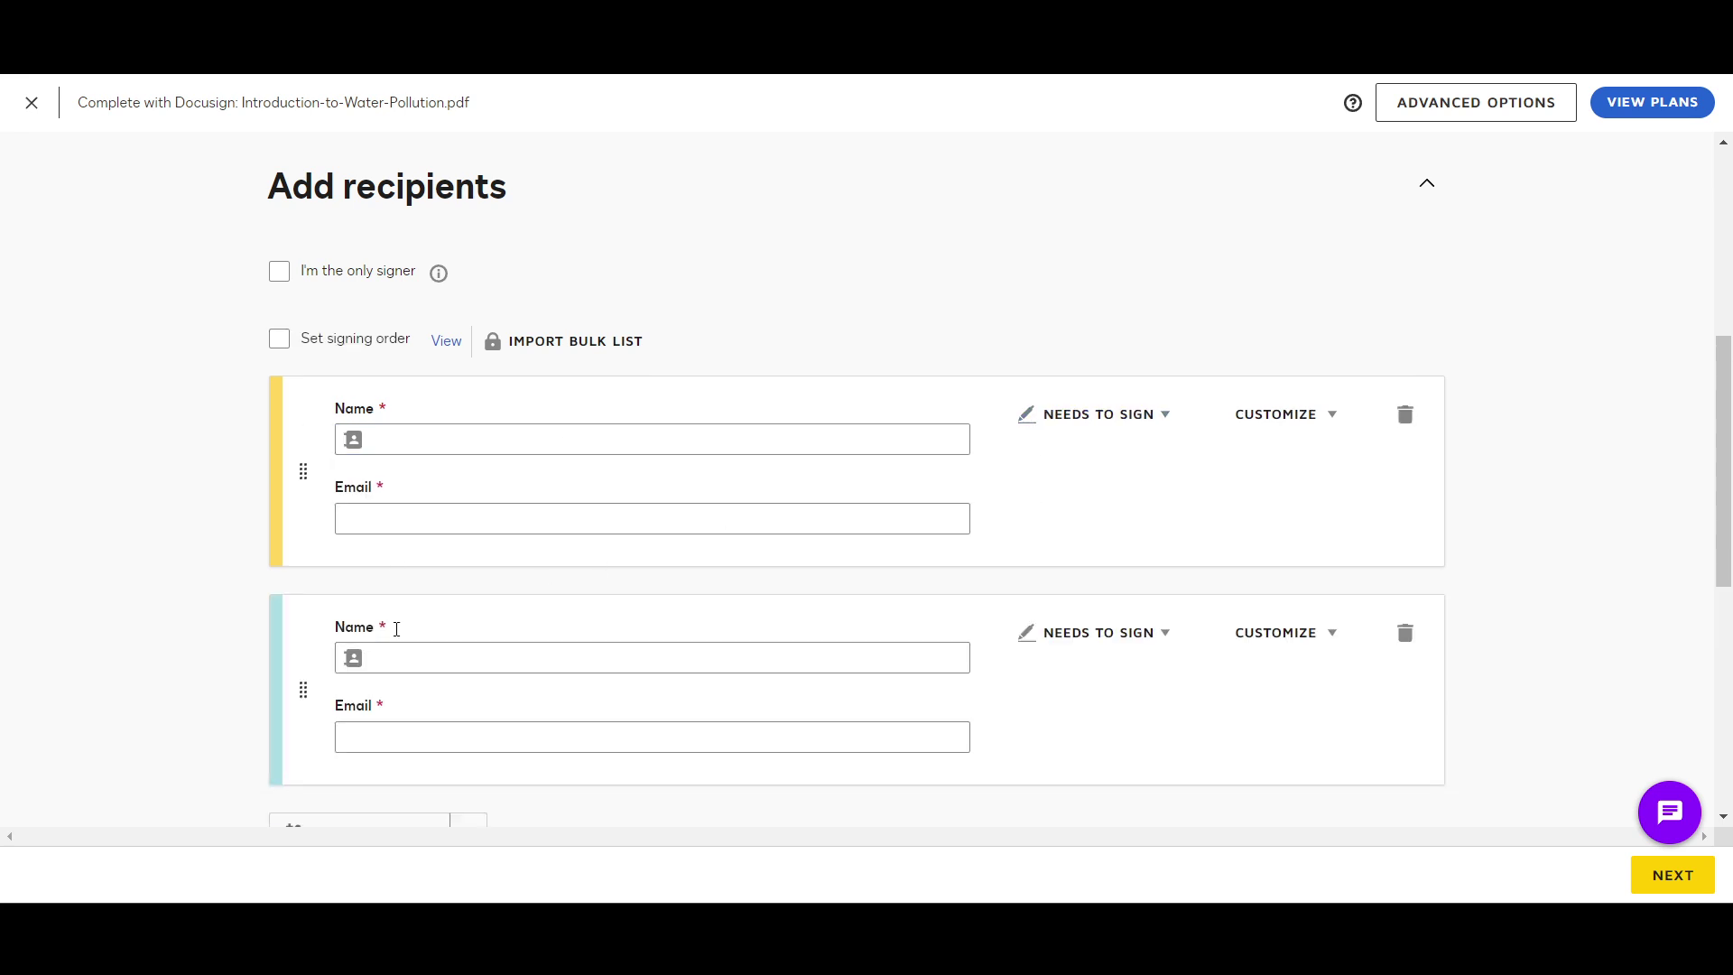
pyautogui.click(421, 433)
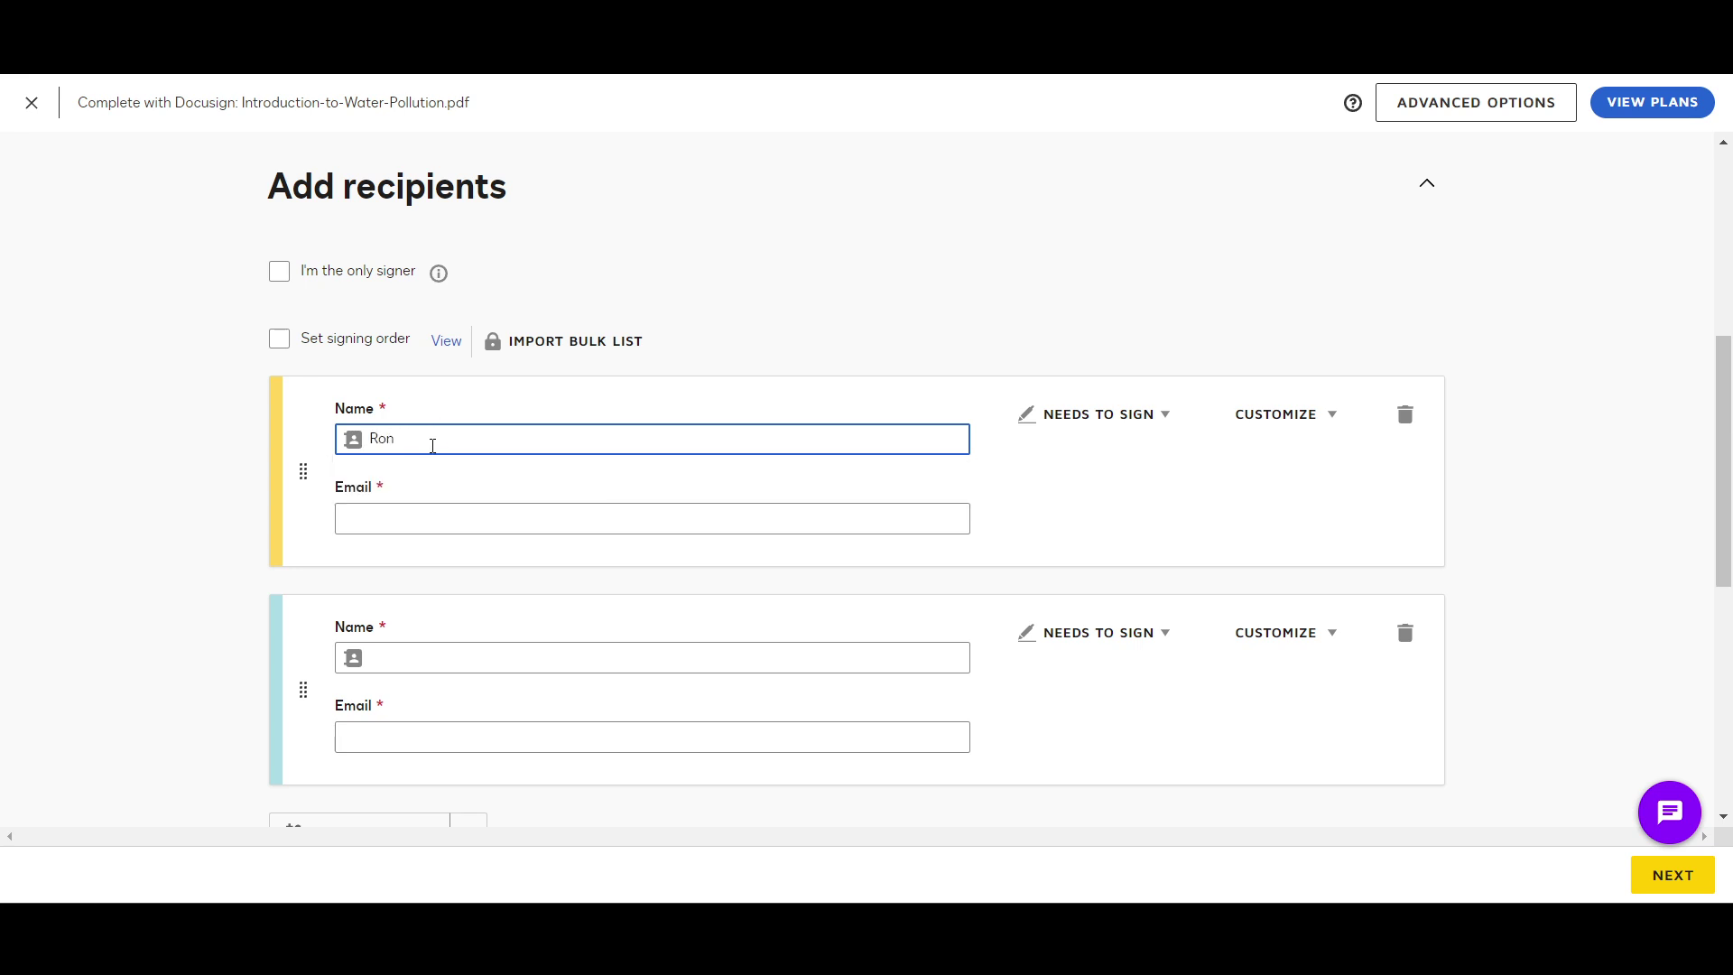
pyautogui.scroll(-2, 478, 572)
pyautogui.scroll(2, 565, 507)
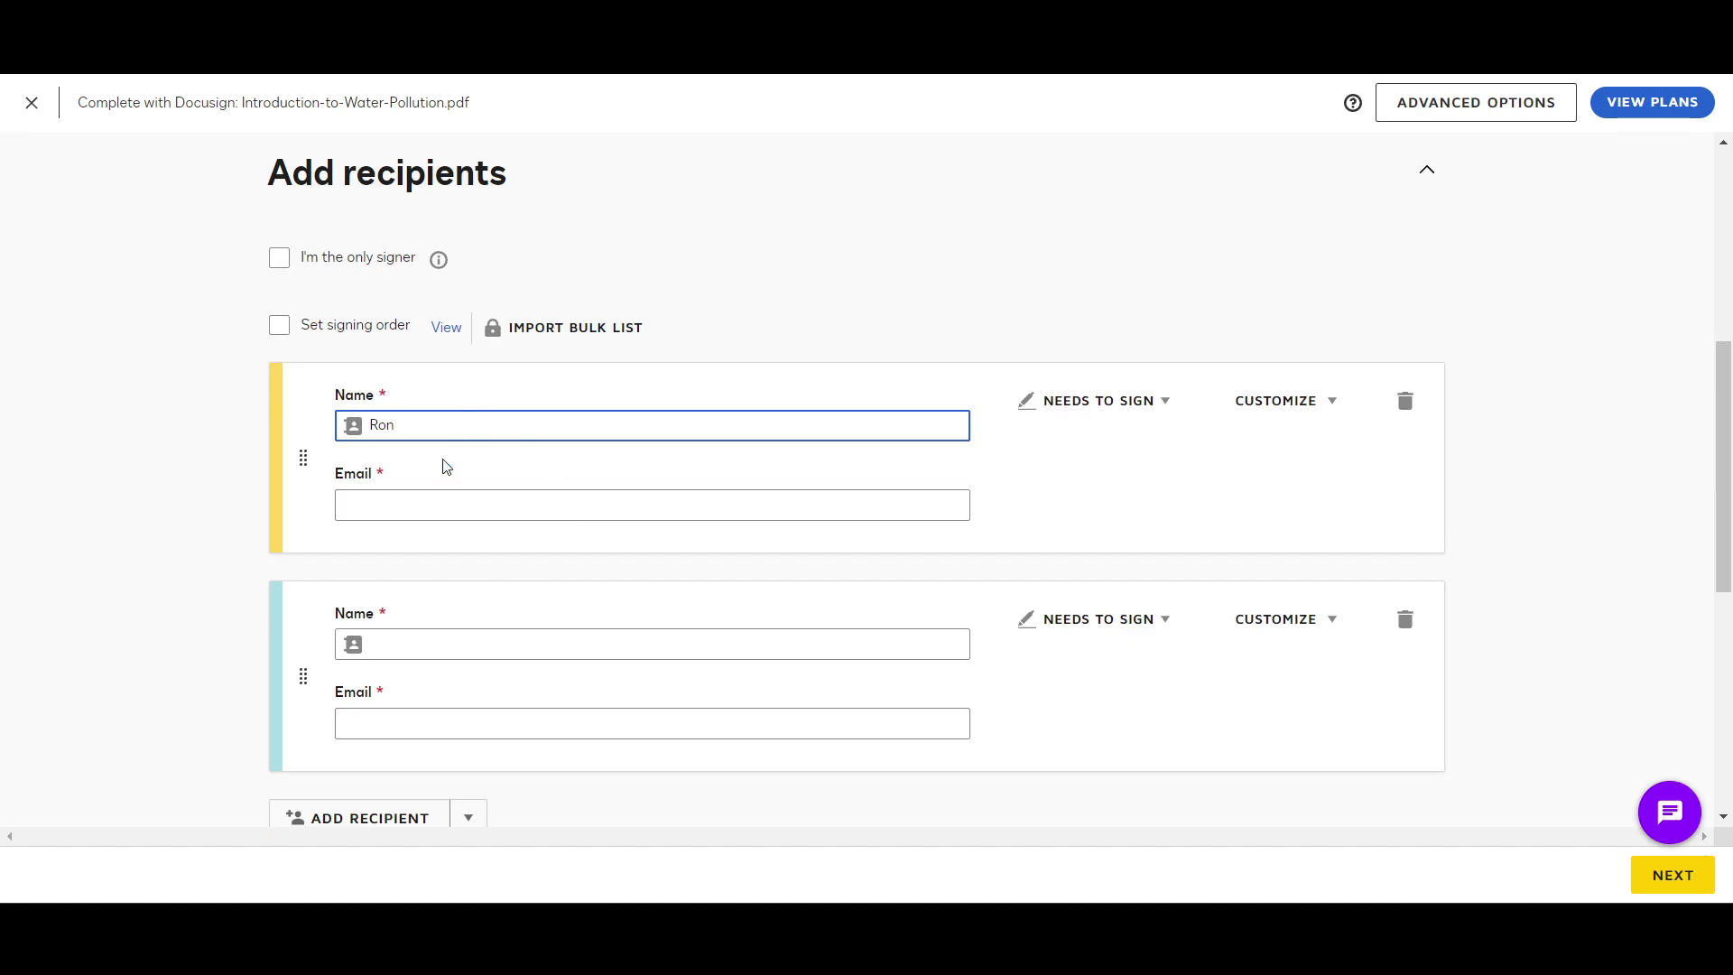
pyautogui.scroll(-2, 445, 466)
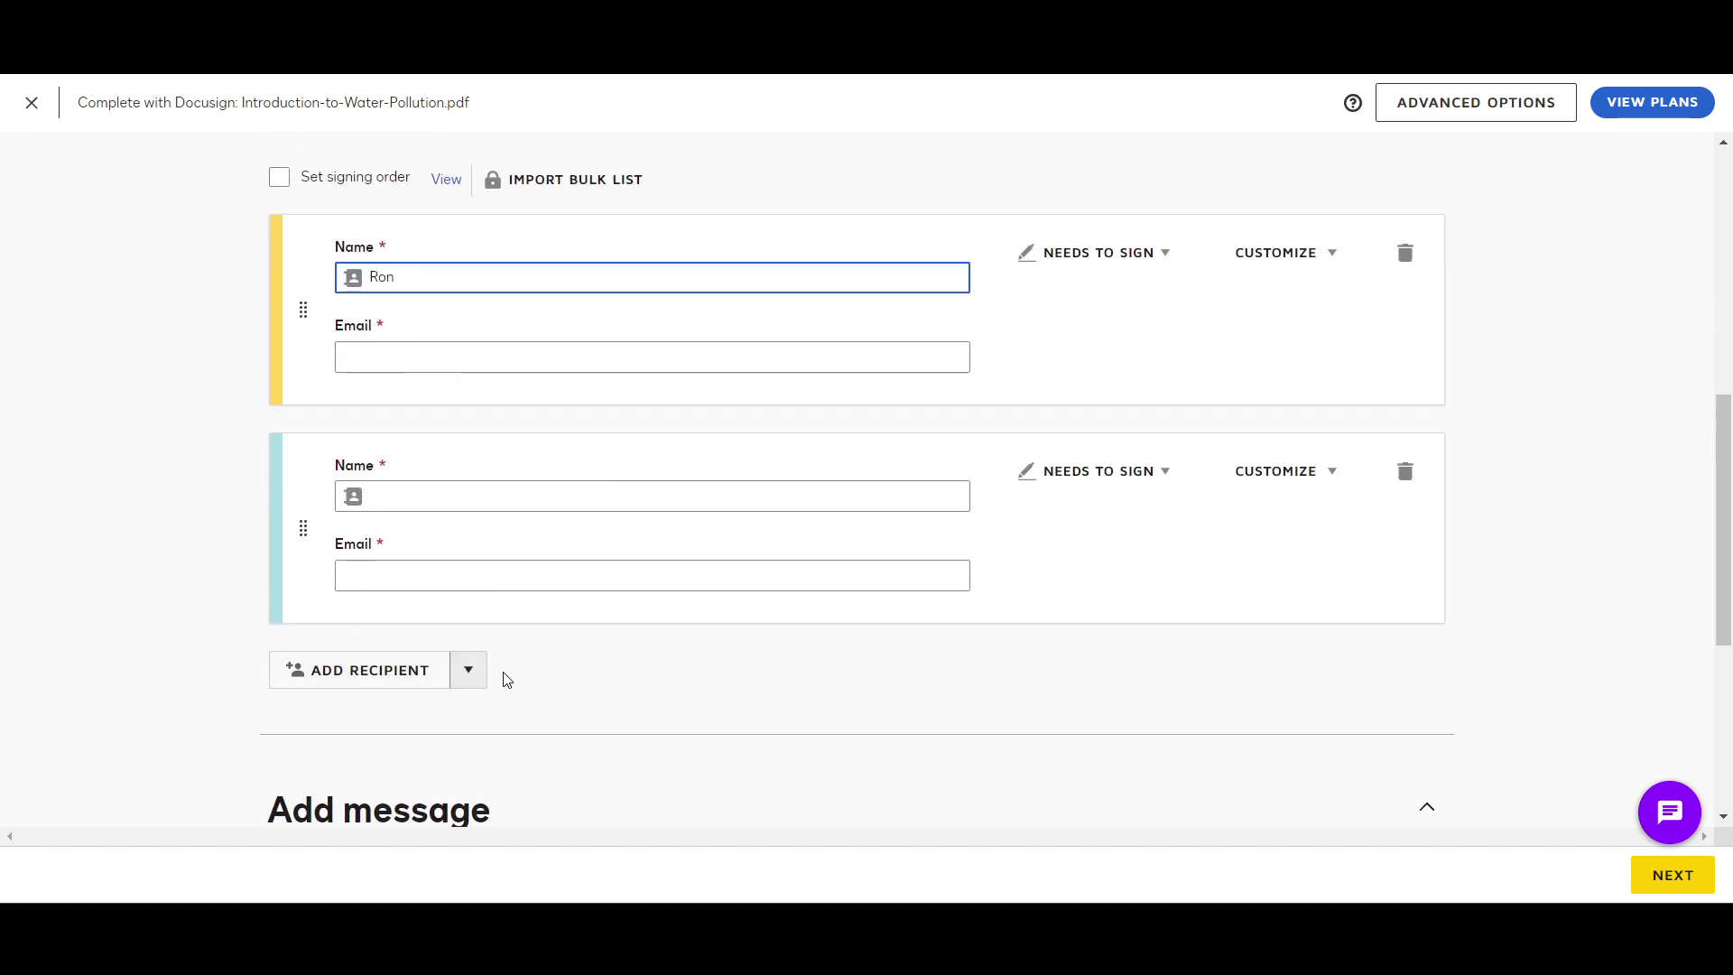
pyautogui.scroll(-1, 503, 672)
pyautogui.click(469, 475)
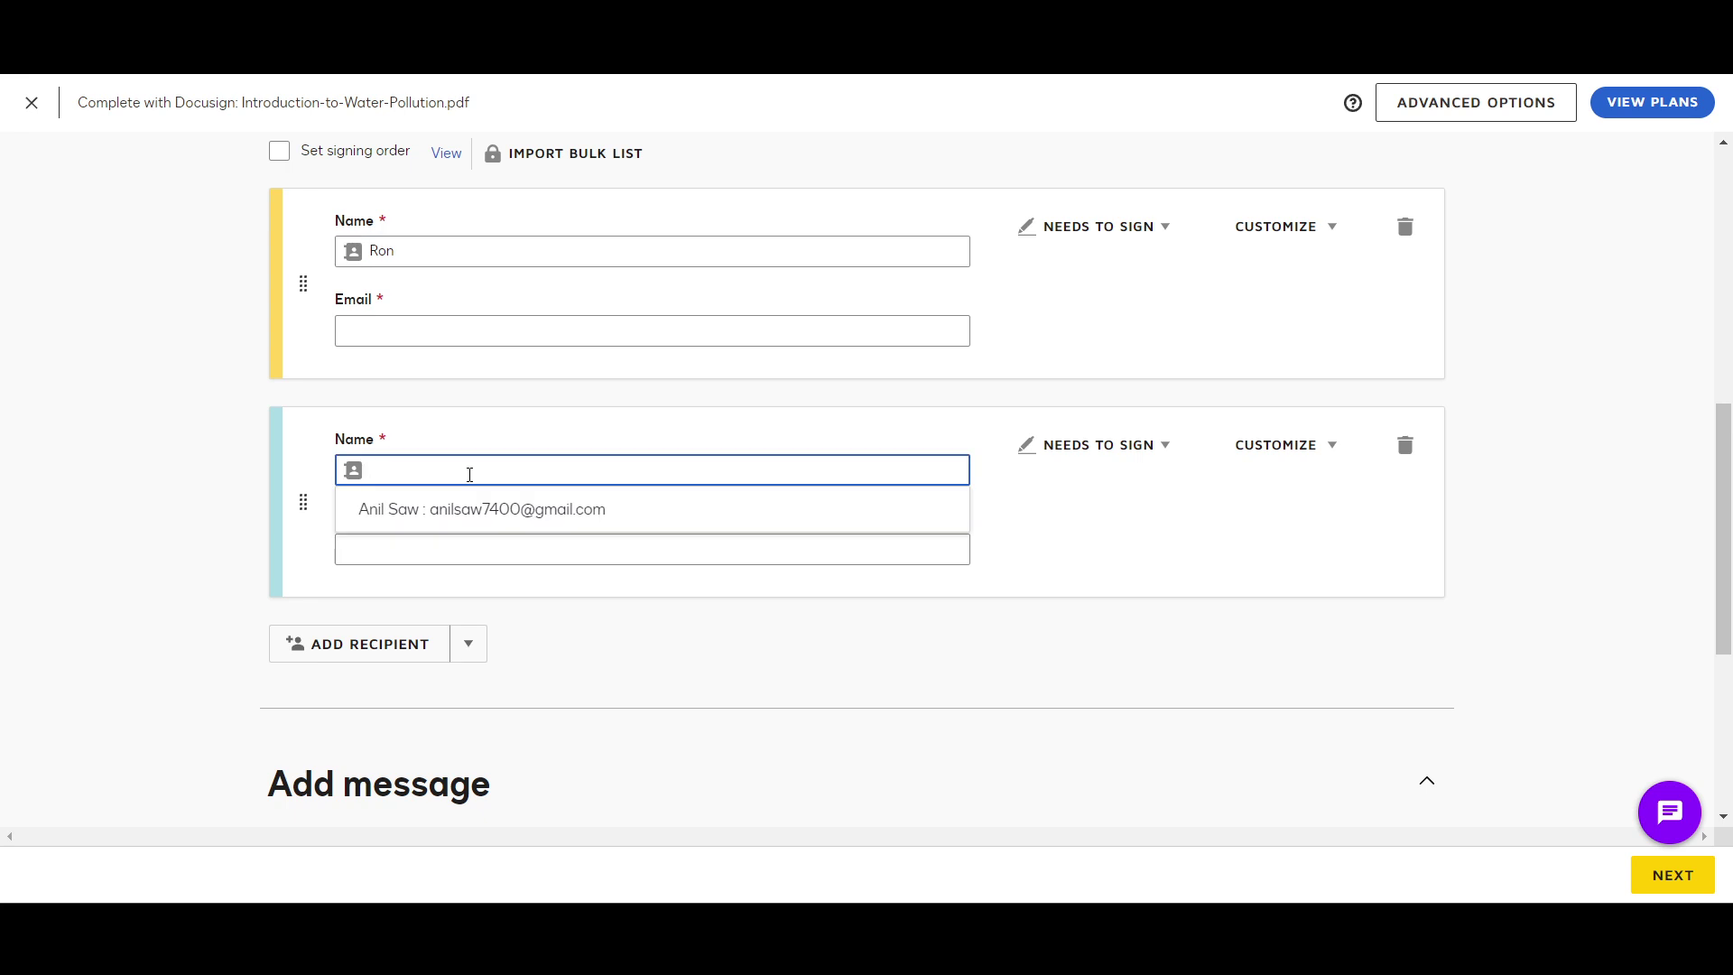
pyautogui.write('San')
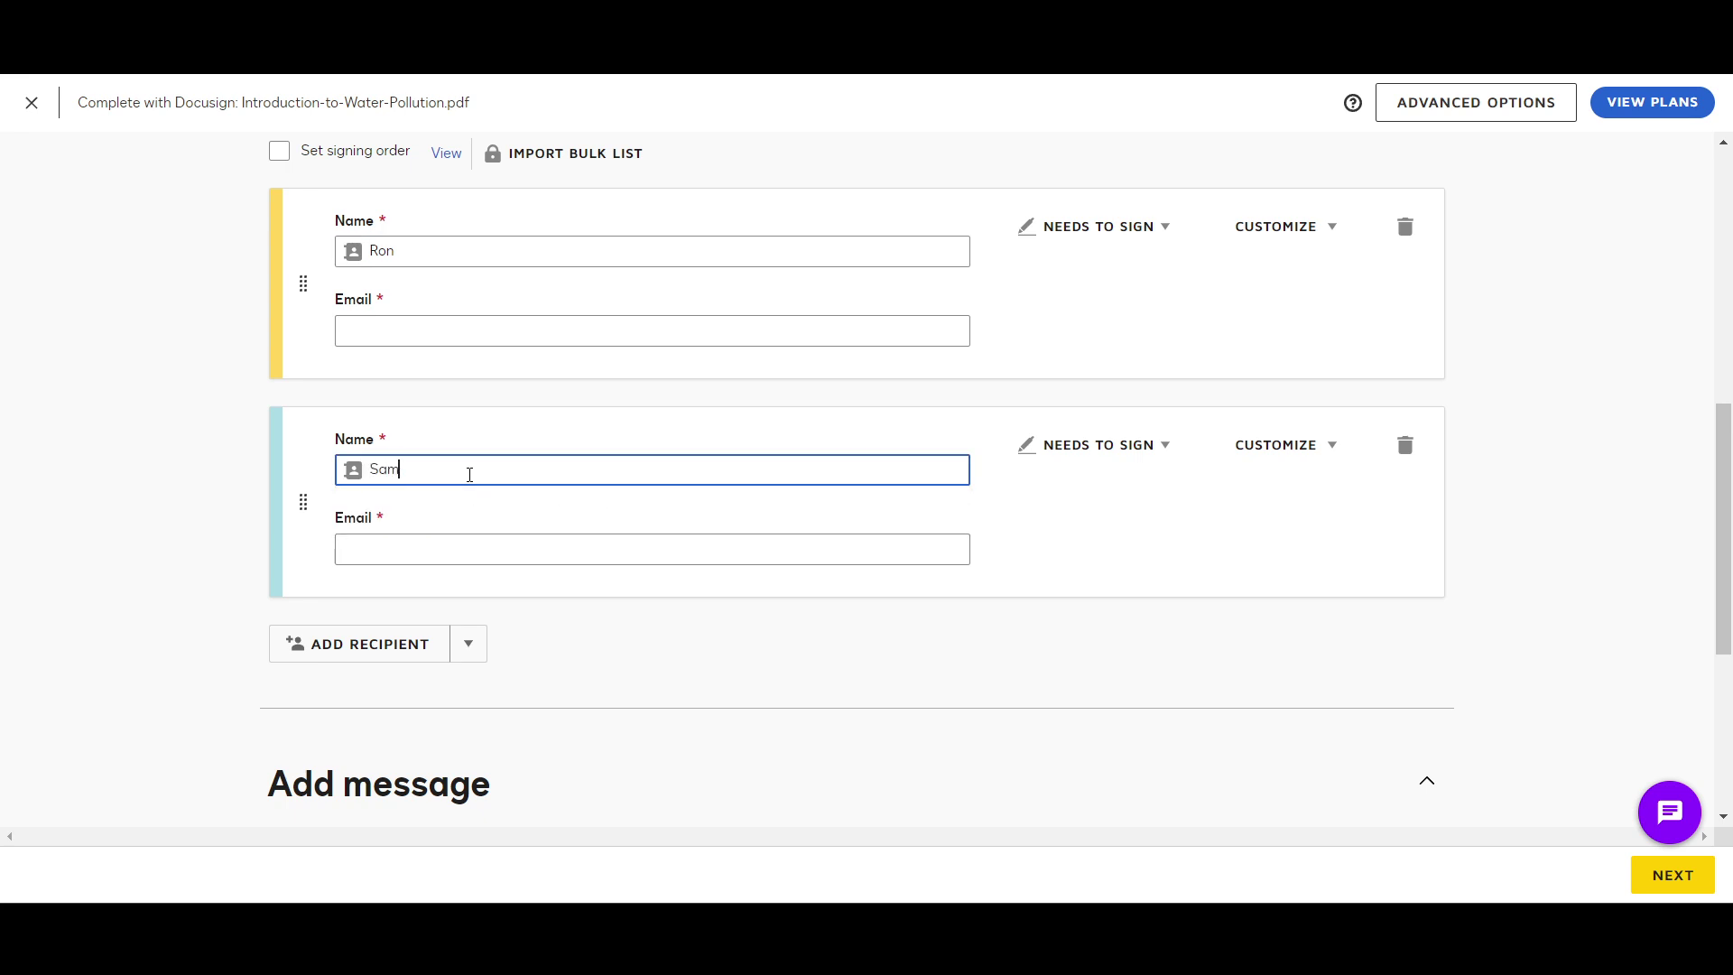
# Step: Fill in the email addresses of the first and second recipients
pyautogui.click(494, 338)
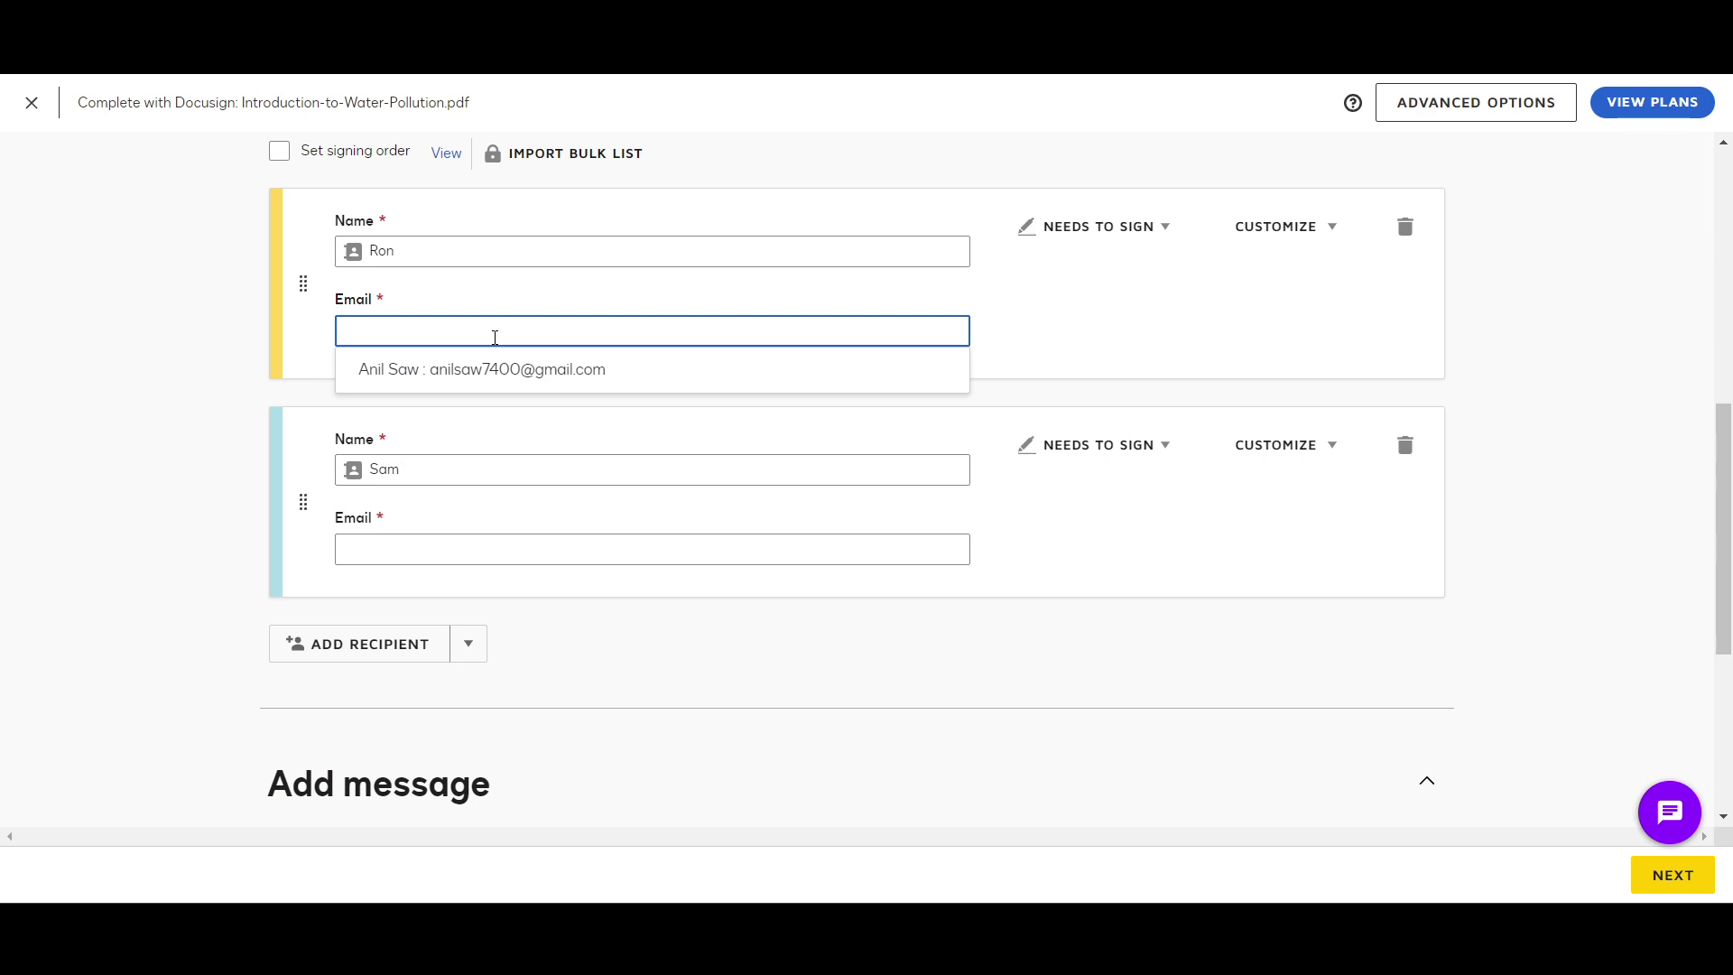
pyautogui.write('RON')
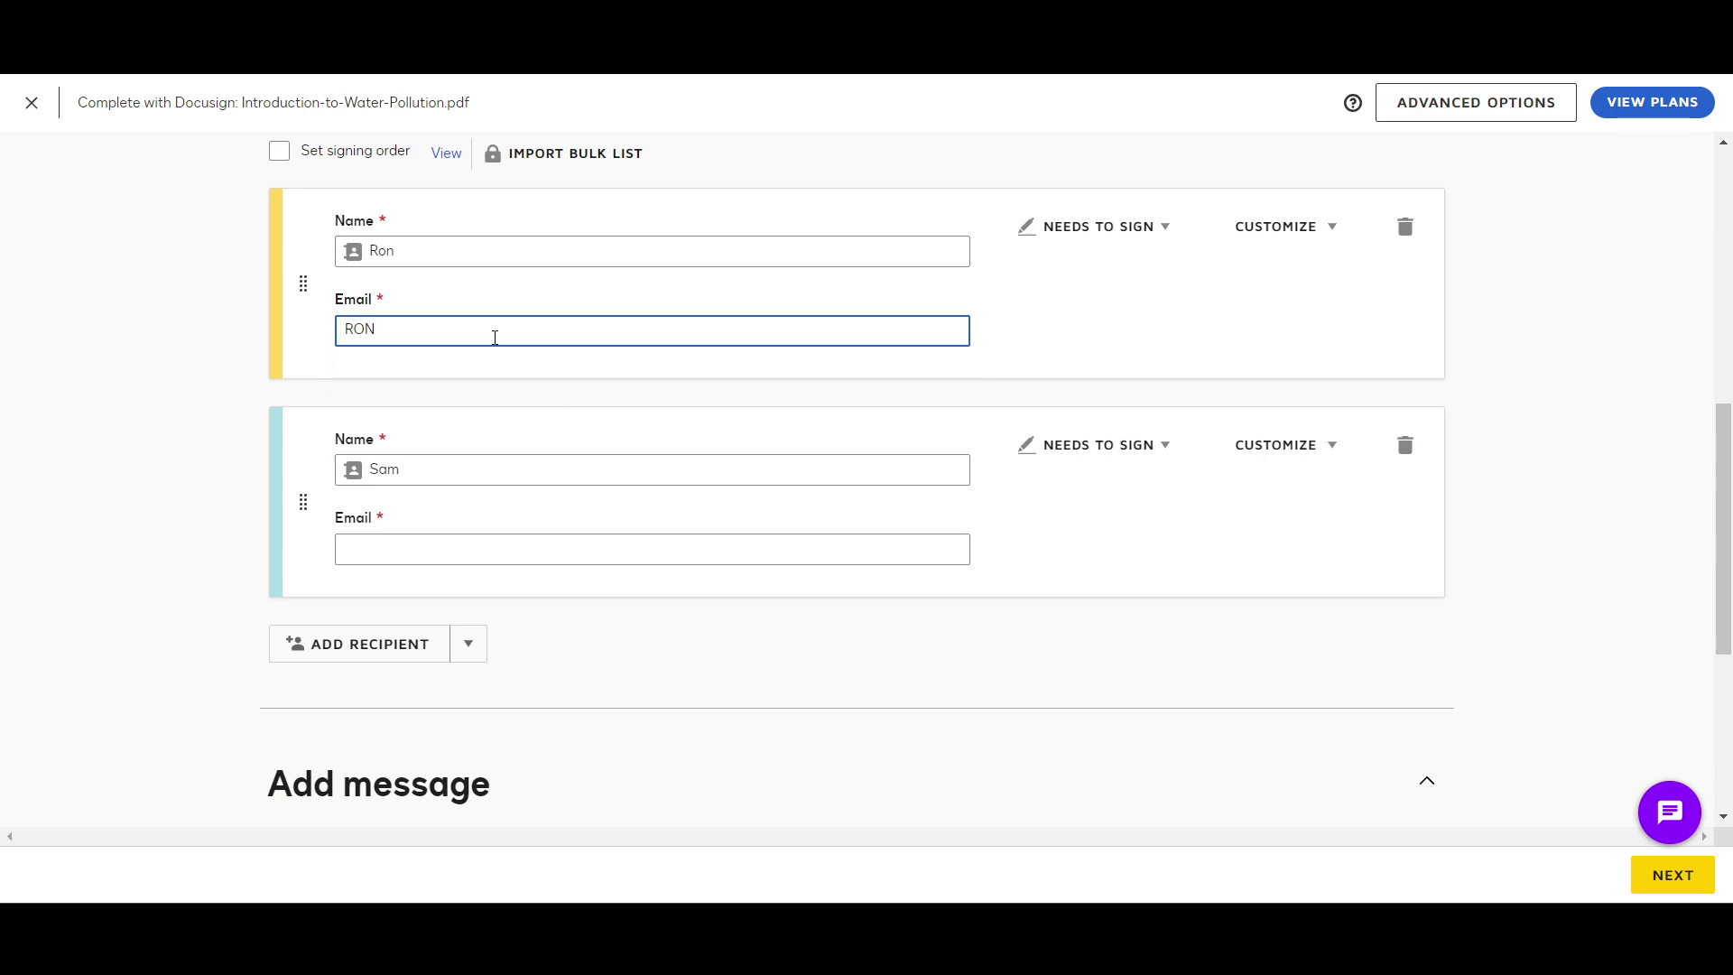
pyautogui.press('BackSpace')
pyautogui.press('BackSpace')
pyautogui.press('BackSpace')
pyautogui.press('Tab')
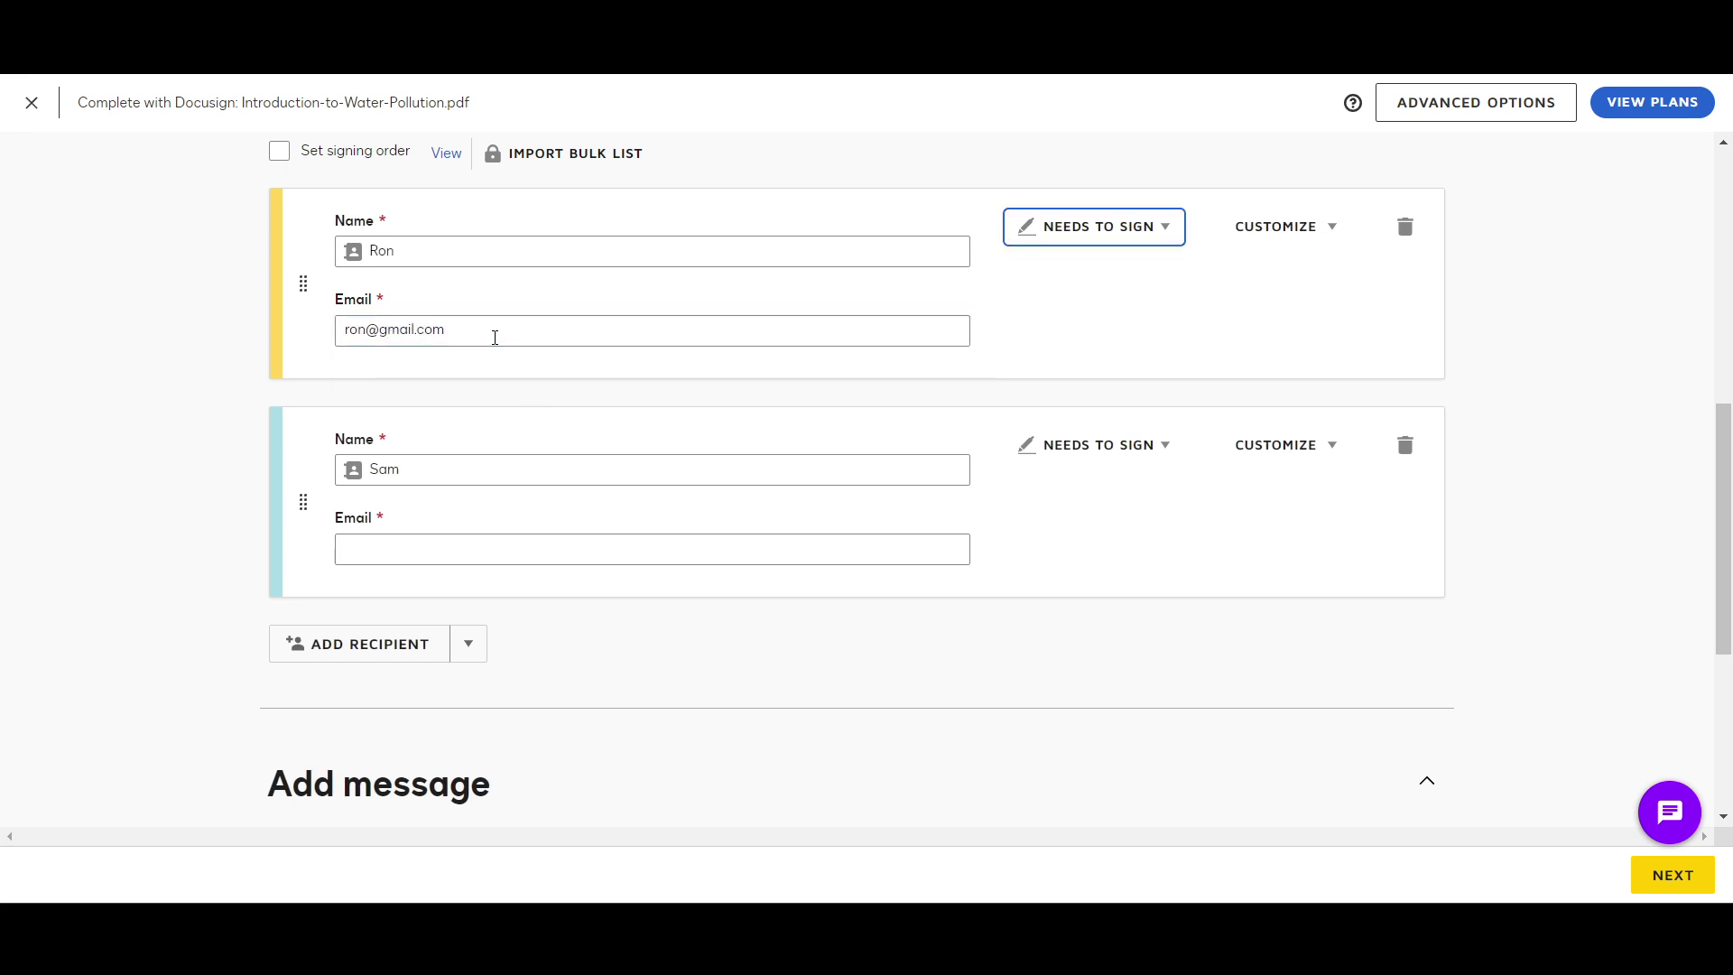
pyautogui.click(494, 543)
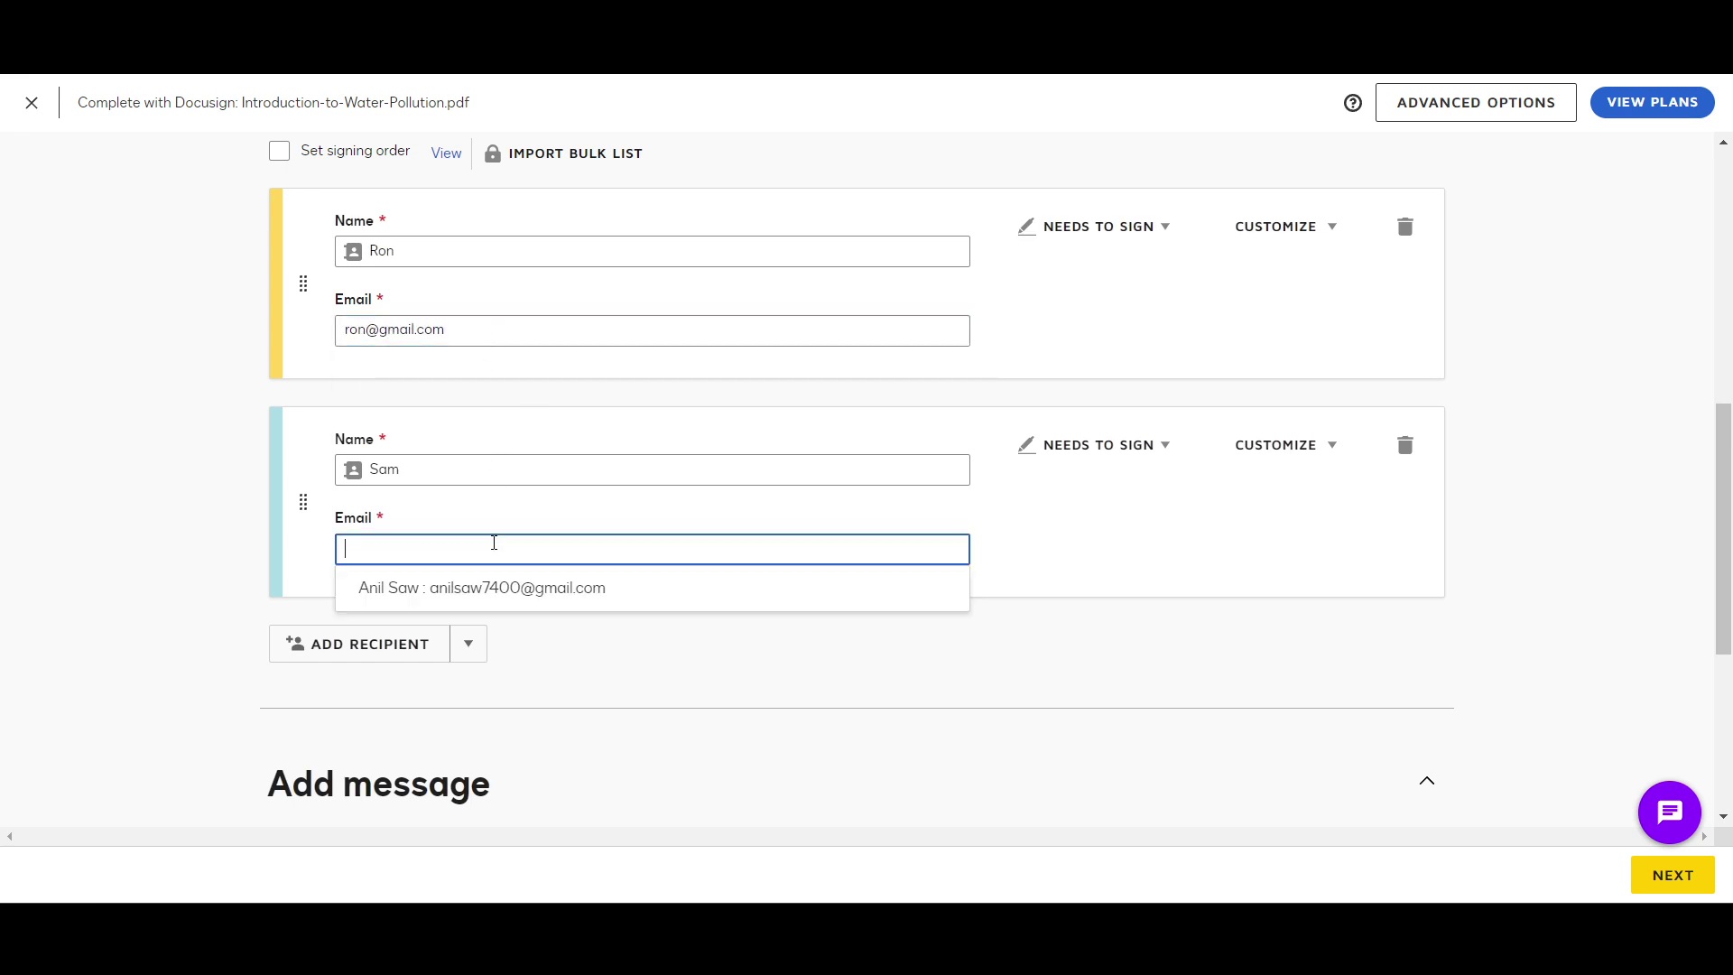
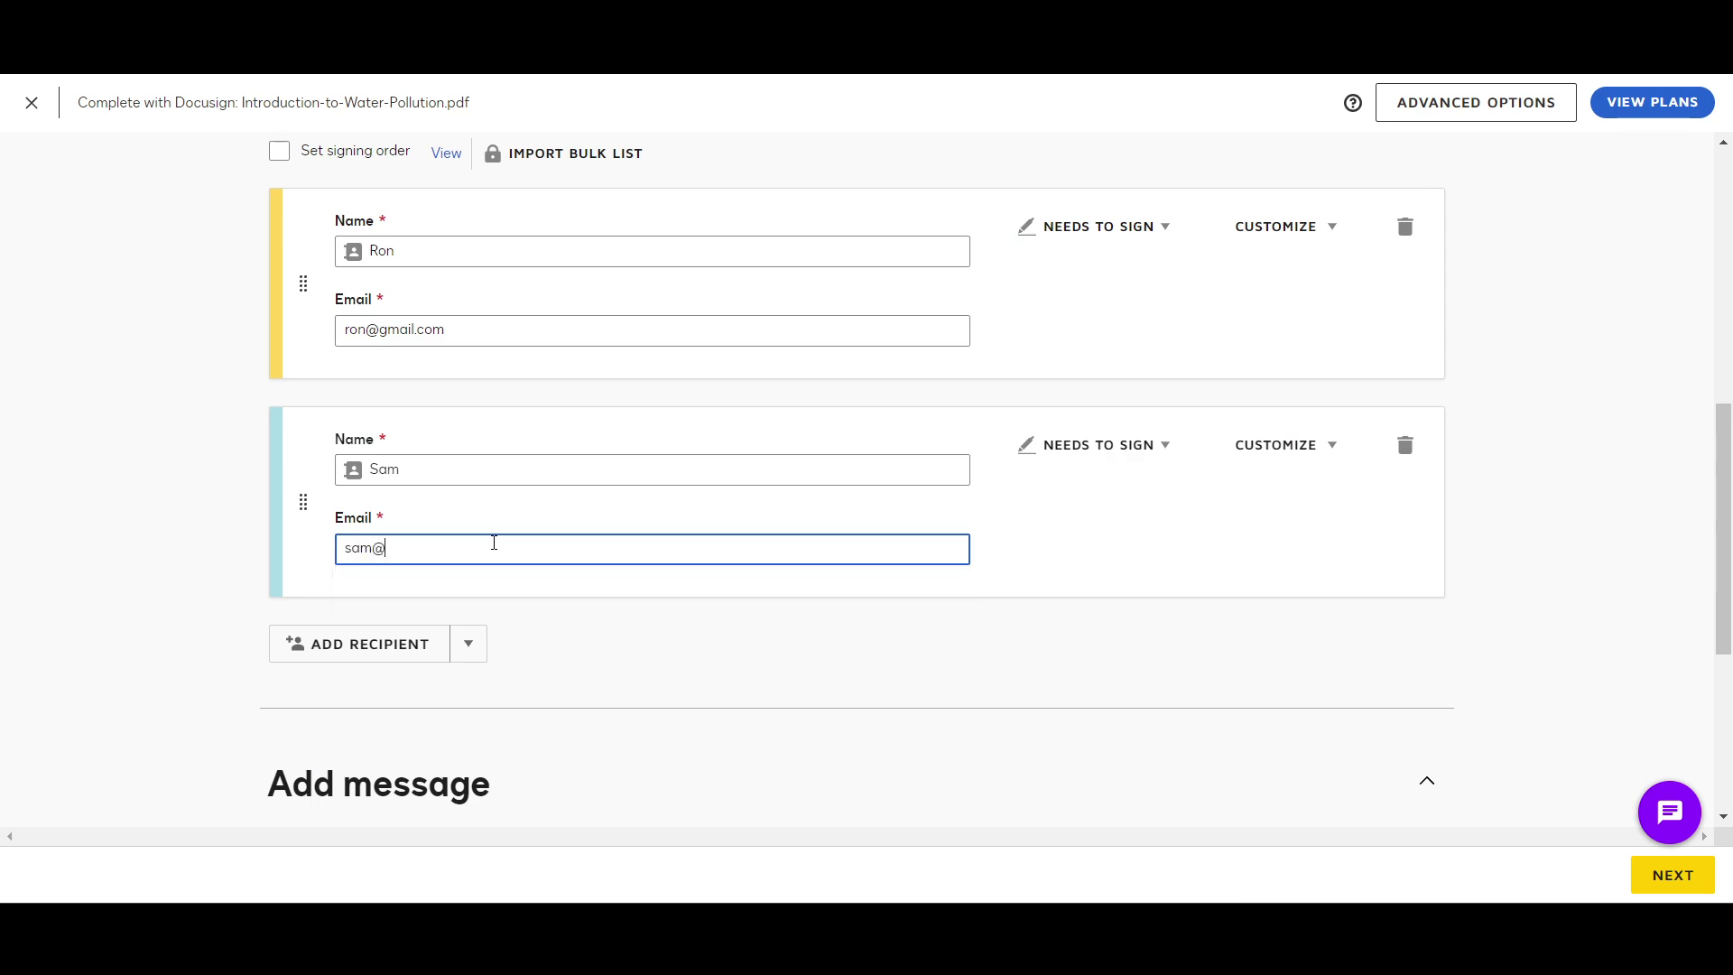
pyautogui.scroll(1, 1037, 484)
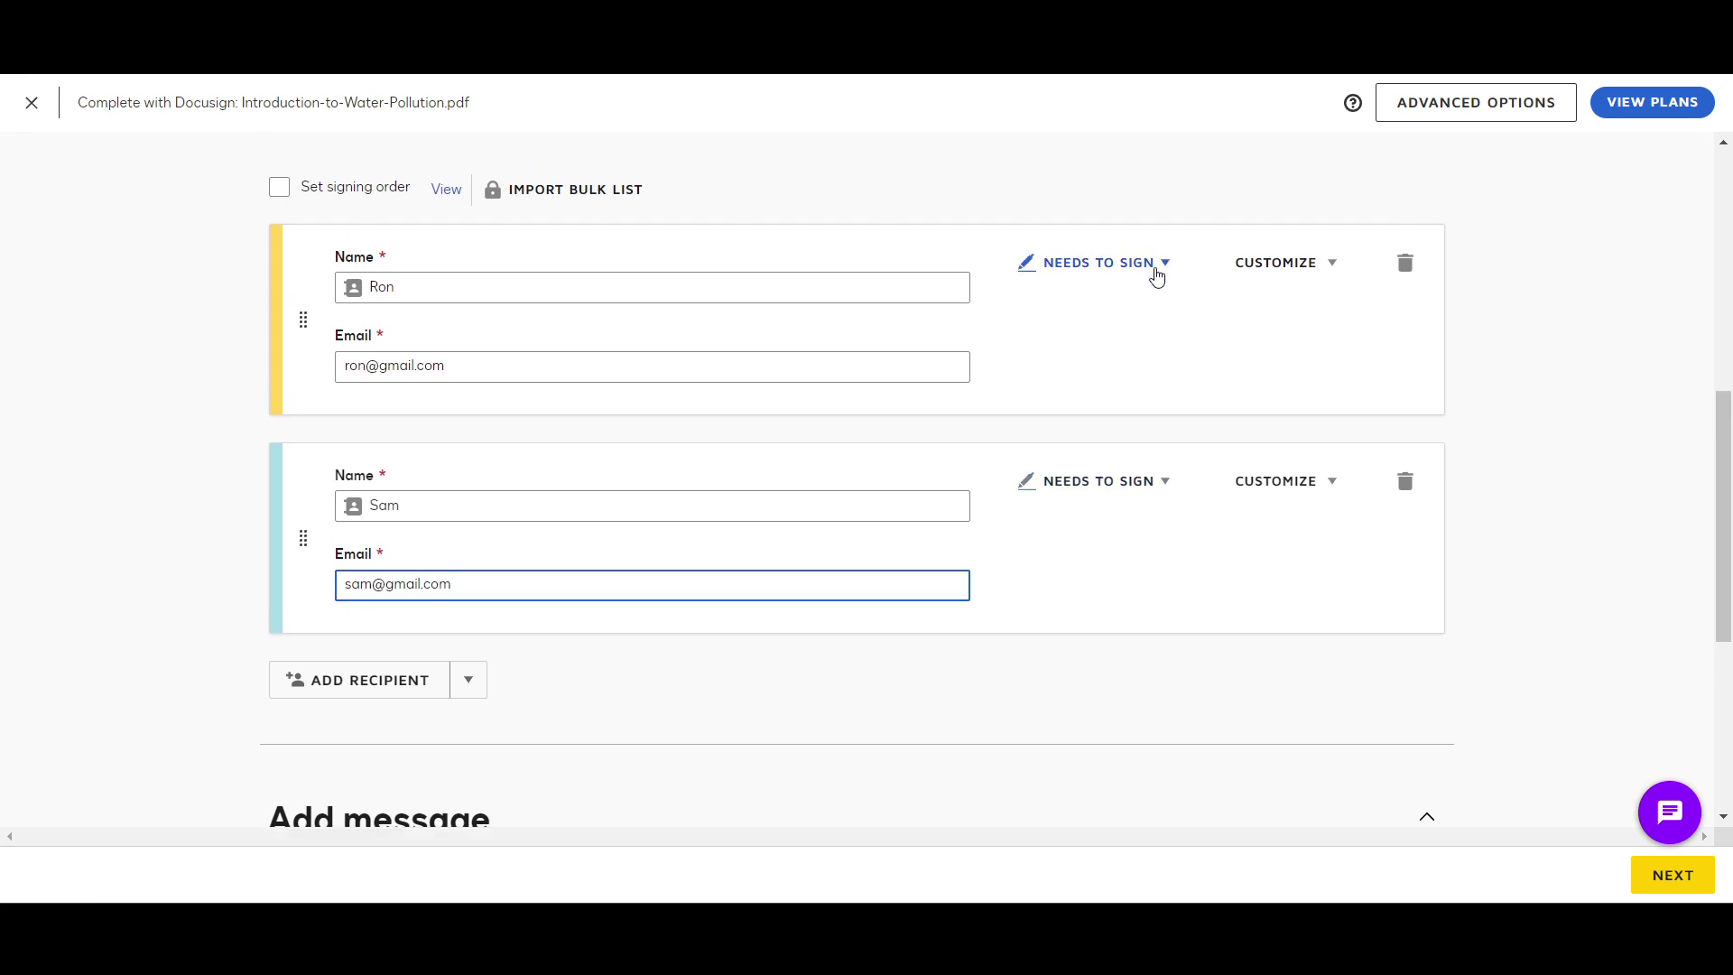
pyautogui.click(1158, 267)
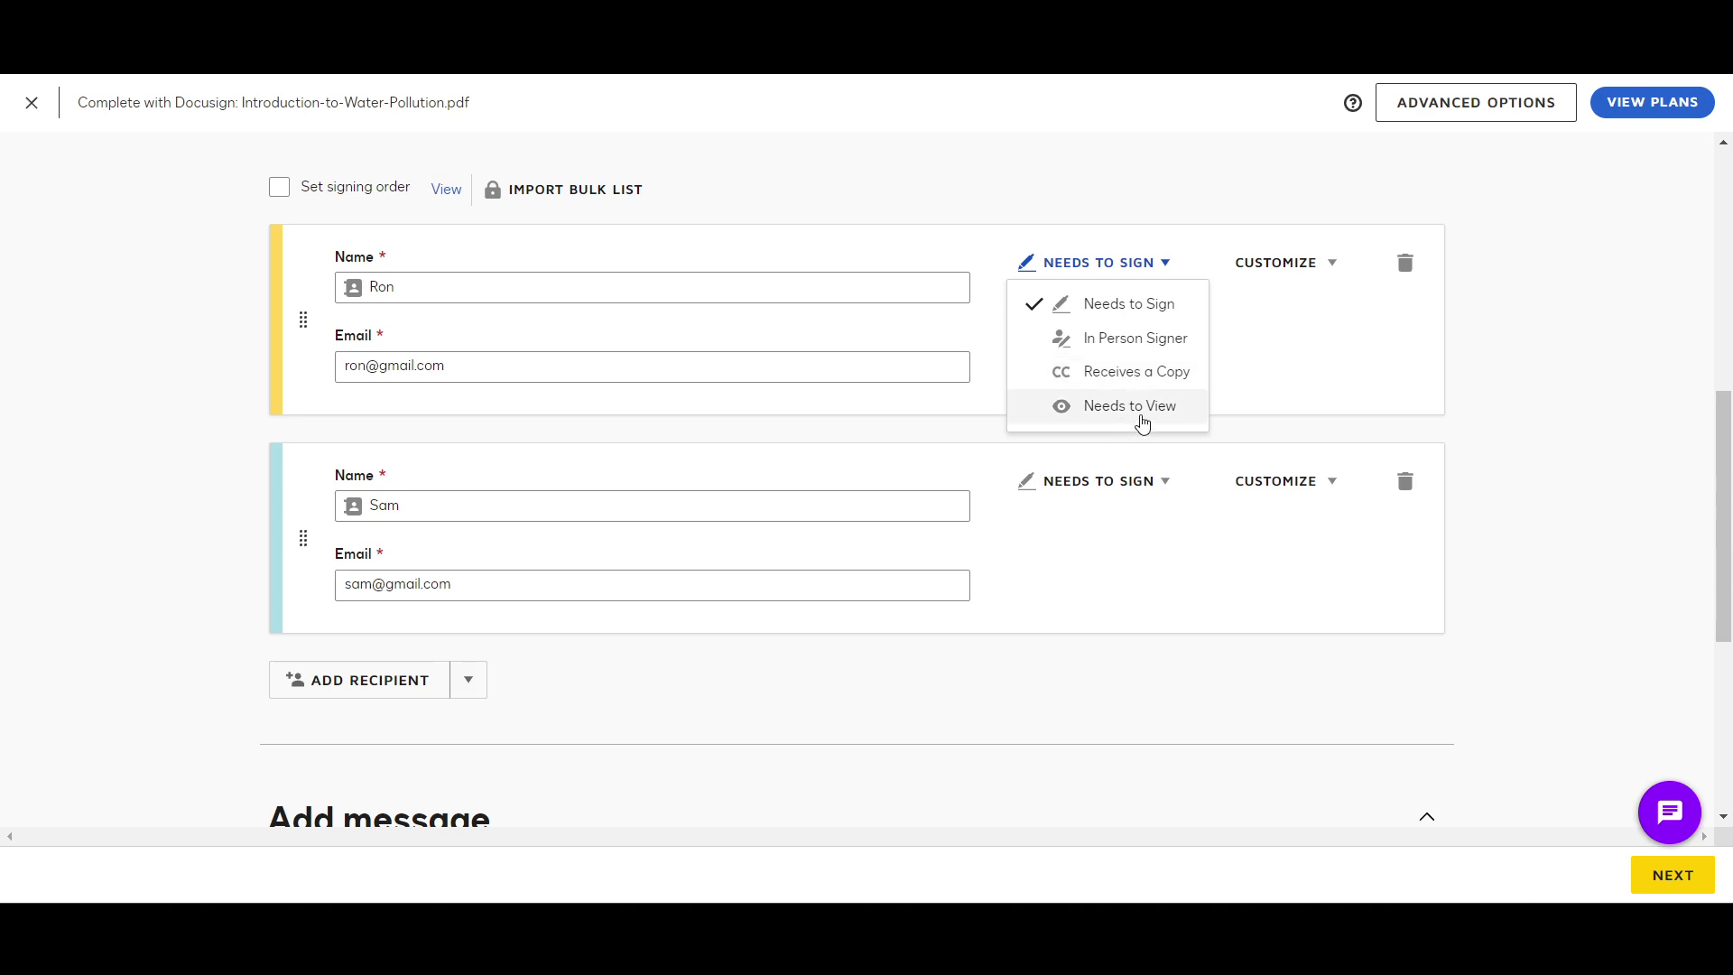
pyautogui.click(1289, 386)
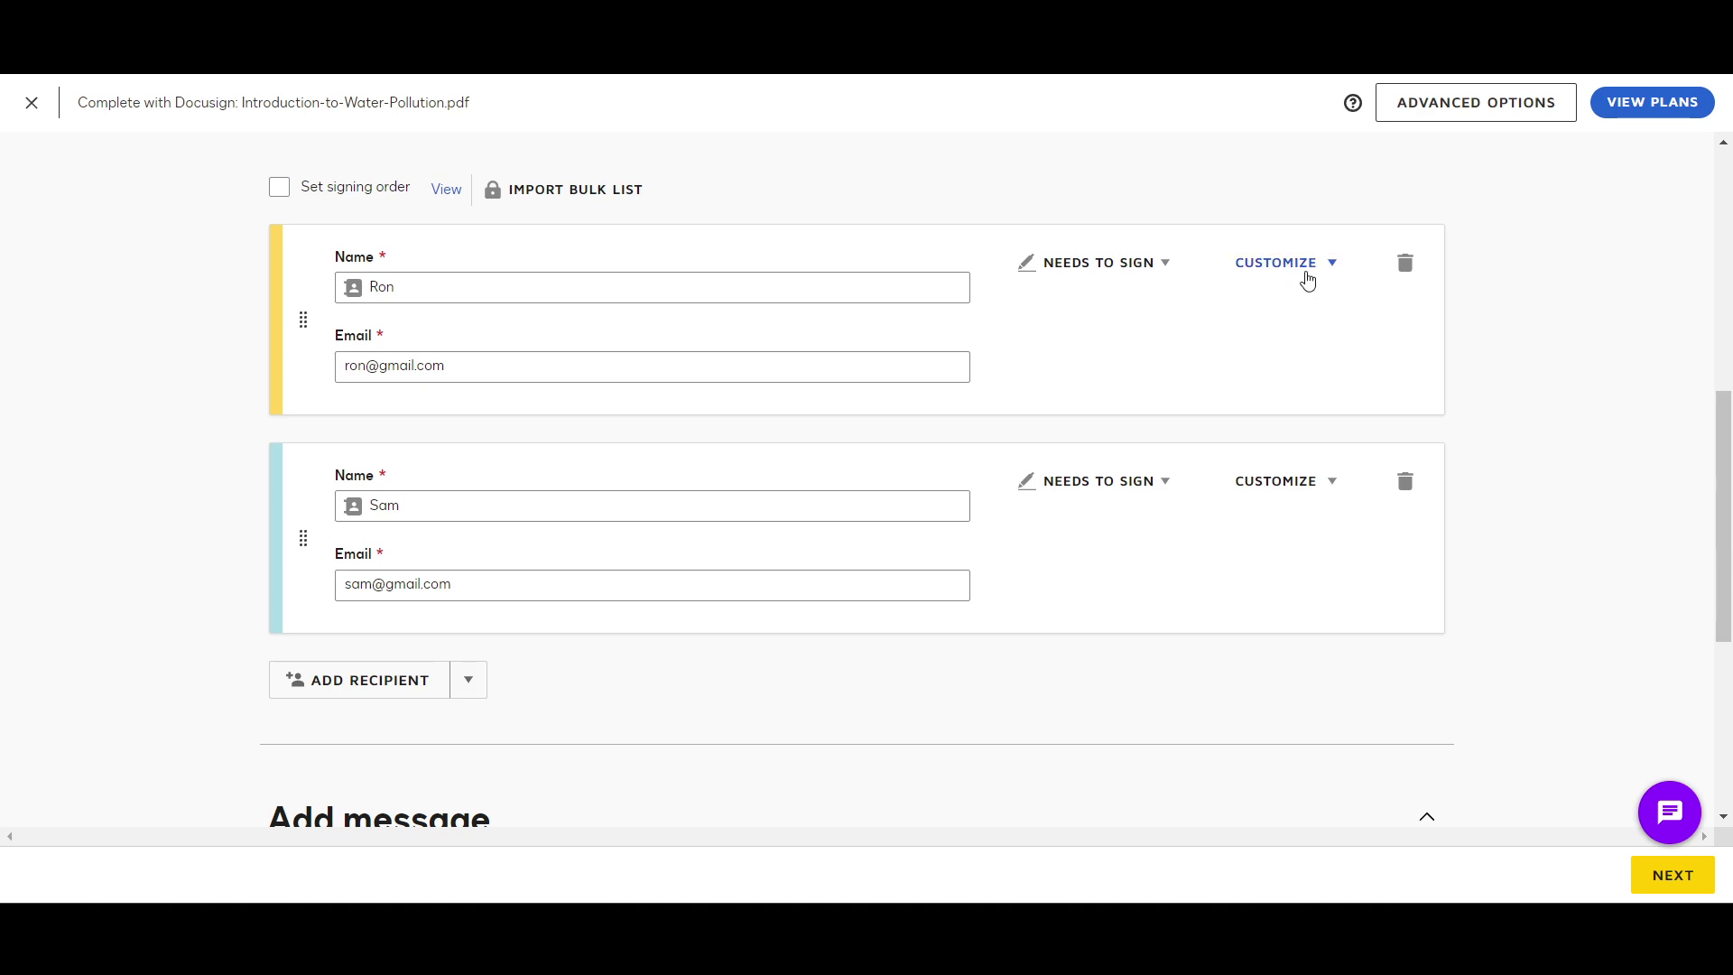
pyautogui.click(1305, 280)
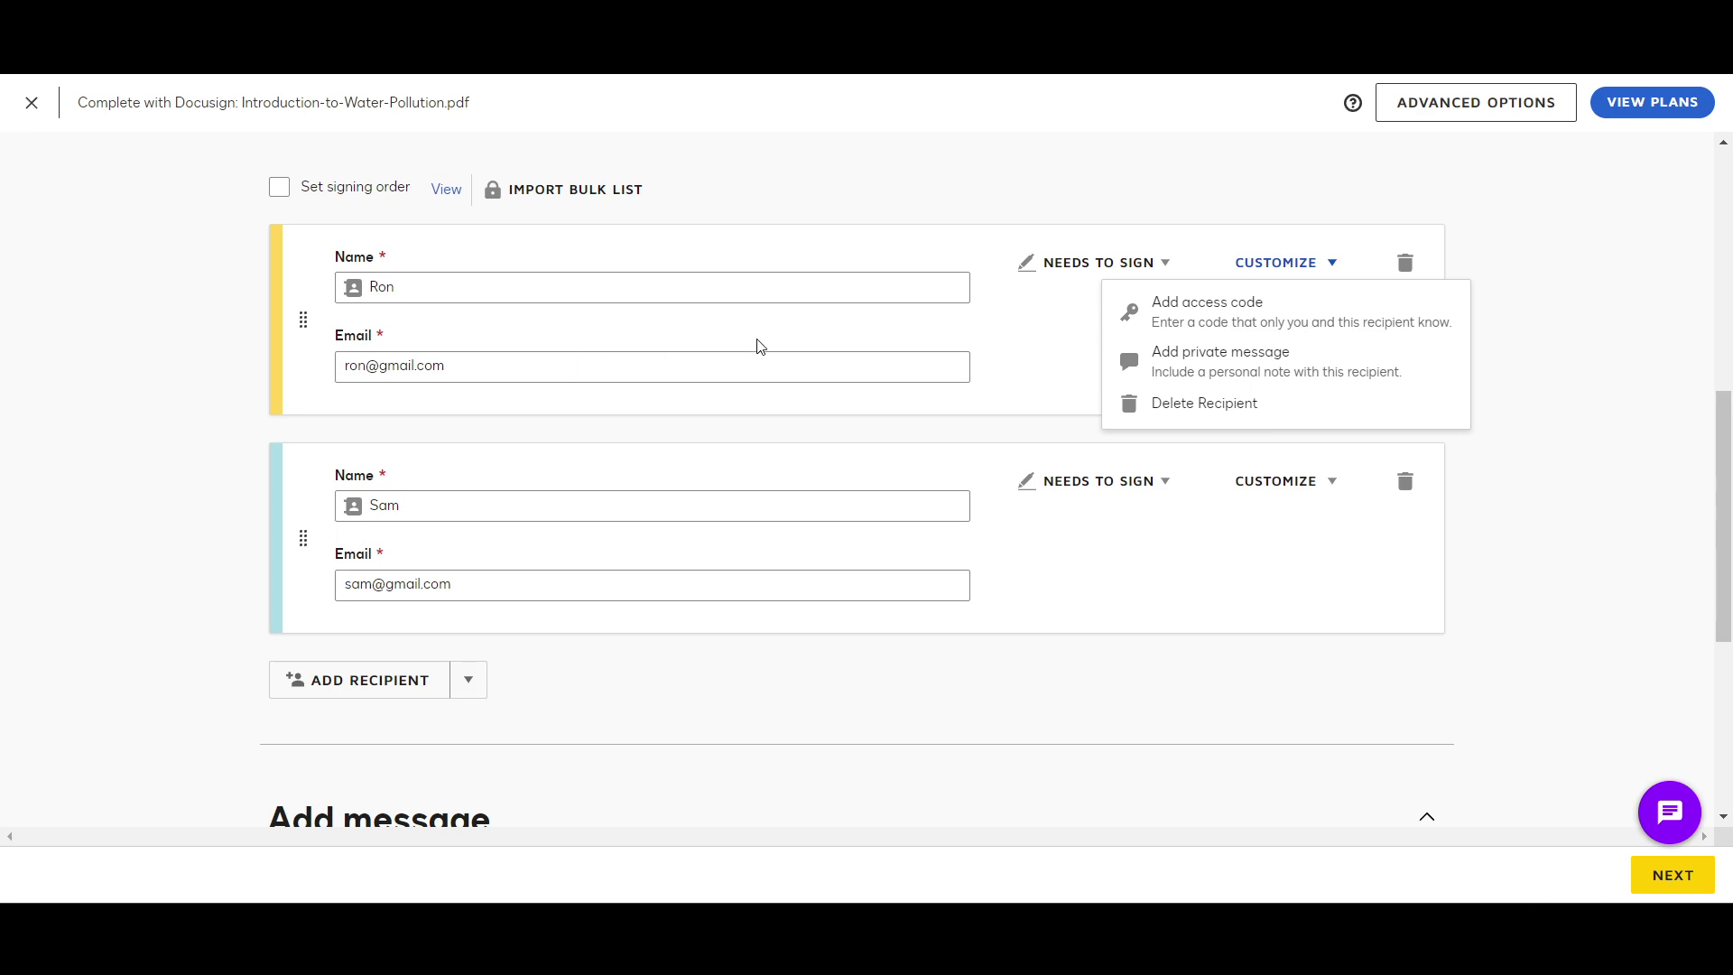
pyautogui.click(1055, 383)
pyautogui.scroll(-2, 1258, 487)
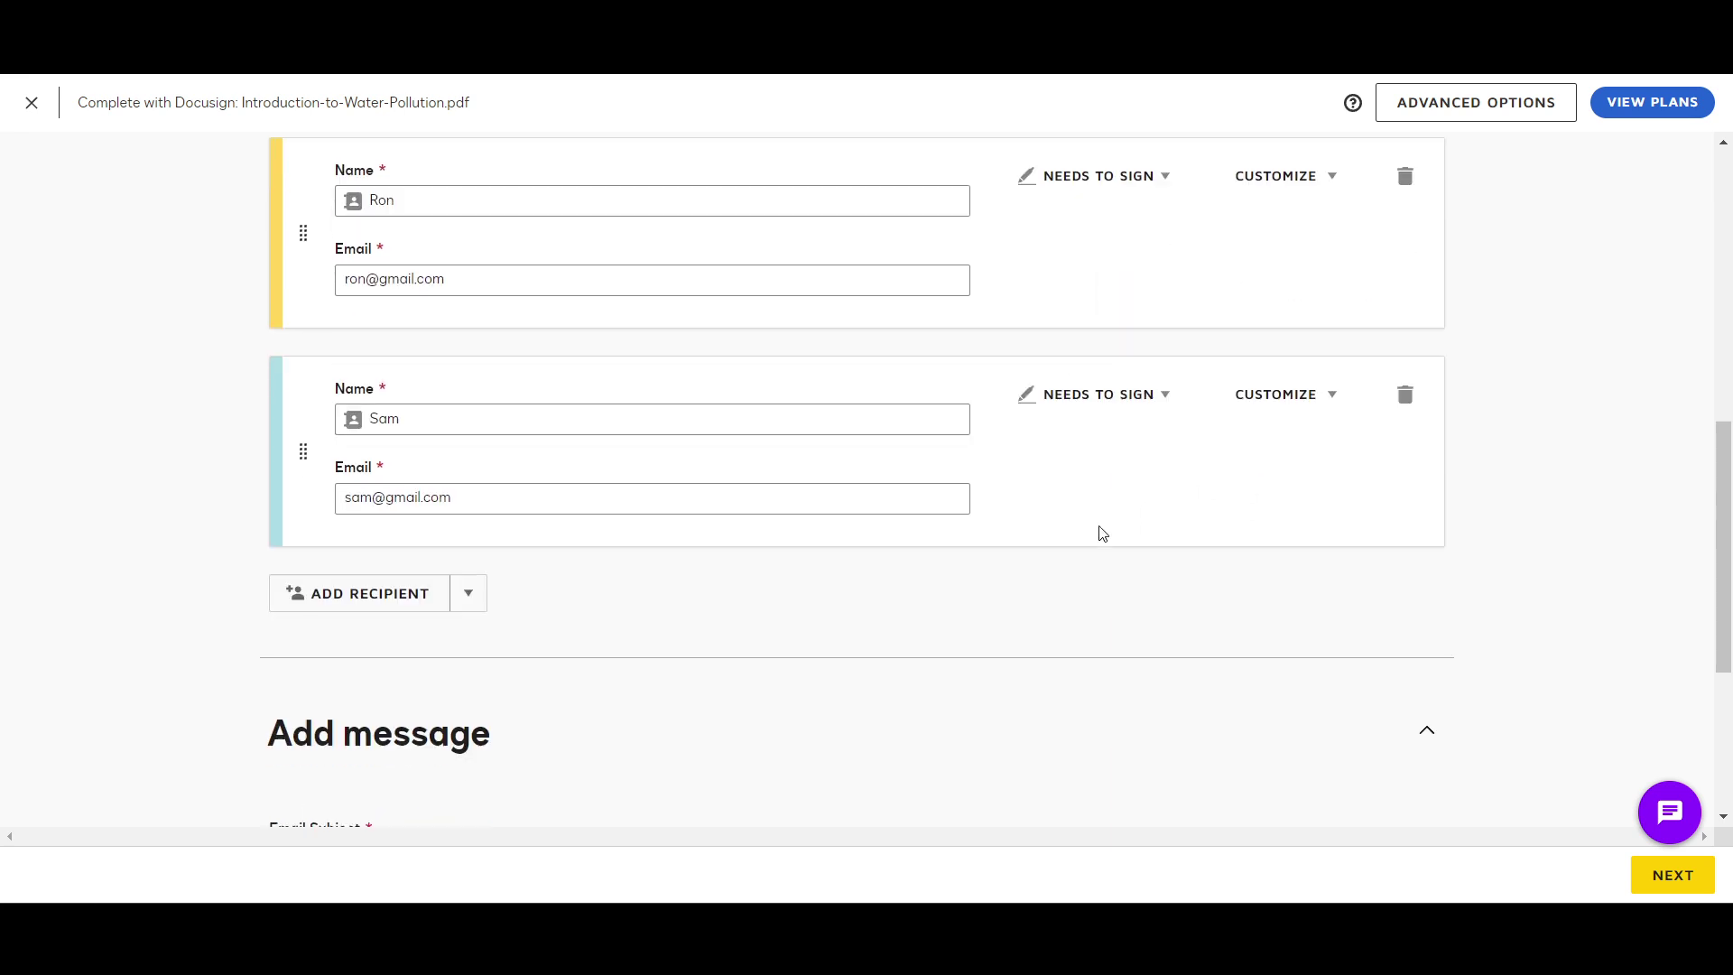
pyautogui.scroll(3, 522, 489)
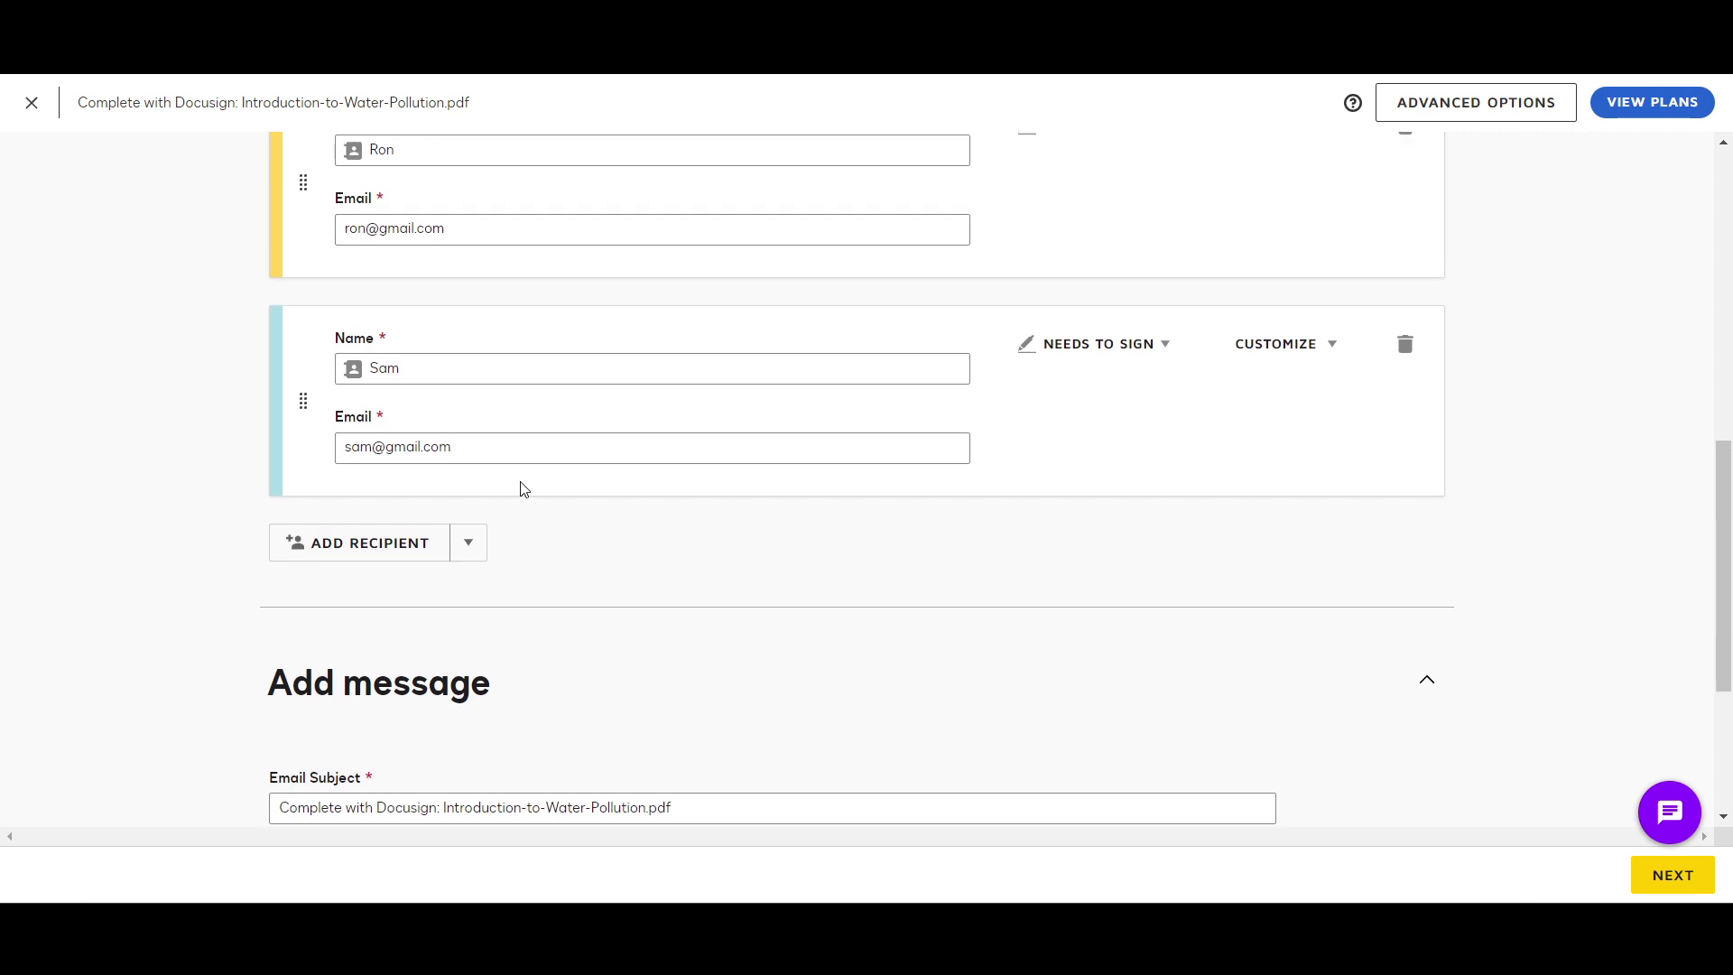
pyautogui.scroll(-2, 522, 489)
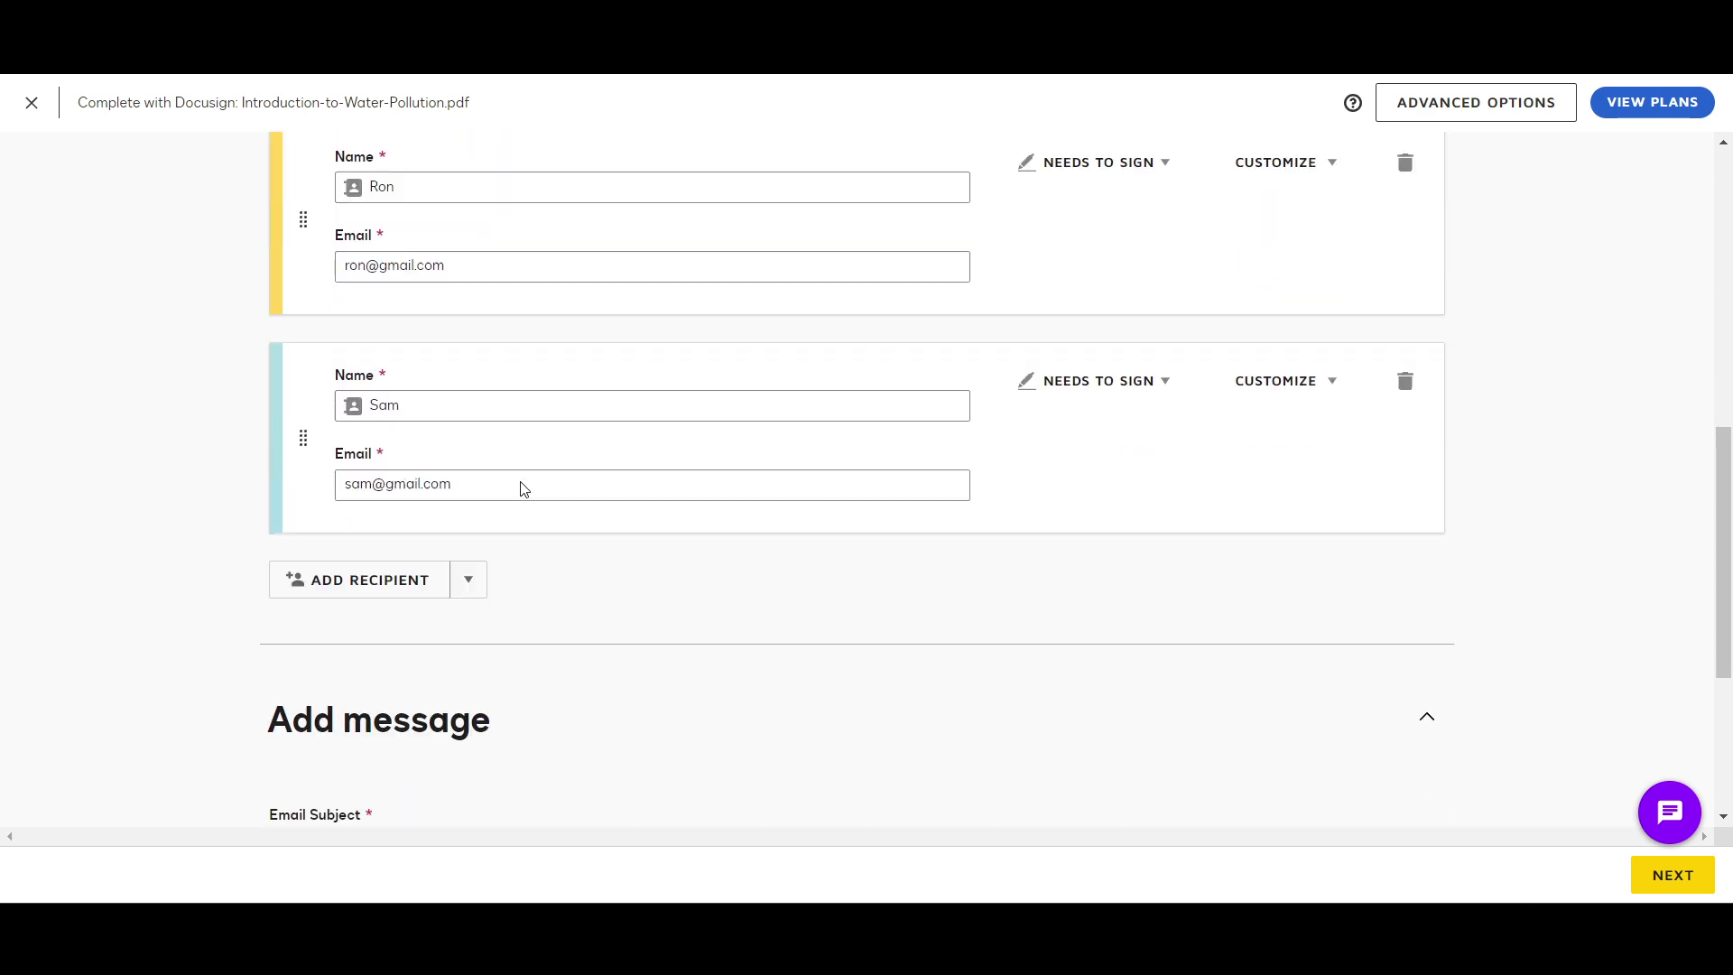
pyautogui.scroll(3, 325, 577)
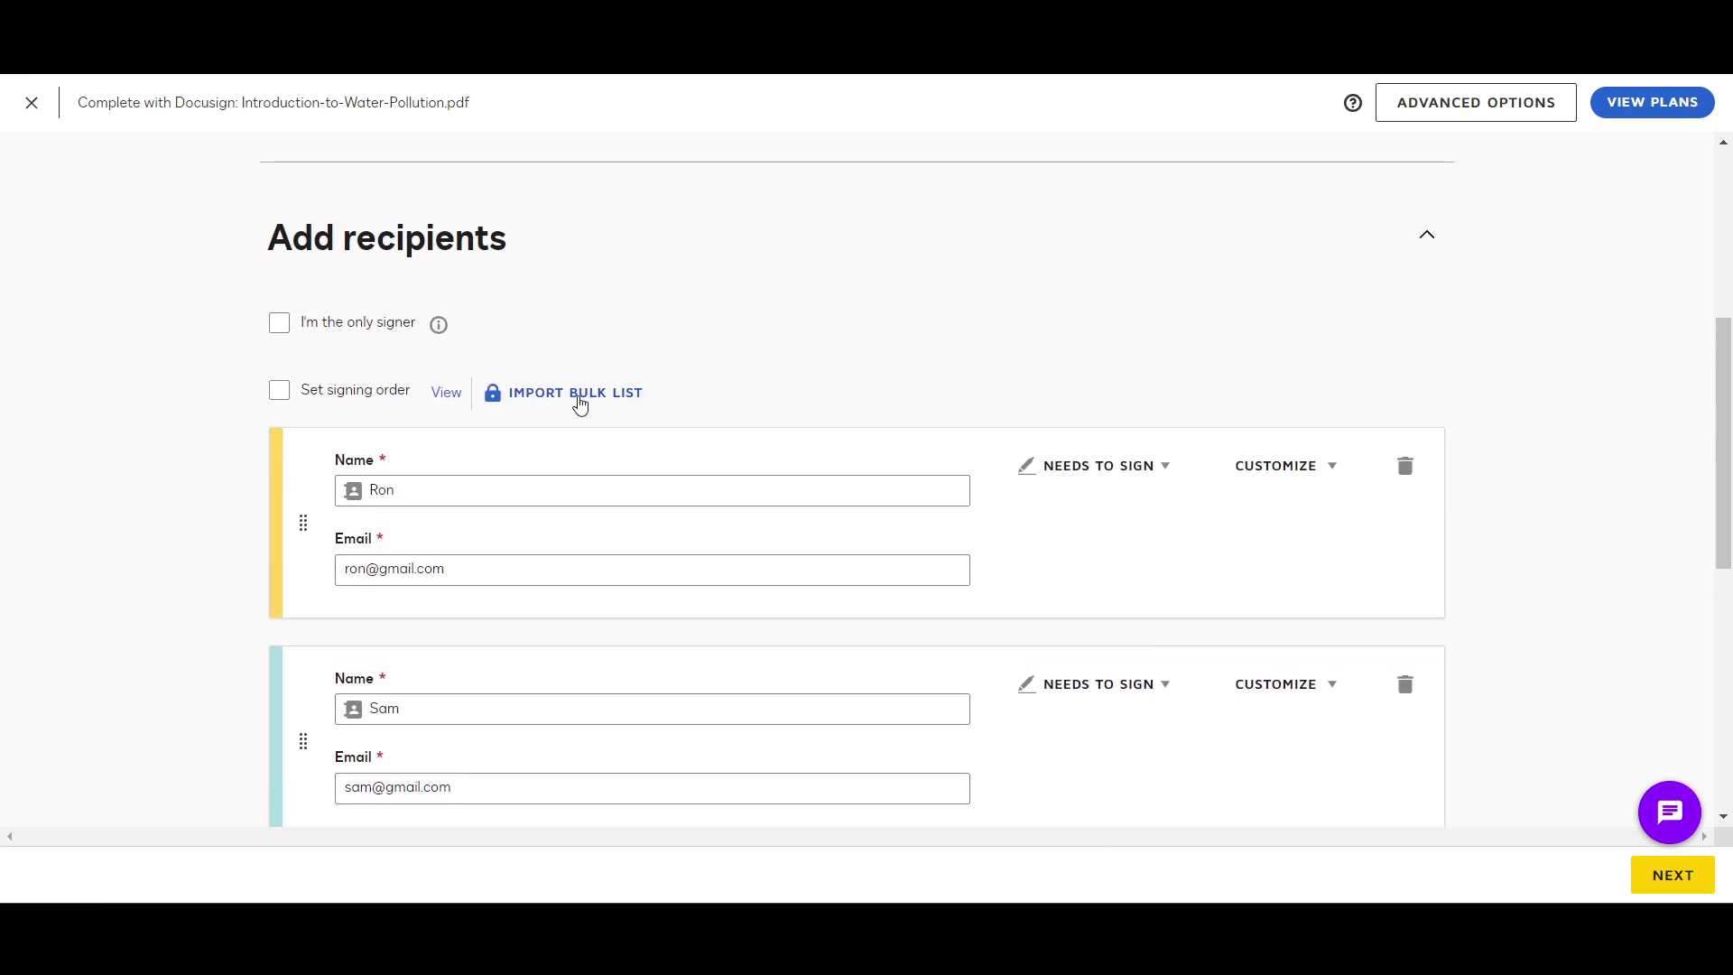
pyautogui.click(581, 403)
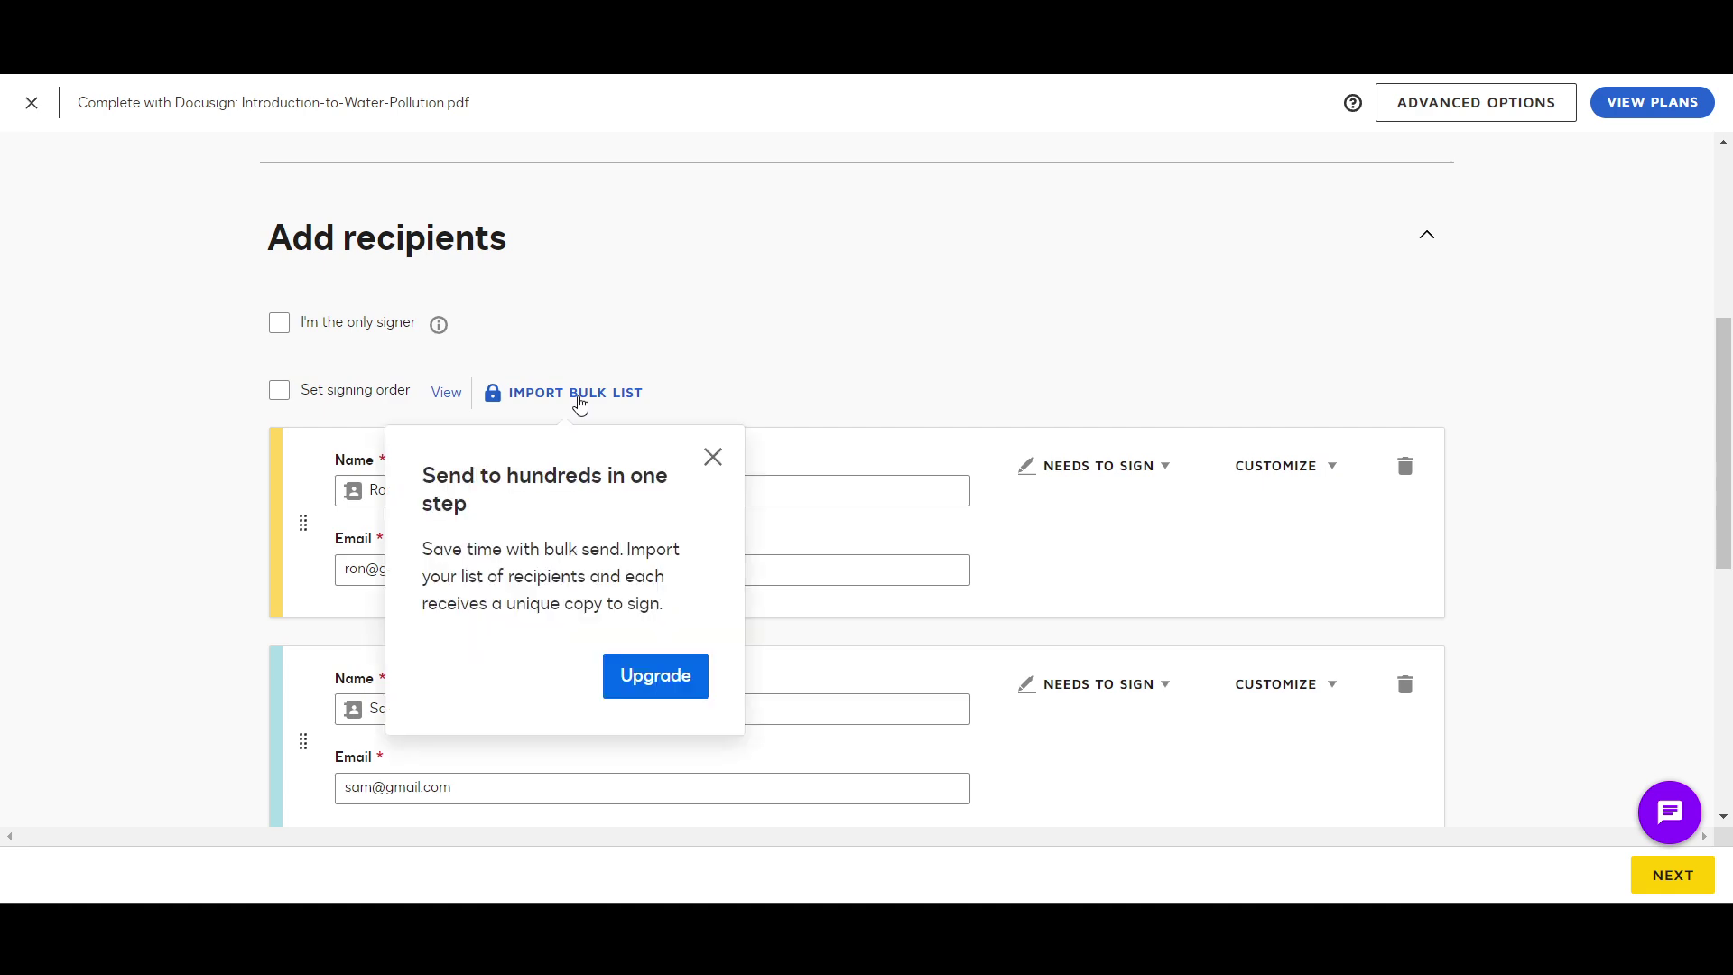
pyautogui.click(713, 459)
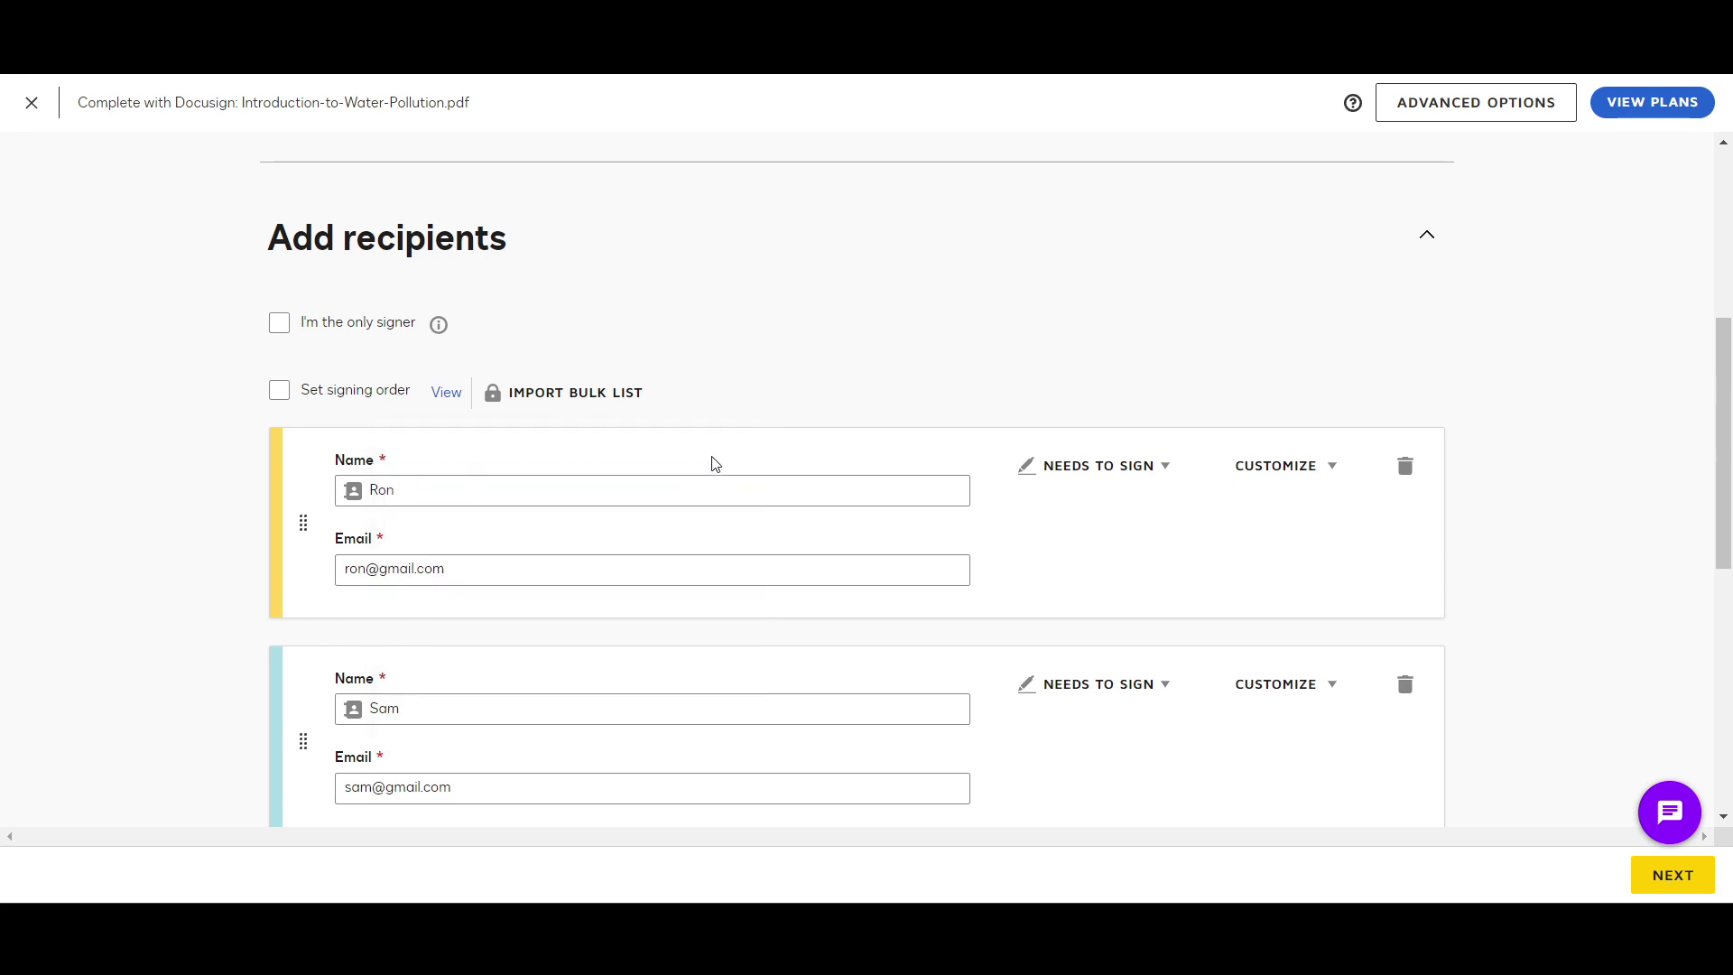
pyautogui.scroll(-7, 715, 463)
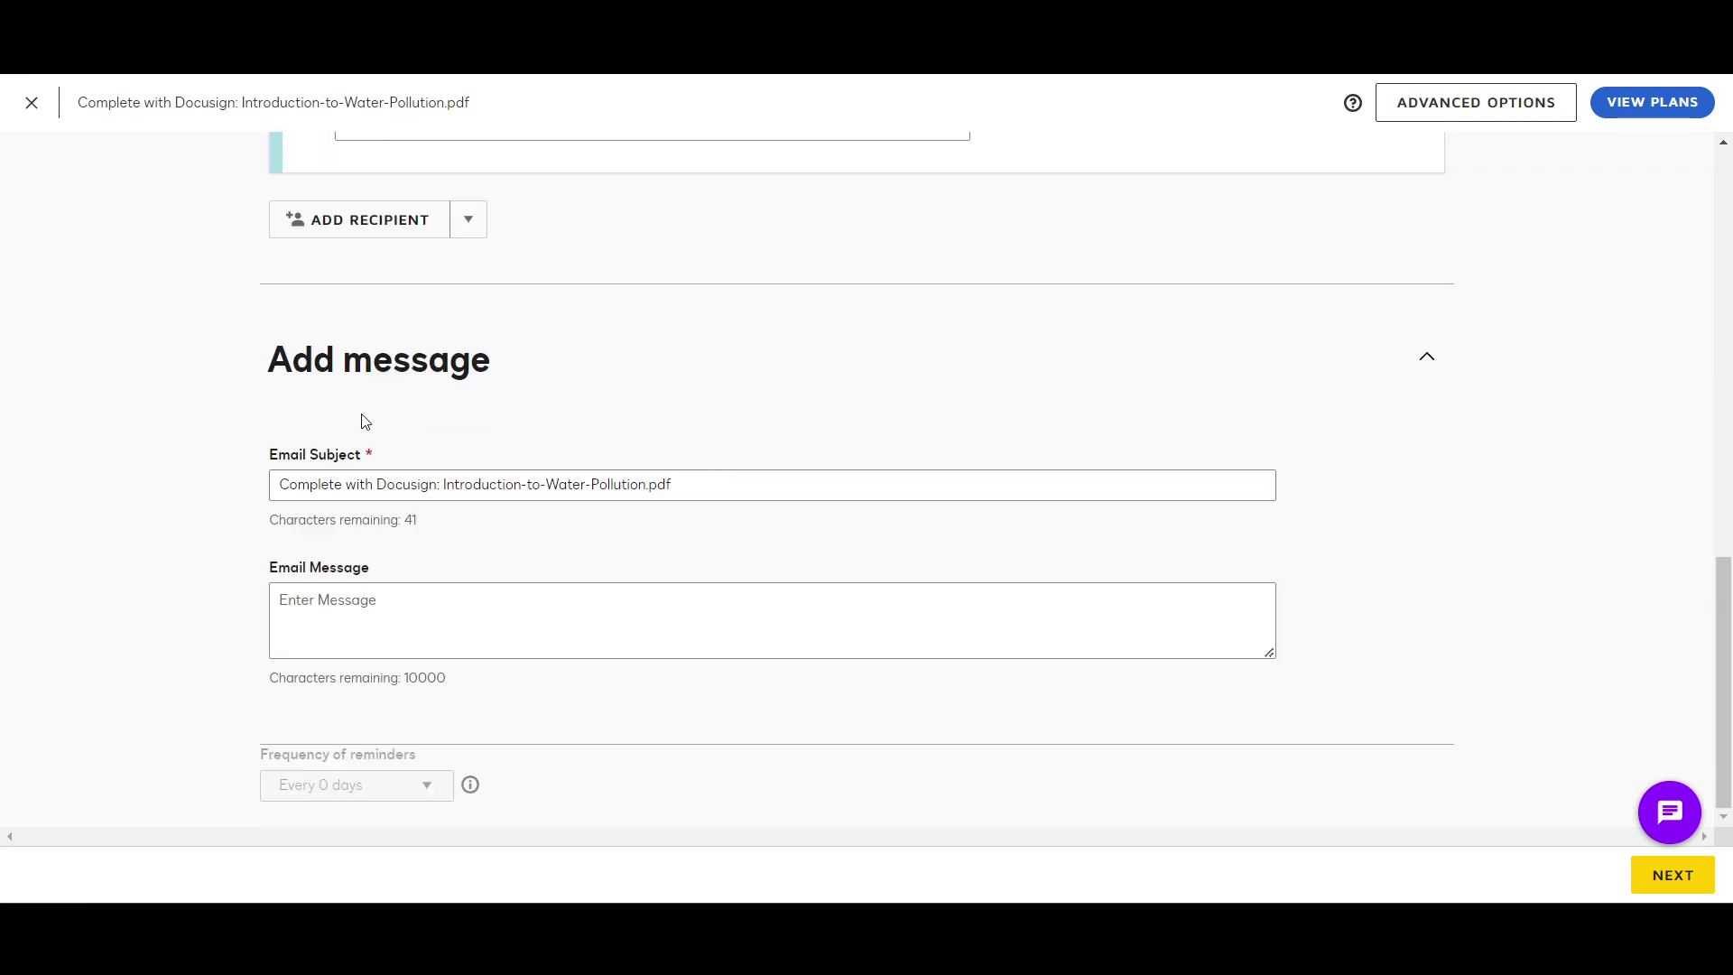
pyautogui.click(337, 486)
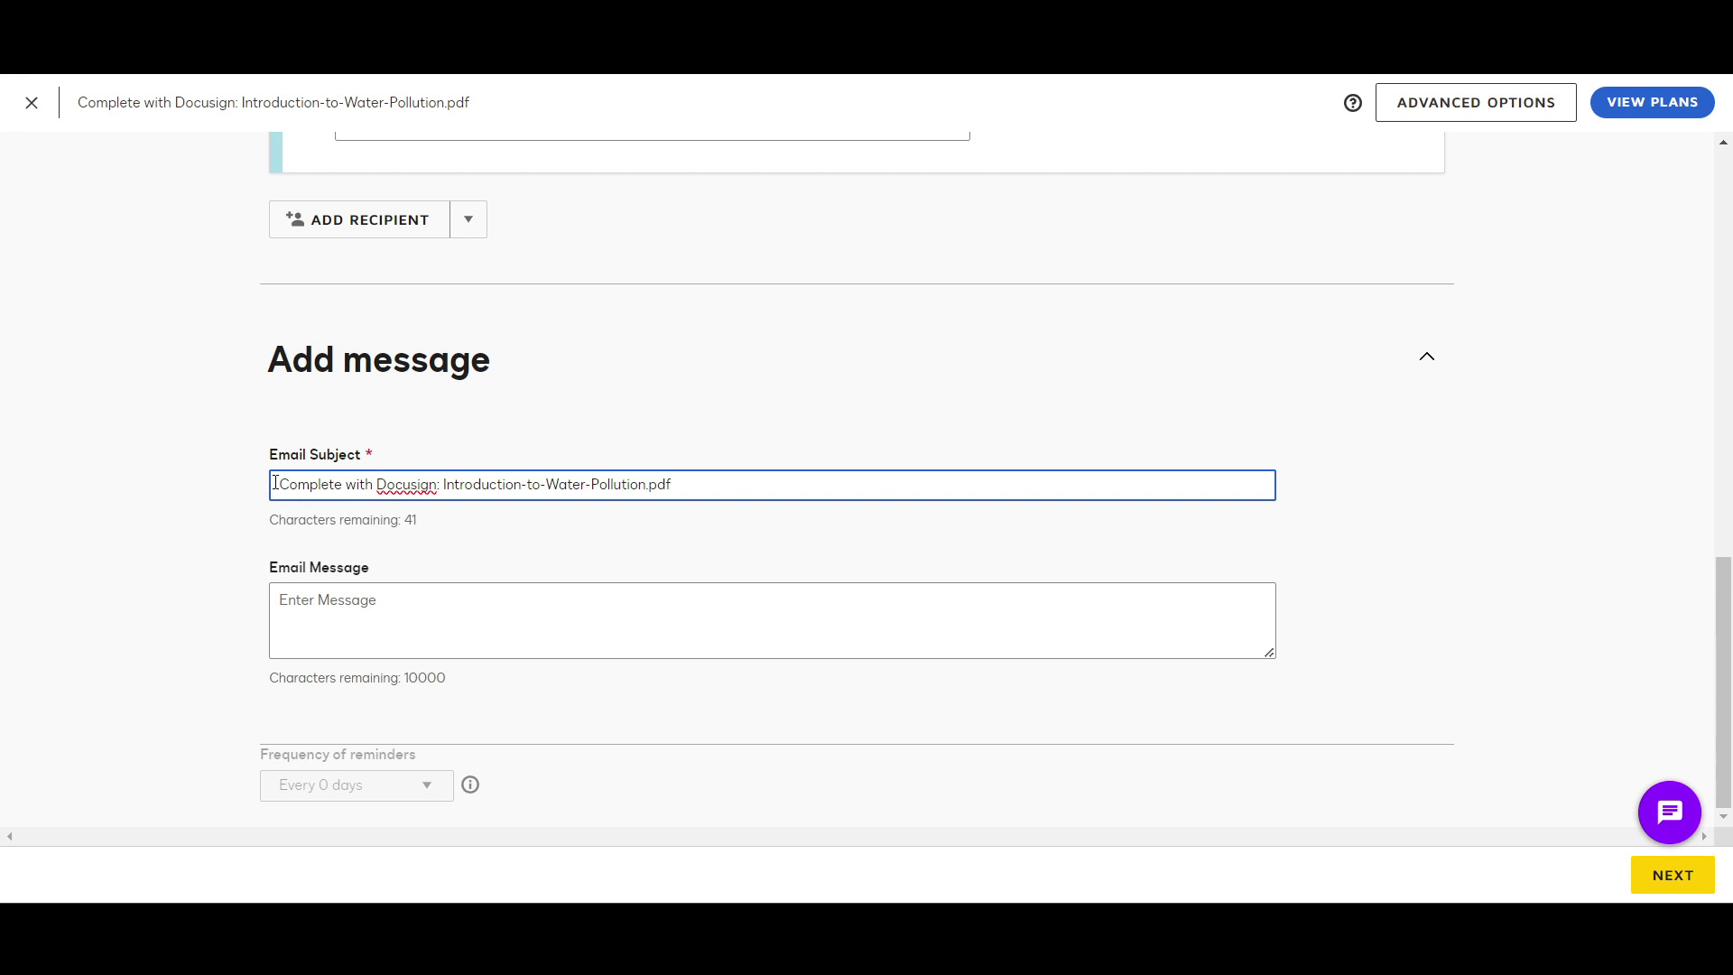
# Step: Write the email message 'Pls Sign& send back,'
pyautogui.click(442, 613)
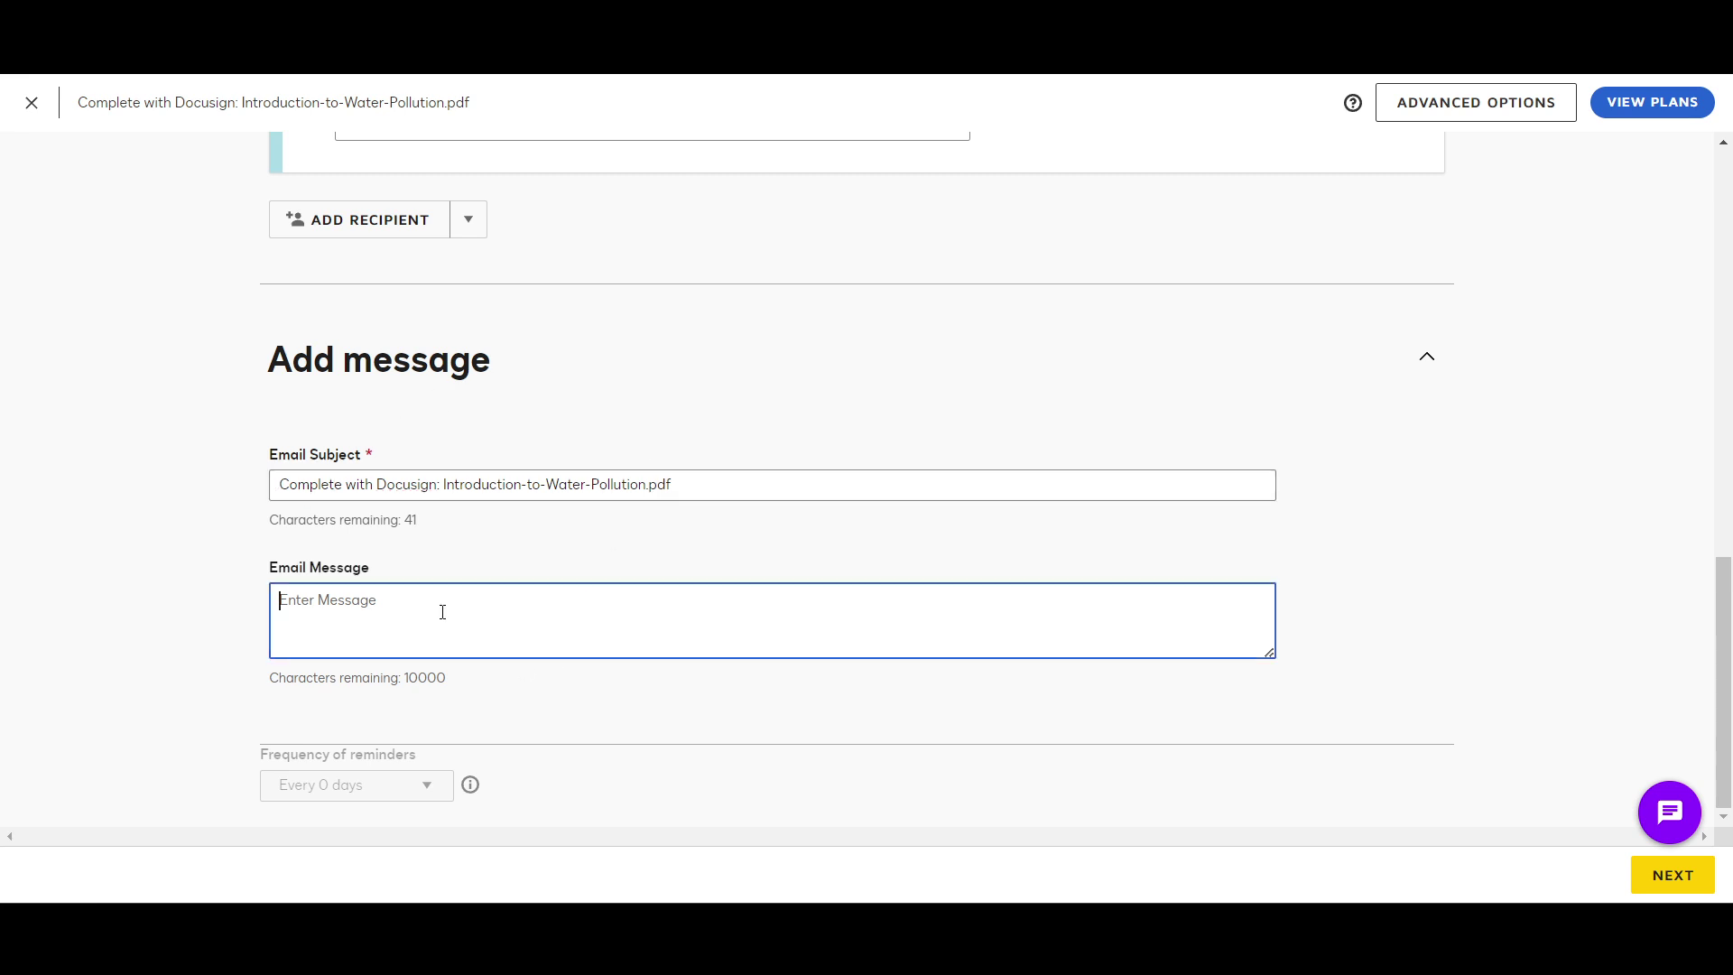
pyautogui.write('Pls Sing')
pyautogui.press('BackSpace')
pyautogui.write('gn& send back')
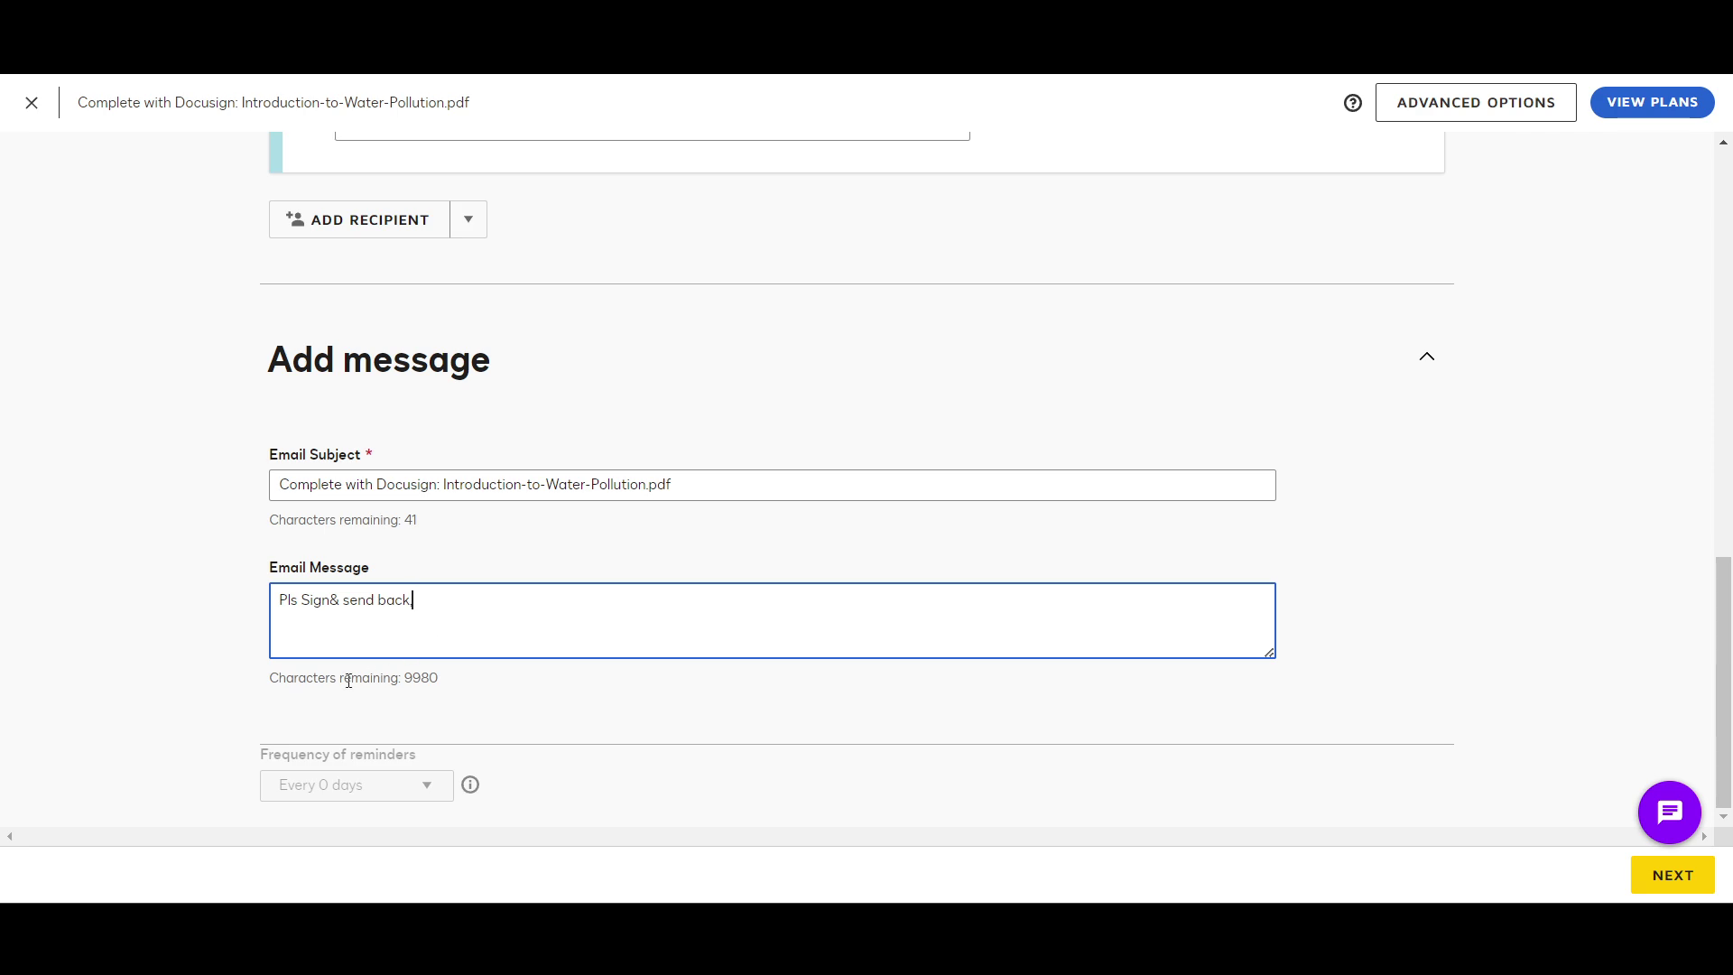
pyautogui.press('BackSpace')
pyautogui.write(',')
# Step: Turn on signing order, numbering the recipients 1 and 2, and proceed to field placement
pyautogui.scroll(6, 348, 679)
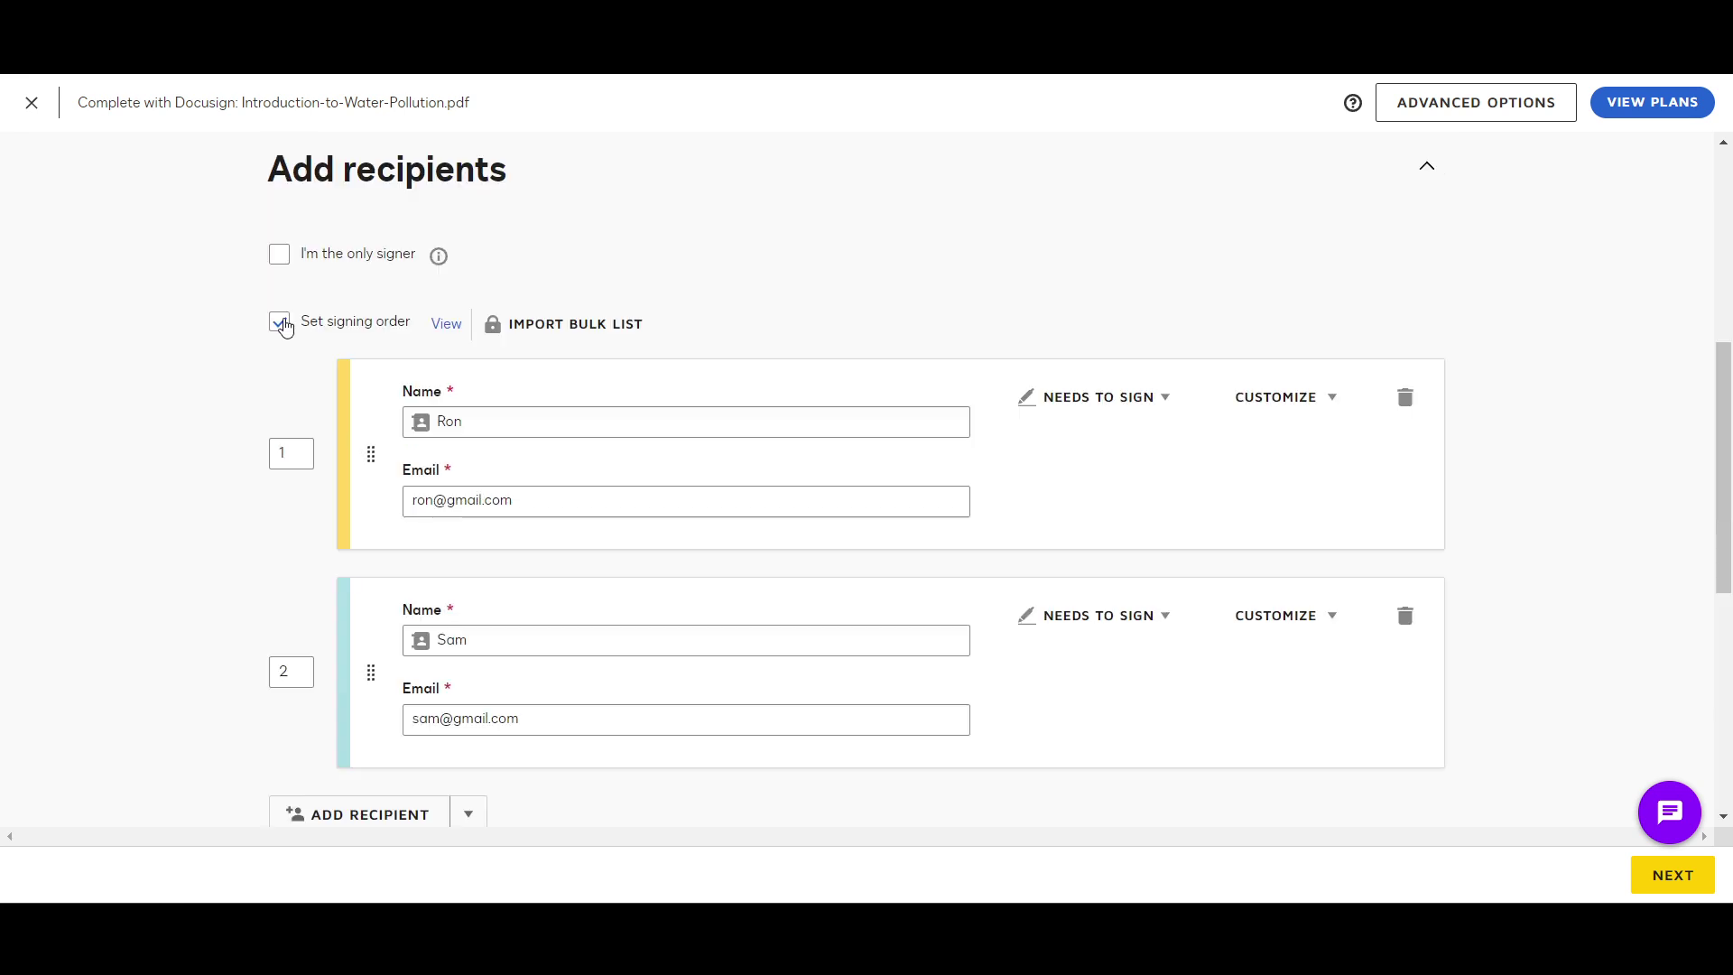
pyautogui.click(280, 323)
pyautogui.click(281, 323)
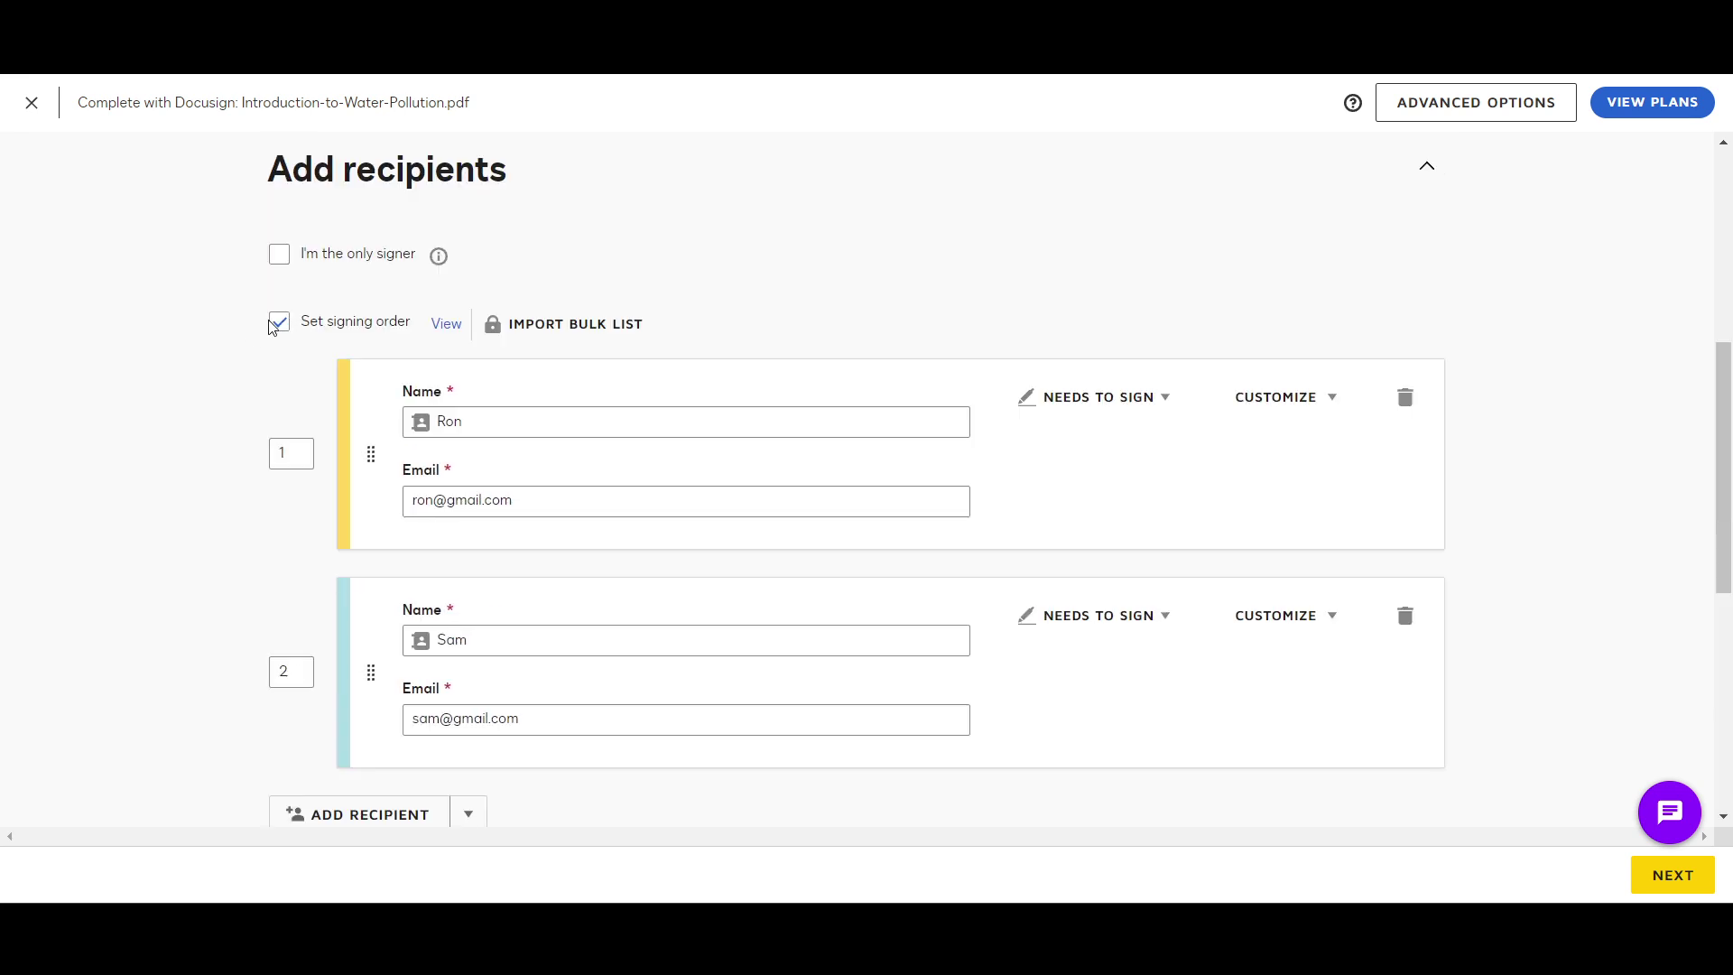
pyautogui.scroll(1, 222, 465)
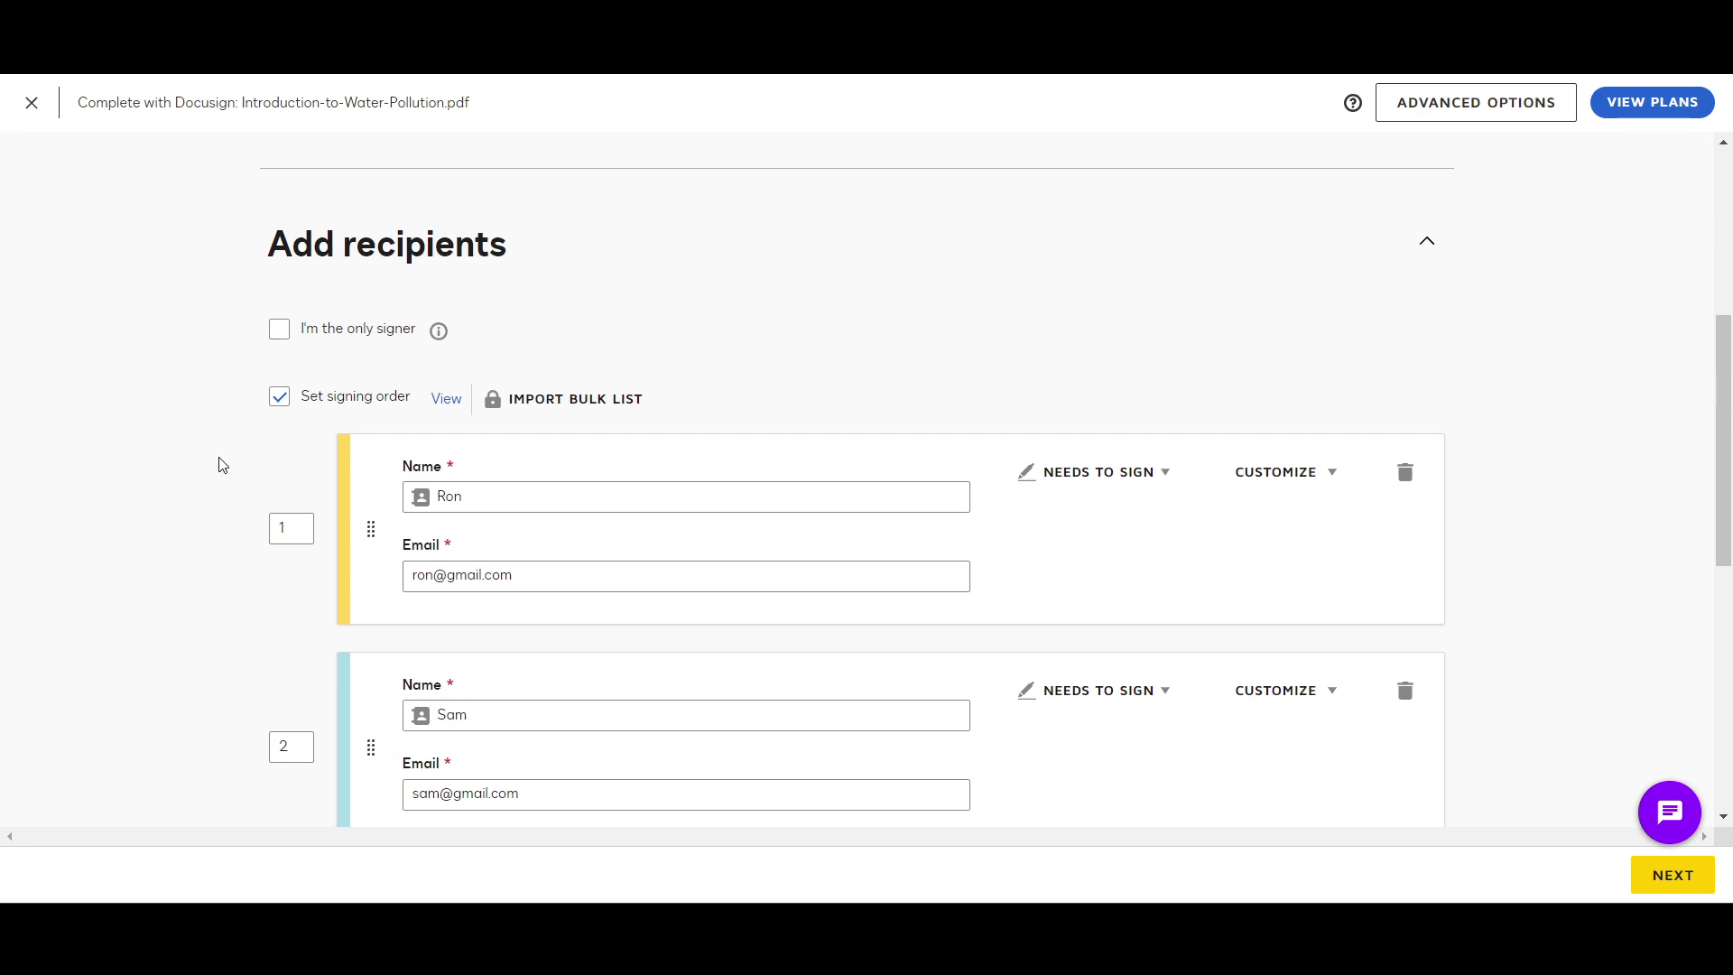
pyautogui.scroll(-2, 222, 465)
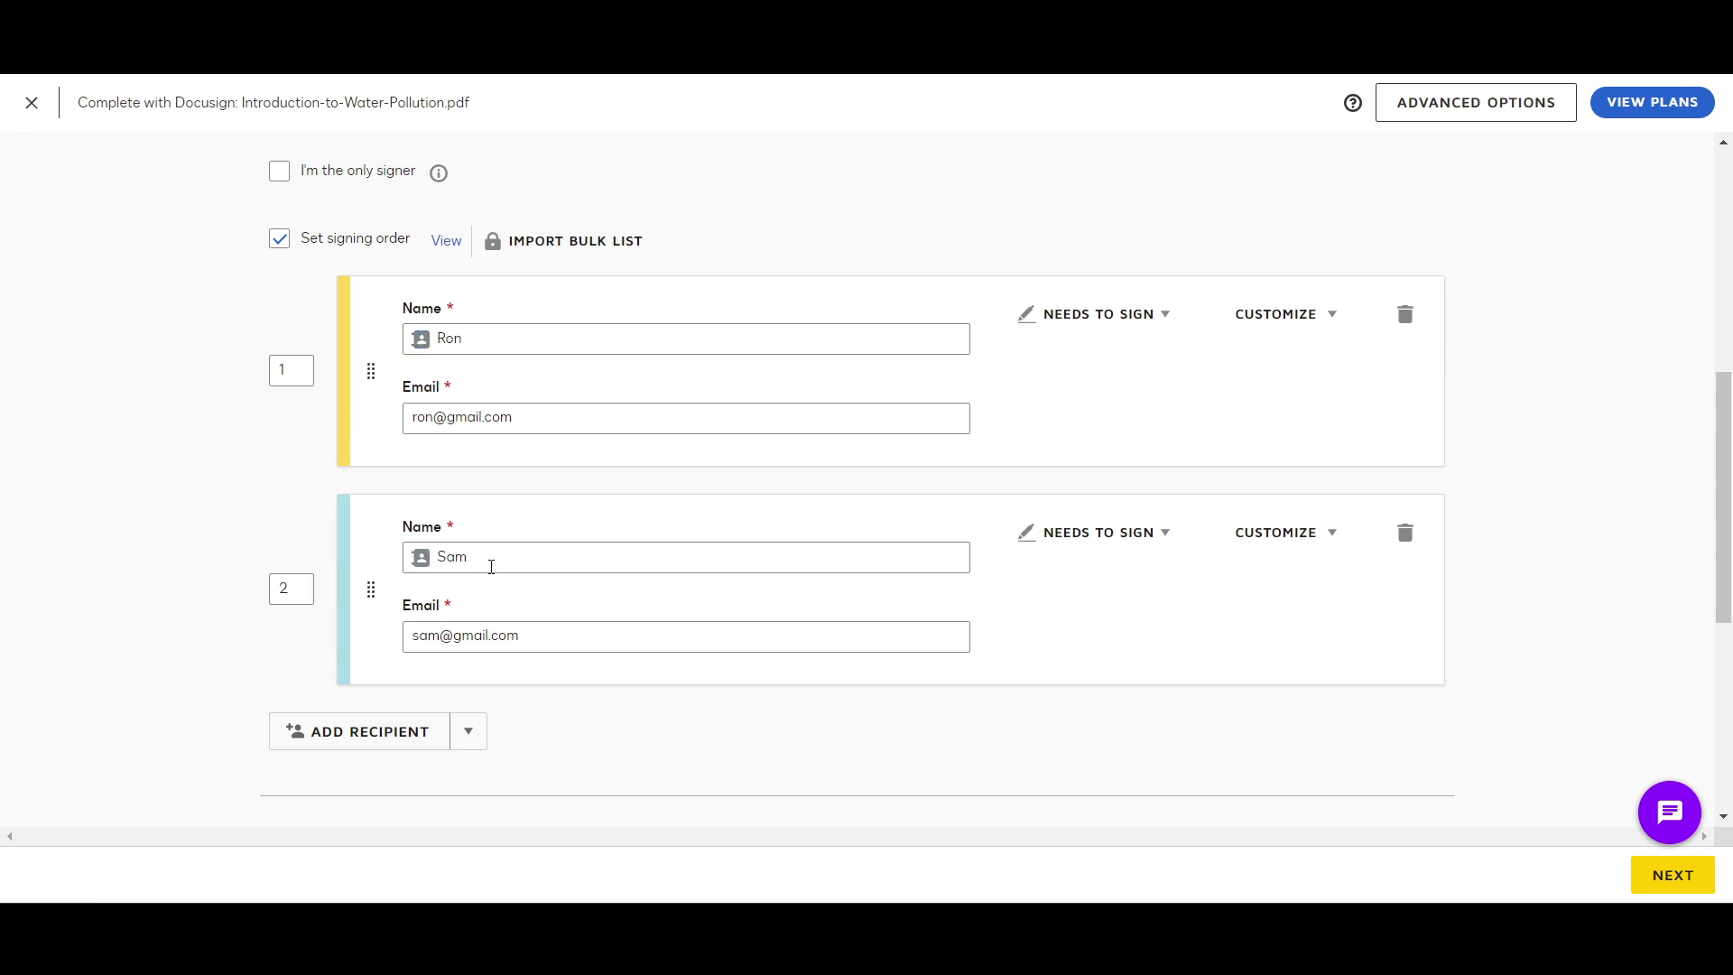
pyautogui.scroll(-2, 515, 582)
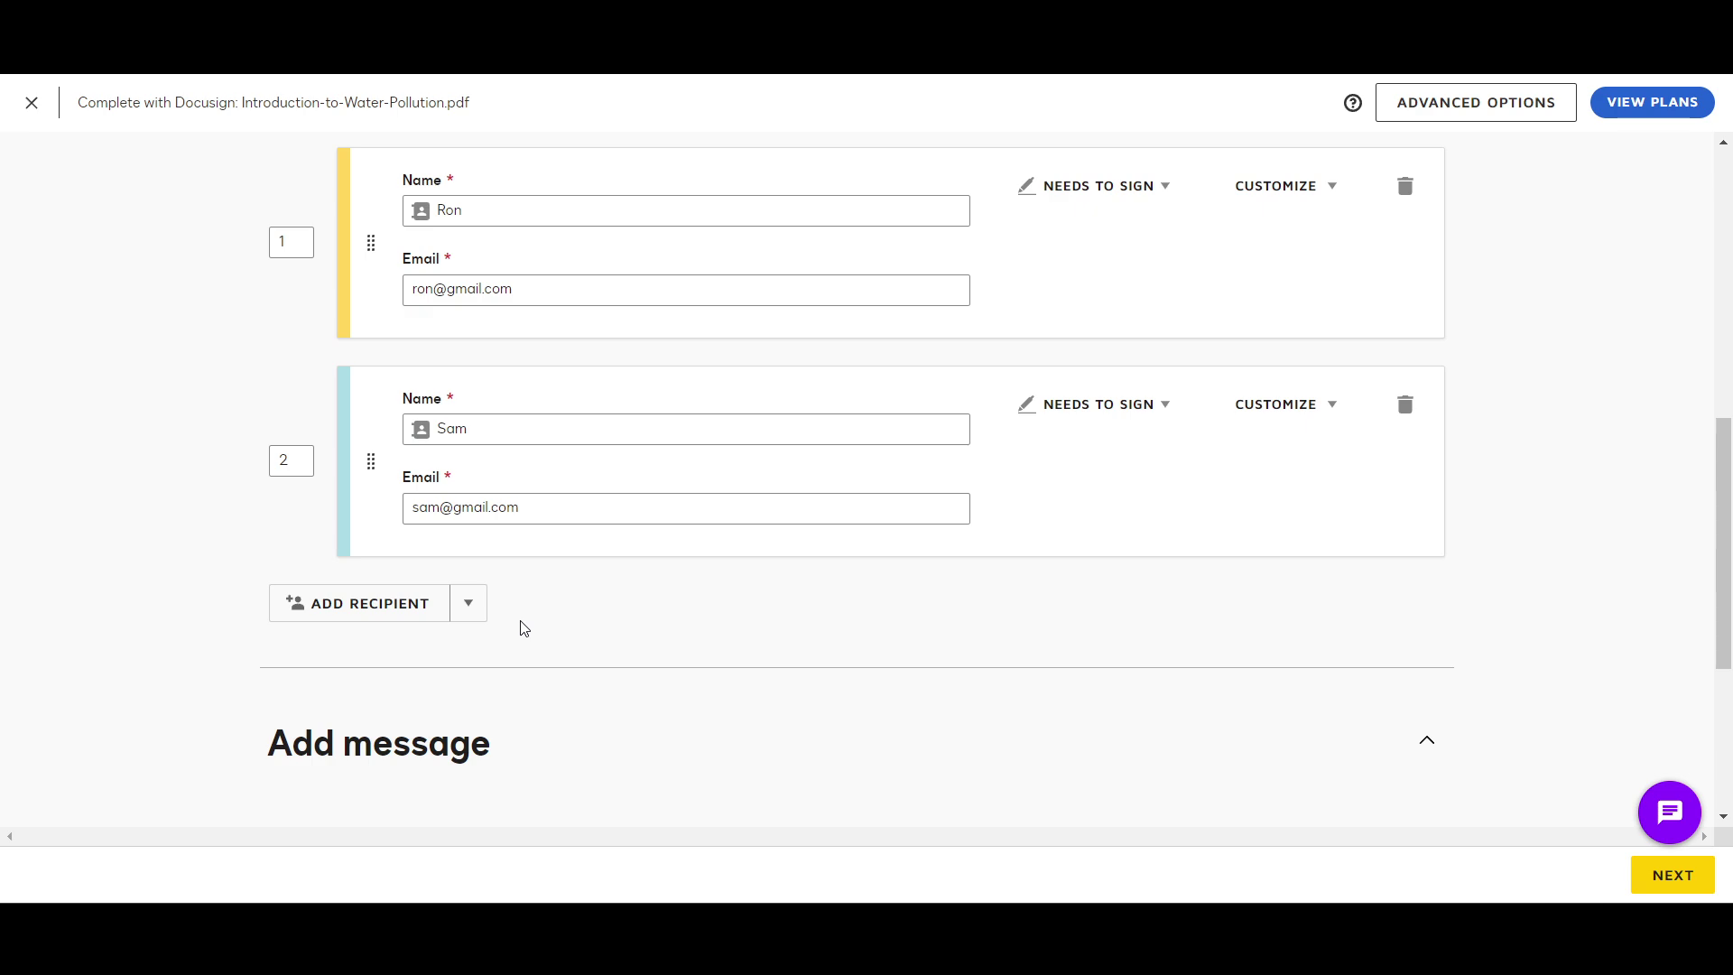
pyautogui.scroll(-5, 524, 629)
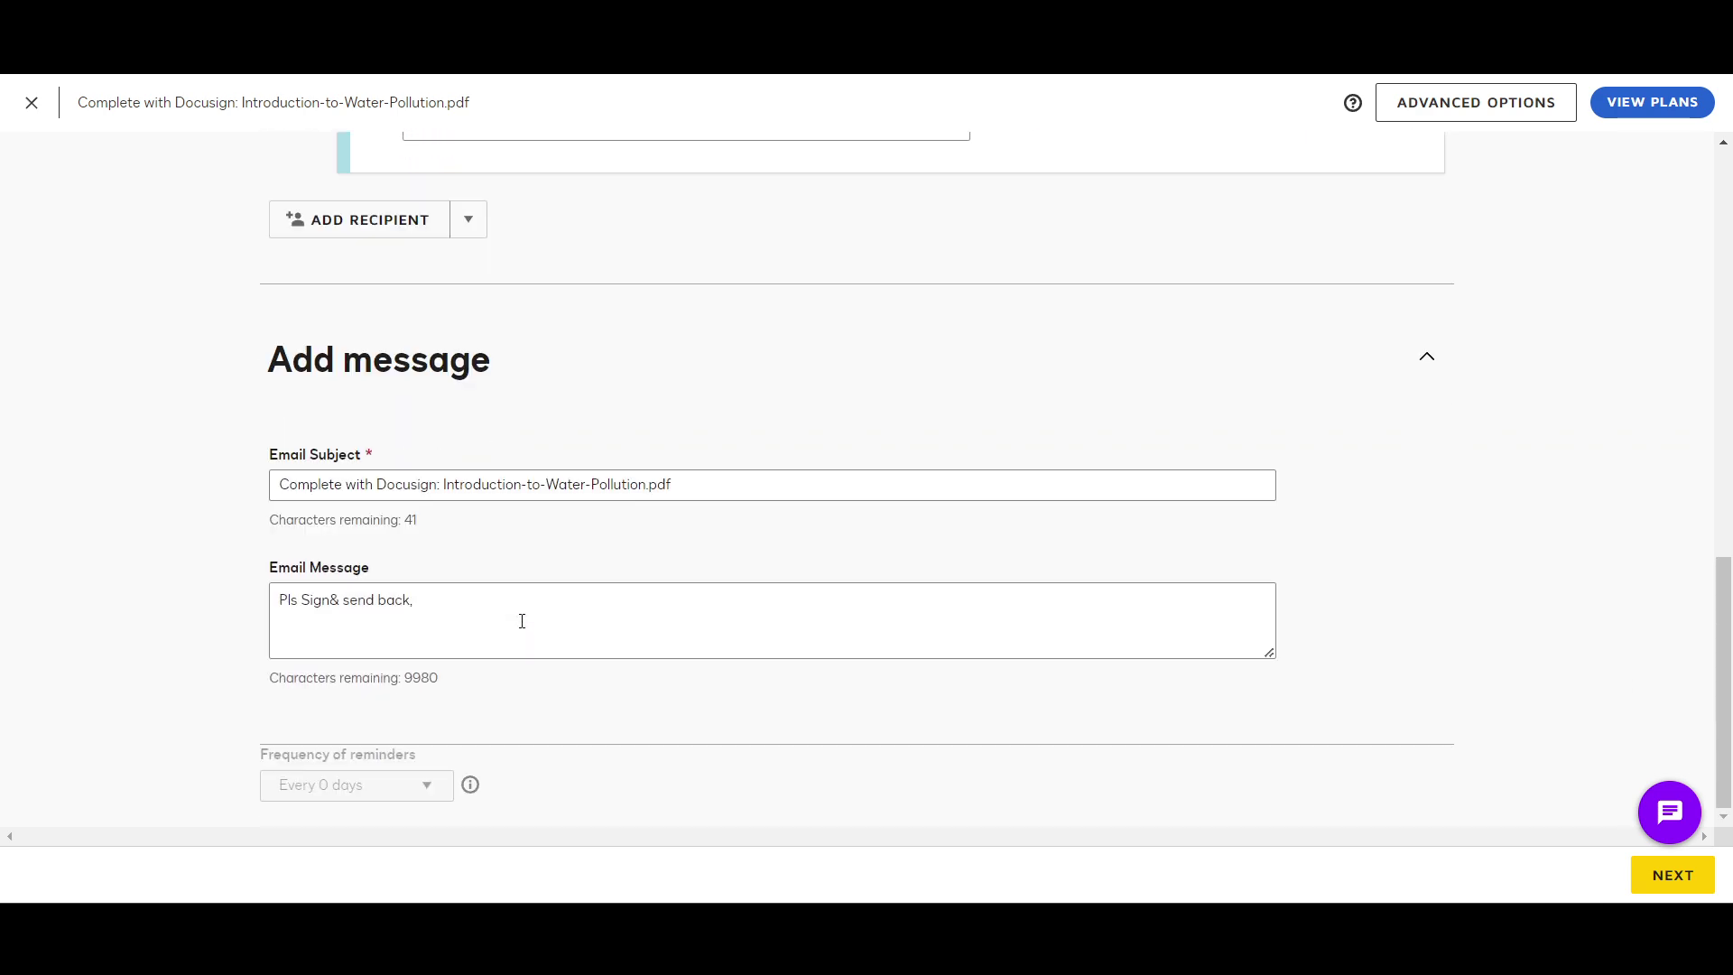
pyautogui.scroll(10, 702, 419)
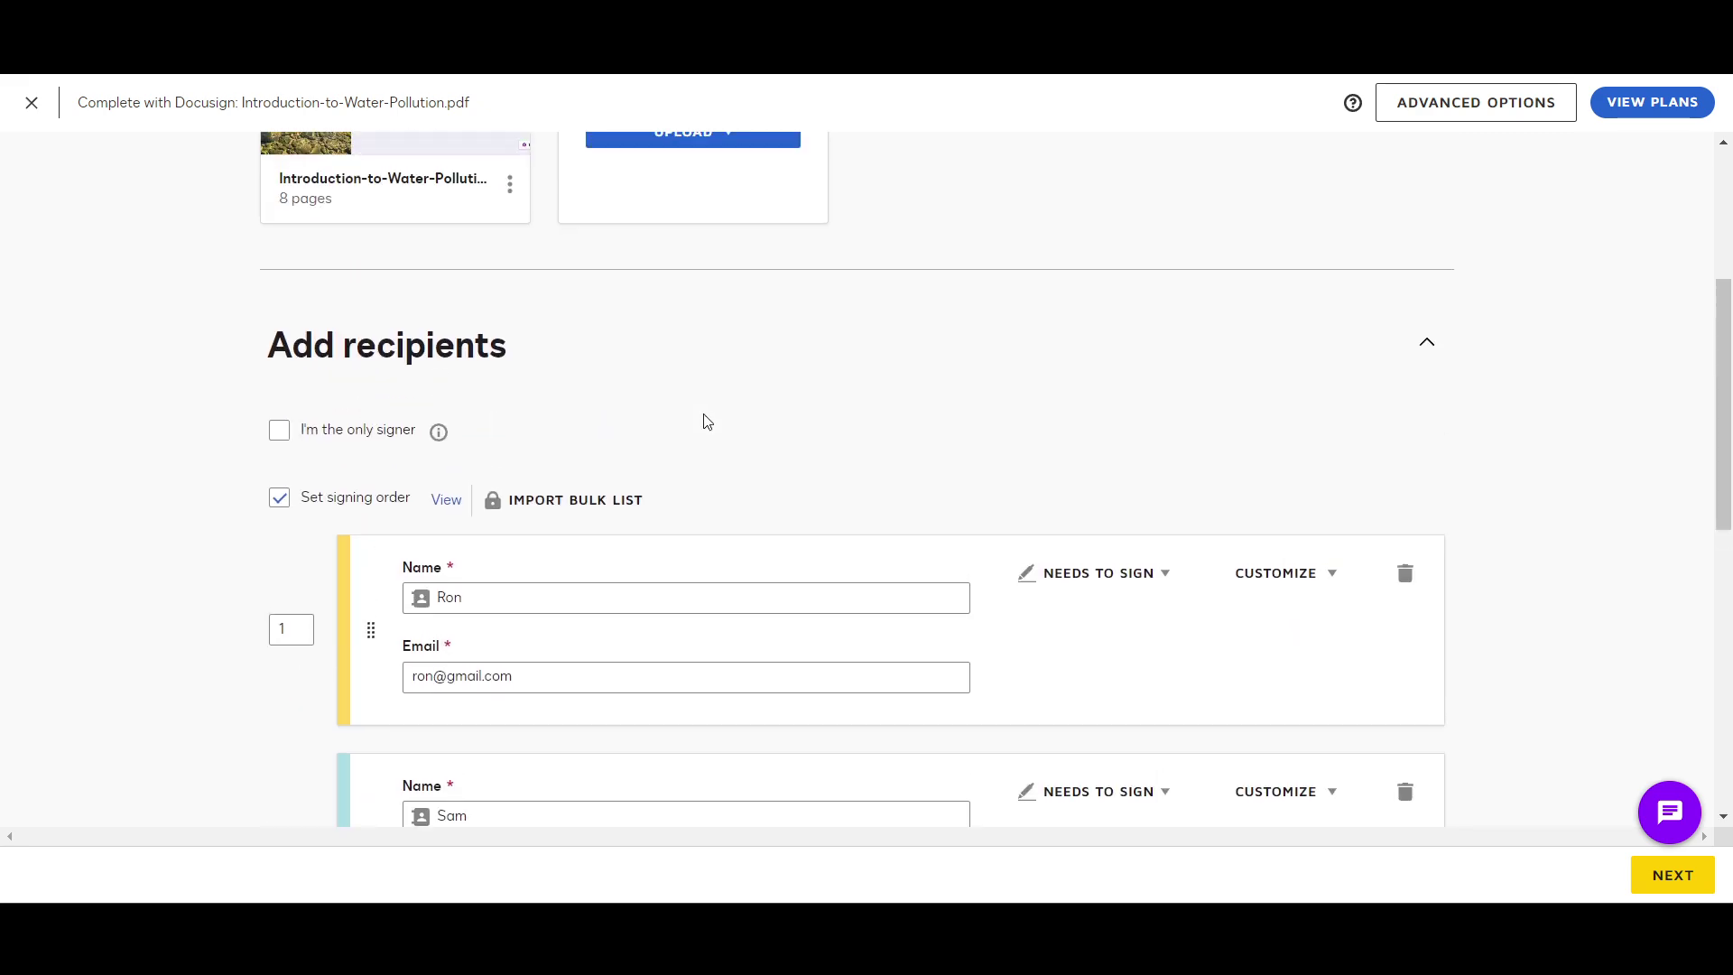
pyautogui.scroll(-10, 704, 419)
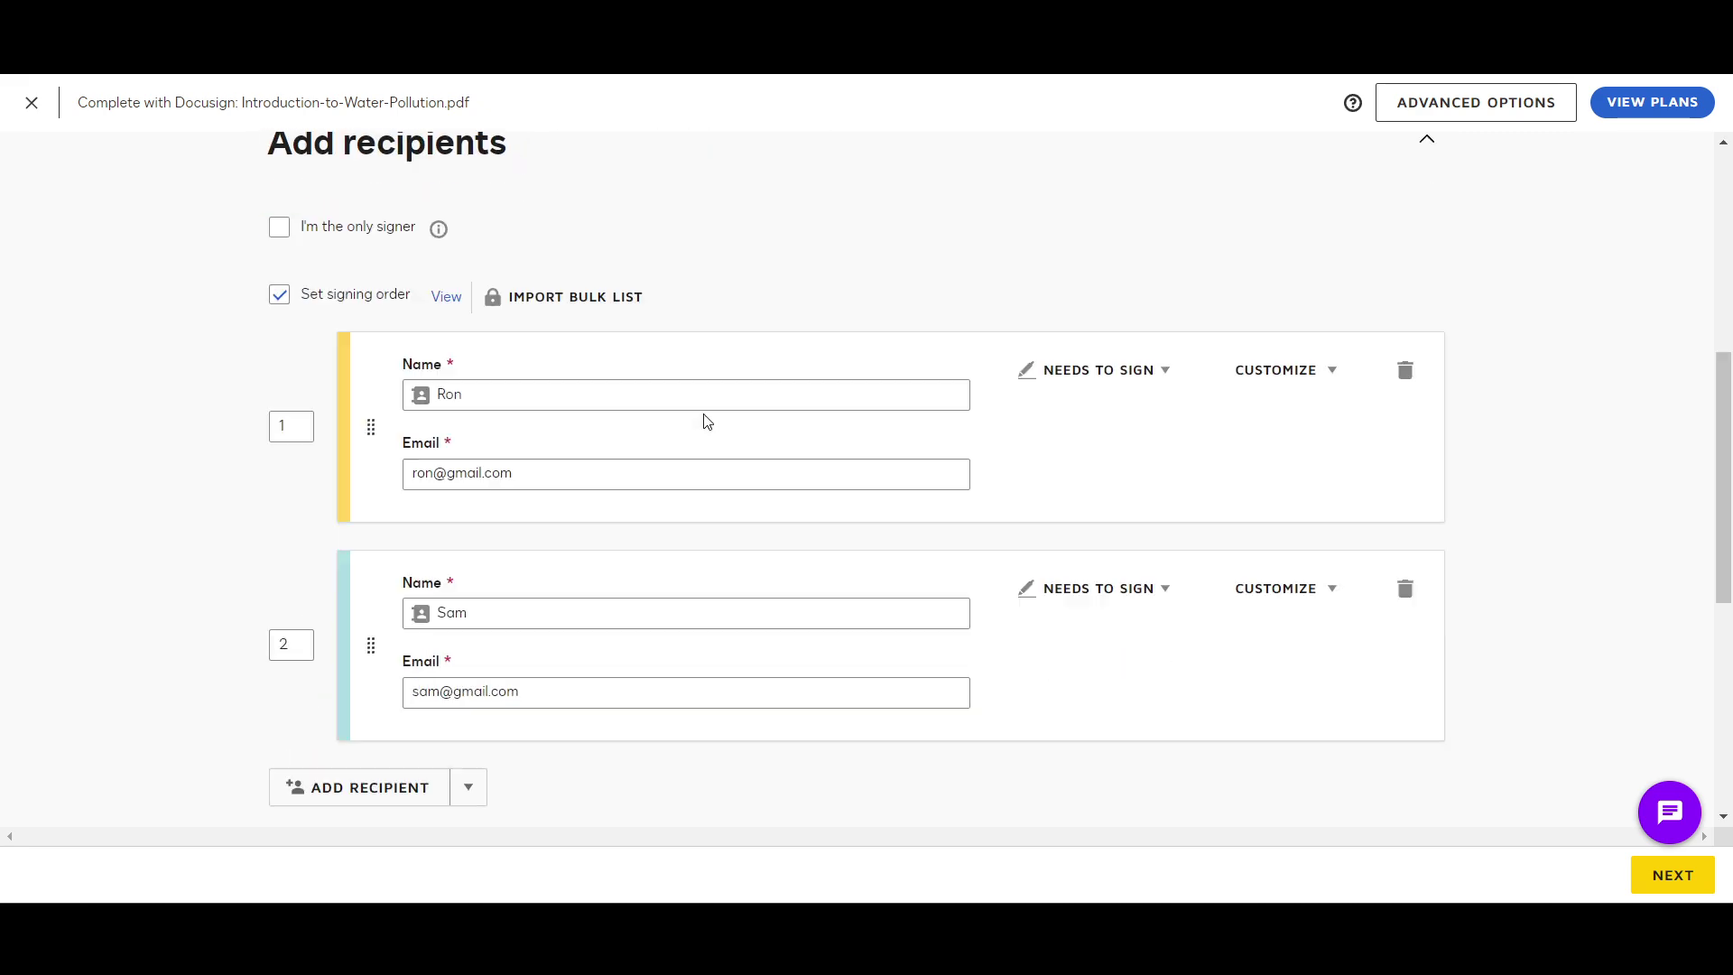
pyautogui.click(1655, 876)
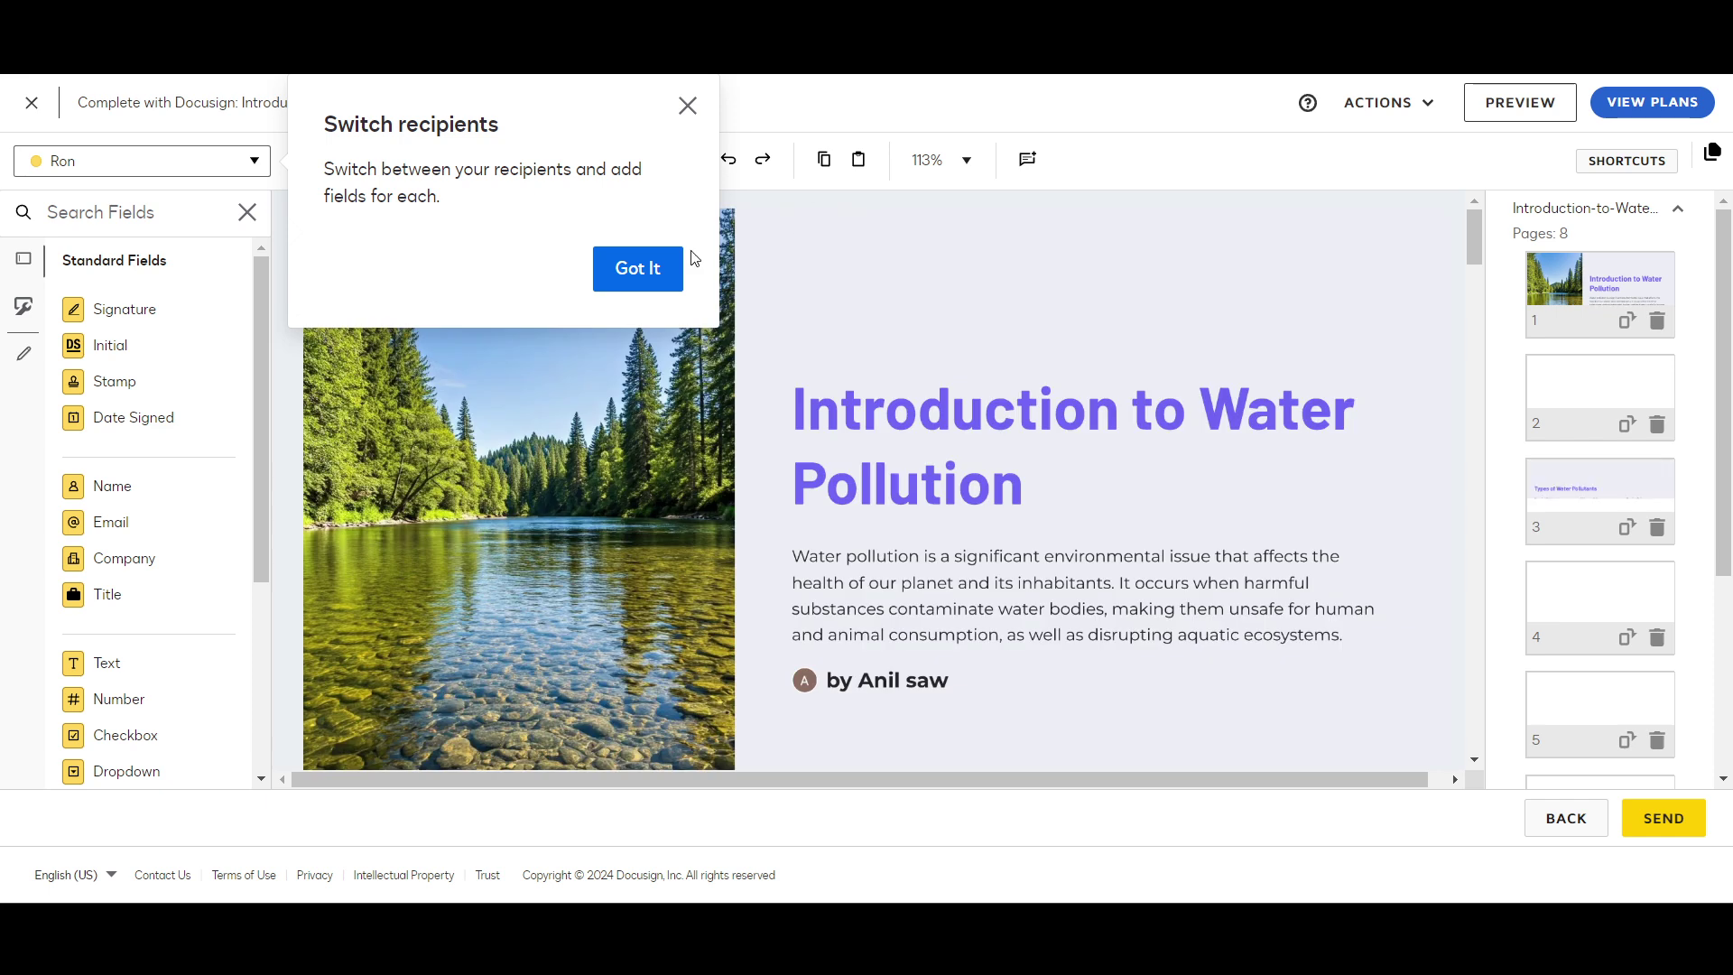
pyautogui.click(640, 268)
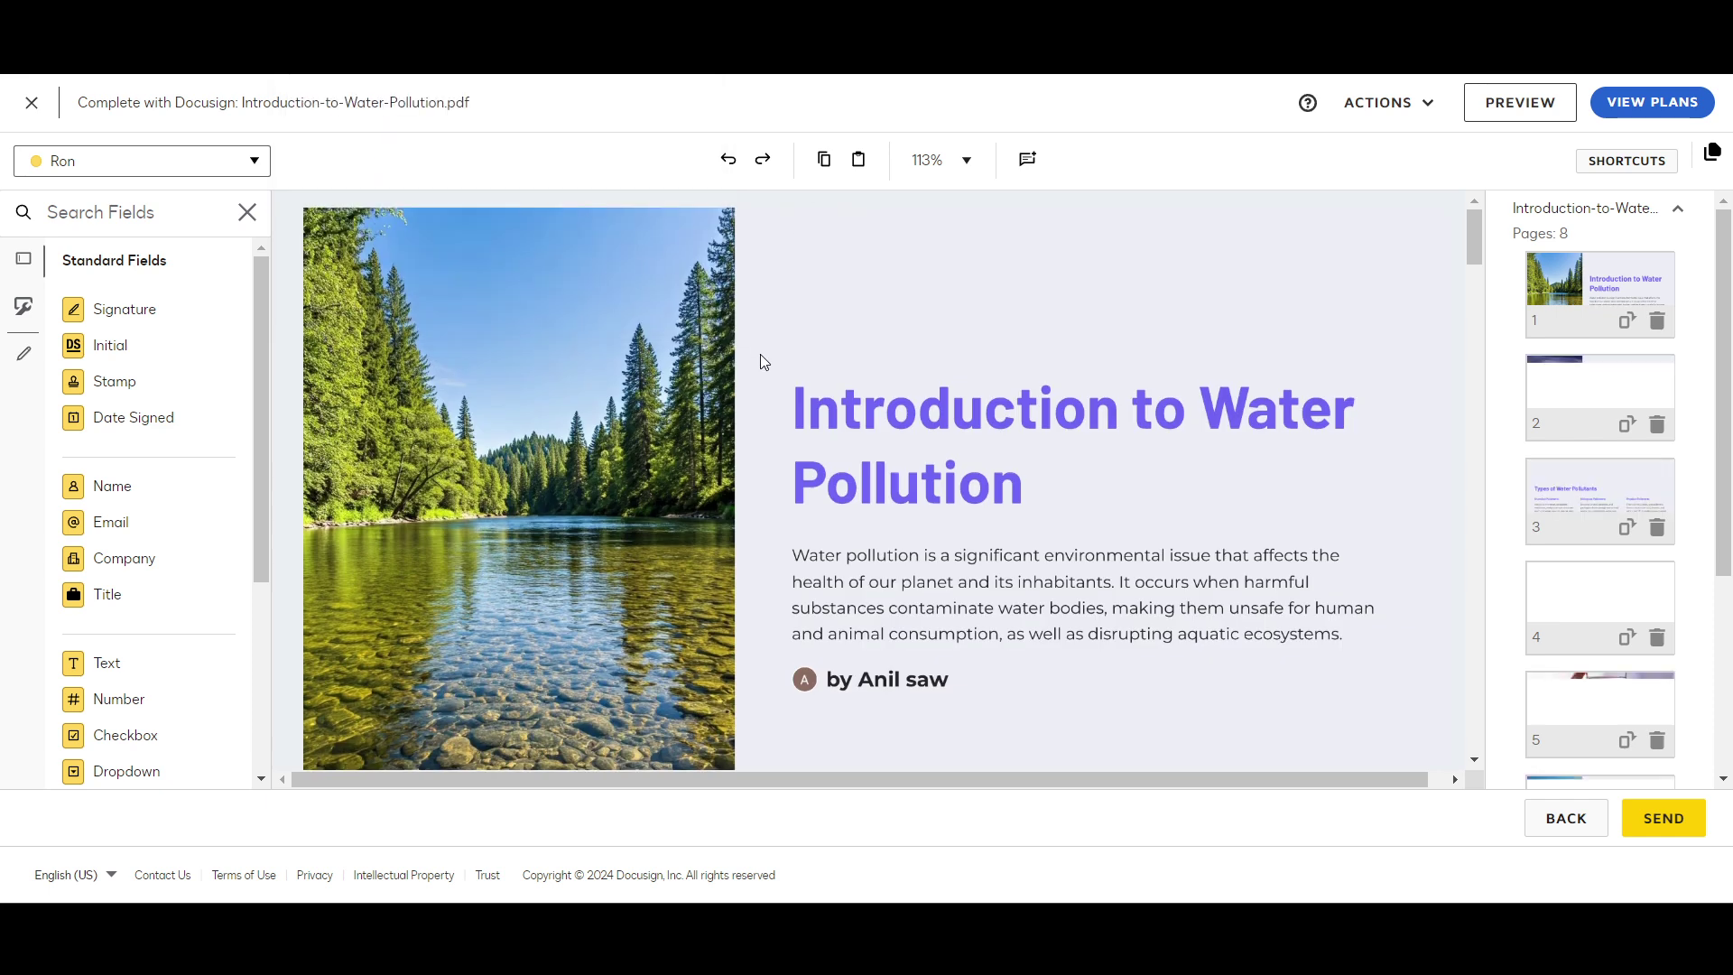
pyautogui.scroll(-1, 760, 355)
pyautogui.scroll(-4, 154, 437)
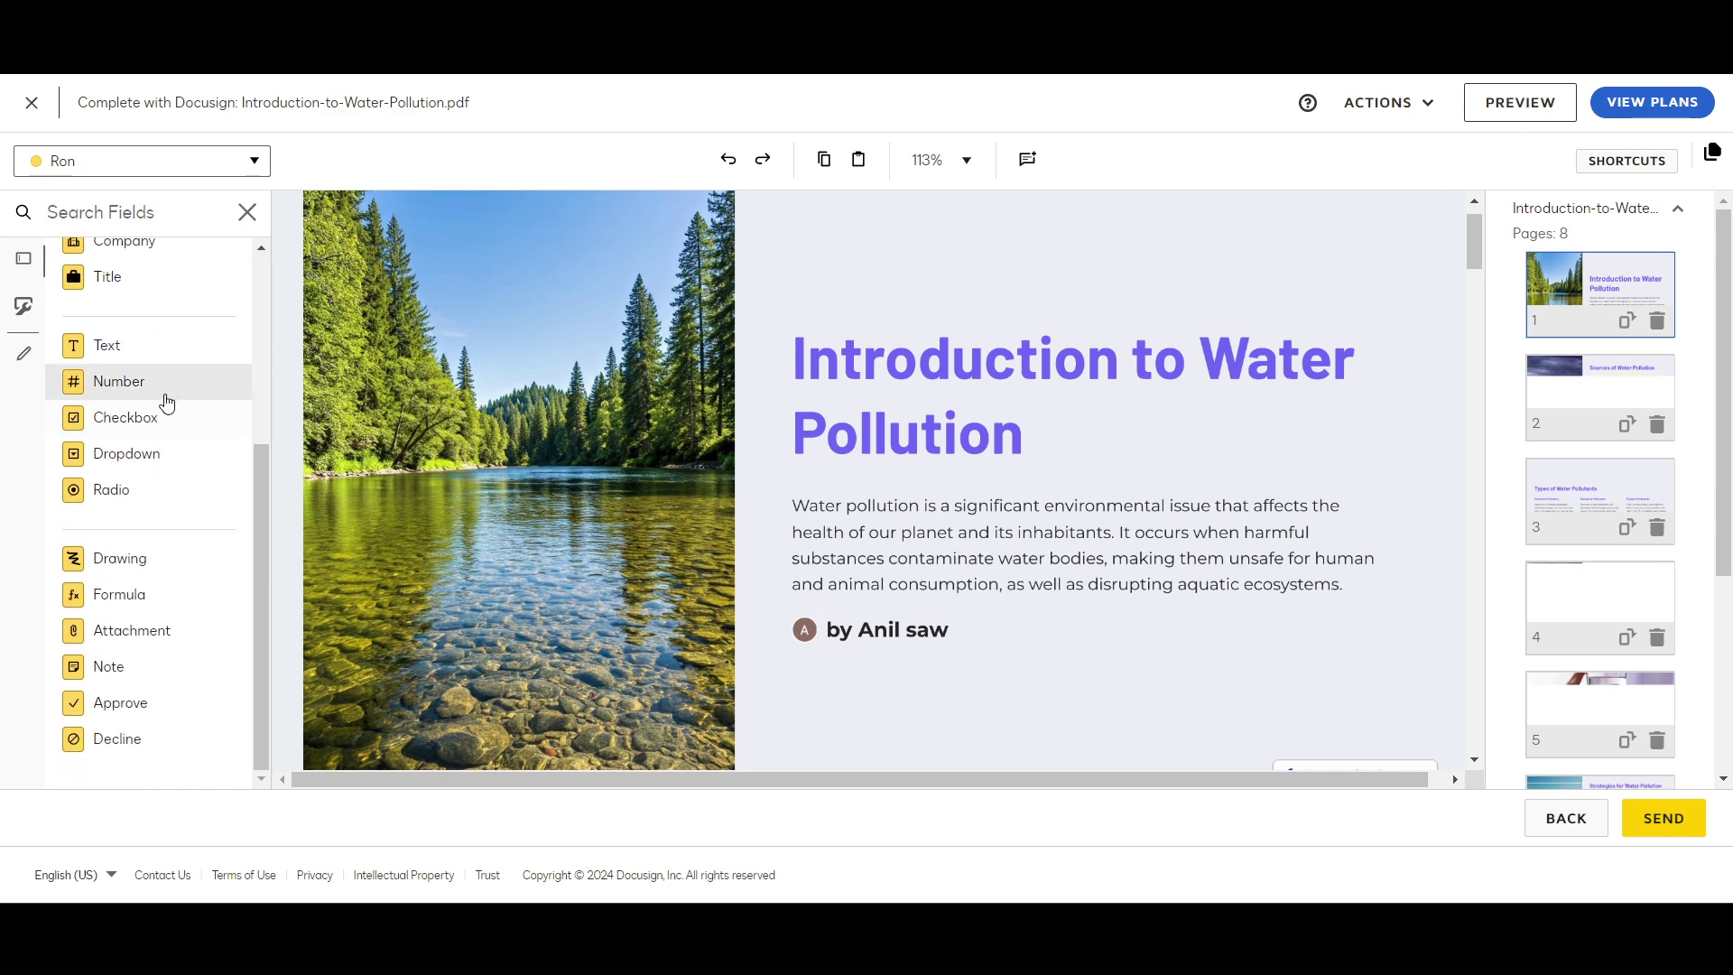
pyautogui.scroll(4, 171, 586)
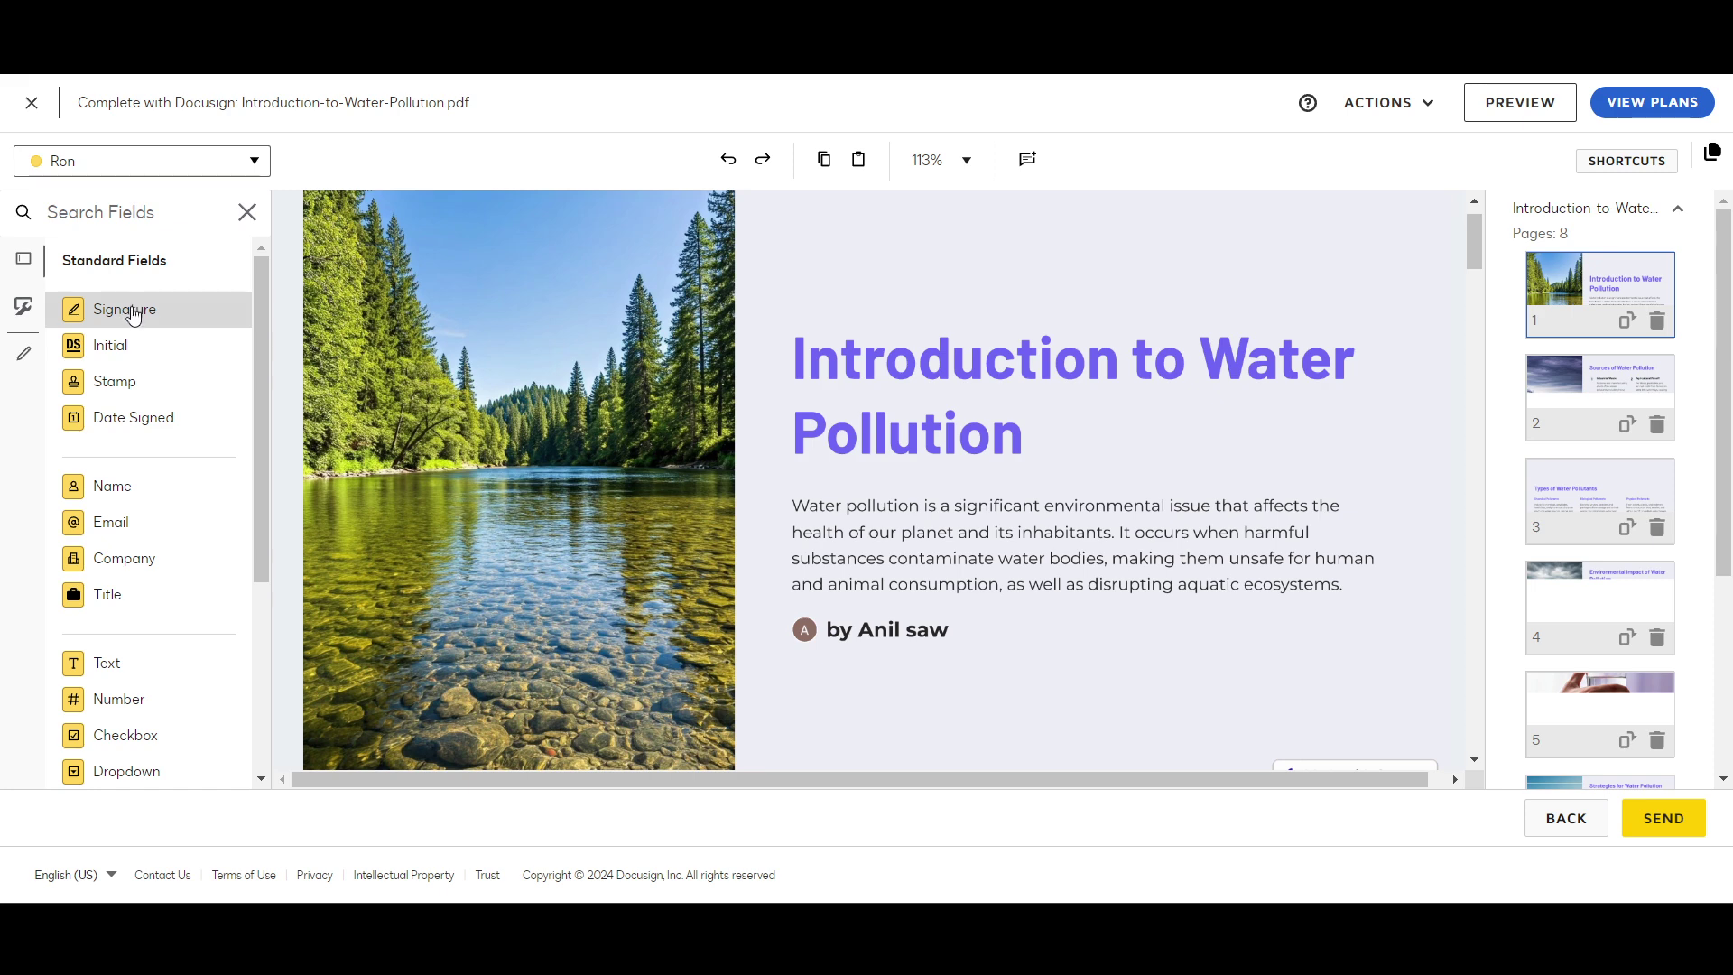
pyautogui.scroll(-4, 158, 410)
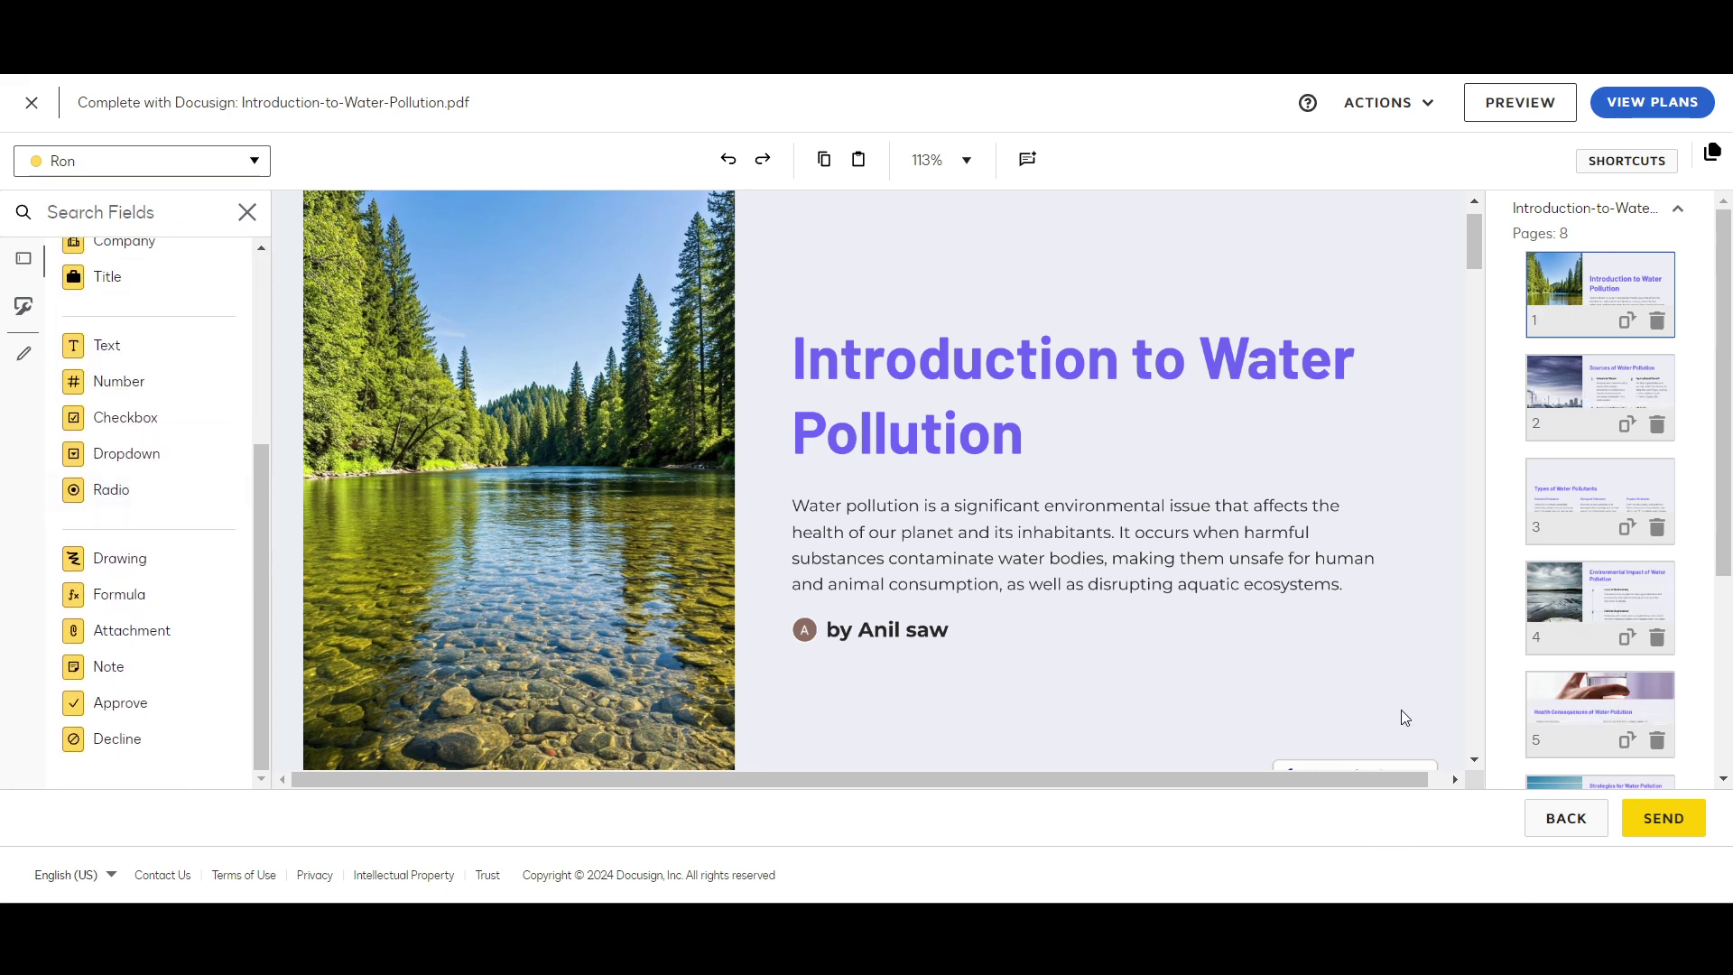
pyautogui.scroll(-2, 1180, 592)
pyautogui.scroll(1, 1180, 592)
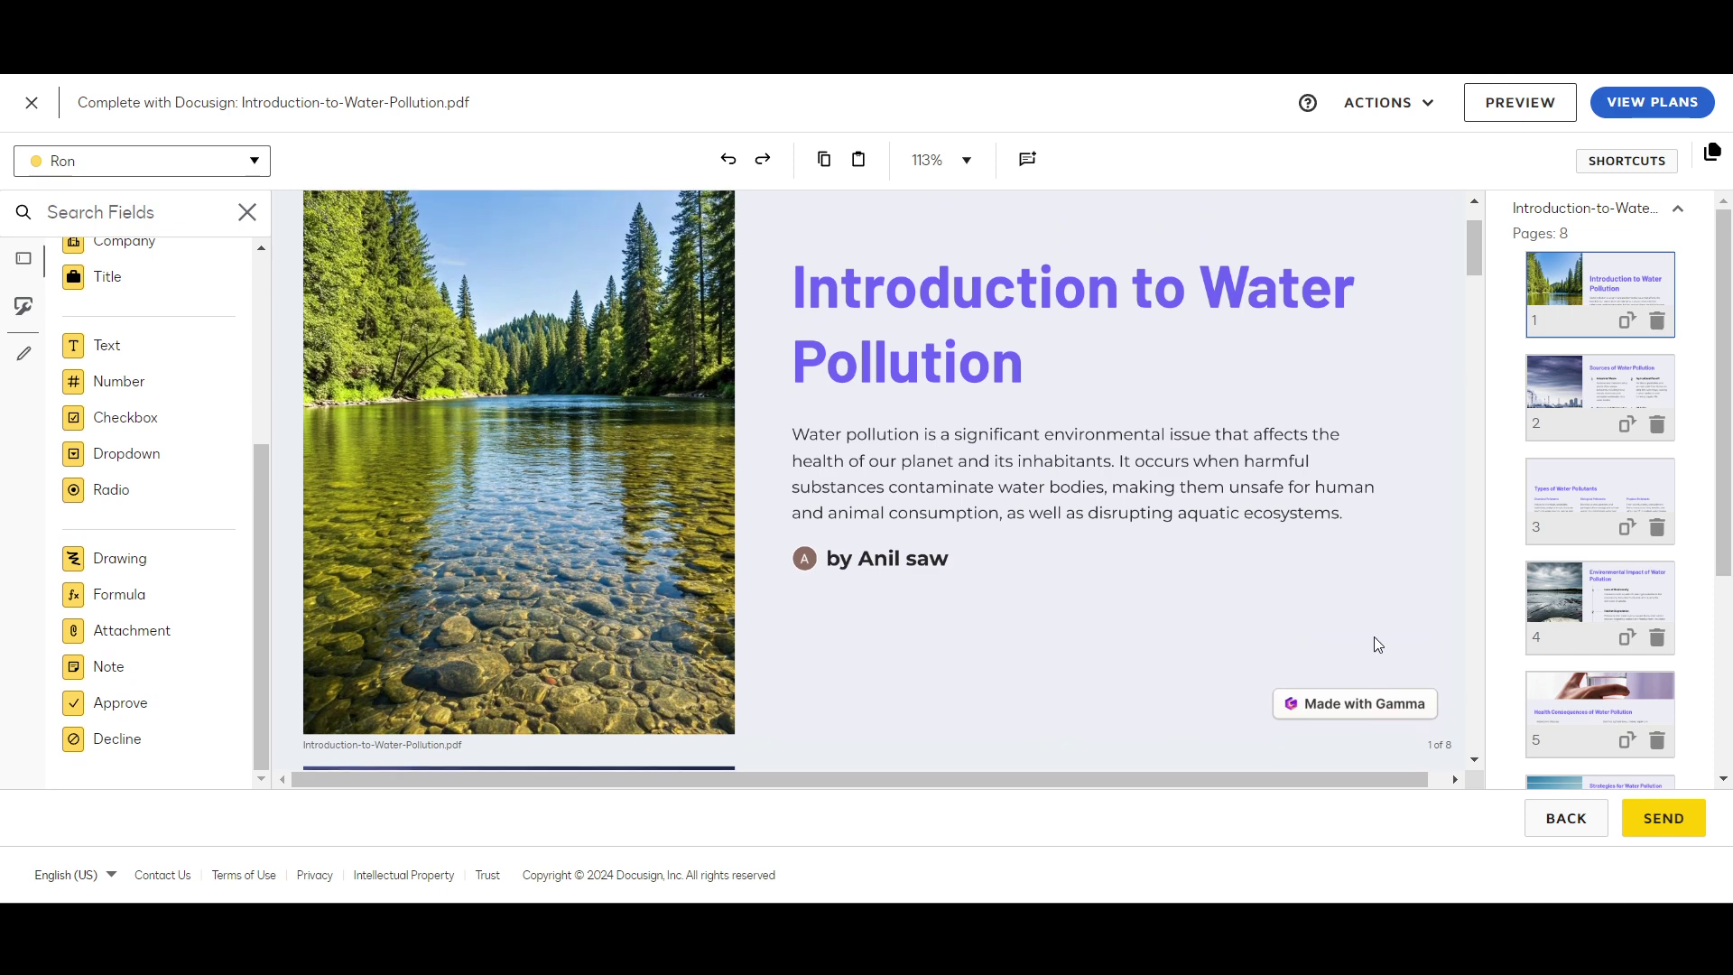
pyautogui.scroll(2, 1335, 630)
pyautogui.scroll(4, 122, 357)
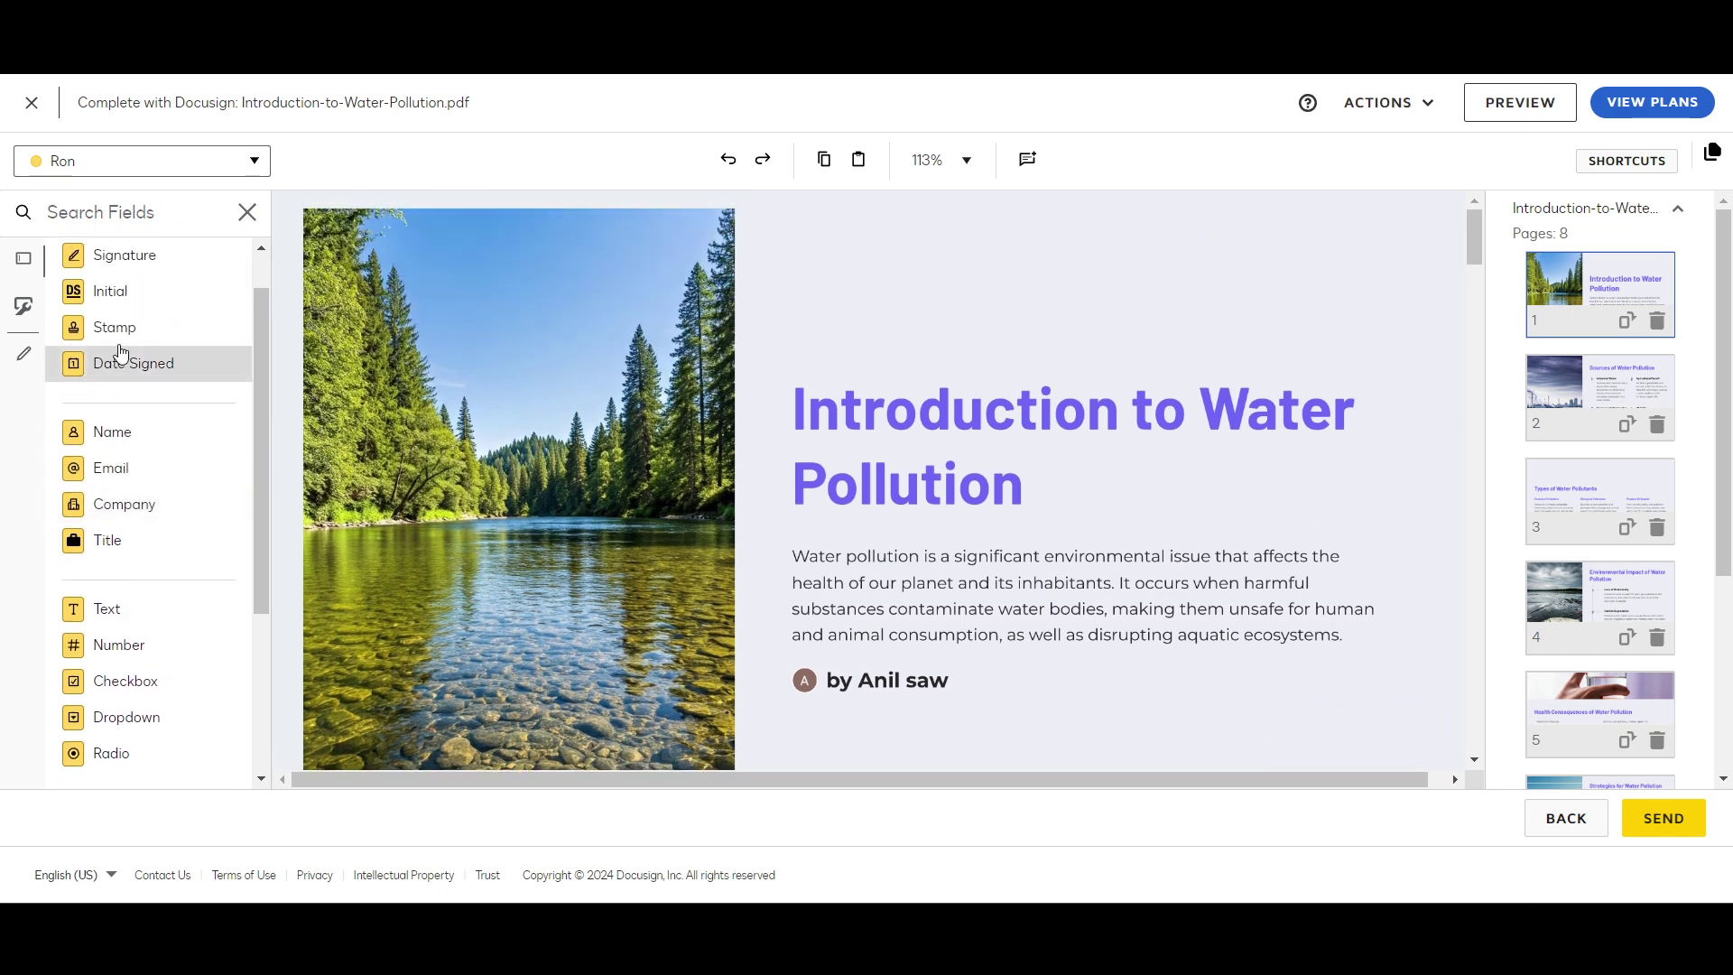
# Step: Place a Signature field on page 1 below the author line, undoing an accidental resize
pyautogui.moveTo(125, 321)
pyautogui.mouseDown()
pyautogui.moveTo(1230, 762)
pyautogui.moveTo(1354, 677)
pyautogui.moveTo(1305, 577)
pyautogui.moveTo(774, 643)
pyautogui.mouseUp()
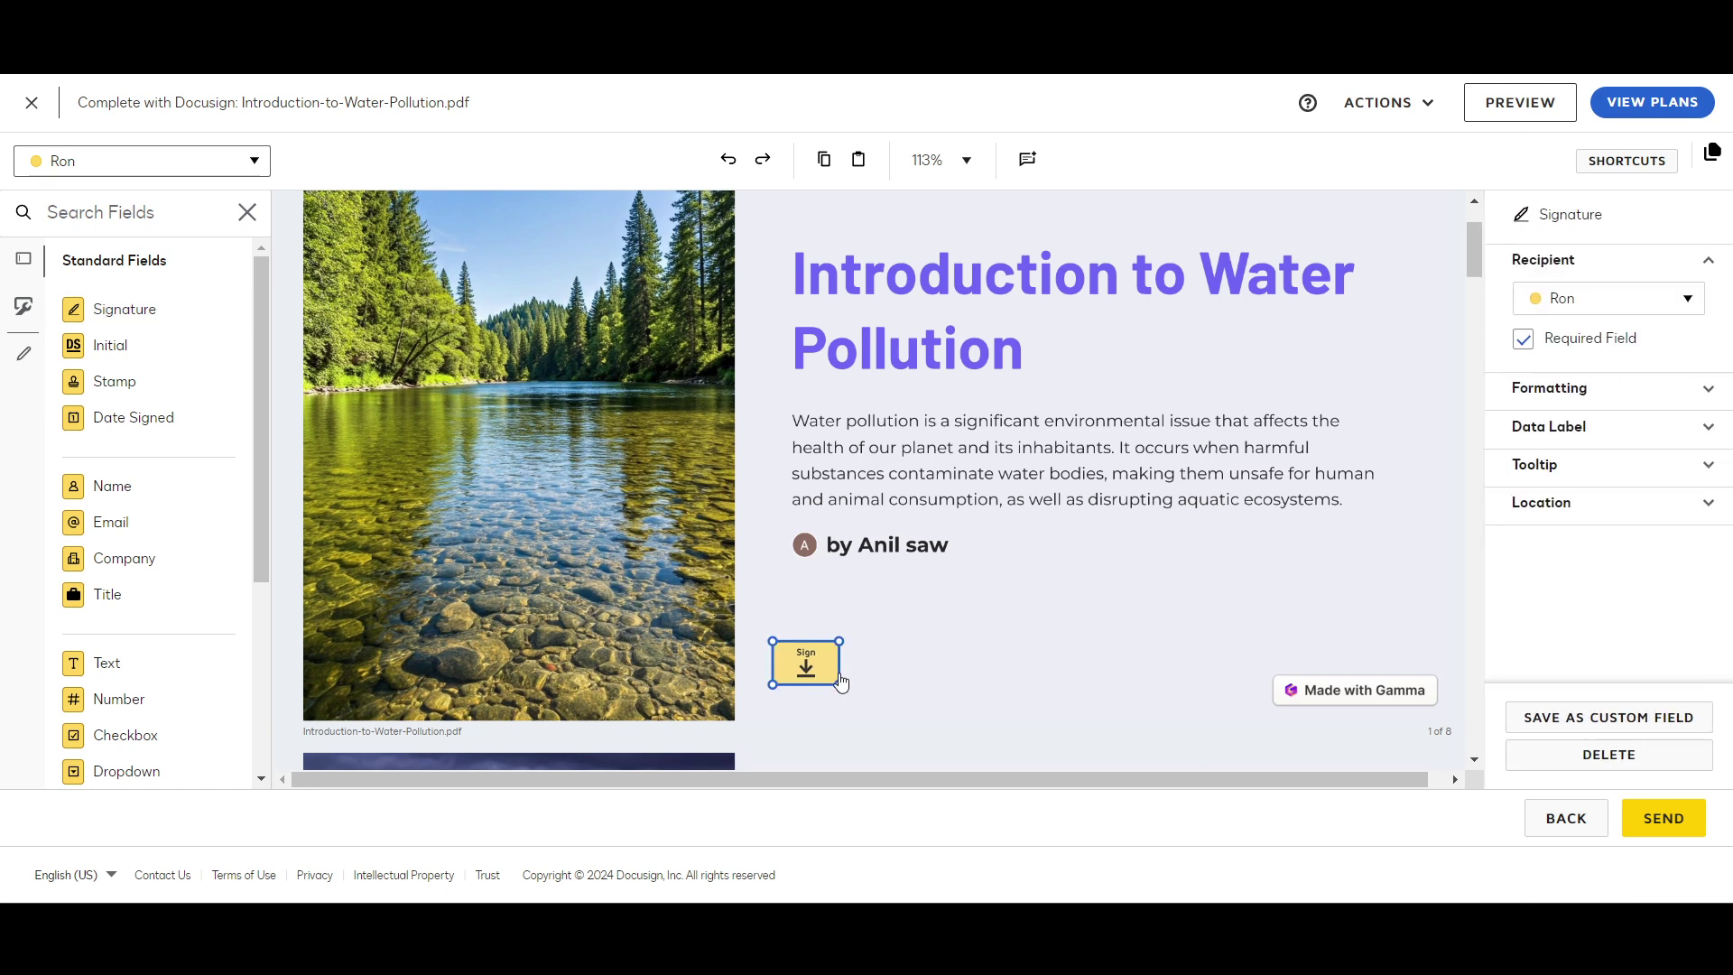
pyautogui.moveTo(840, 684); pyautogui.dragTo(982, 709)
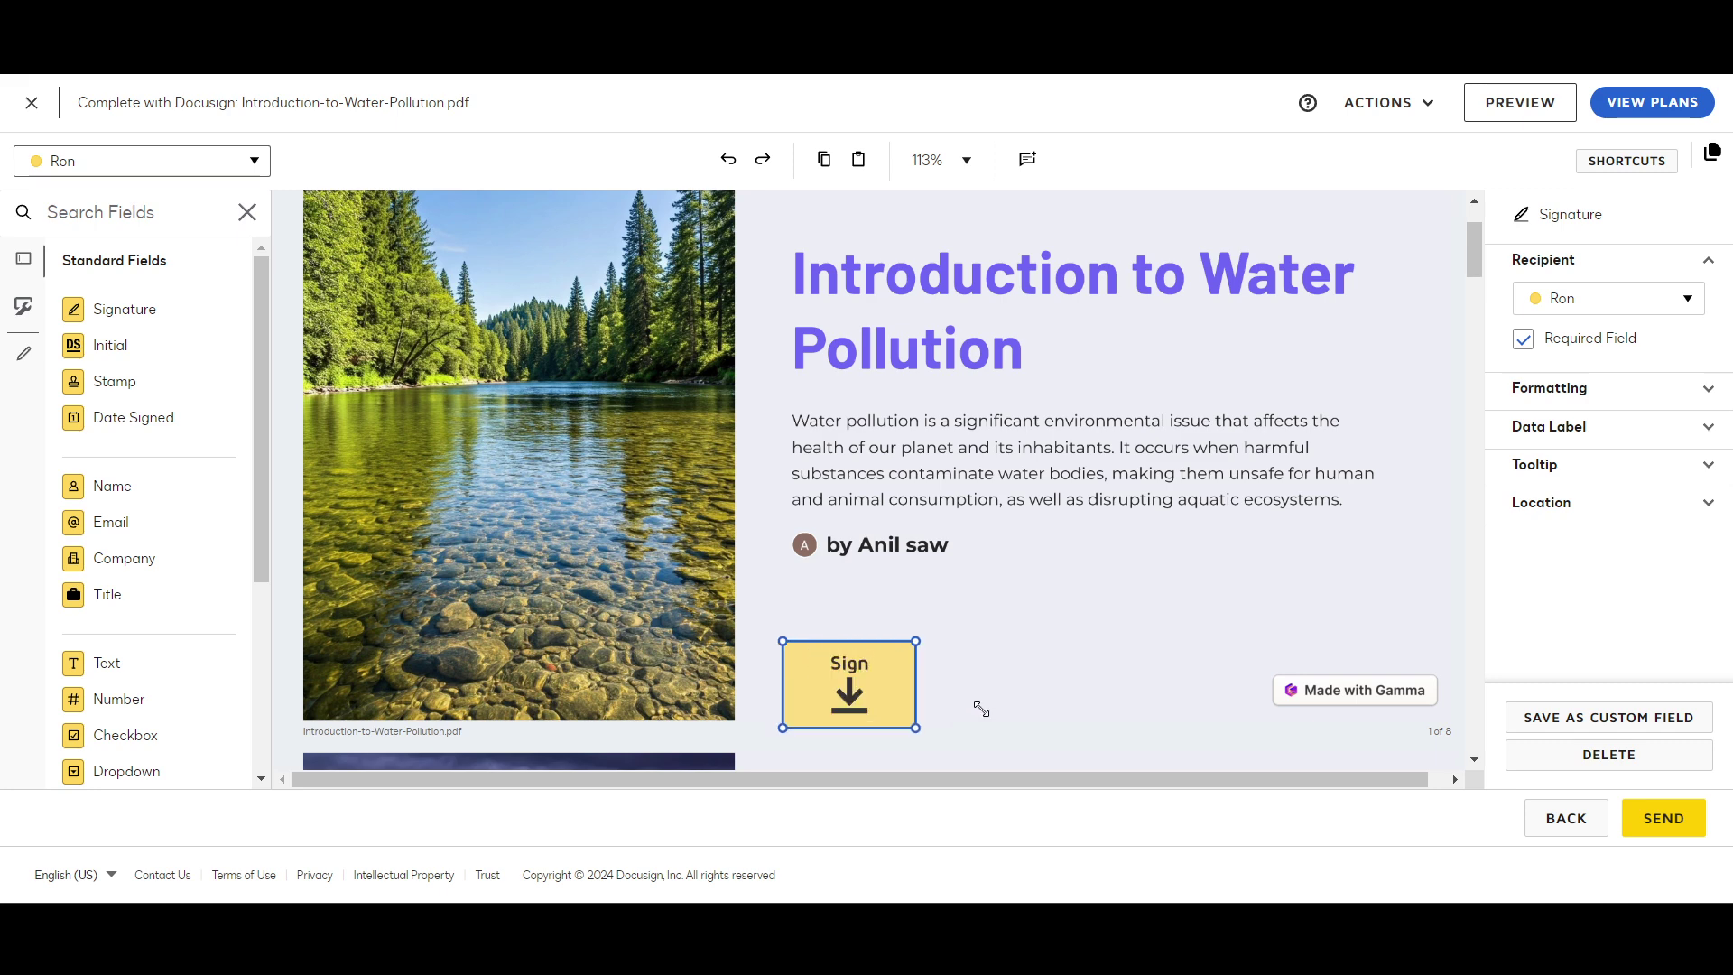
pyautogui.hotkey('ctrl', 'z')
pyautogui.scroll(-1, 877, 677)
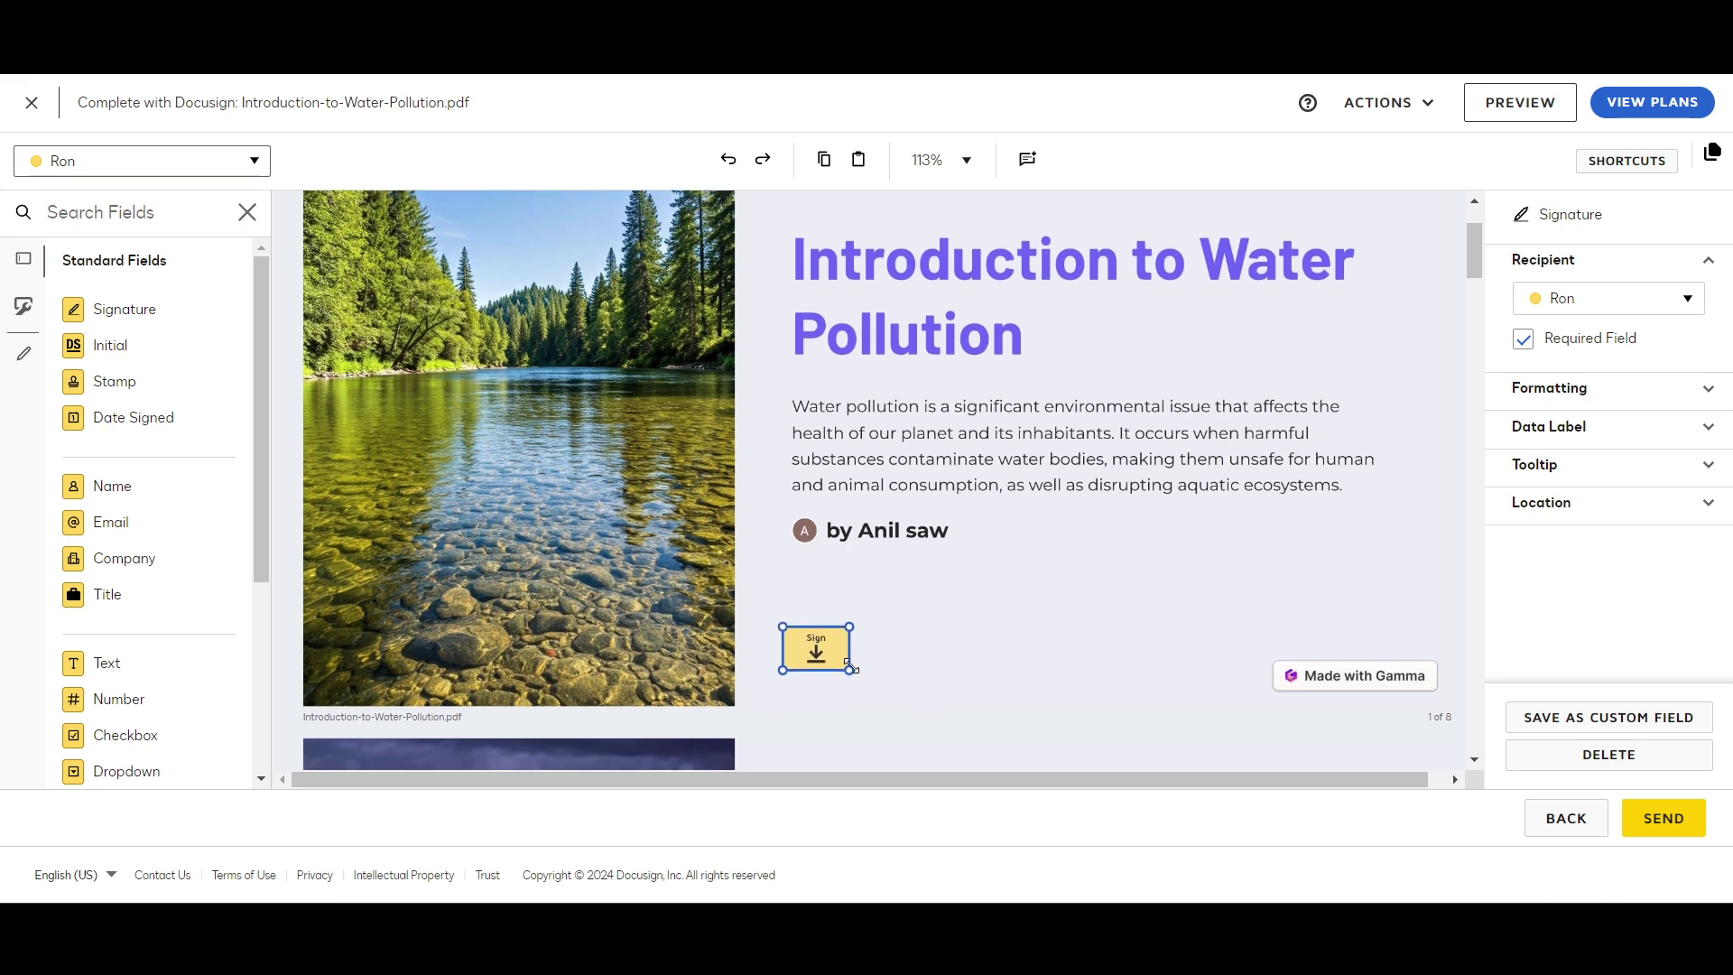
pyautogui.moveTo(849, 670); pyautogui.dragTo(896, 708)
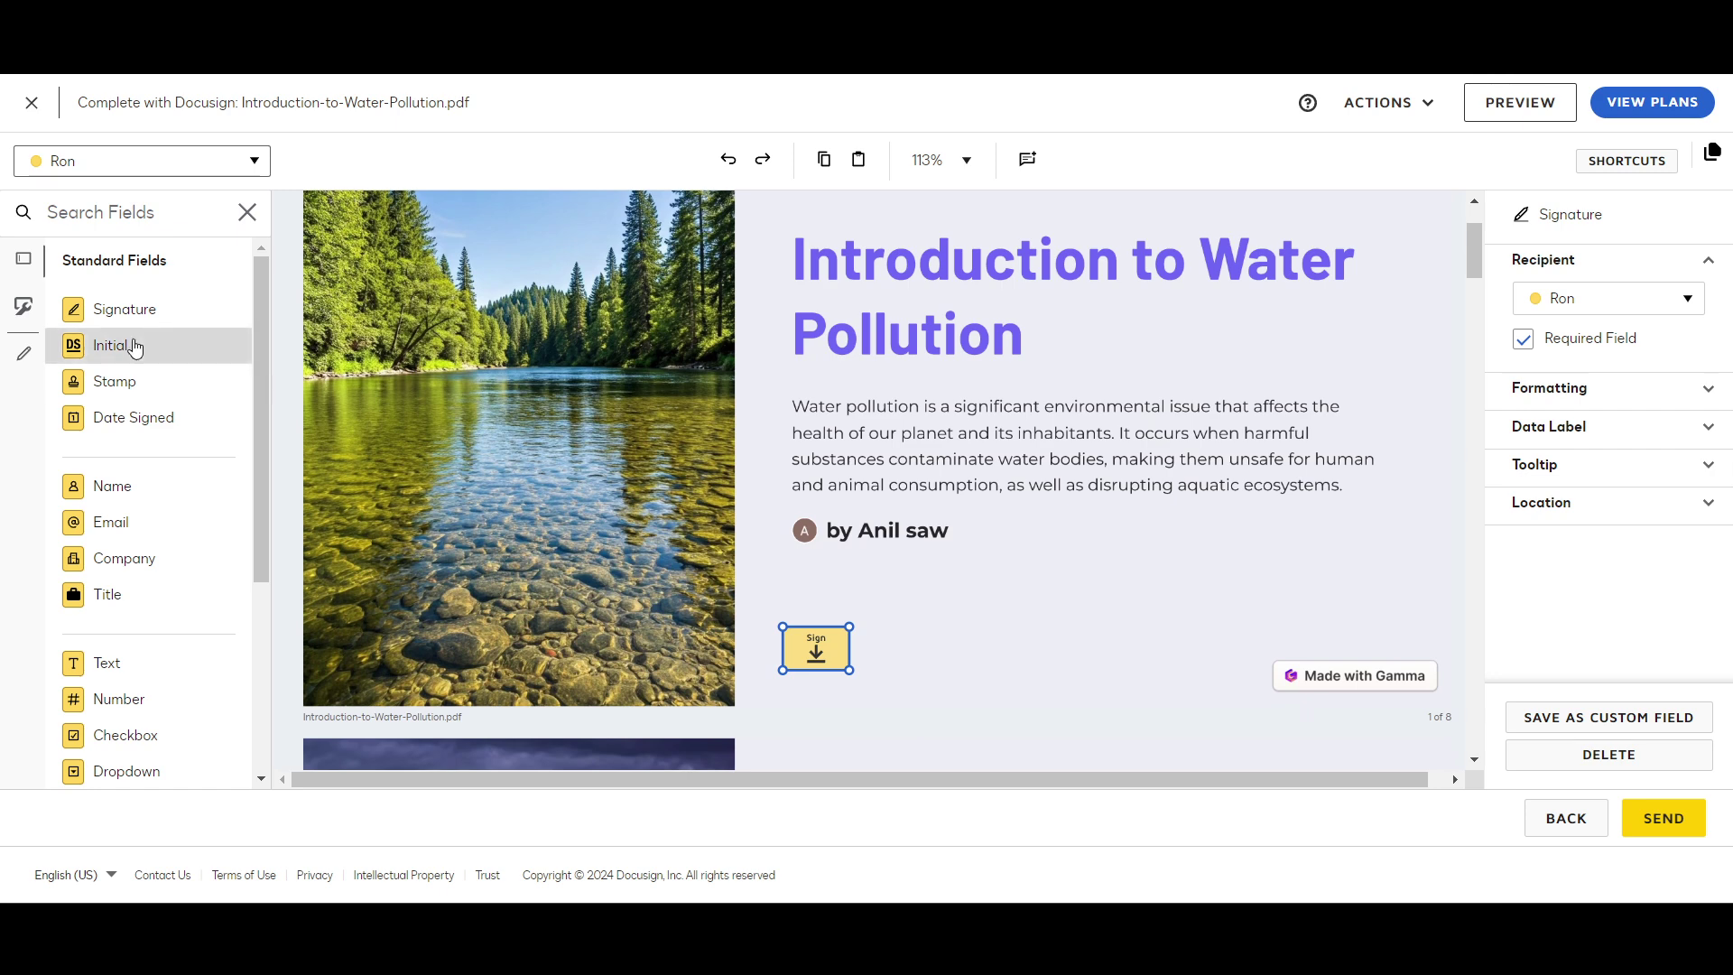
# Step: Add a Stamp field beside the signature and check it is assigned to the first recipient
pyautogui.moveTo(120, 381); pyautogui.dragTo(980, 634)
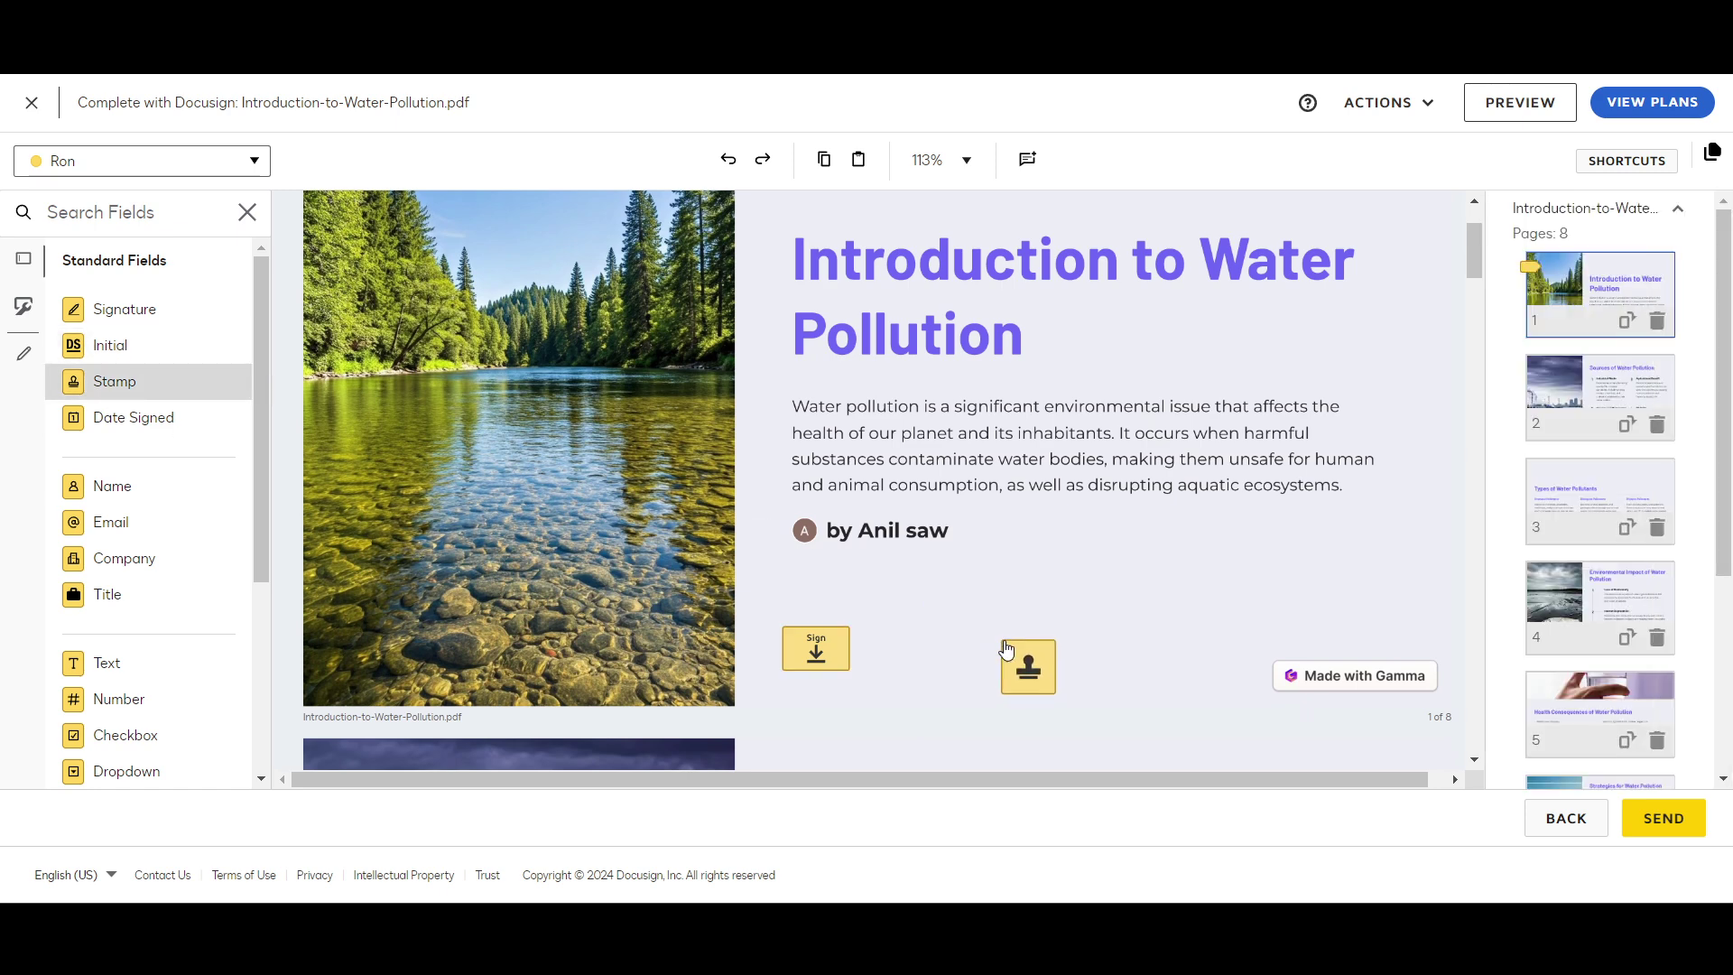
pyautogui.click(1001, 665)
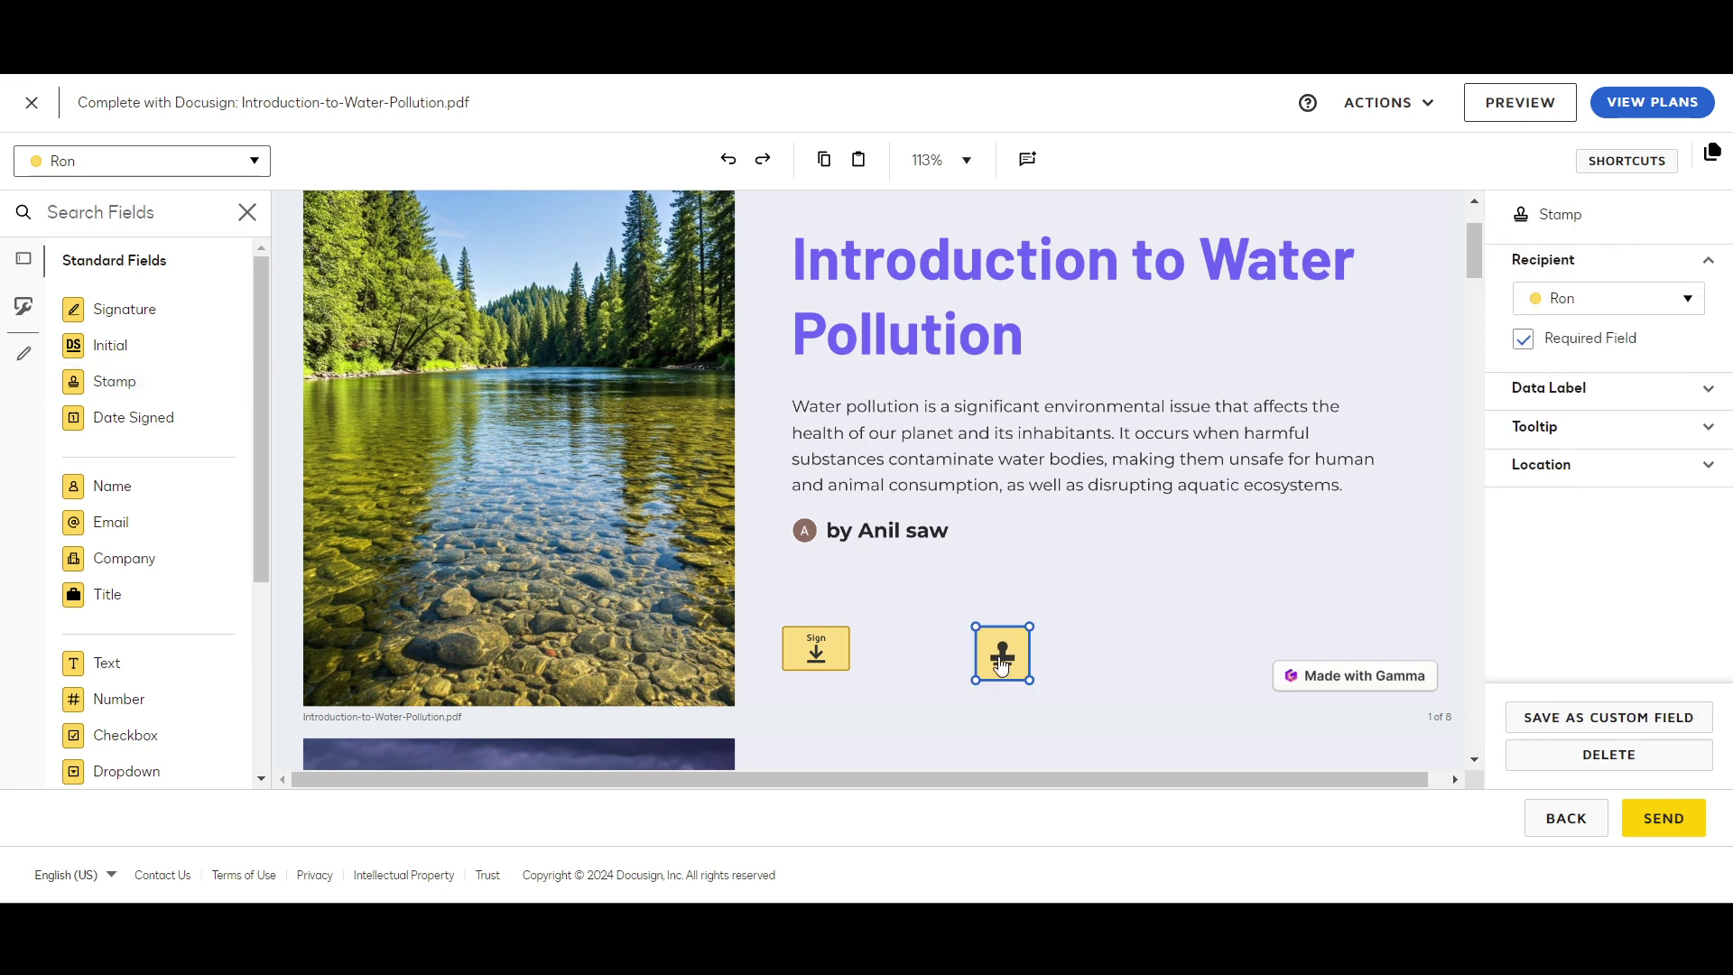
pyautogui.moveTo(1031, 681); pyautogui.dragTo(1088, 722)
pyautogui.click(1642, 303)
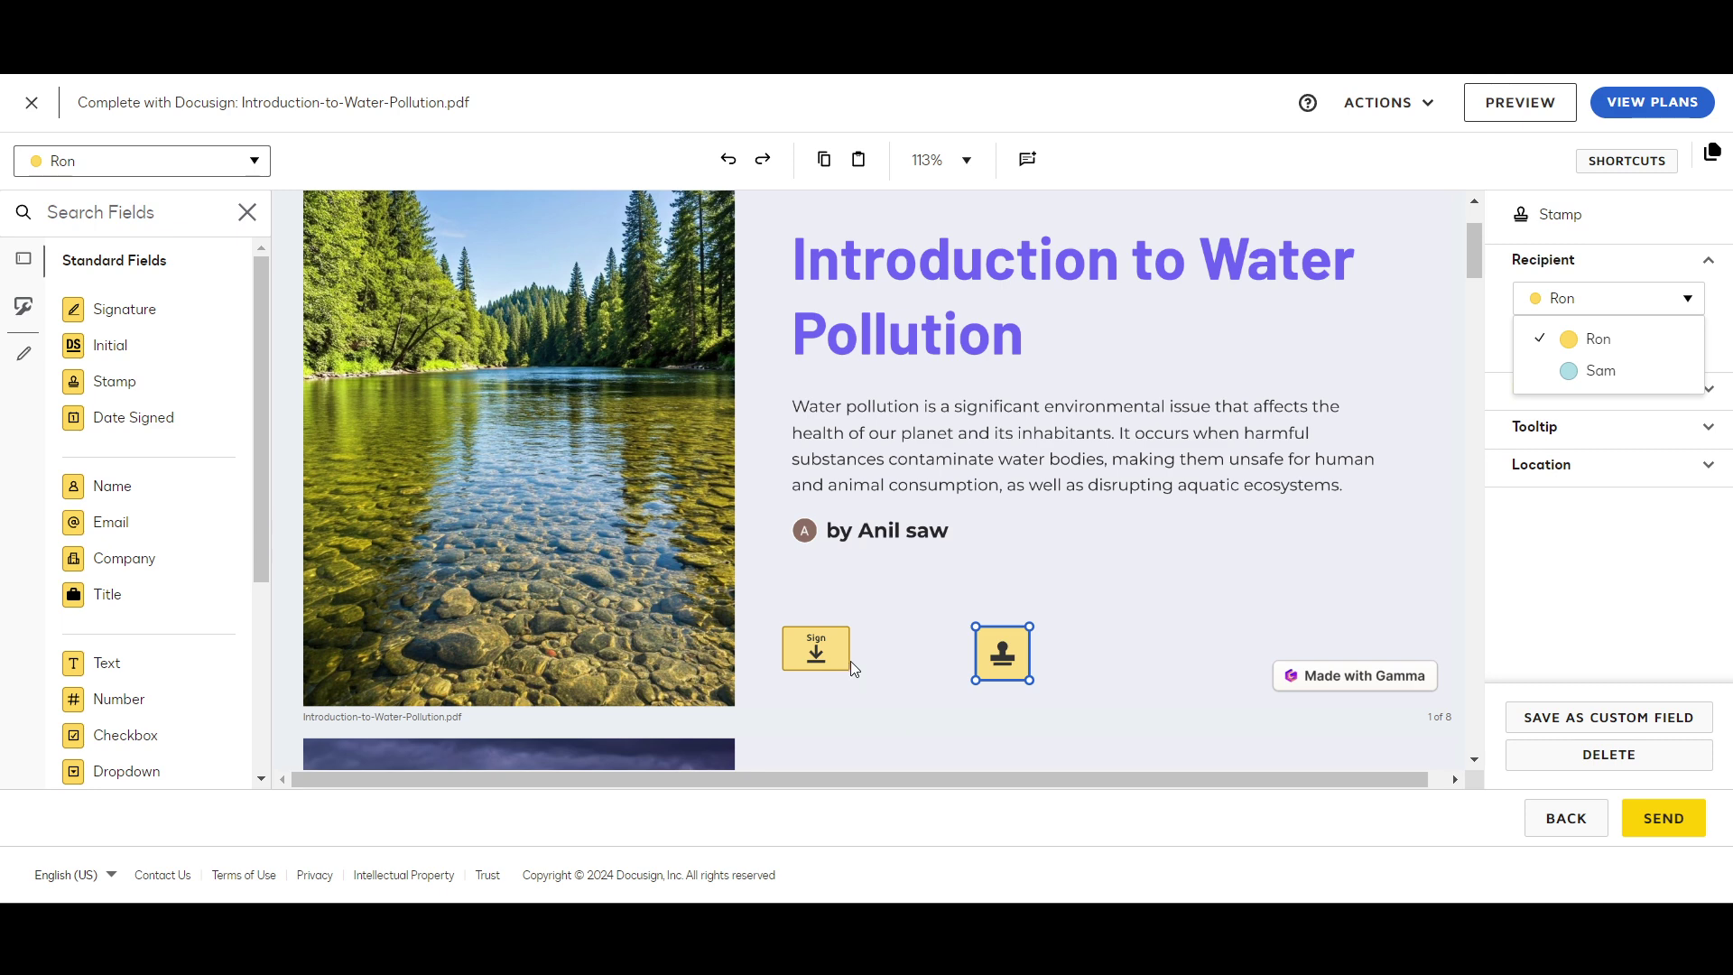
pyautogui.click(821, 665)
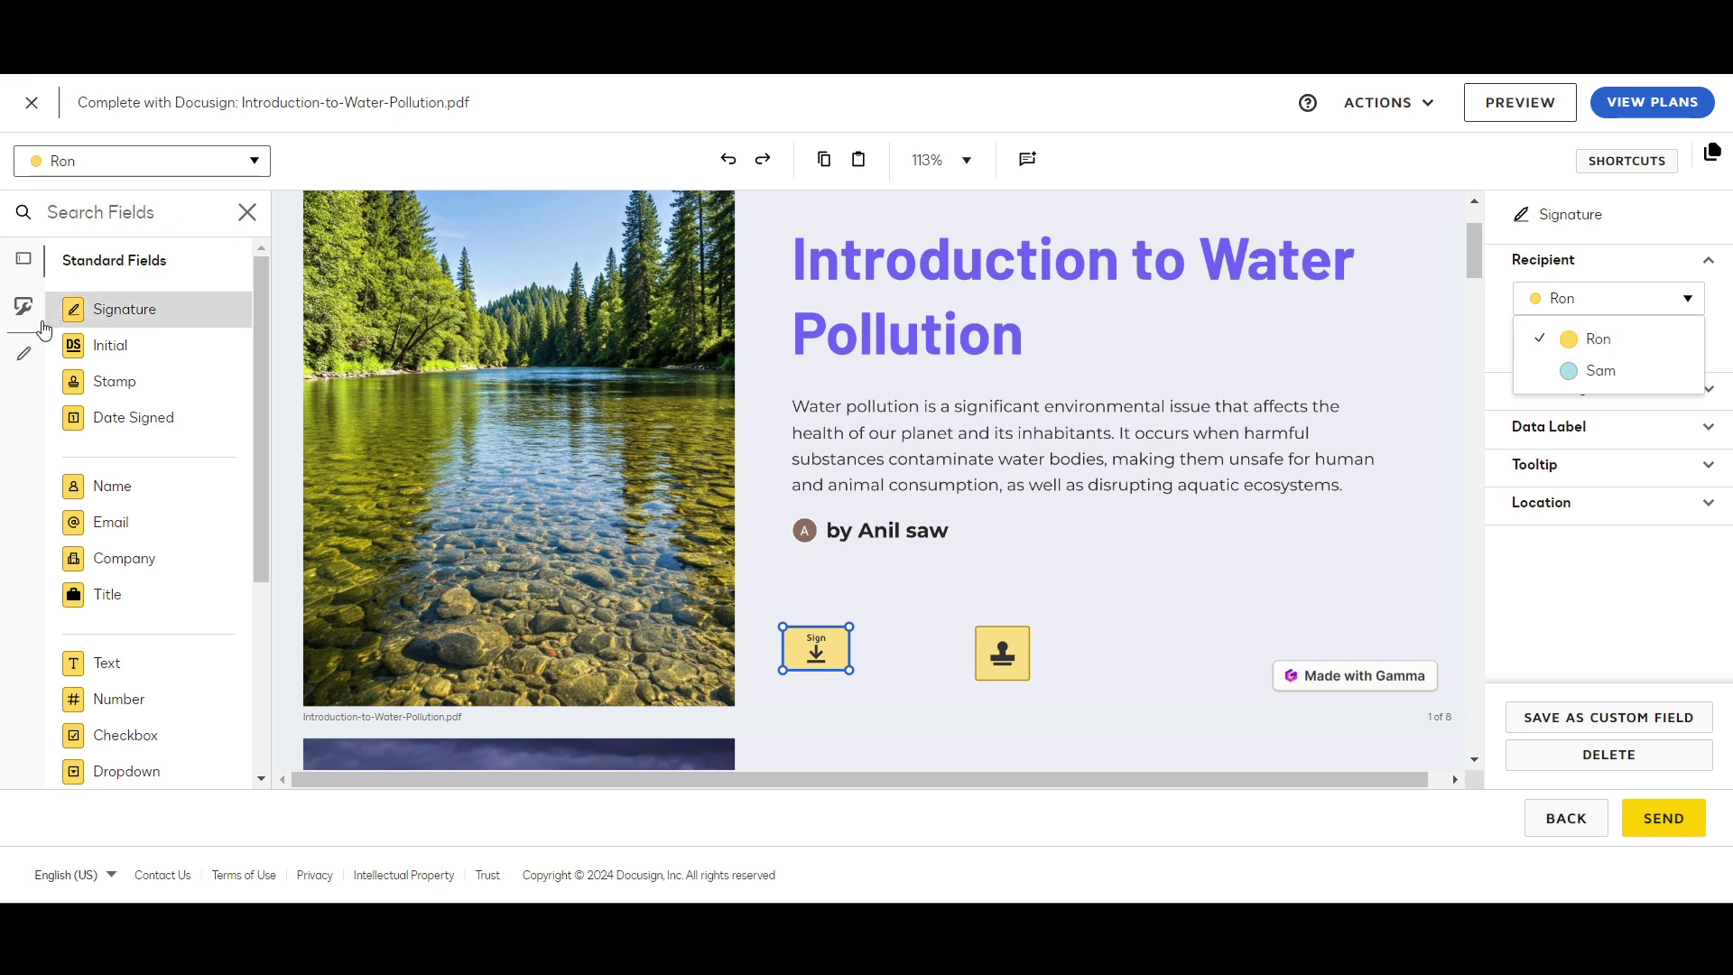
# Step: Place a second Signature field on page 1 and assign it to Sam
pyautogui.moveTo(91, 314)
pyautogui.mouseDown()
pyautogui.moveTo(343, 406)
pyautogui.moveTo(889, 656)
pyautogui.moveTo(873, 633)
pyautogui.mouseUp()
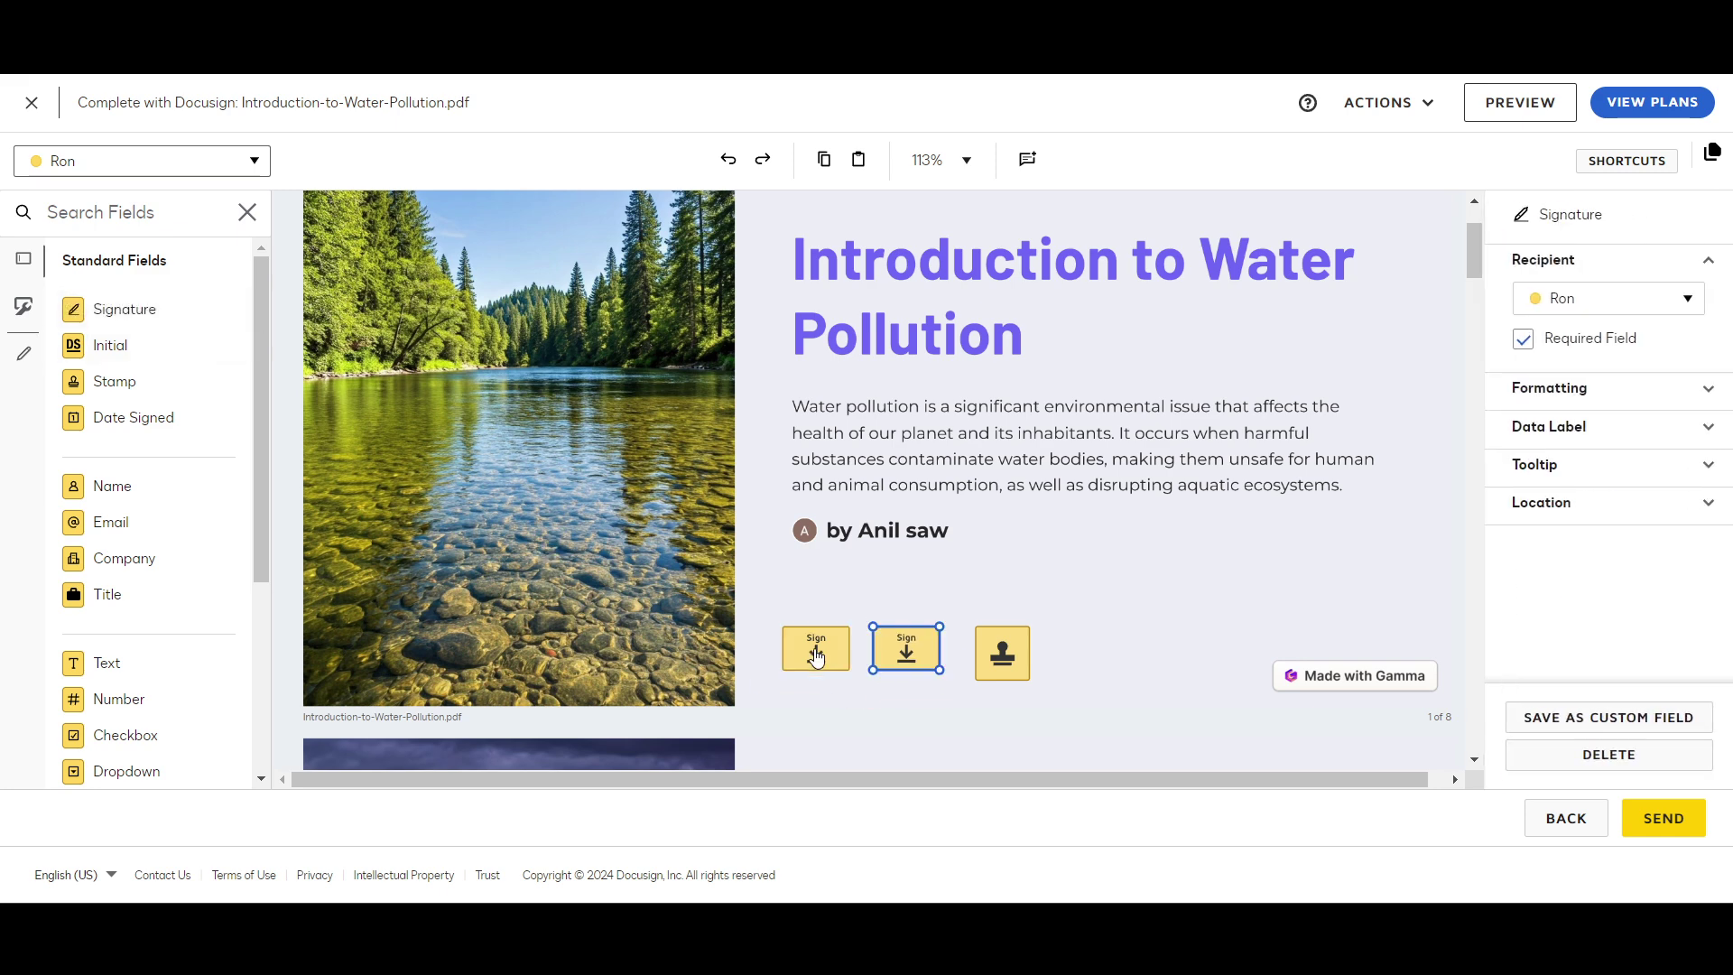
pyautogui.click(816, 656)
pyautogui.click(900, 654)
pyautogui.click(1670, 299)
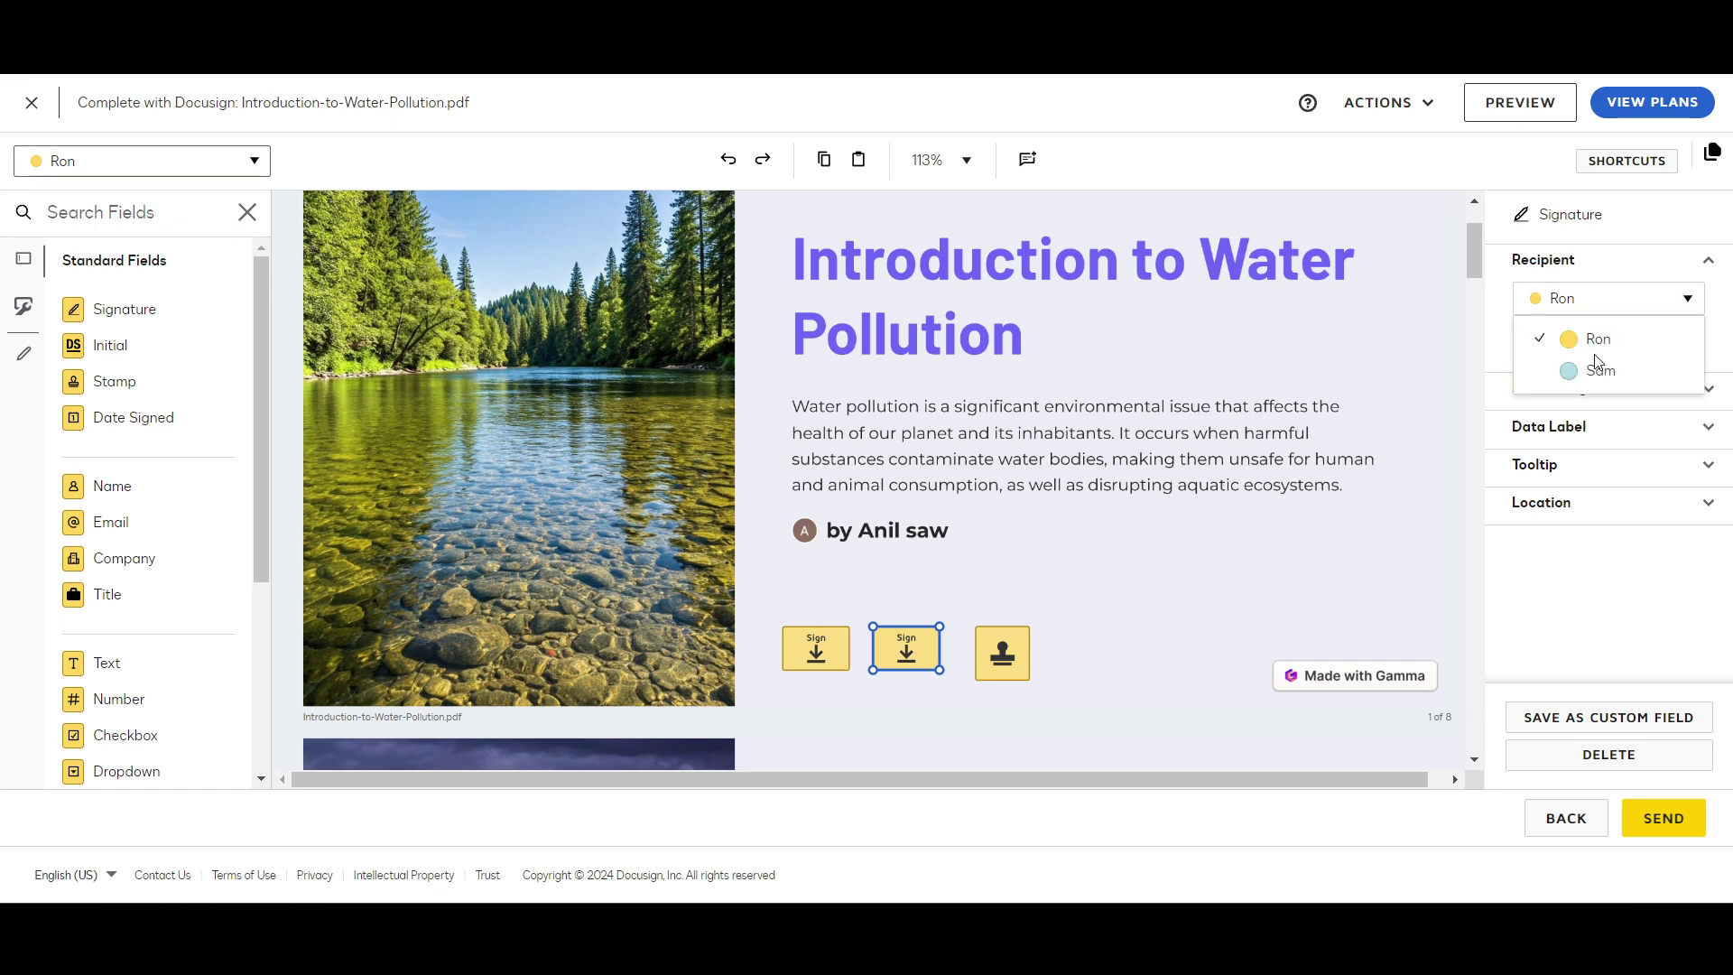
pyautogui.click(1596, 369)
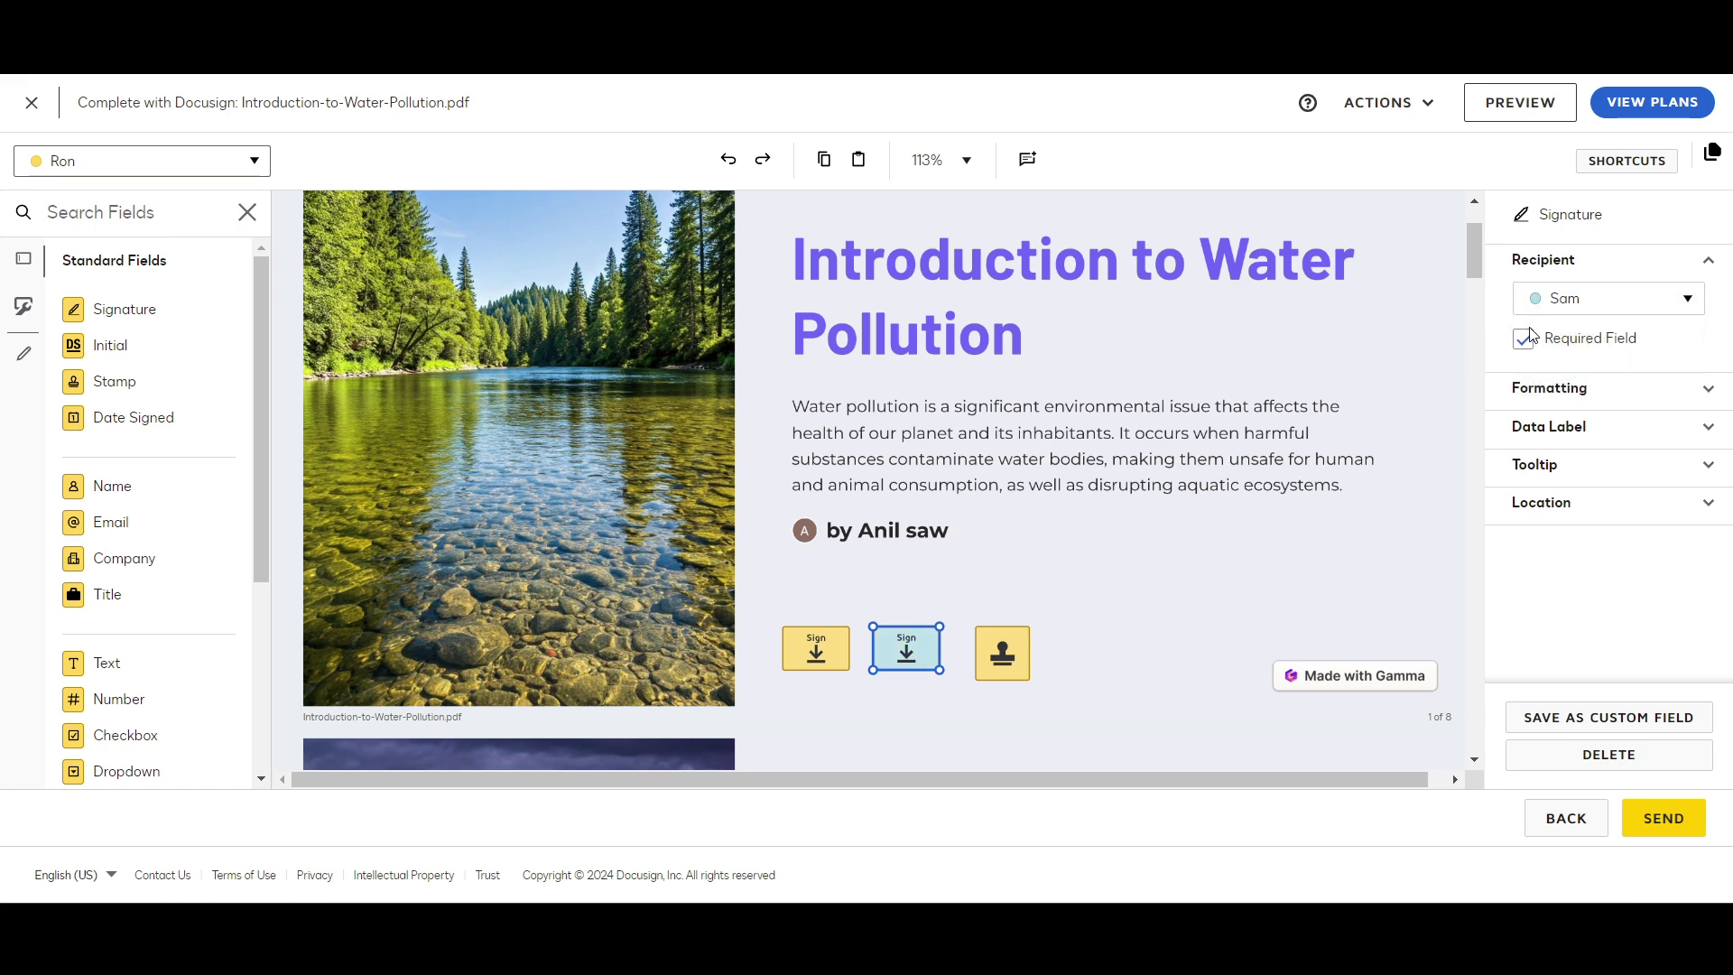
# Step: Expand the field's Formatting and Data Label properties to edit its data label
pyautogui.click(1561, 397)
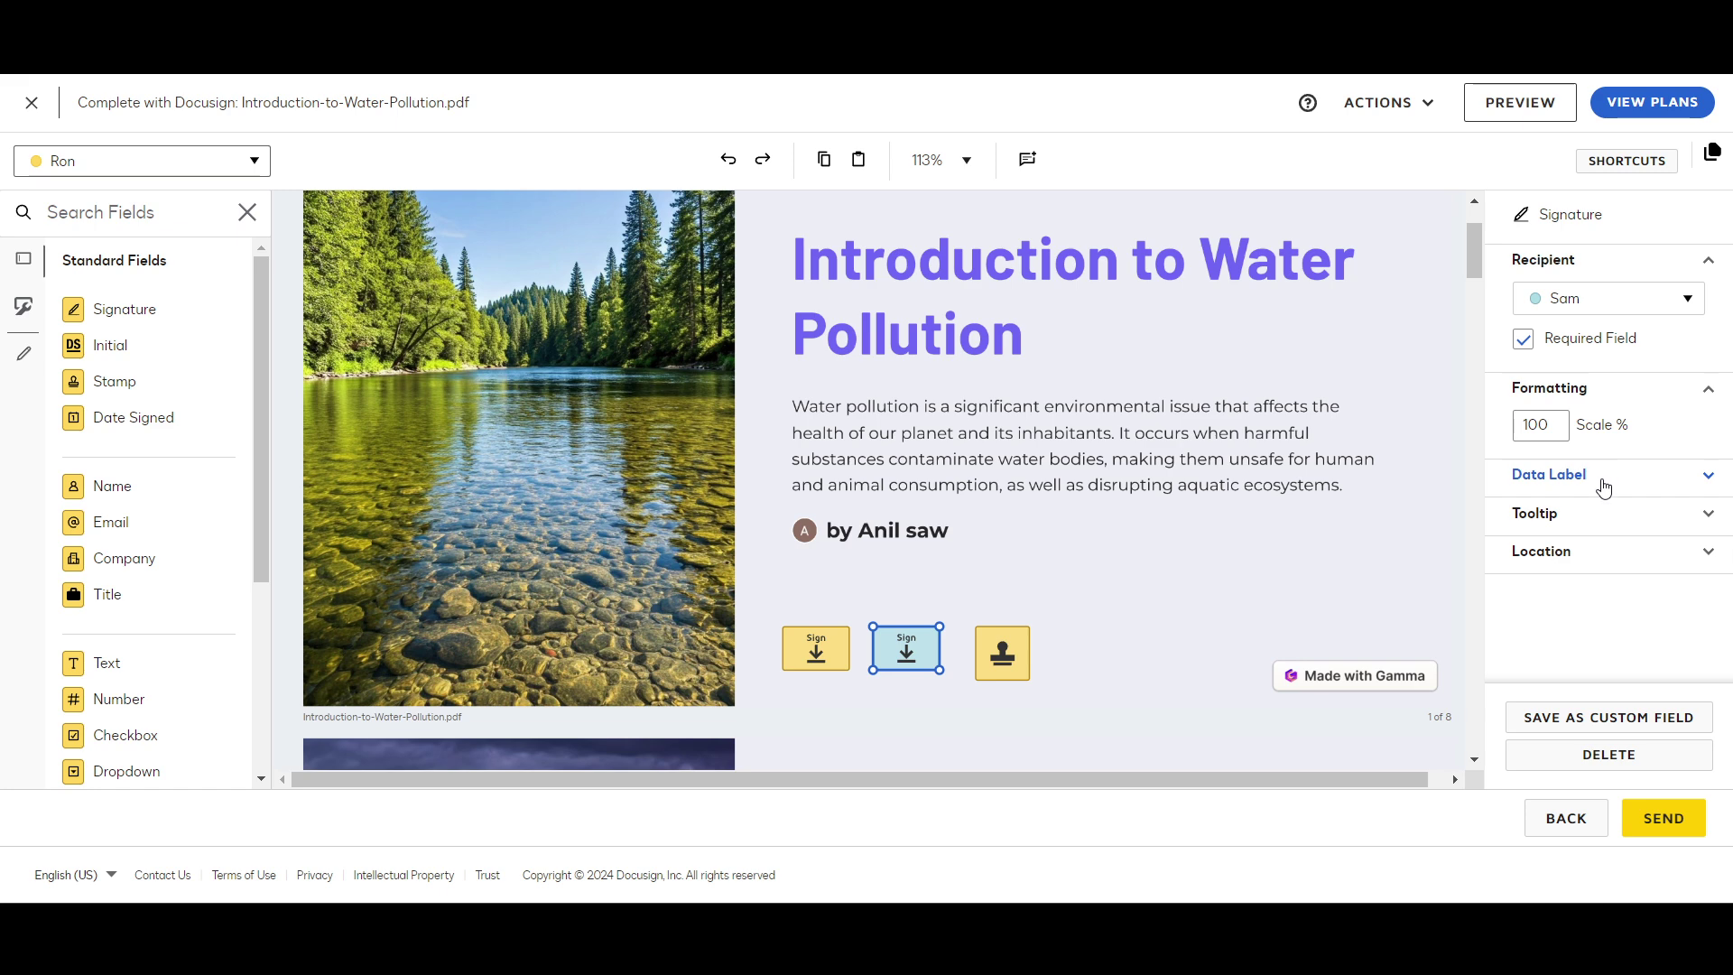
pyautogui.click(1603, 489)
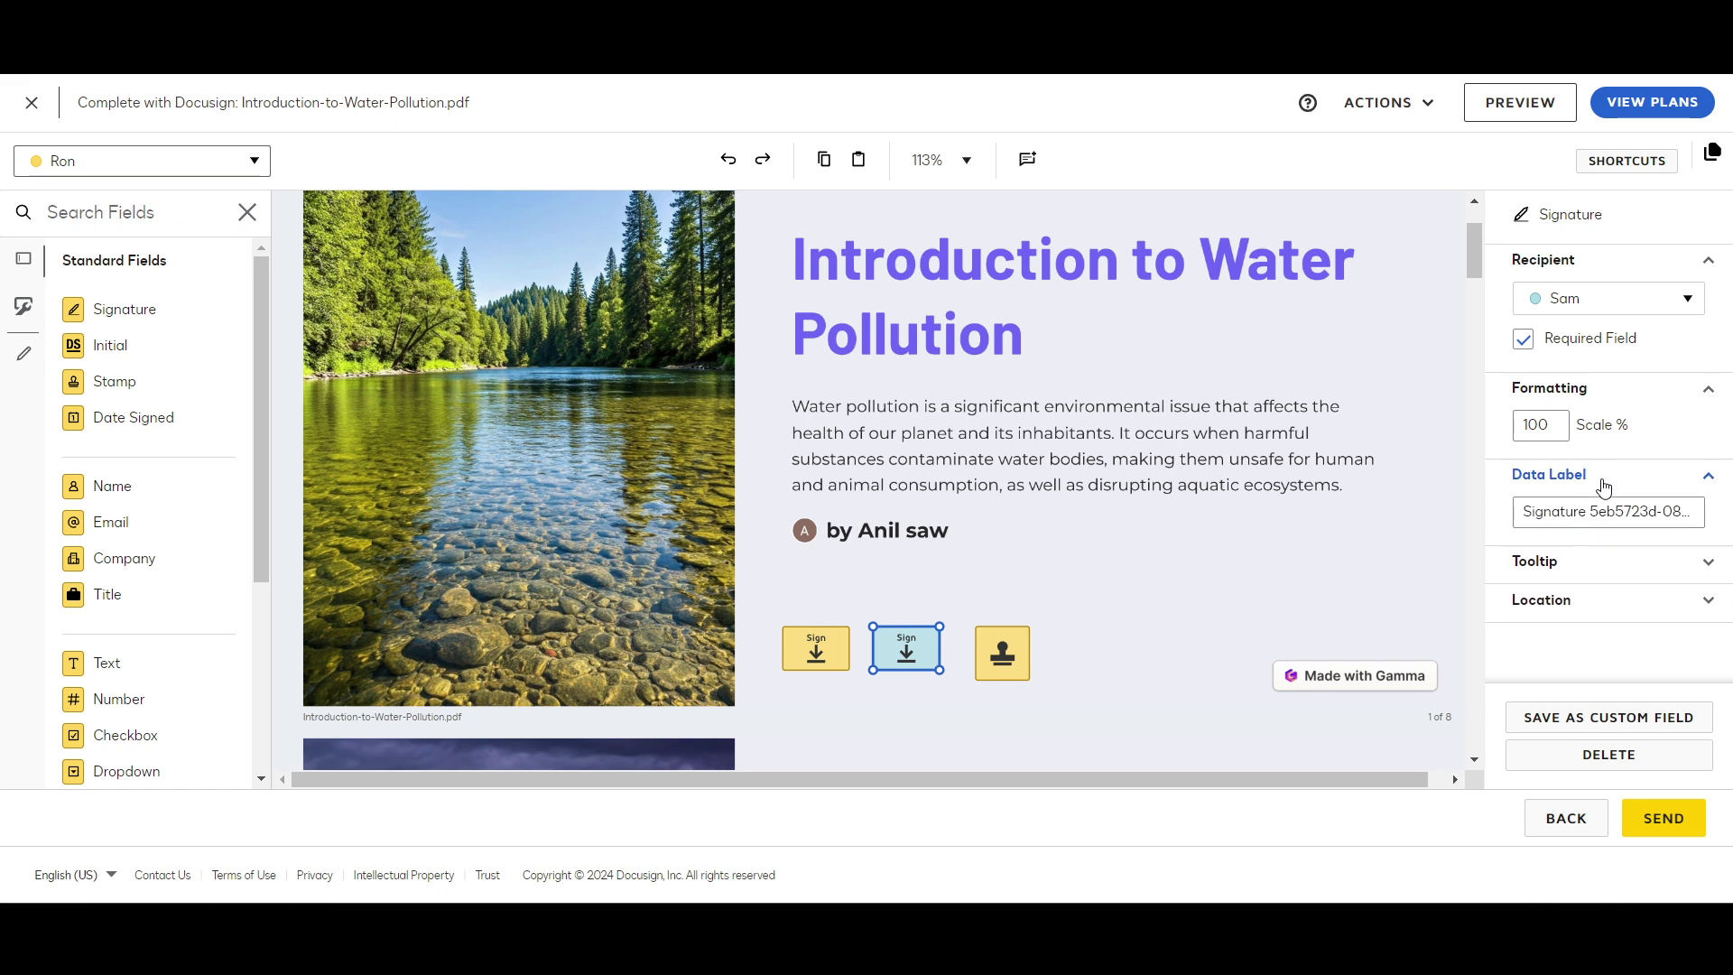
pyautogui.click(1560, 513)
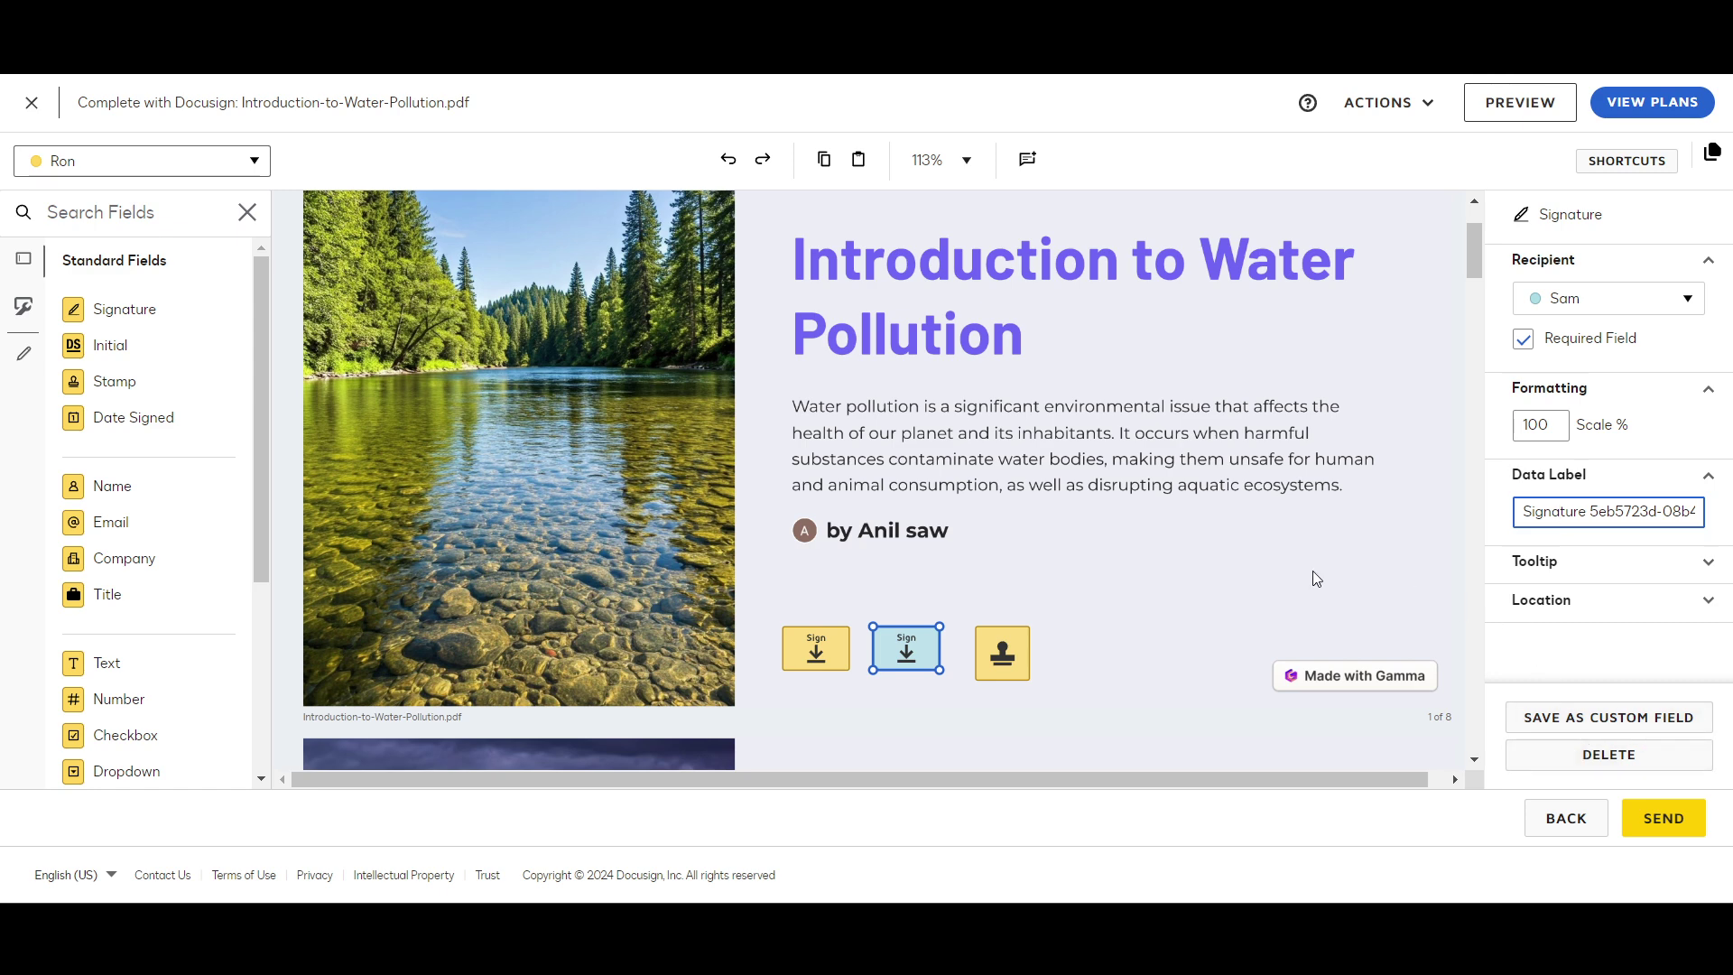
pyautogui.scroll(-3, 1313, 570)
# Step: Add a Name field for Ron above the first signature, set to First Name
pyautogui.scroll(4, 888, 438)
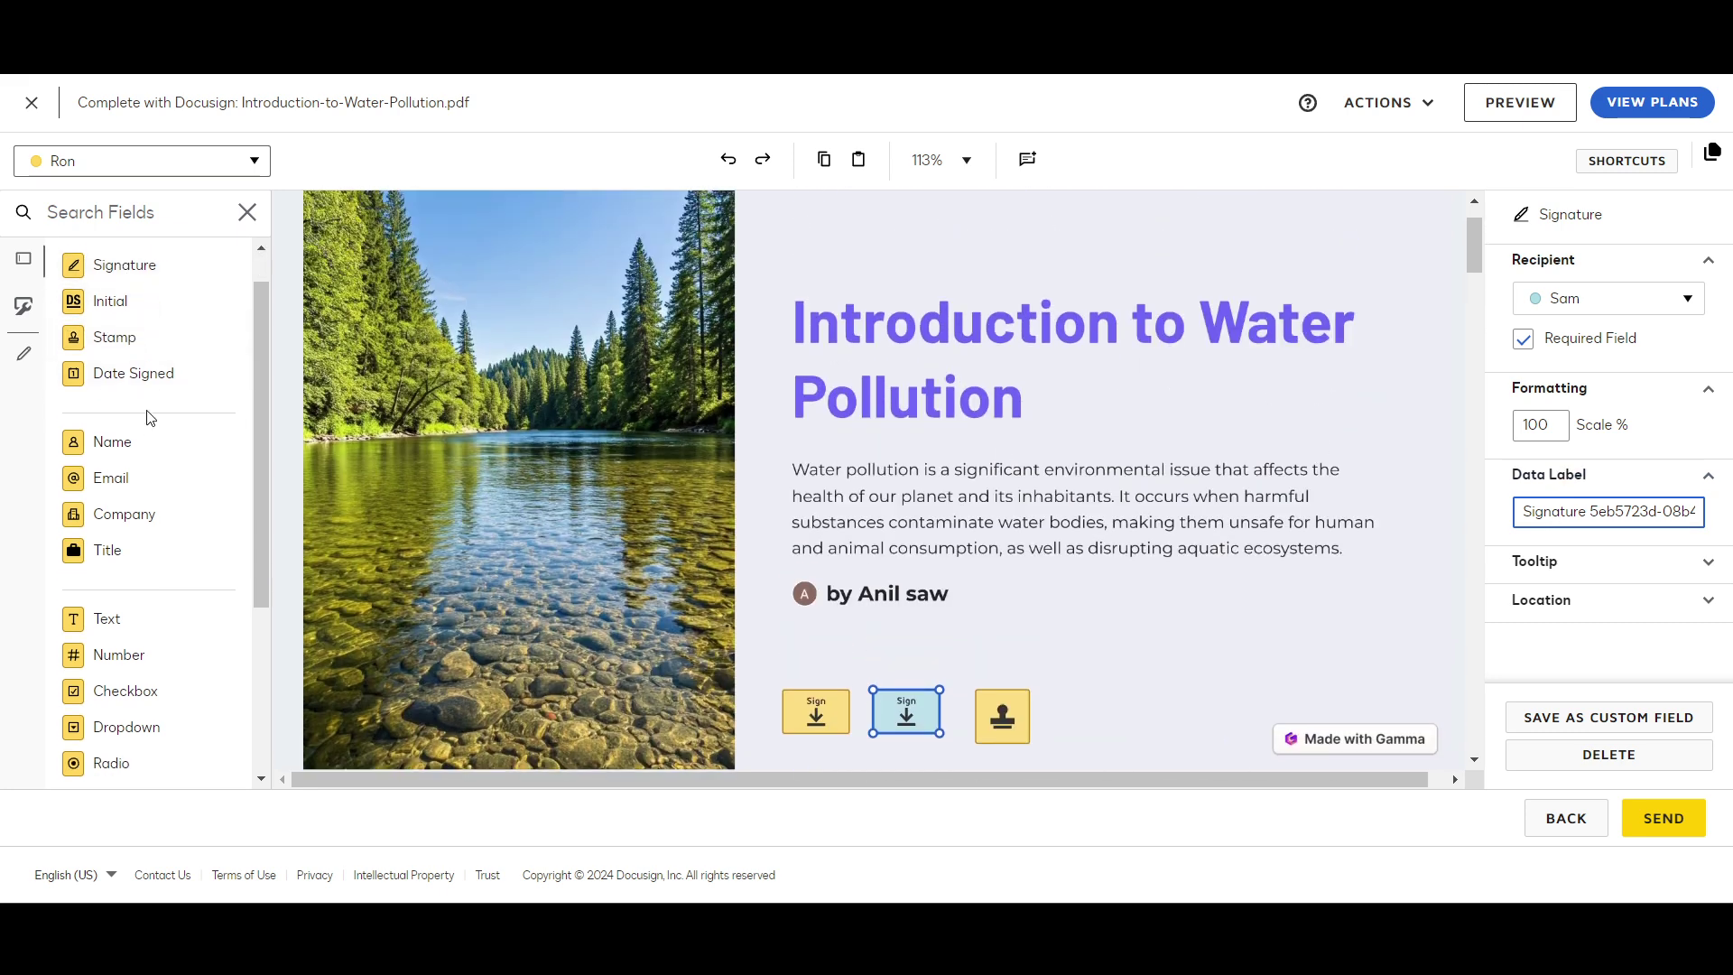
pyautogui.scroll(-3, 140, 370)
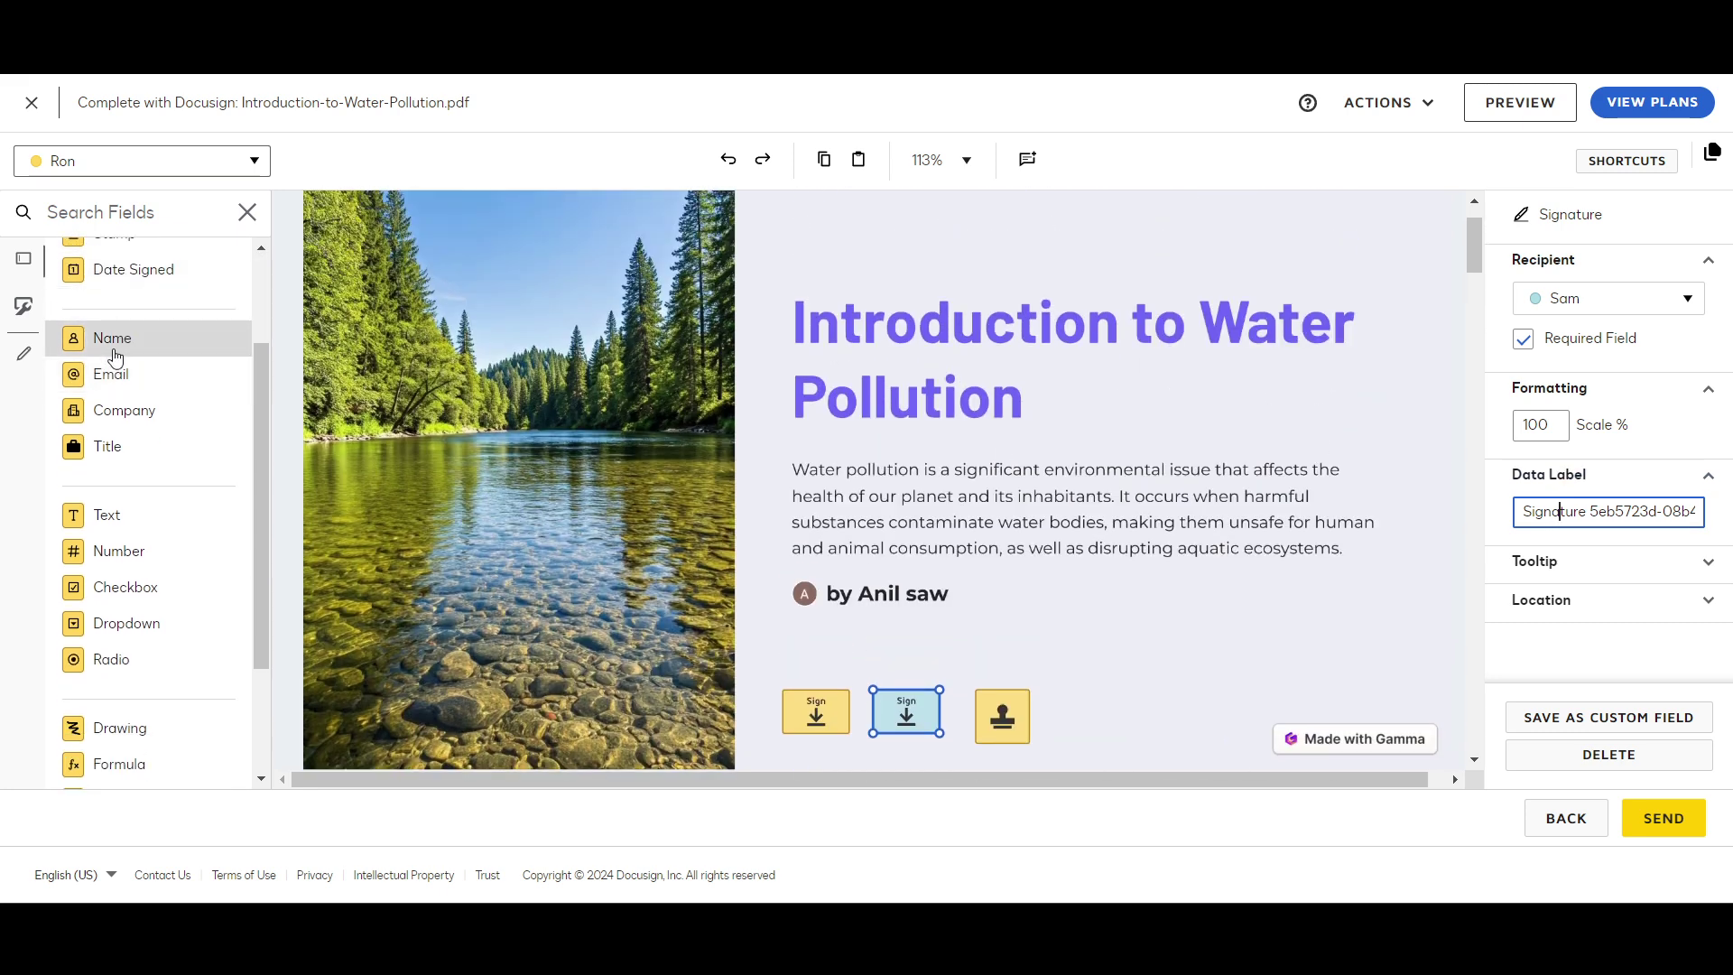
pyautogui.moveTo(109, 350); pyautogui.dragTo(787, 668)
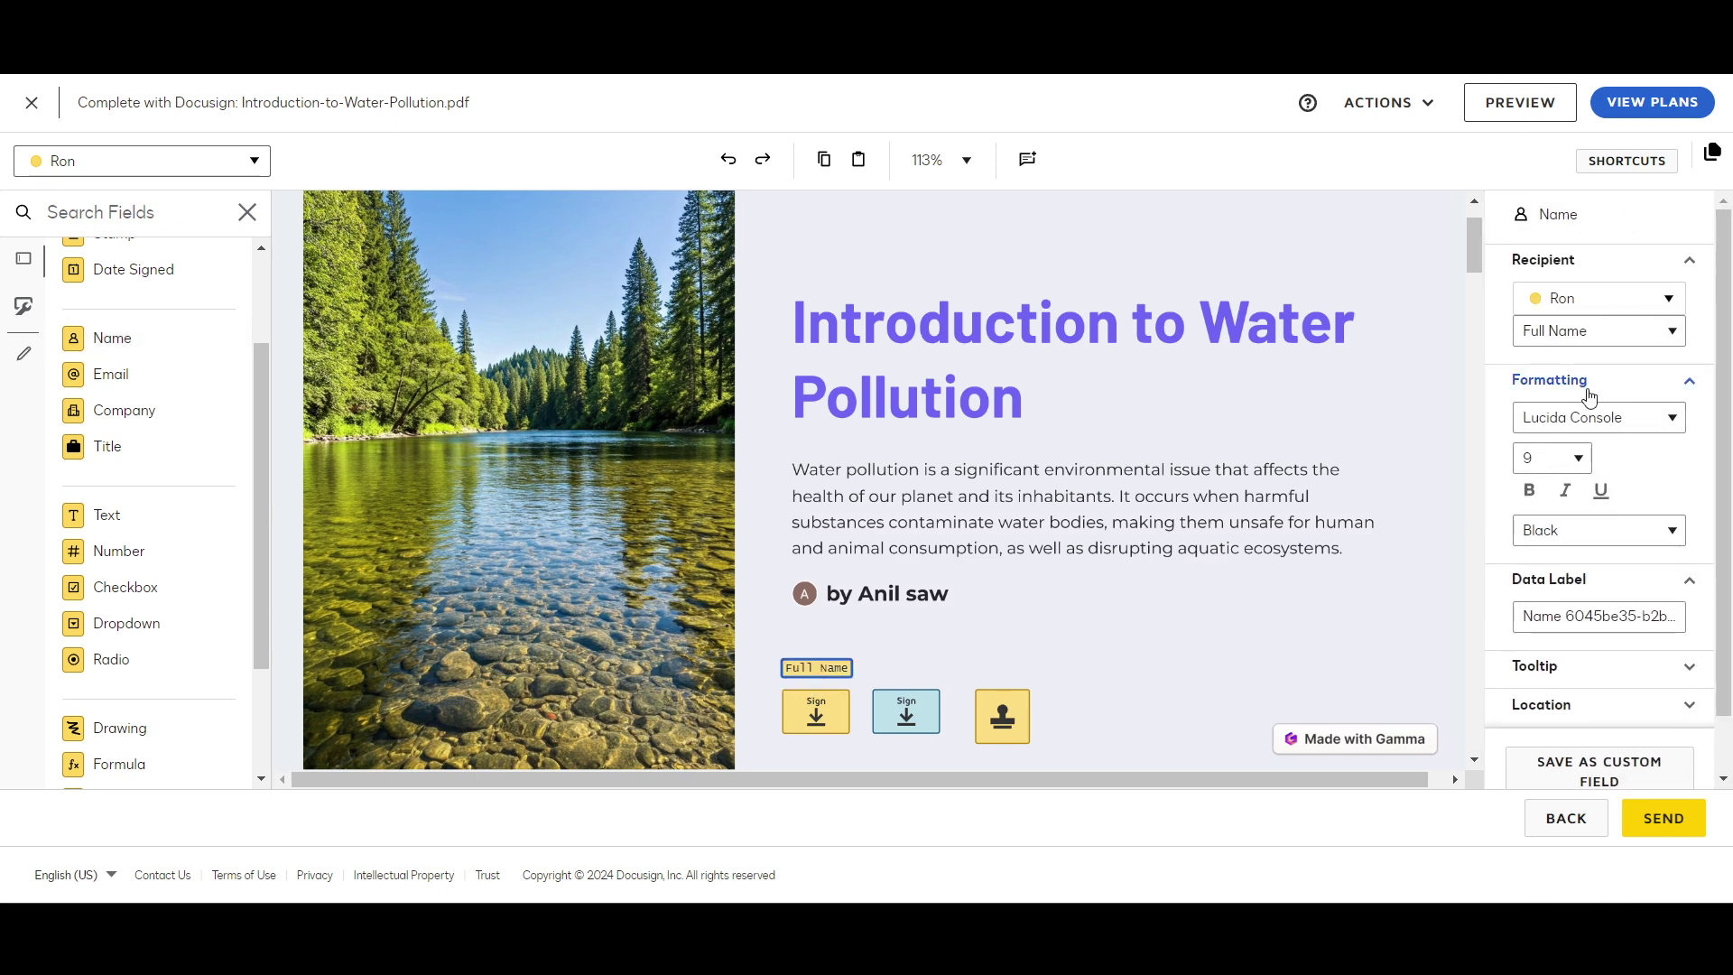
pyautogui.click(1589, 333)
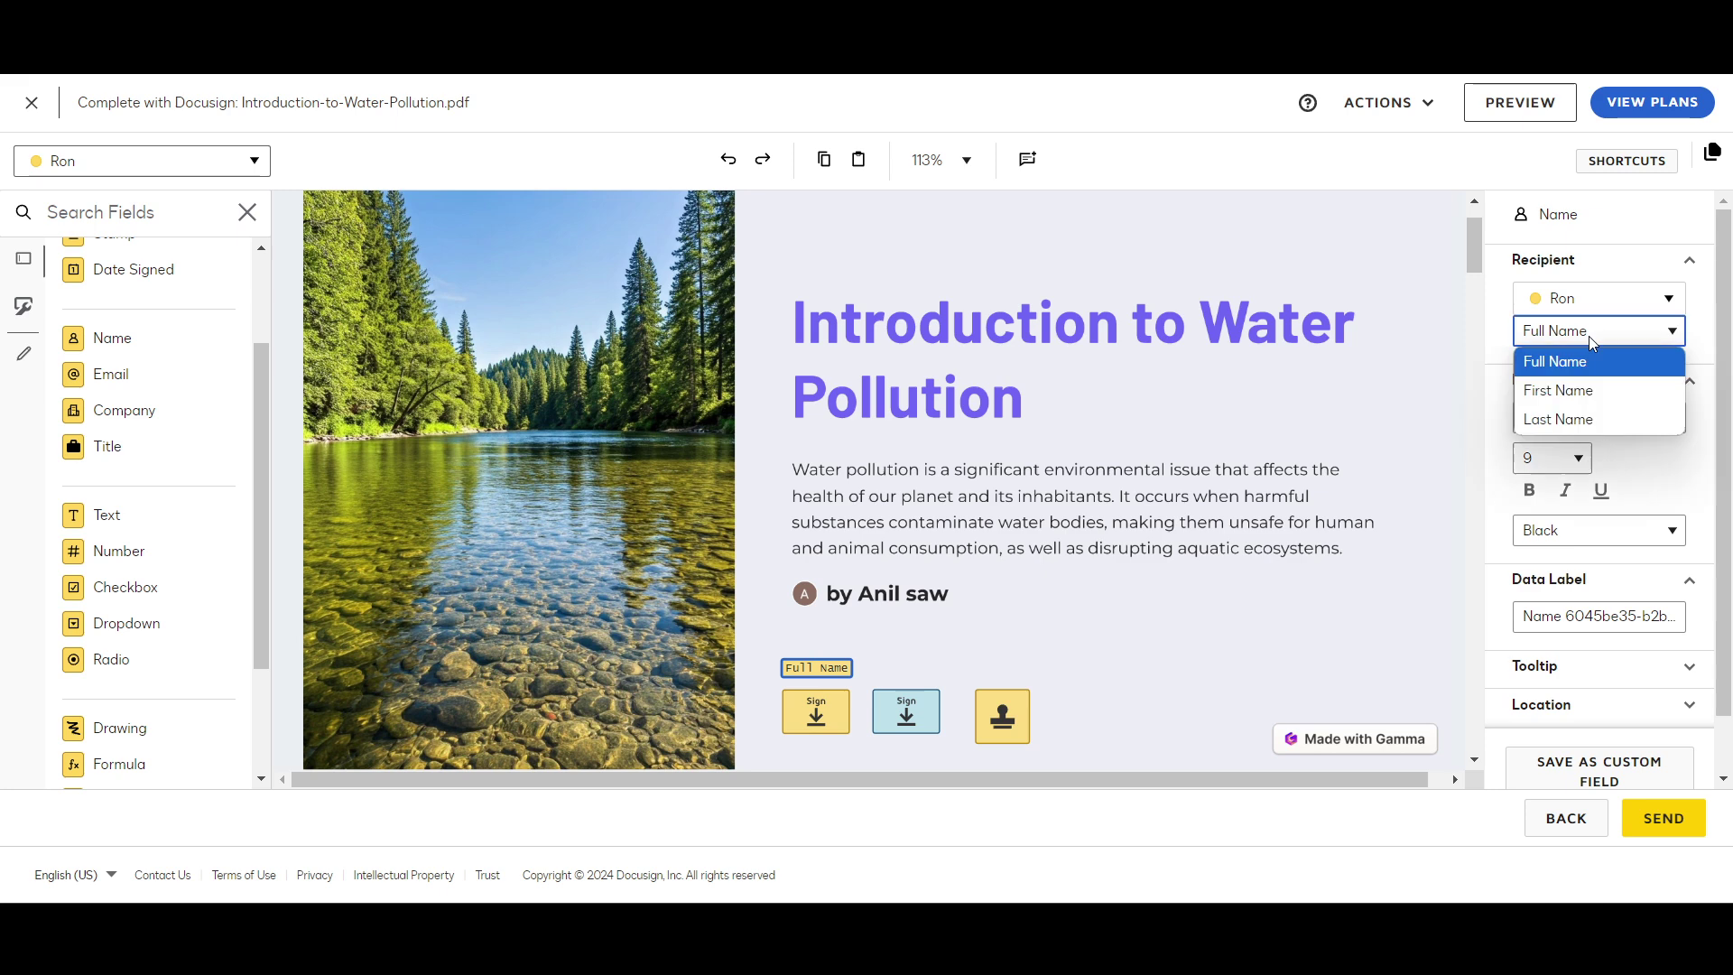
pyautogui.click(1578, 390)
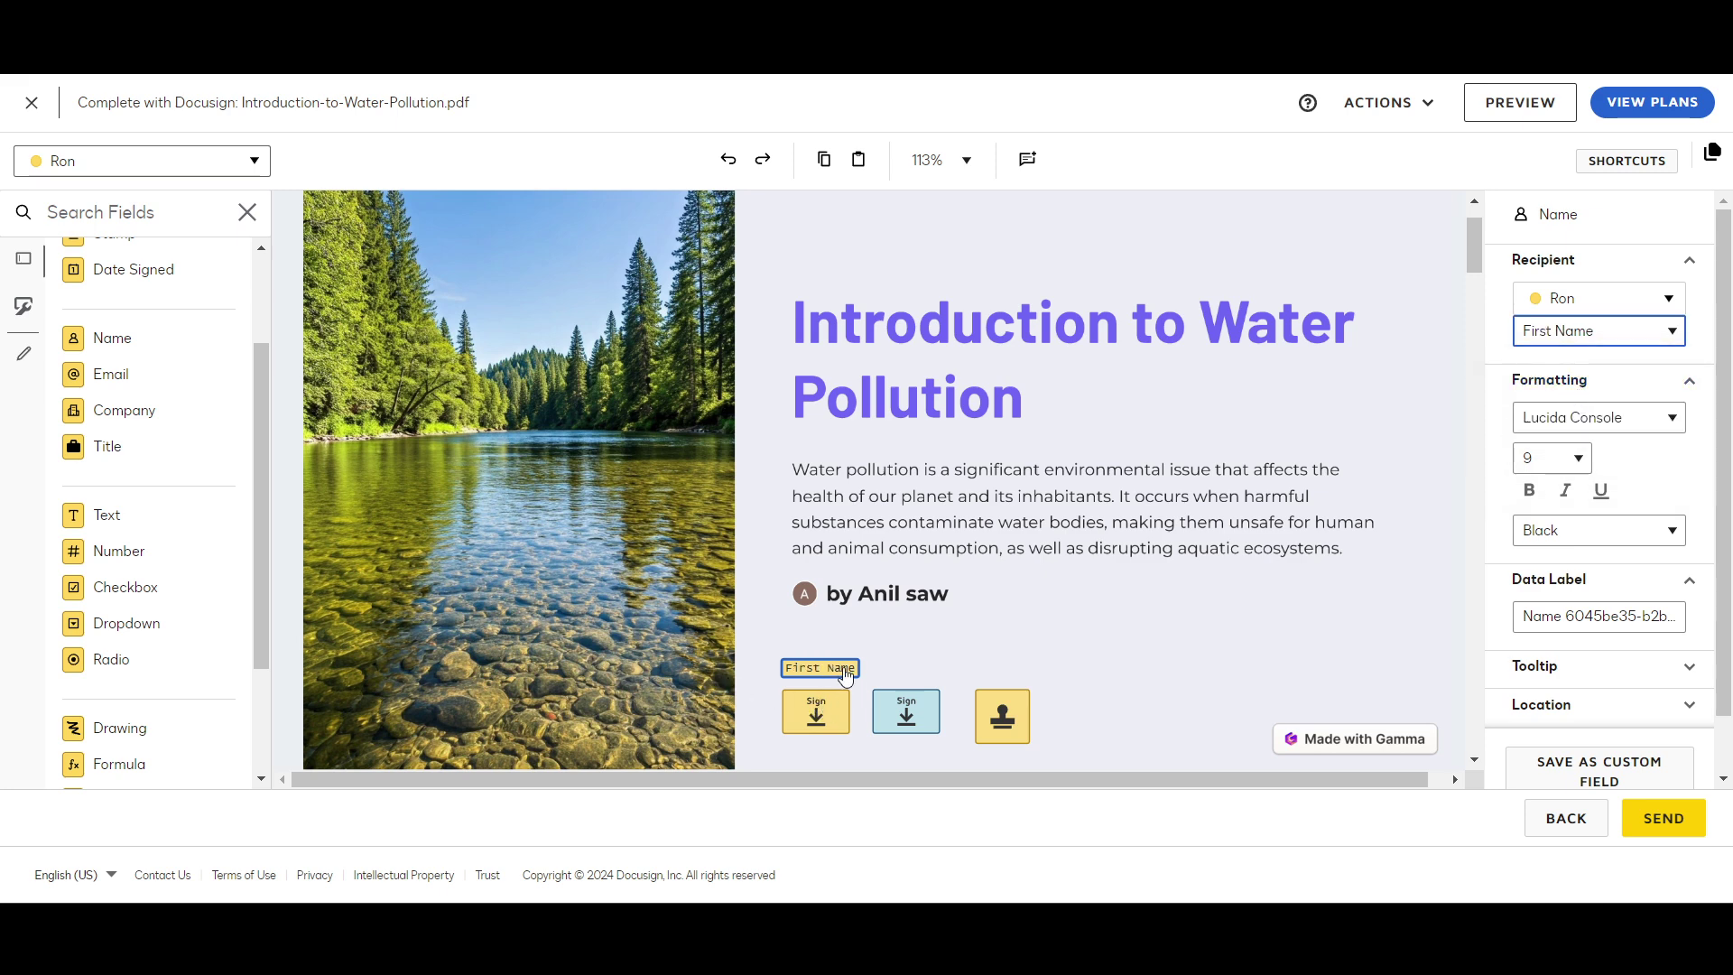
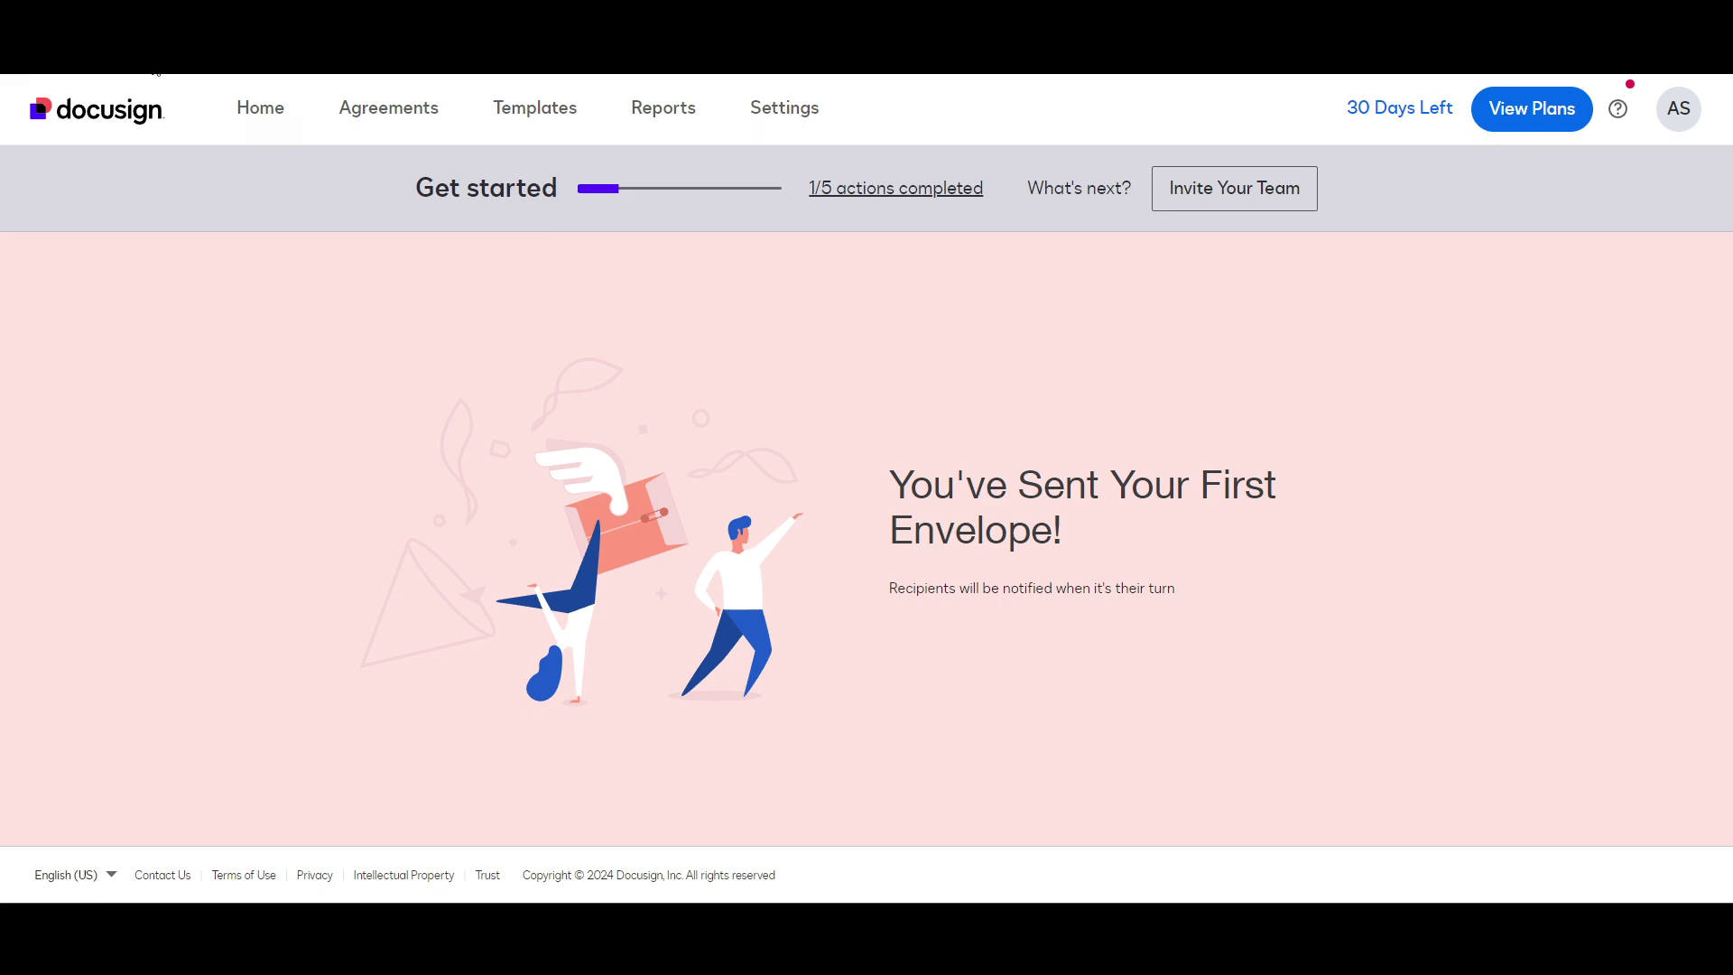
# Step: Go back to Home and check the water-pollution envelope waiting for 2 others
pyautogui.click(263, 121)
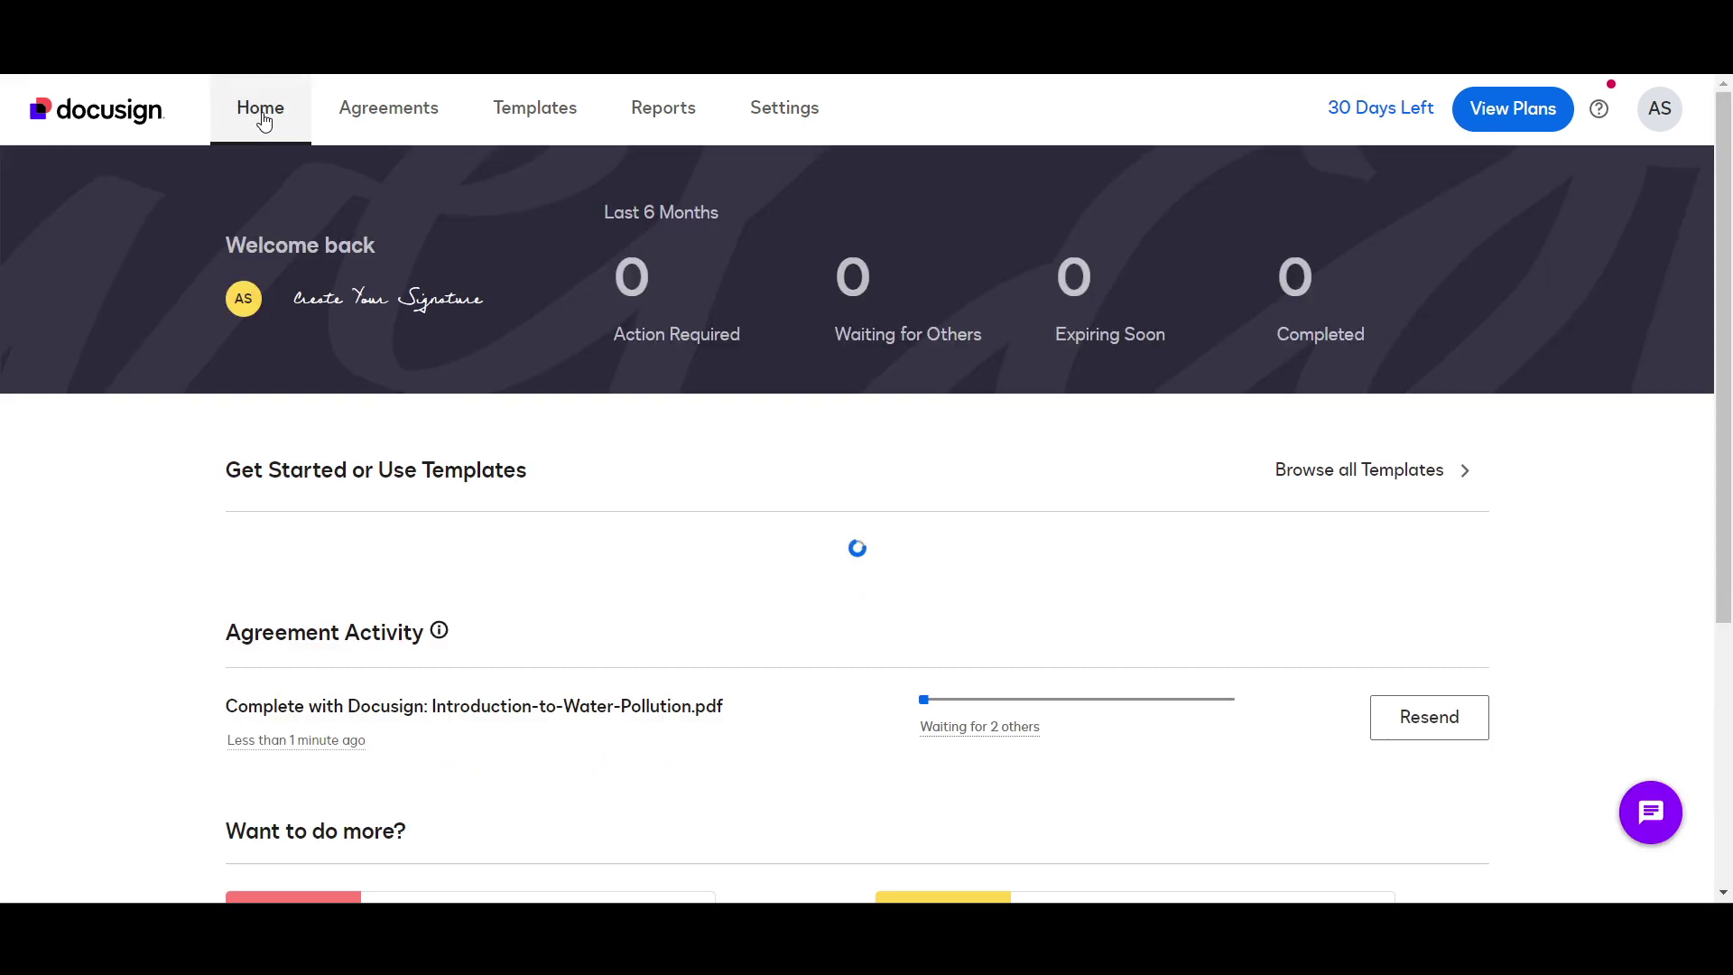
pyautogui.scroll(-7, 845, 738)
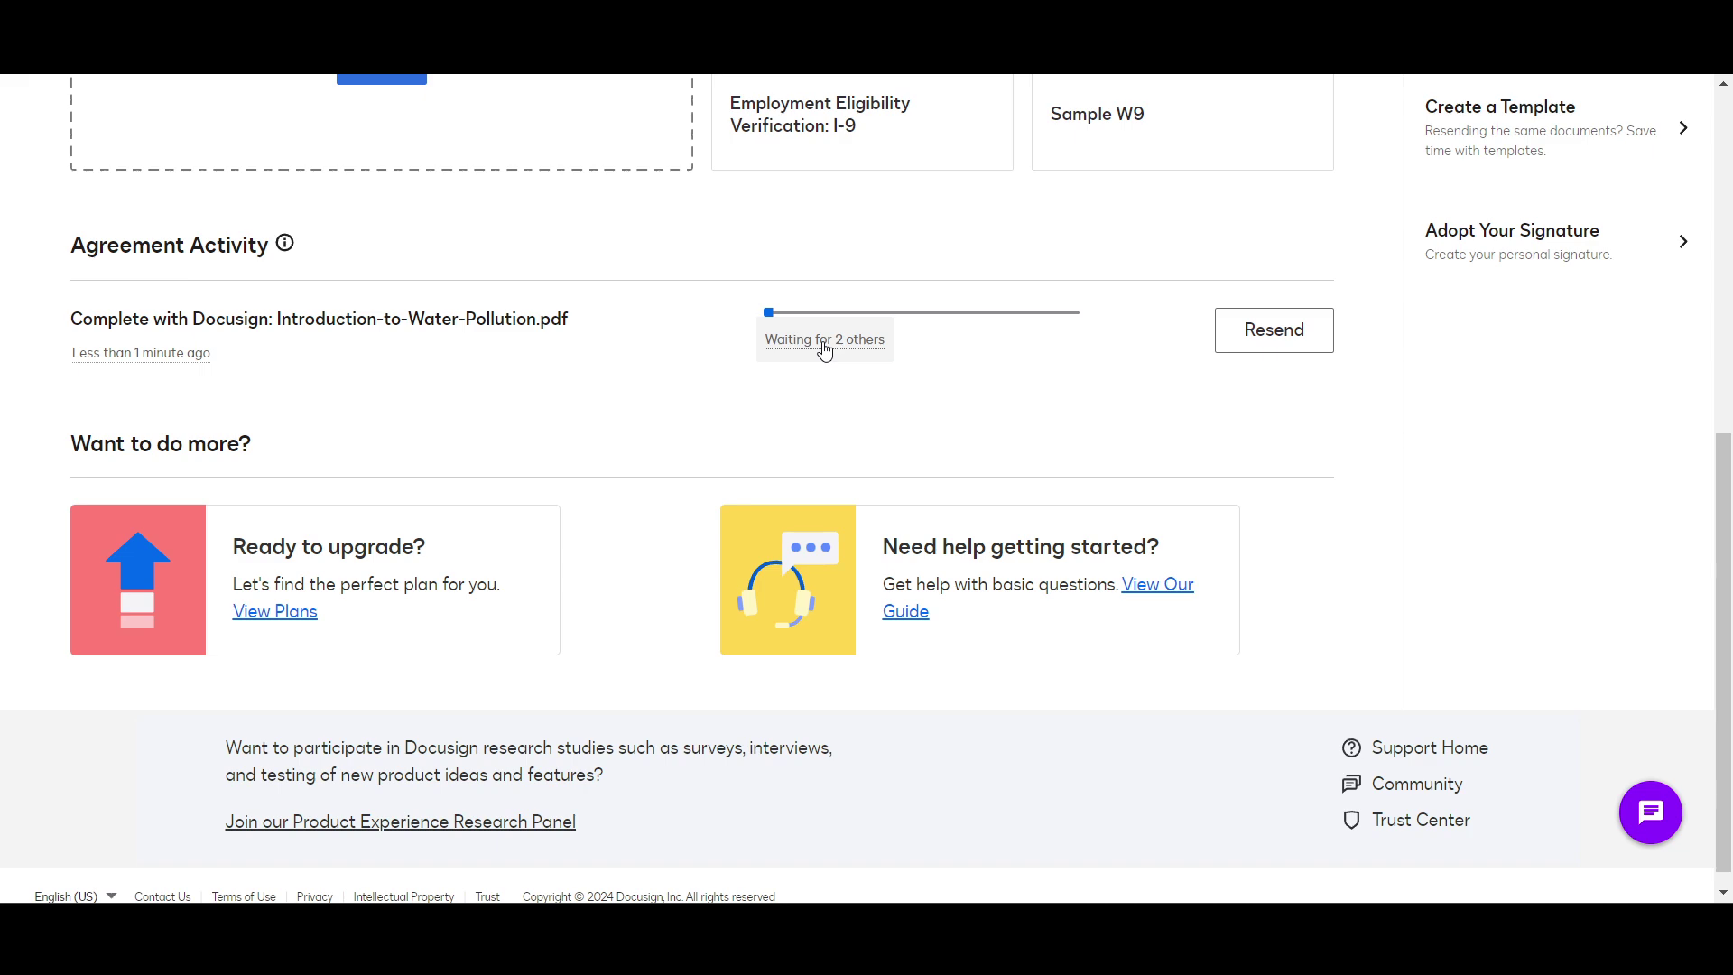
pyautogui.scroll(1, 822, 350)
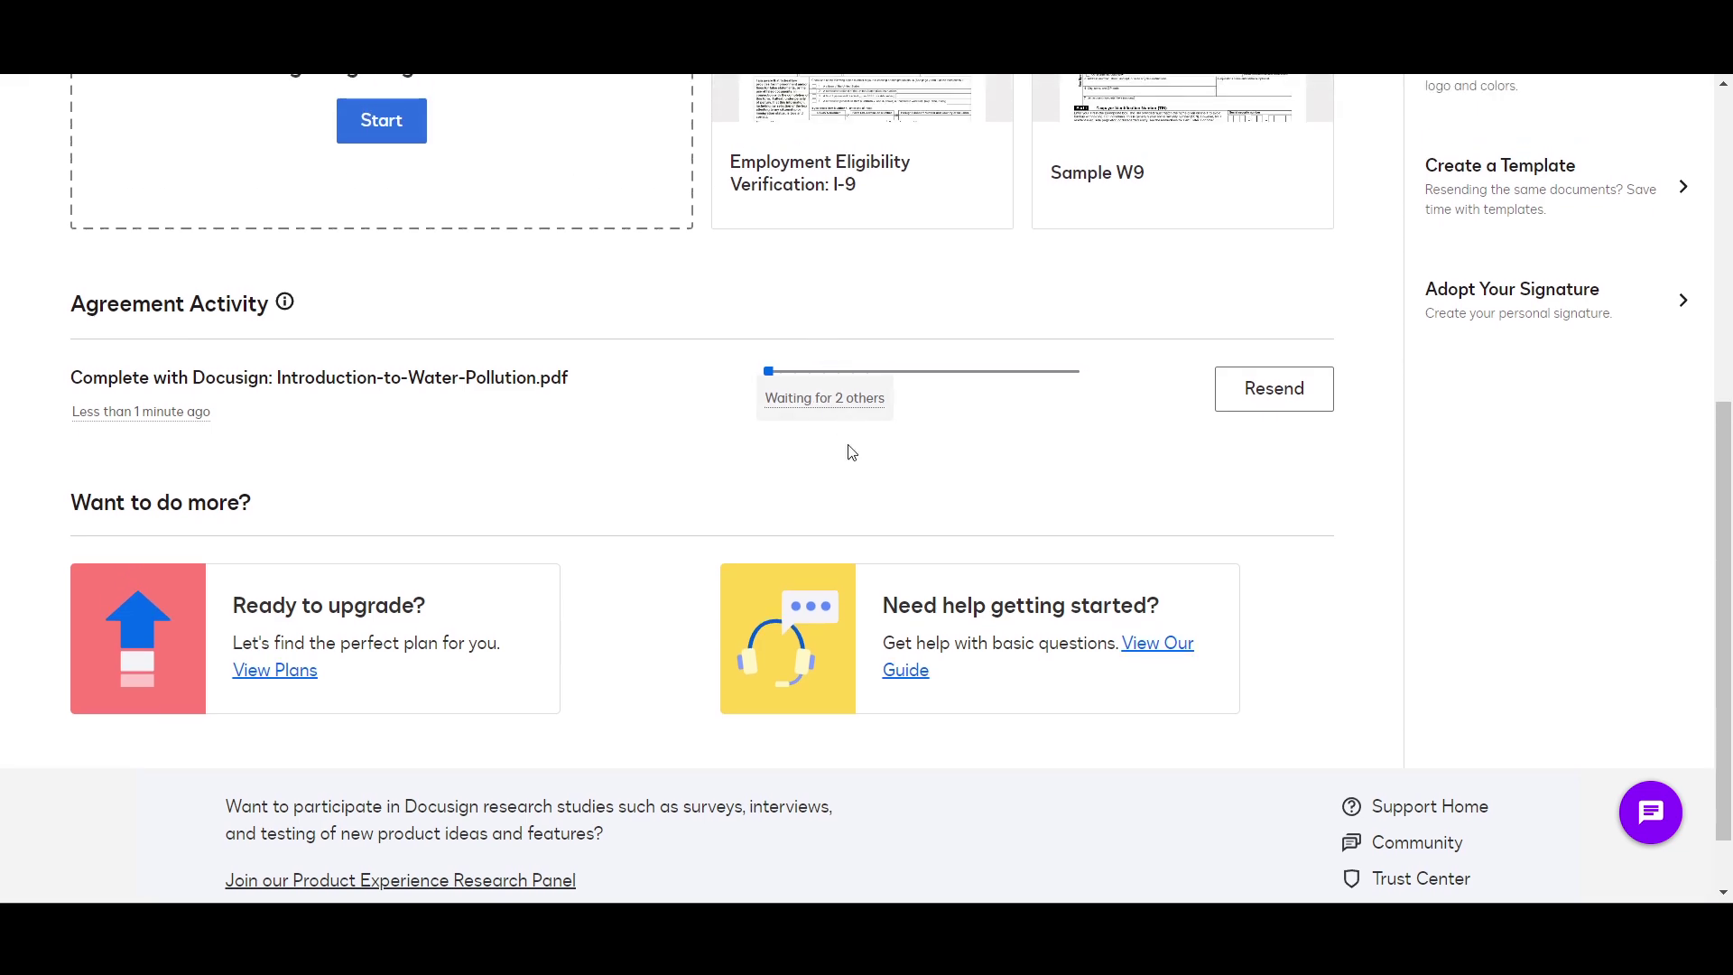
pyautogui.scroll(2, 839, 488)
pyautogui.scroll(1, 863, 558)
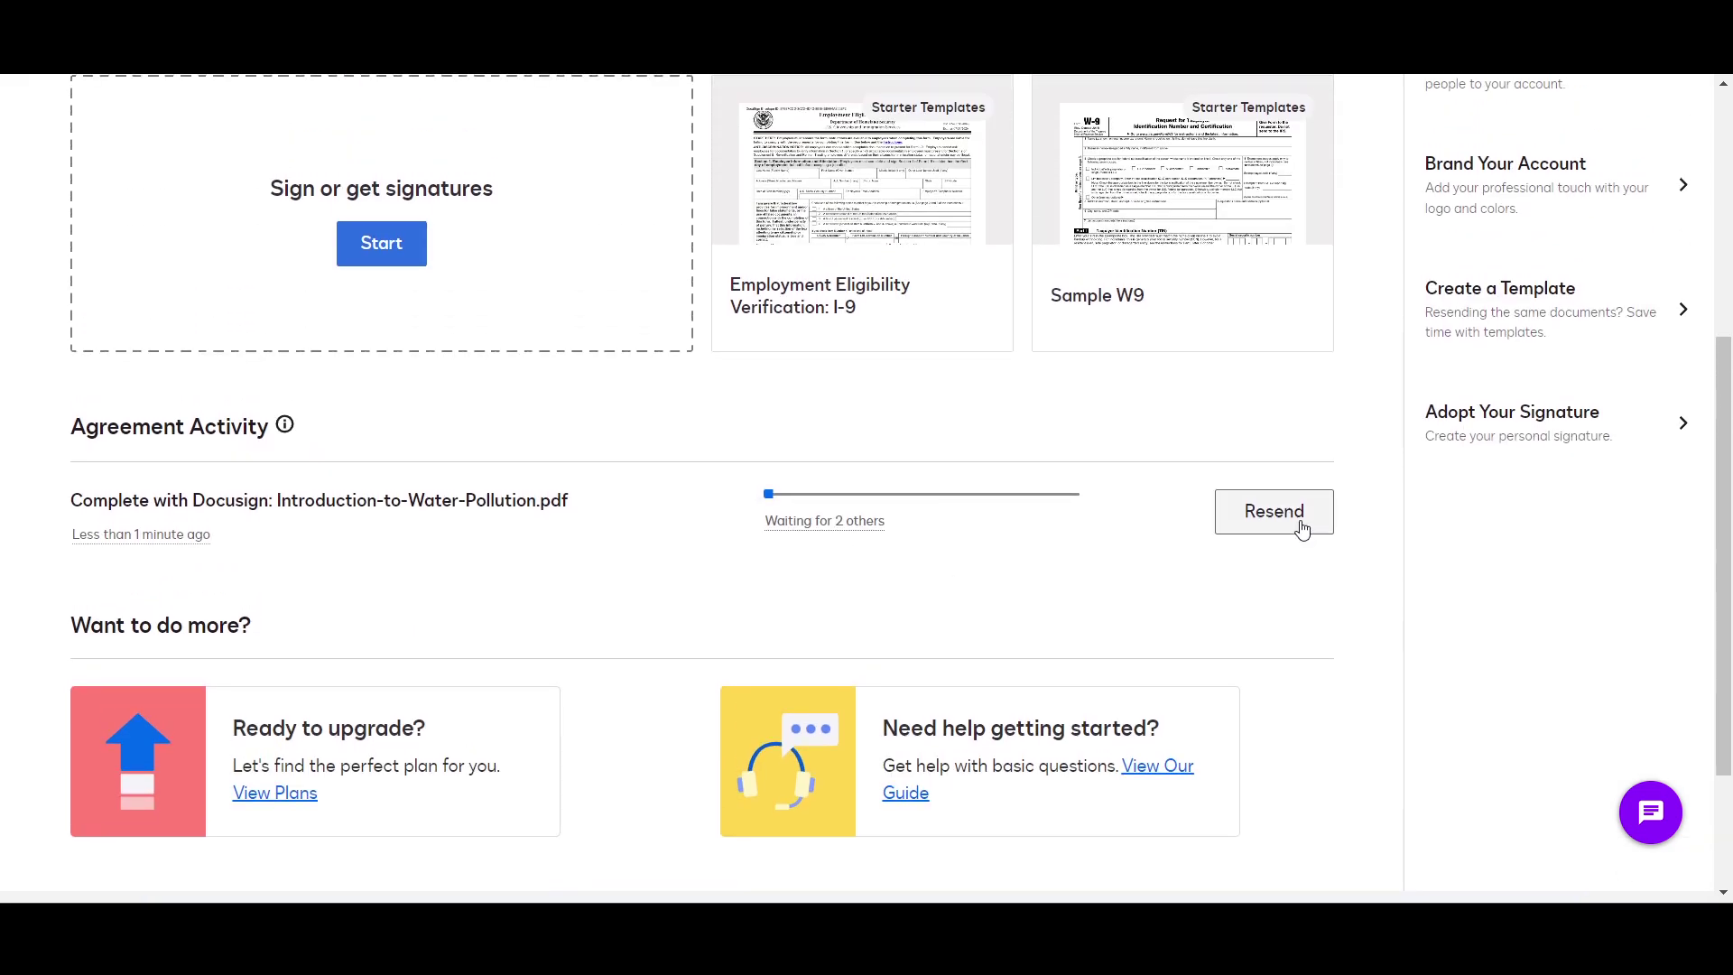
pyautogui.scroll(1, 1301, 529)
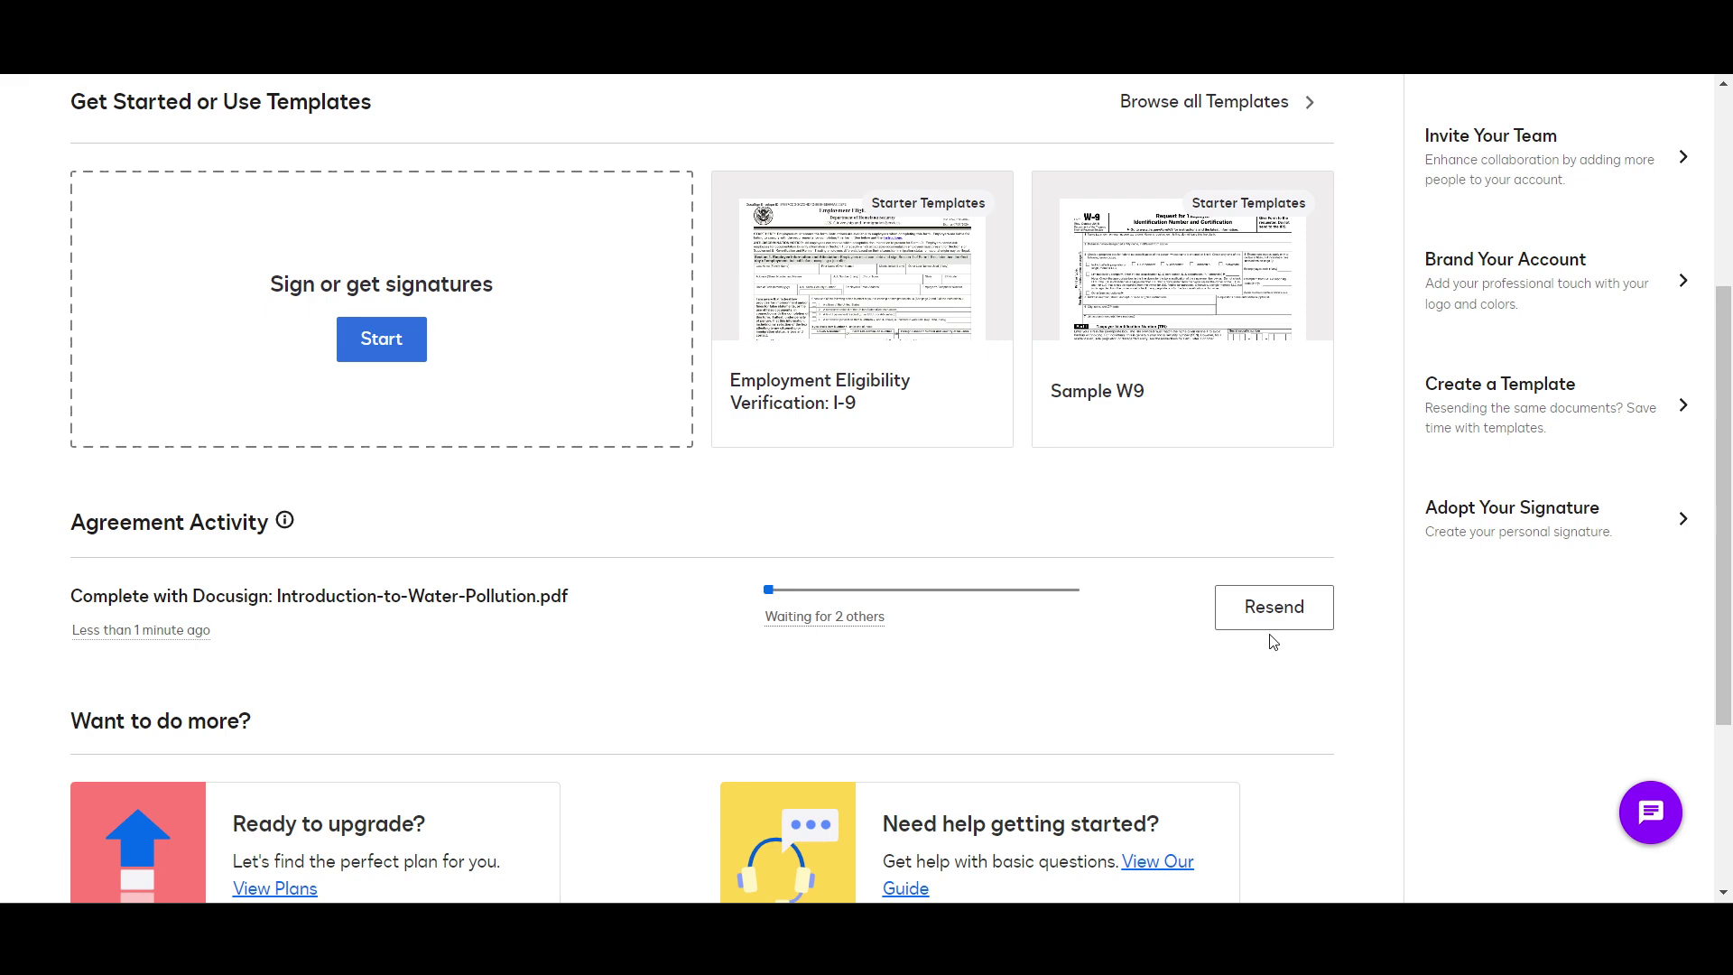
pyautogui.scroll(2, 1272, 640)
pyautogui.scroll(-1, 1088, 708)
pyautogui.scroll(1, 1246, 337)
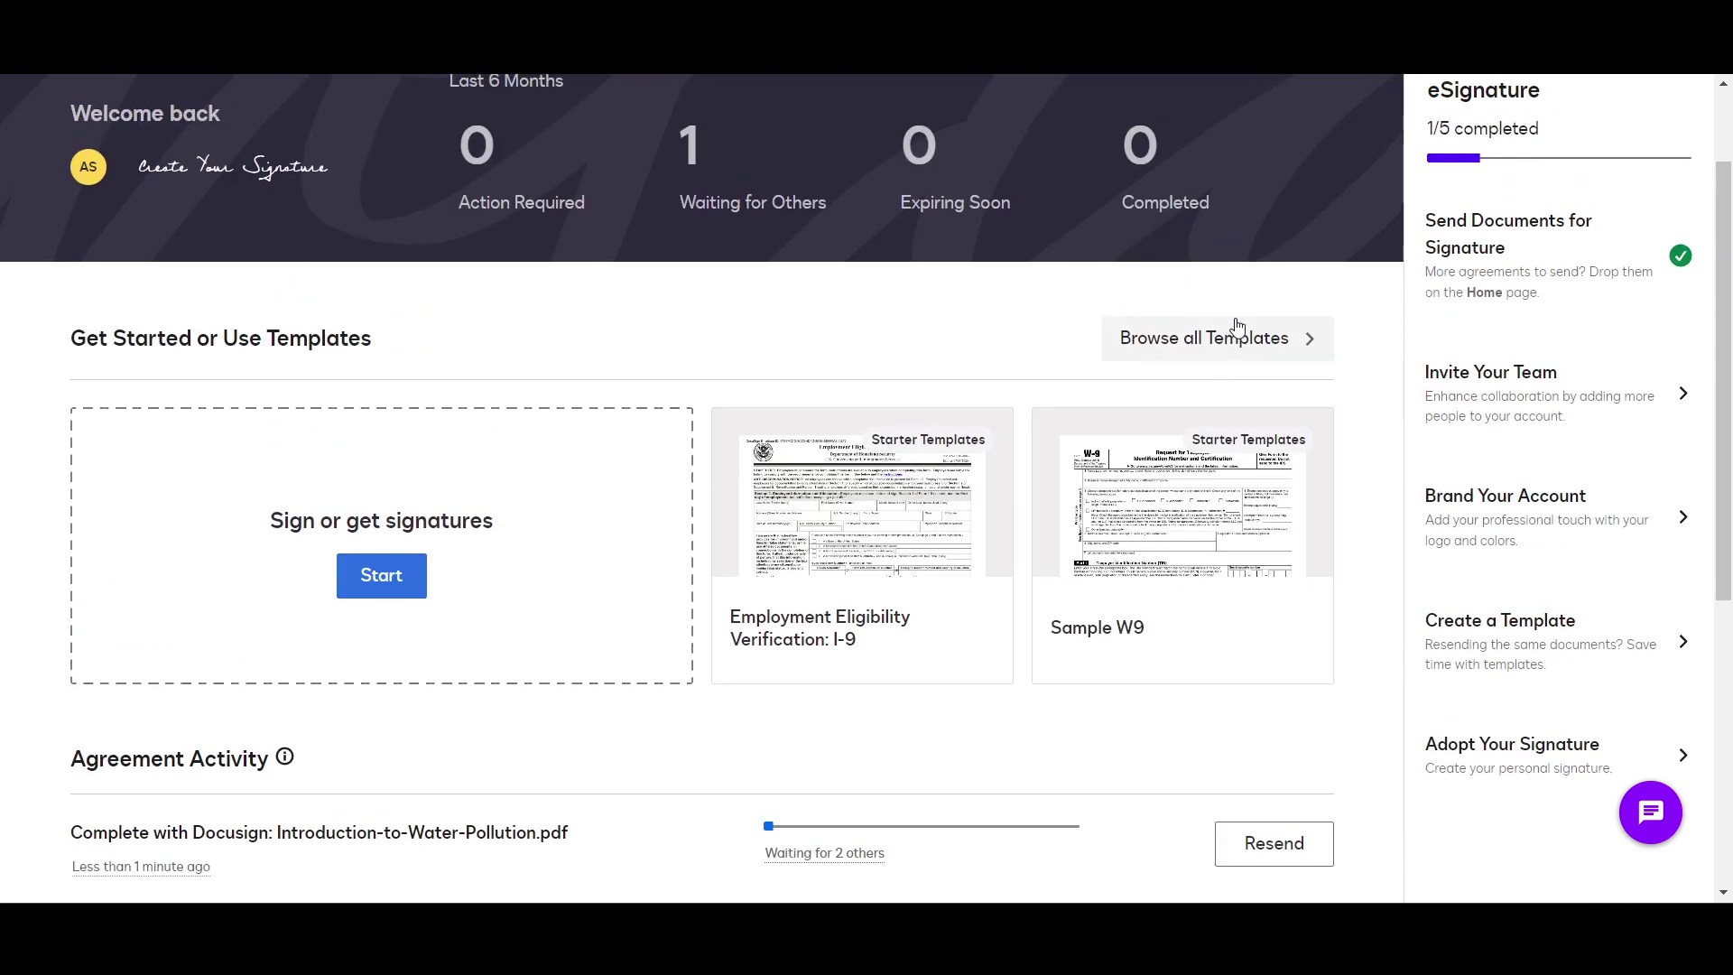
# Step: Browse the full template library, check My Templates, then return to Starter Templates
pyautogui.click(1239, 350)
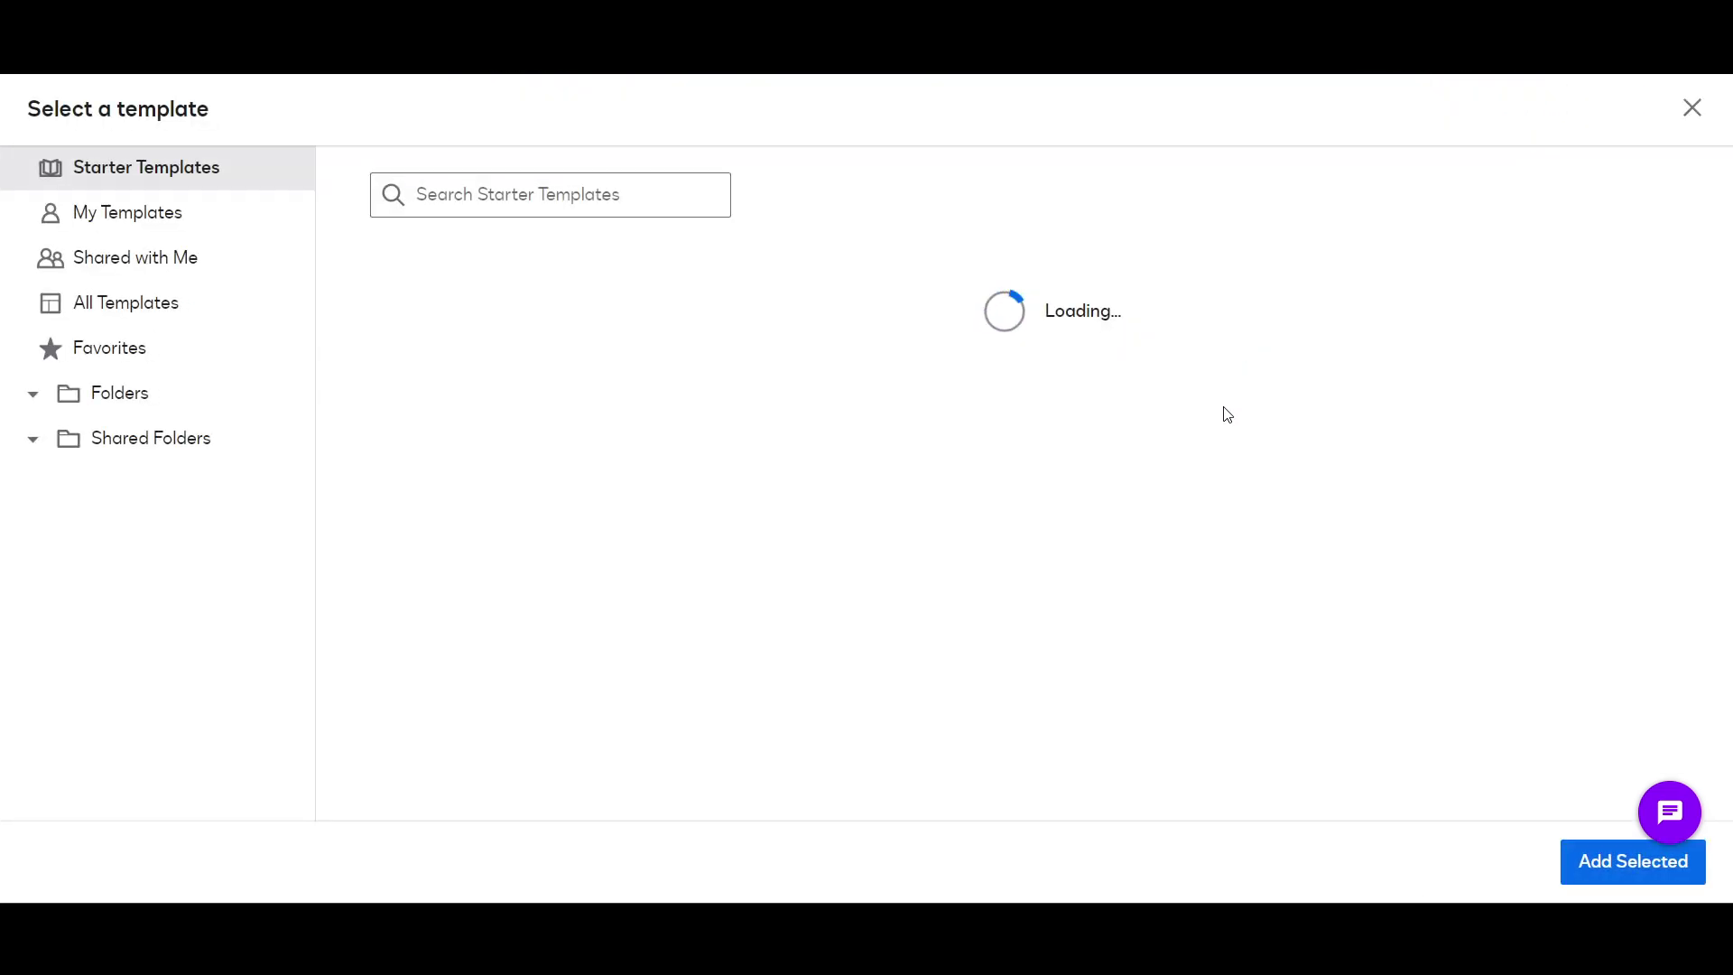
pyautogui.scroll(-3, 623, 386)
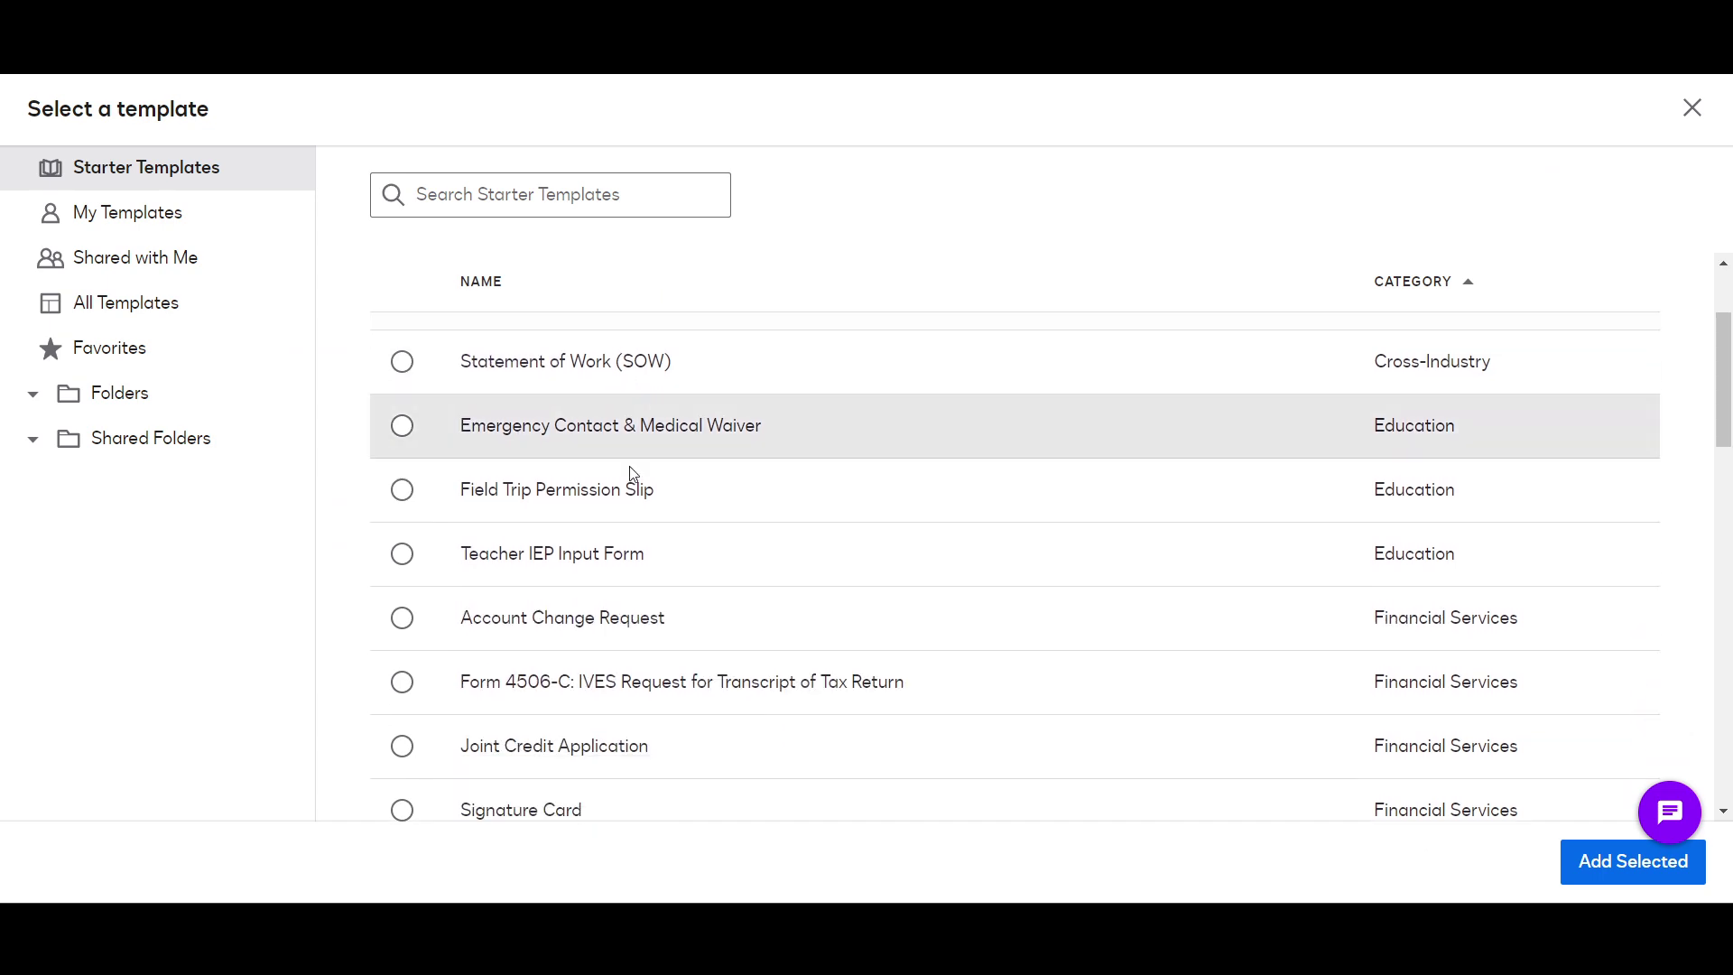
pyautogui.scroll(-3, 637, 504)
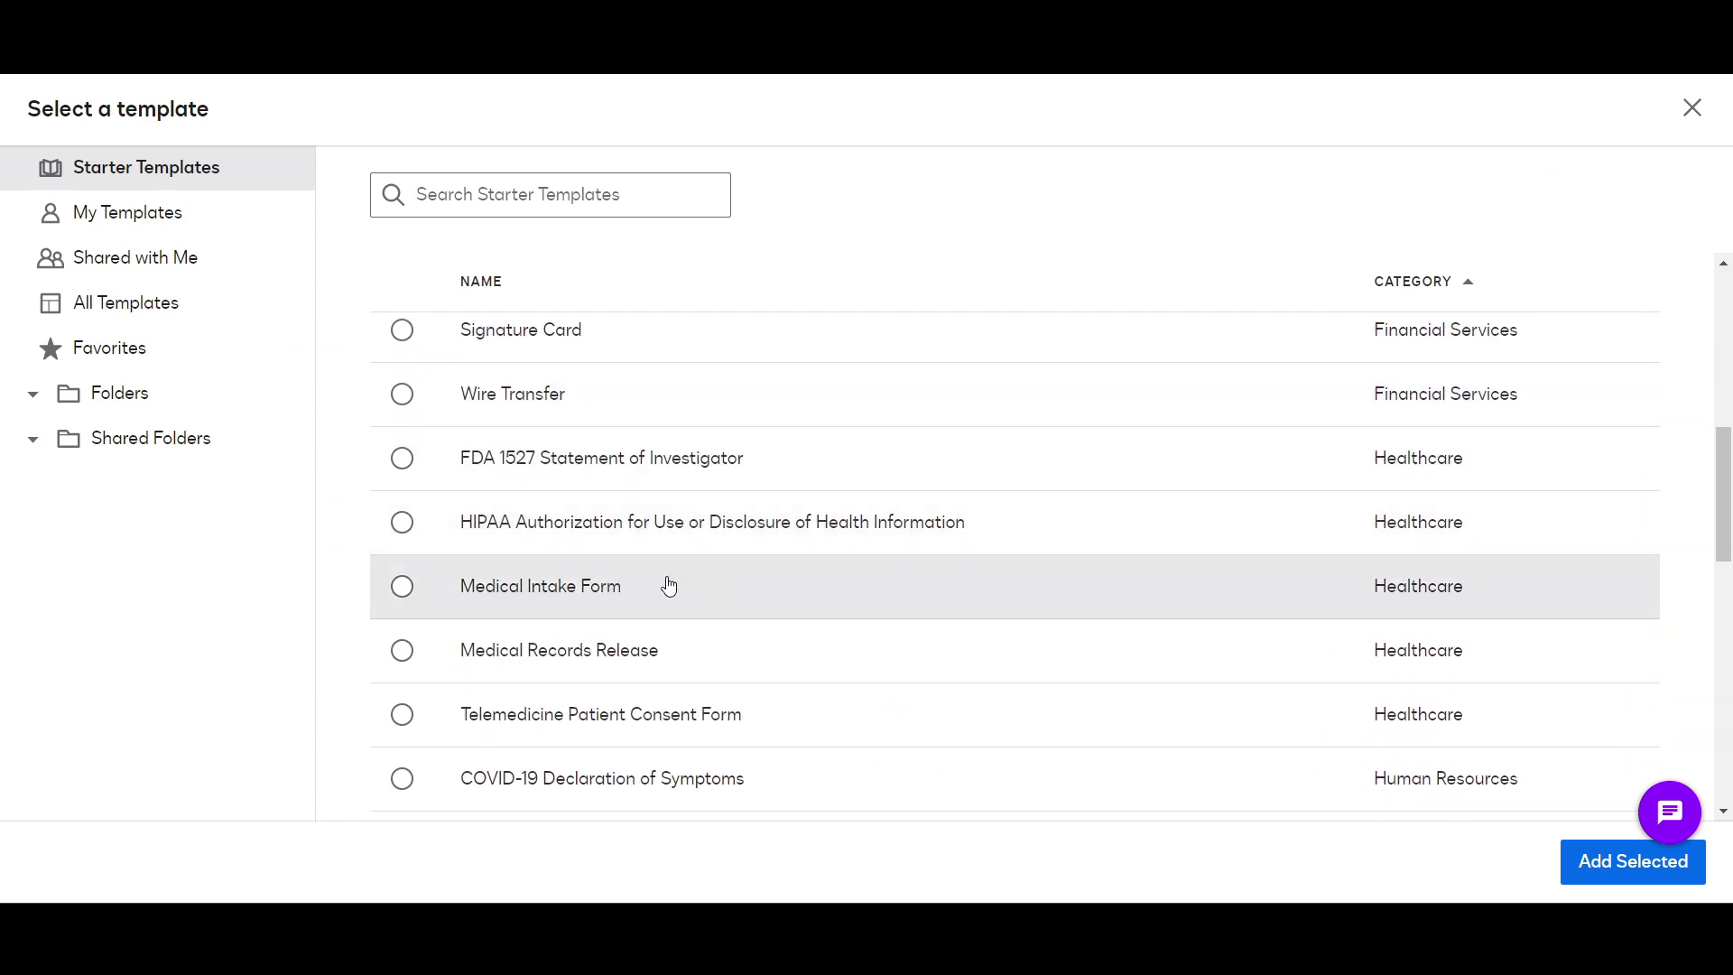
pyautogui.scroll(3, 666, 588)
pyautogui.scroll(2, 666, 589)
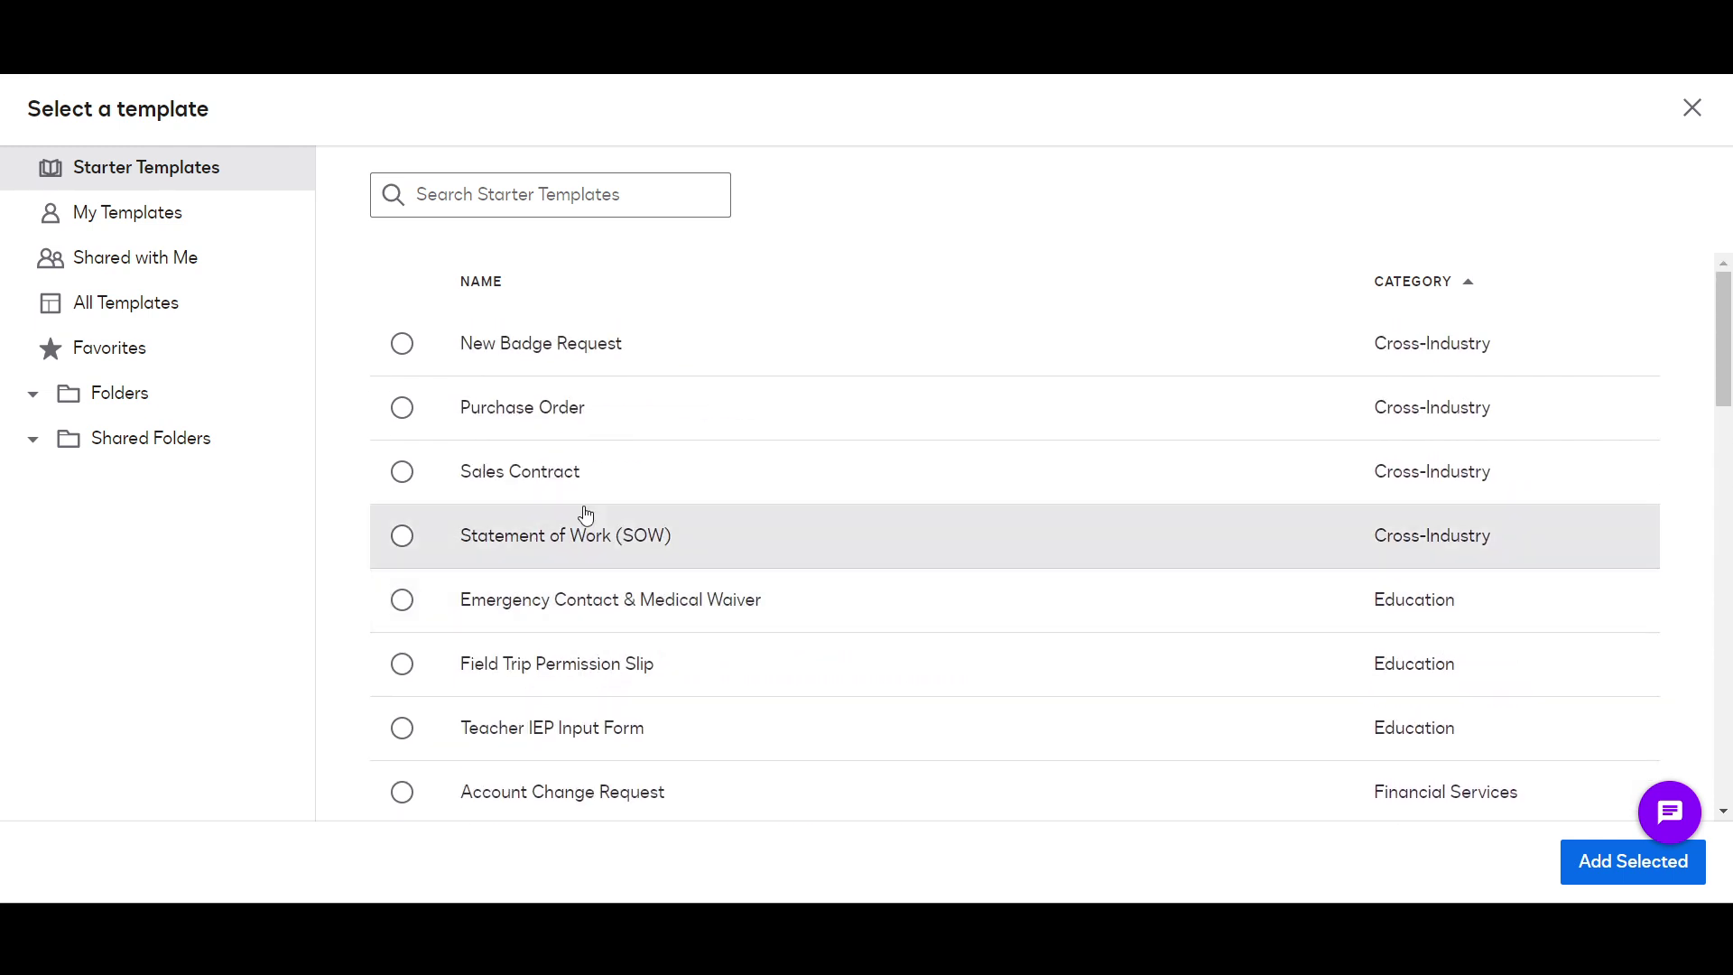
pyautogui.click(202, 232)
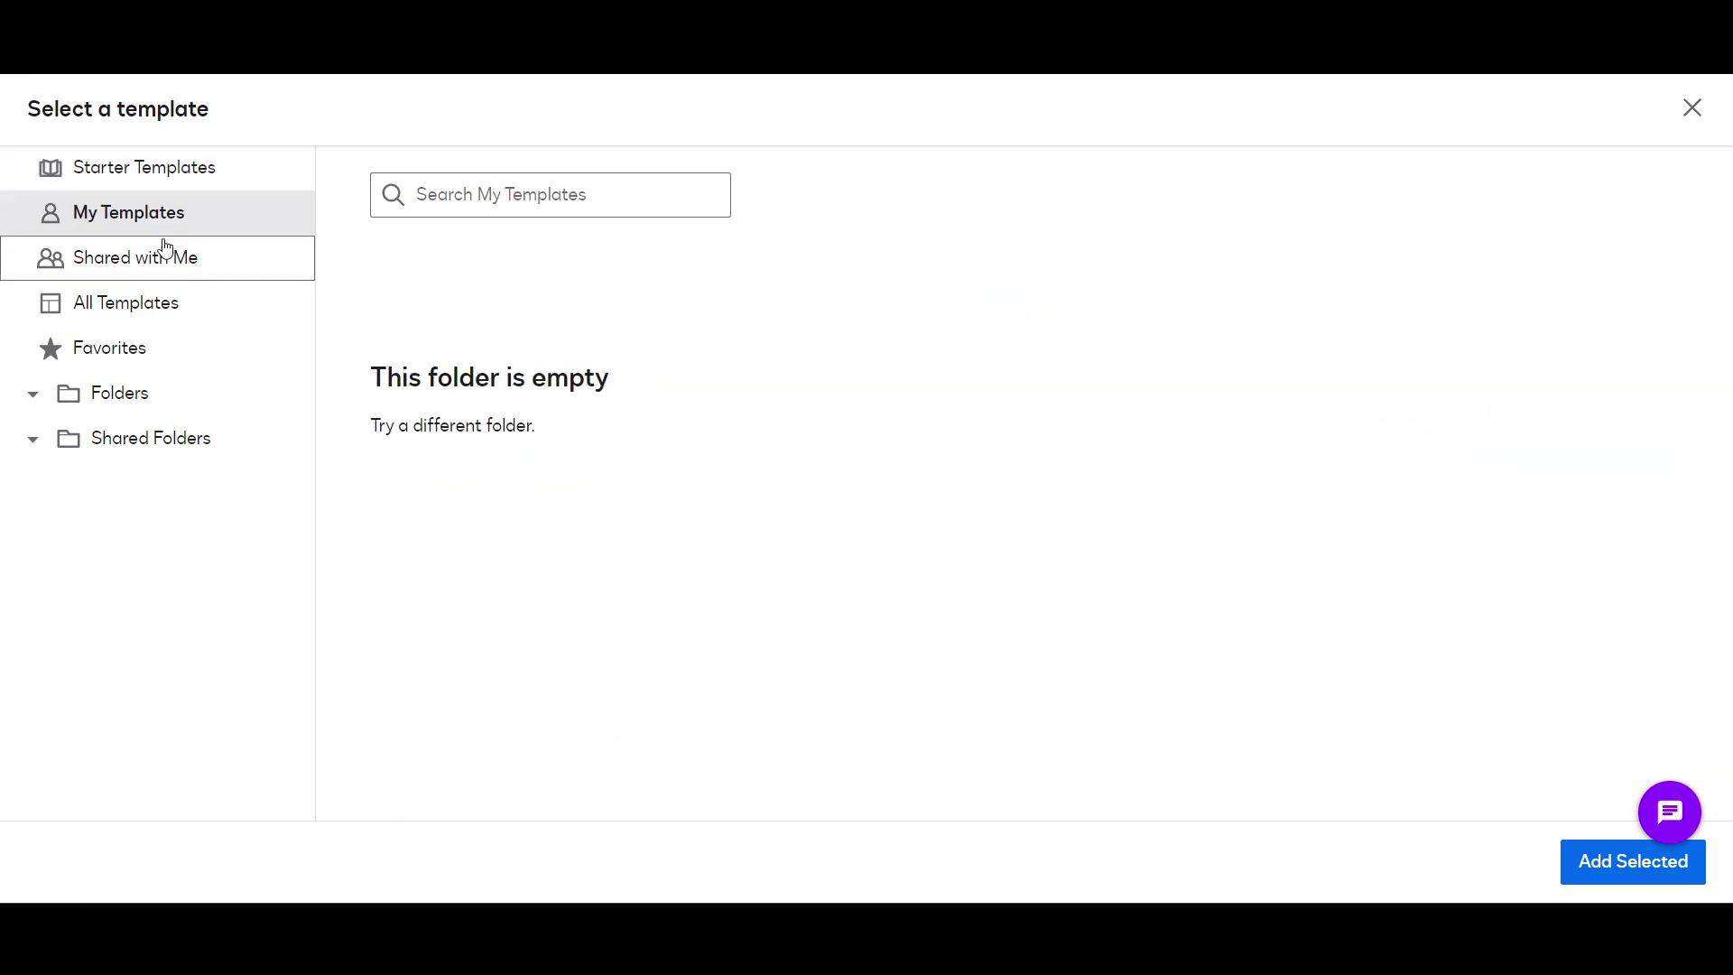
pyautogui.click(154, 170)
# Step: Select the Account Change Request starter template and add it to a new envelope
pyautogui.scroll(-2, 491, 533)
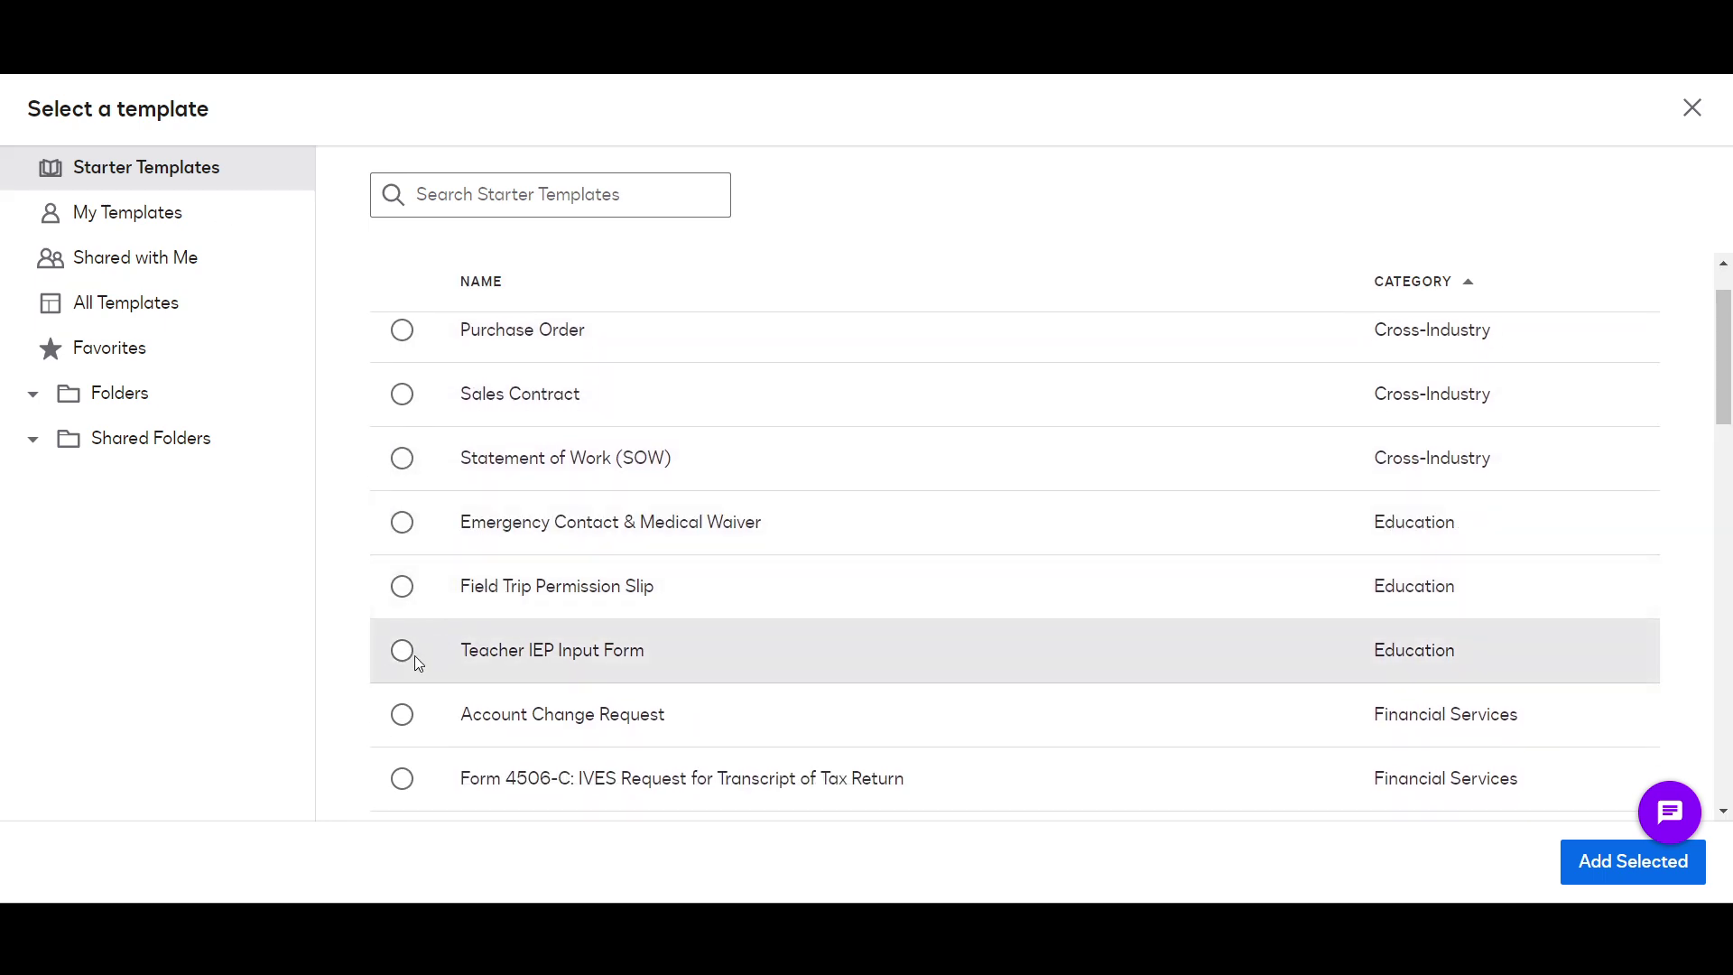
pyautogui.scroll(-1, 408, 672)
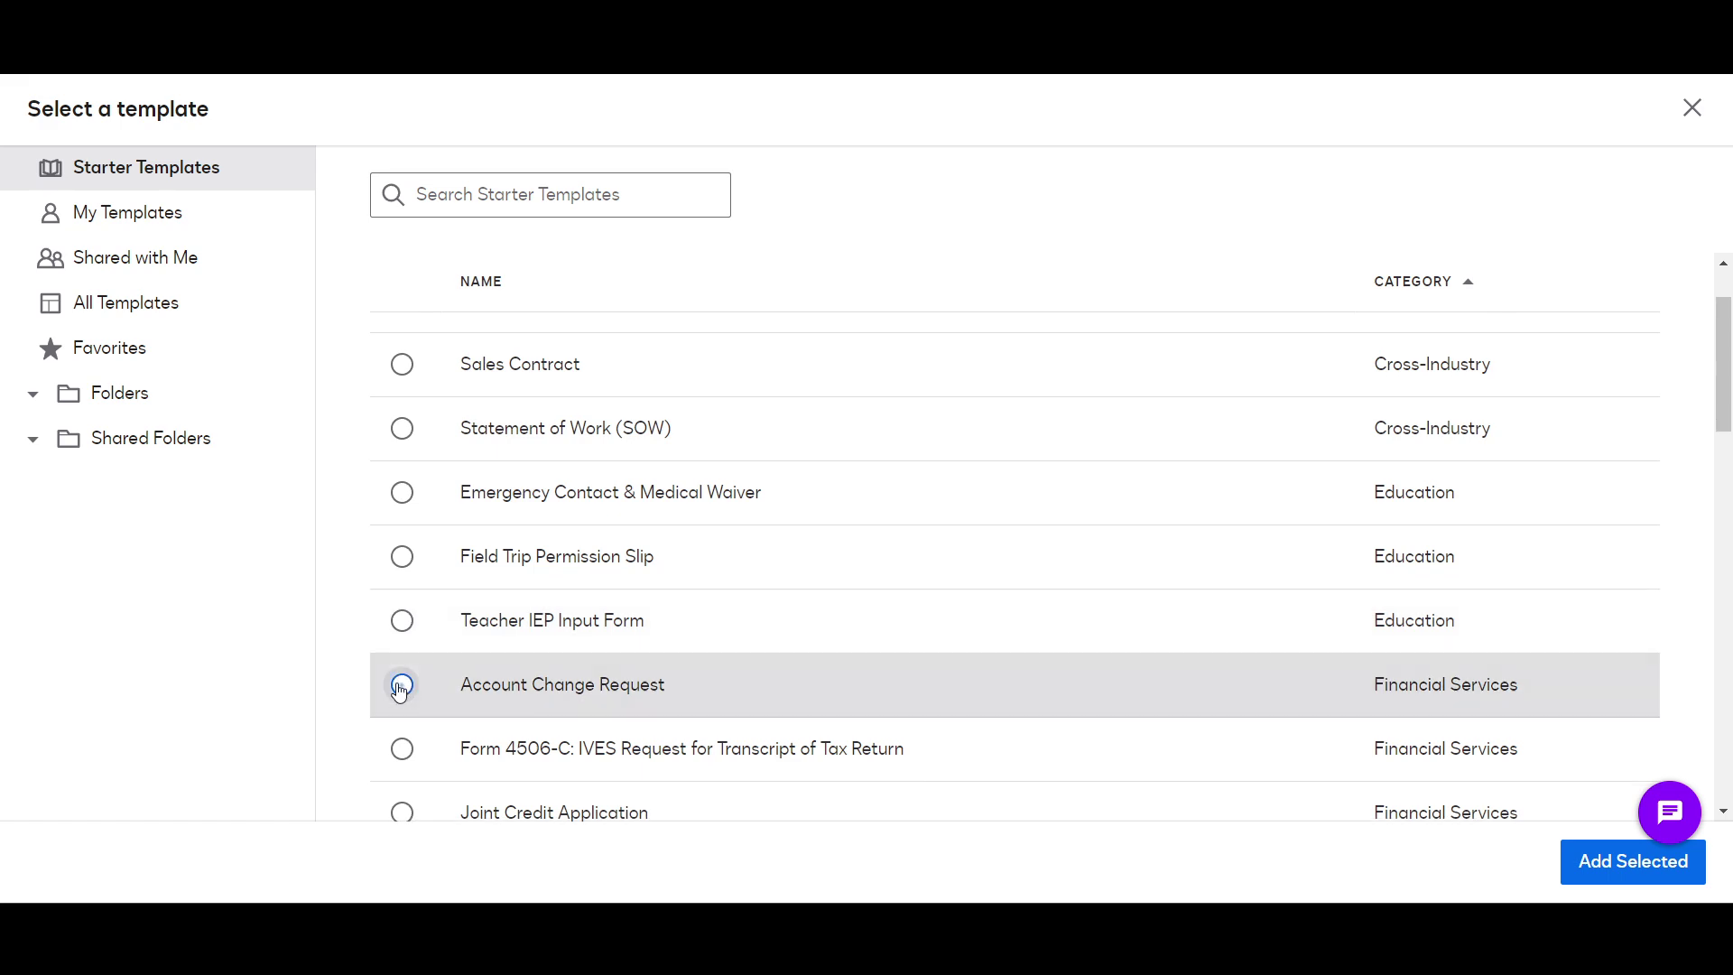
pyautogui.click(401, 686)
pyautogui.scroll(-2, 933, 754)
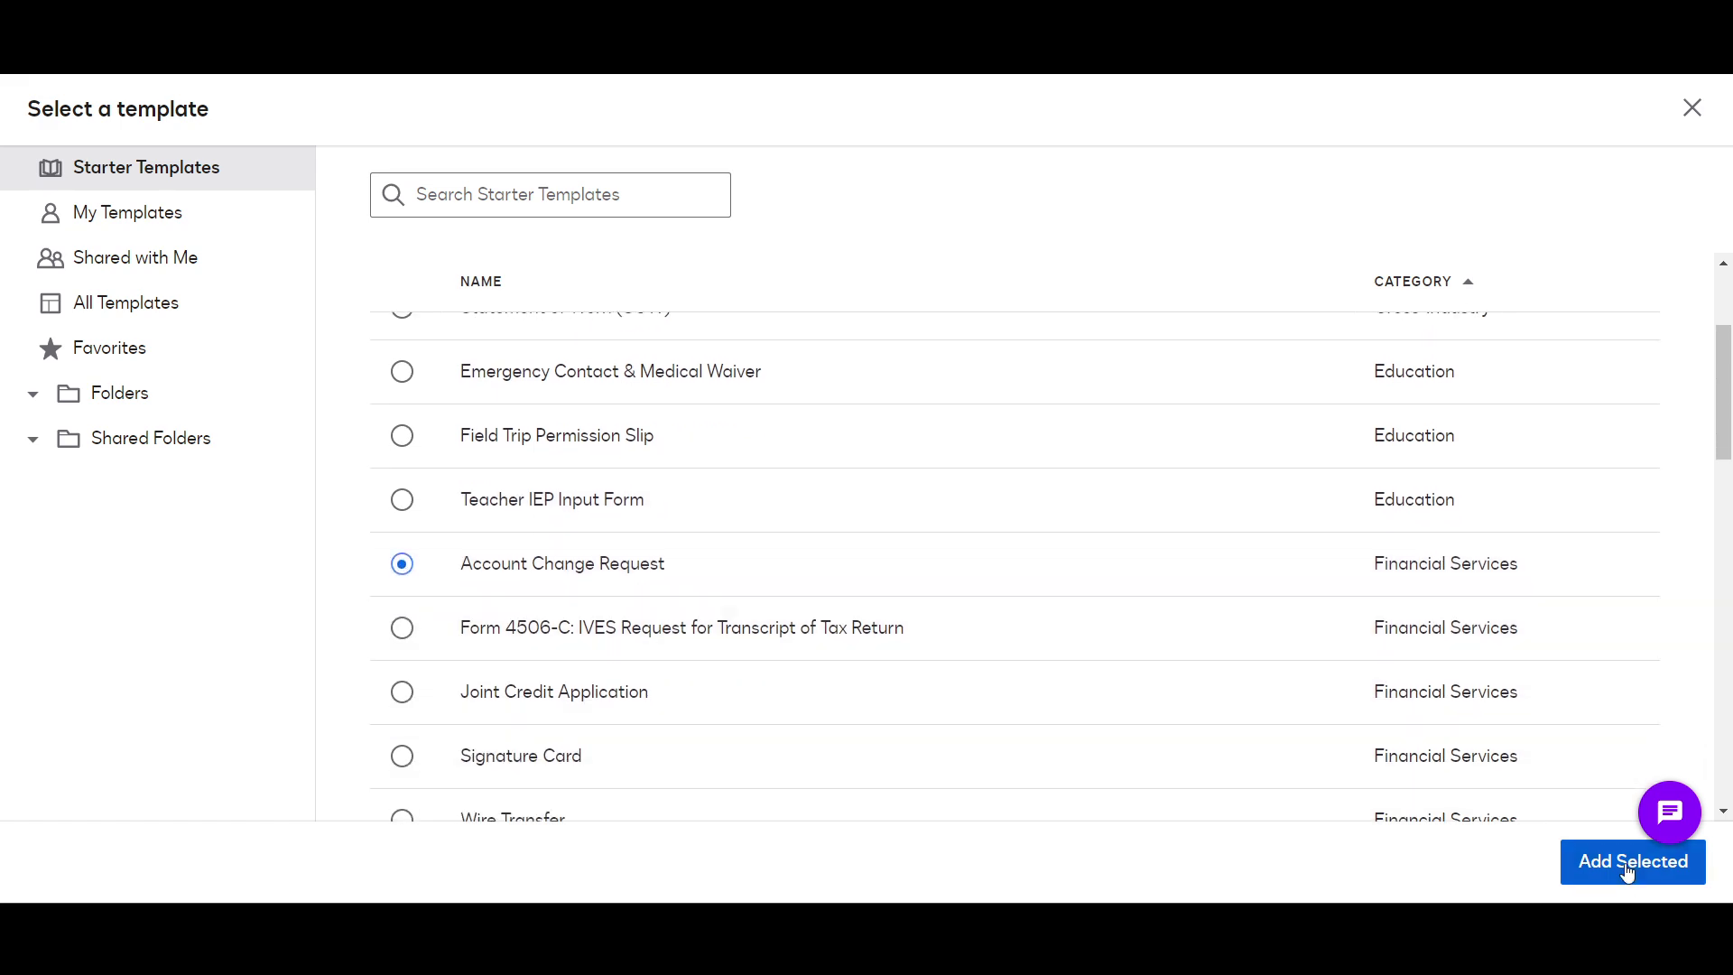
pyautogui.click(1625, 863)
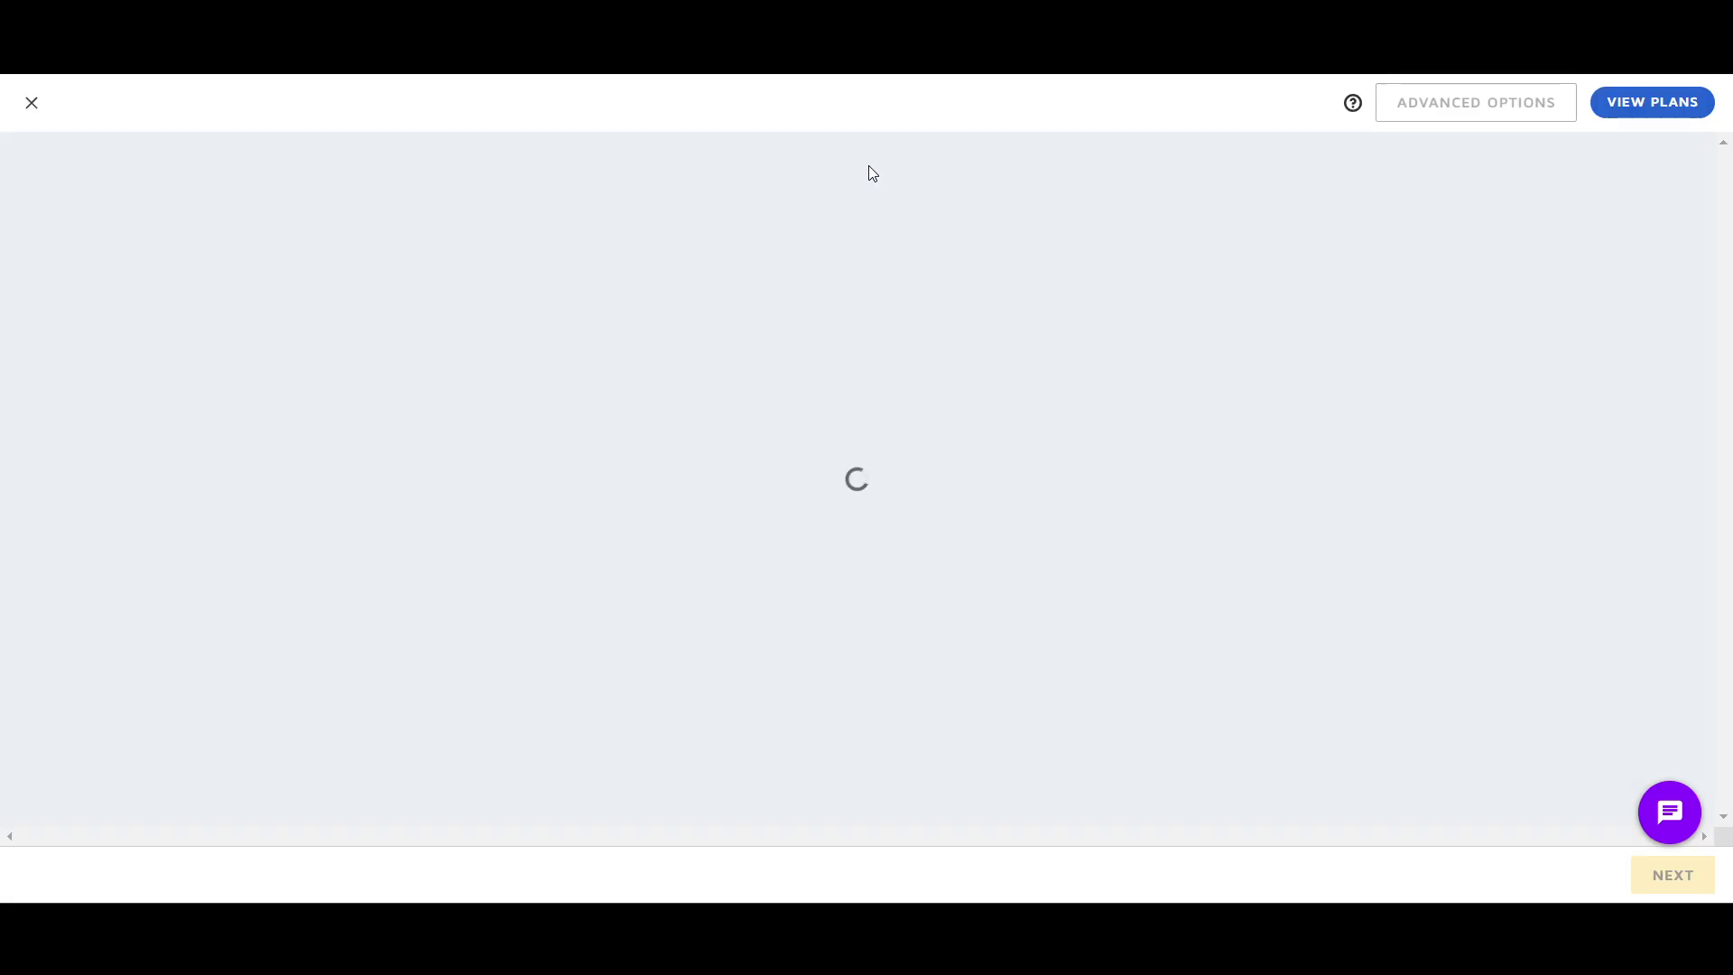
# Step: Review the draft's three signer roles, then close it via Save and Close
pyautogui.scroll(-5, 763, 430)
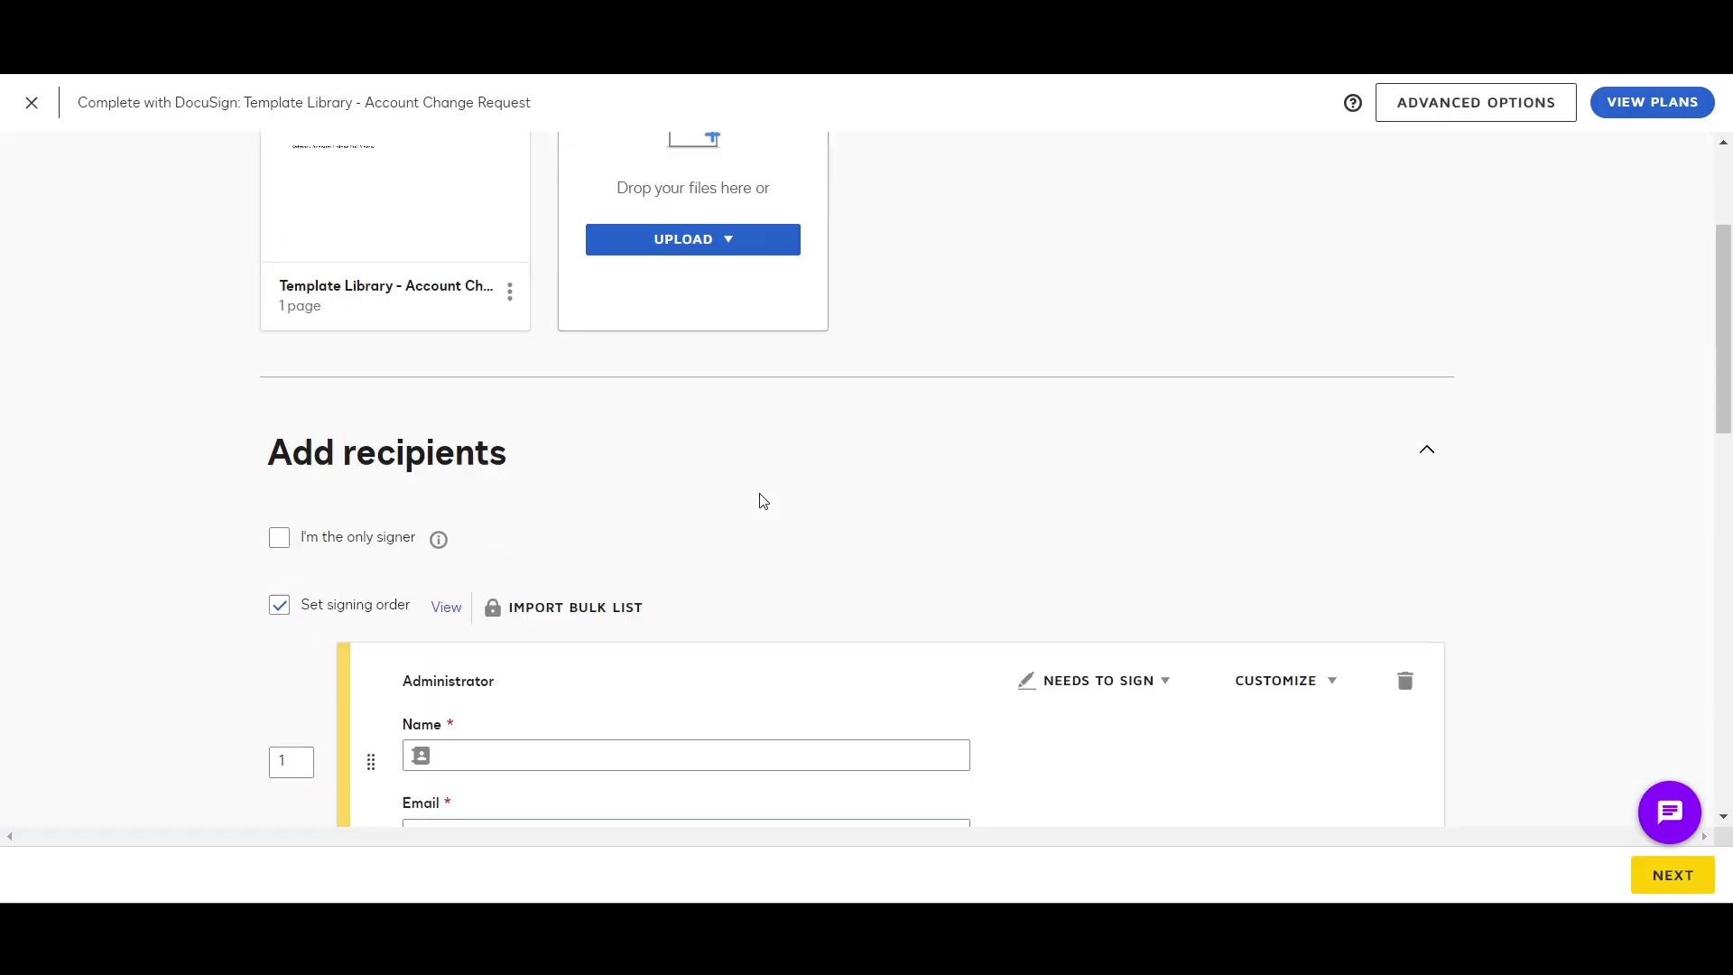
pyautogui.scroll(-9, 694, 497)
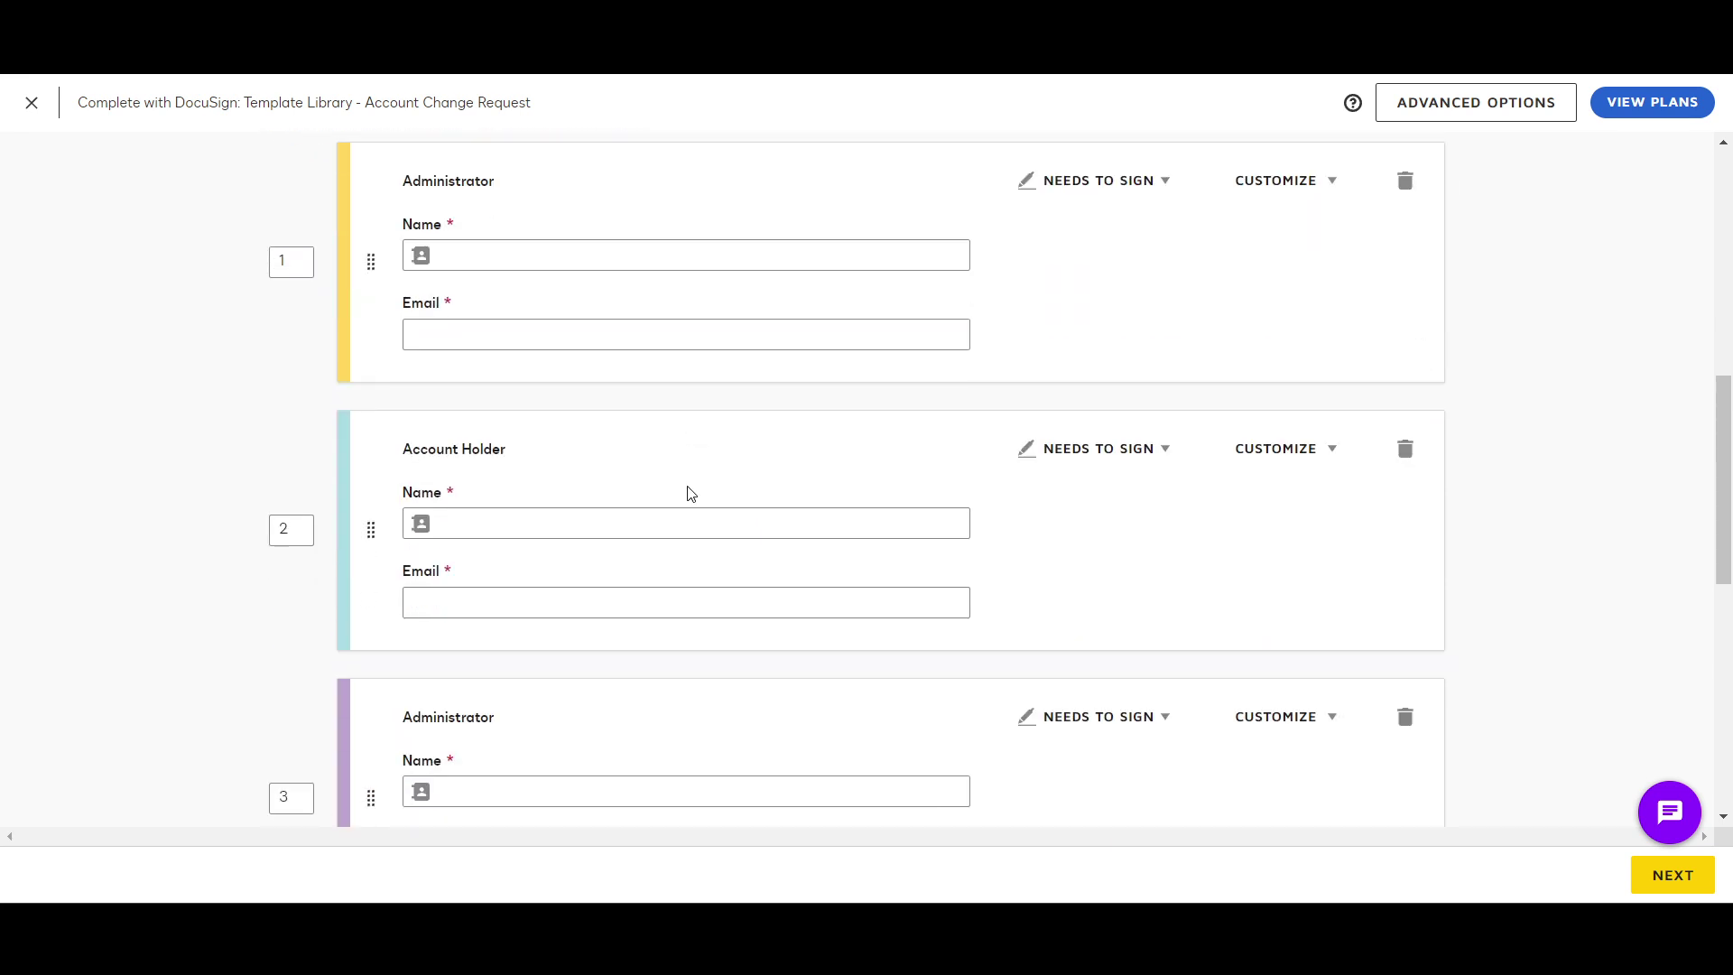
pyautogui.scroll(1, 585, 489)
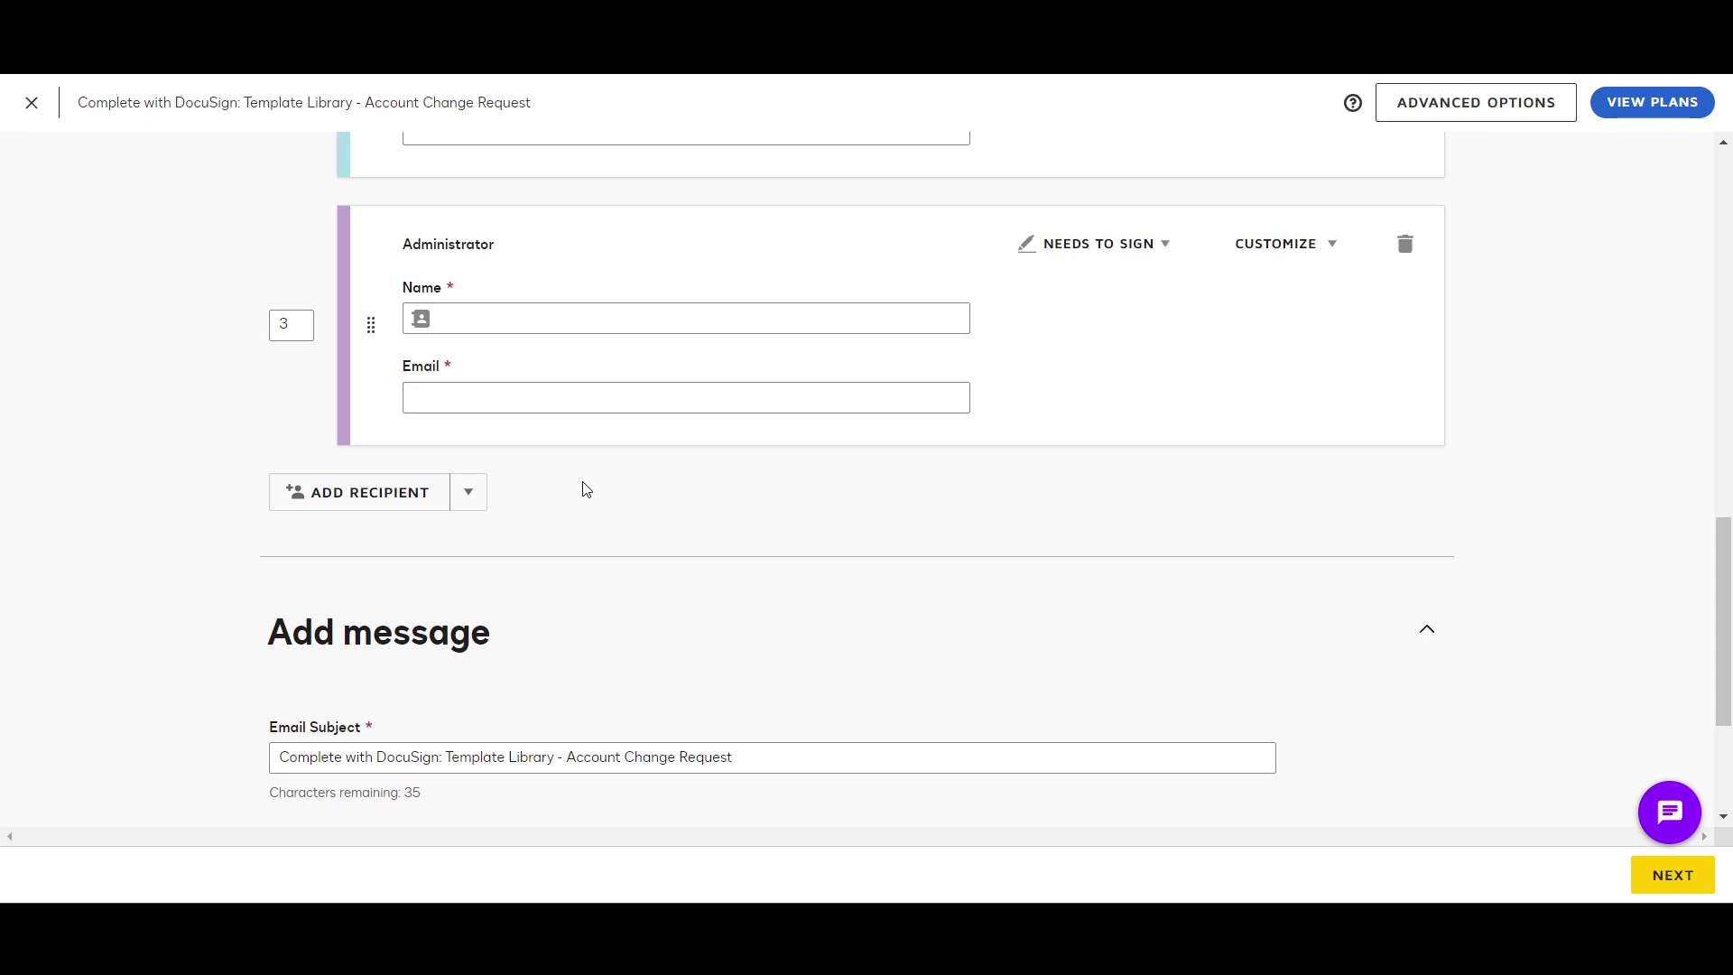
pyautogui.scroll(10, 585, 488)
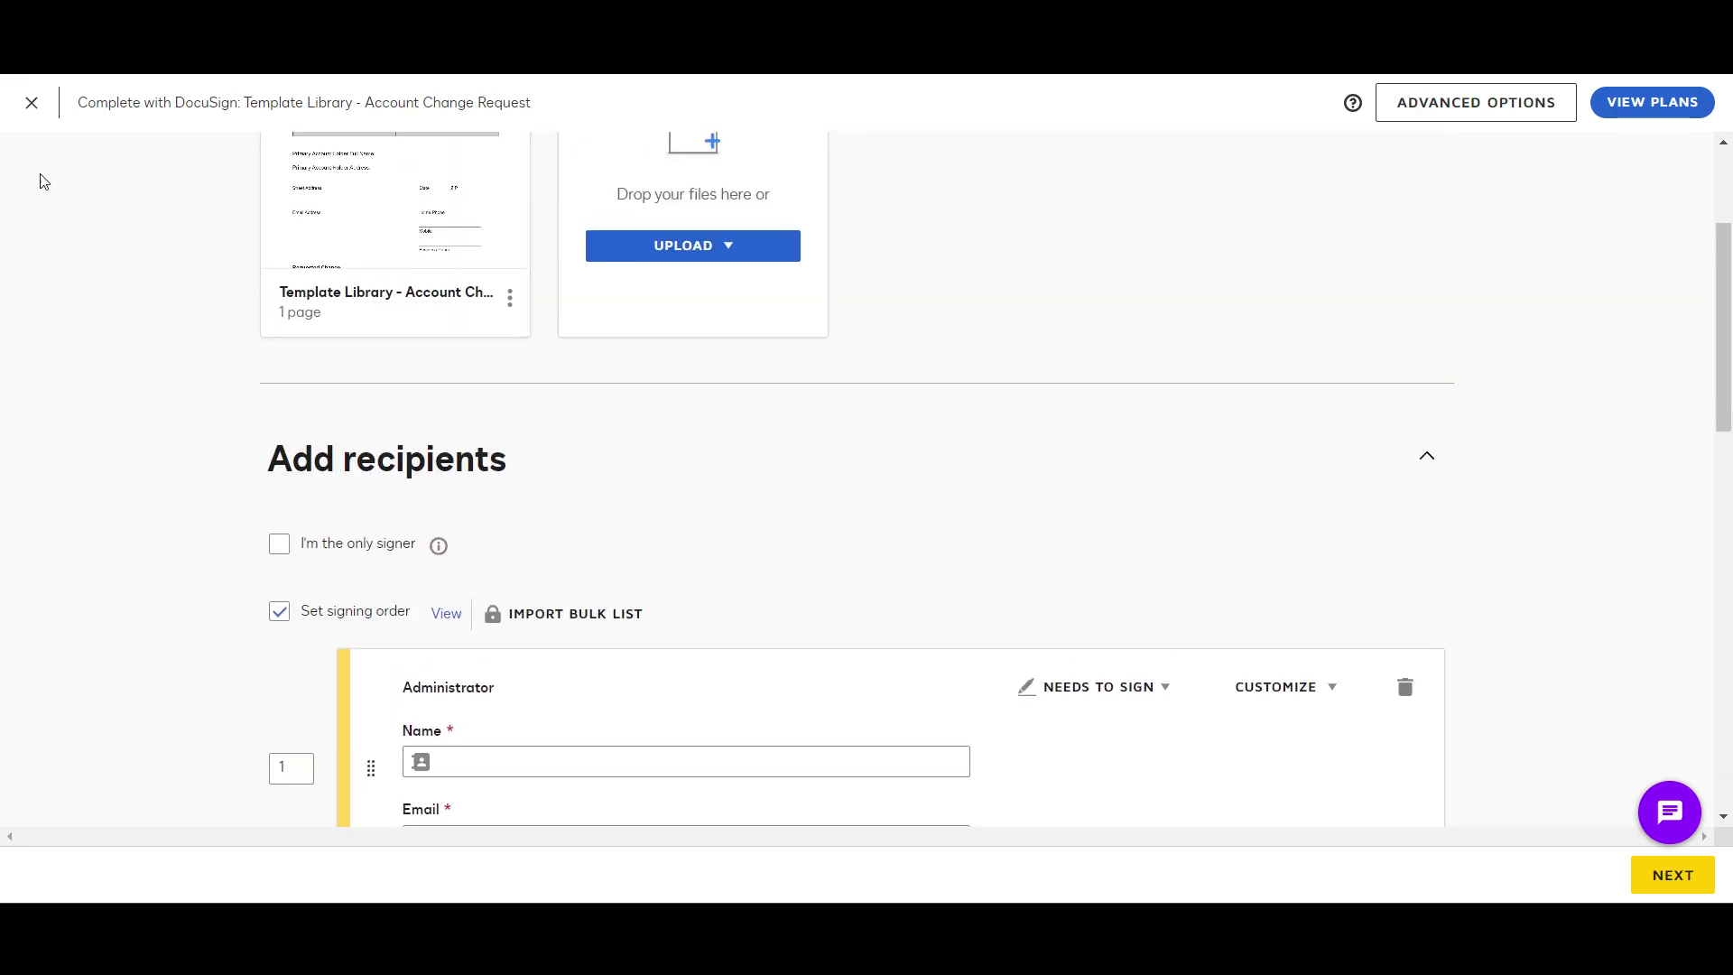
pyautogui.click(31, 105)
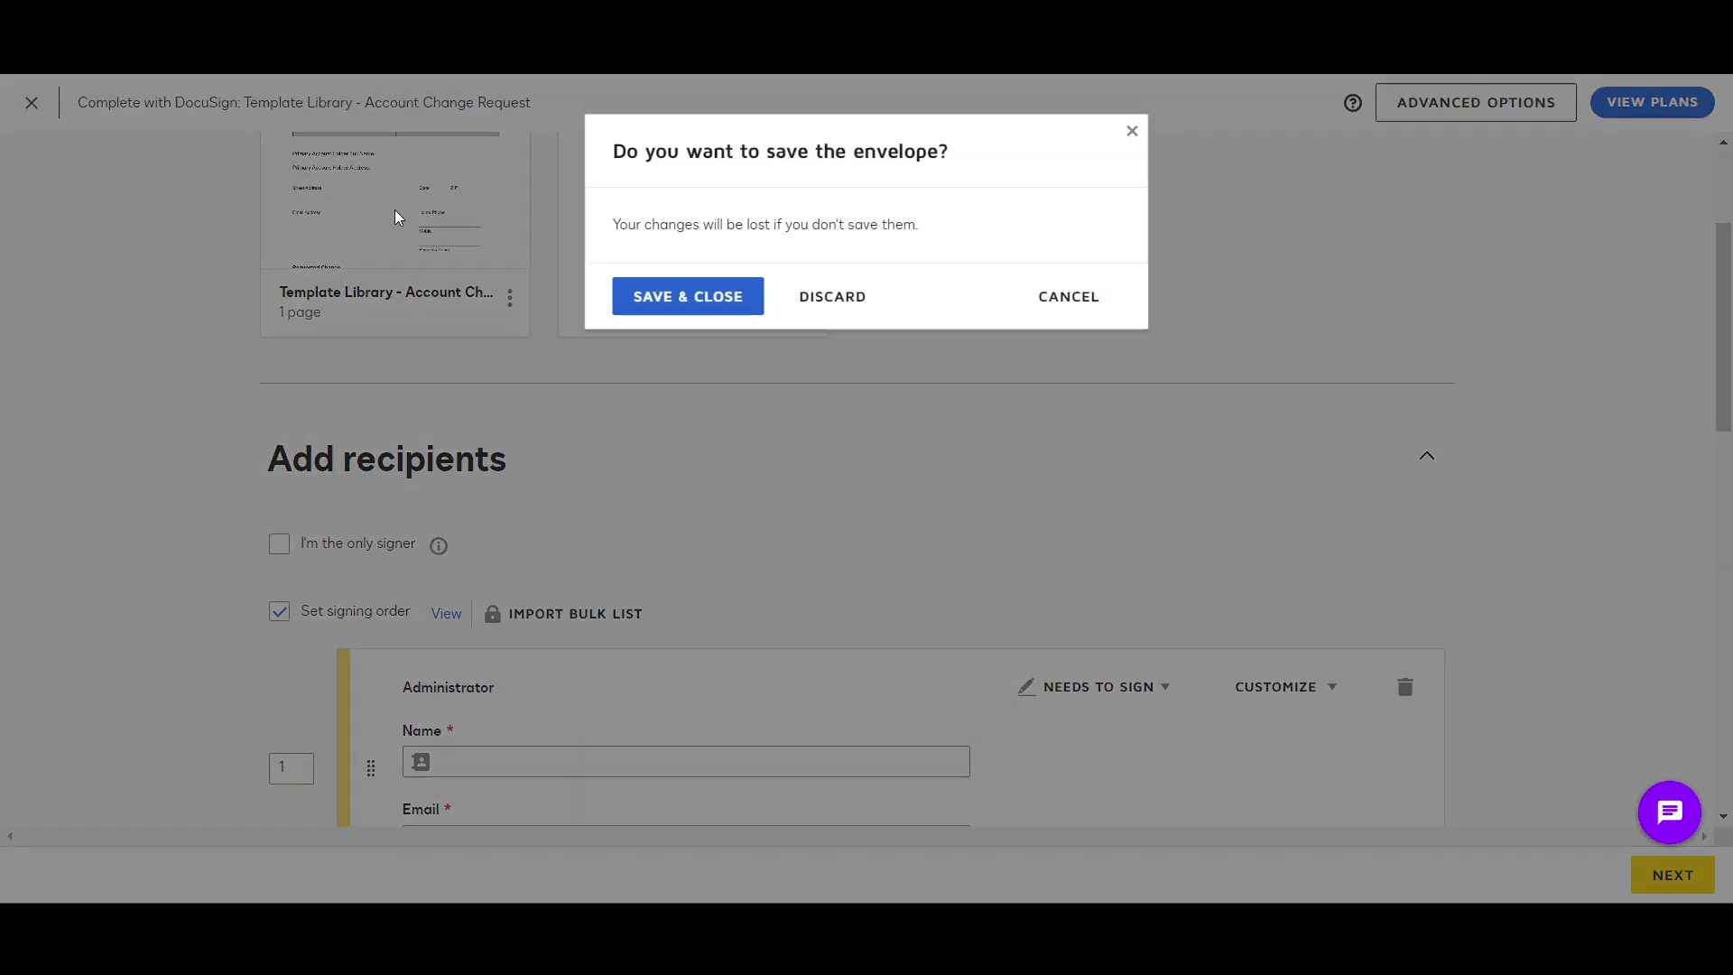
# Step: Discard the Account Change Request draft and return from the Inbox to Home
pyautogui.click(817, 305)
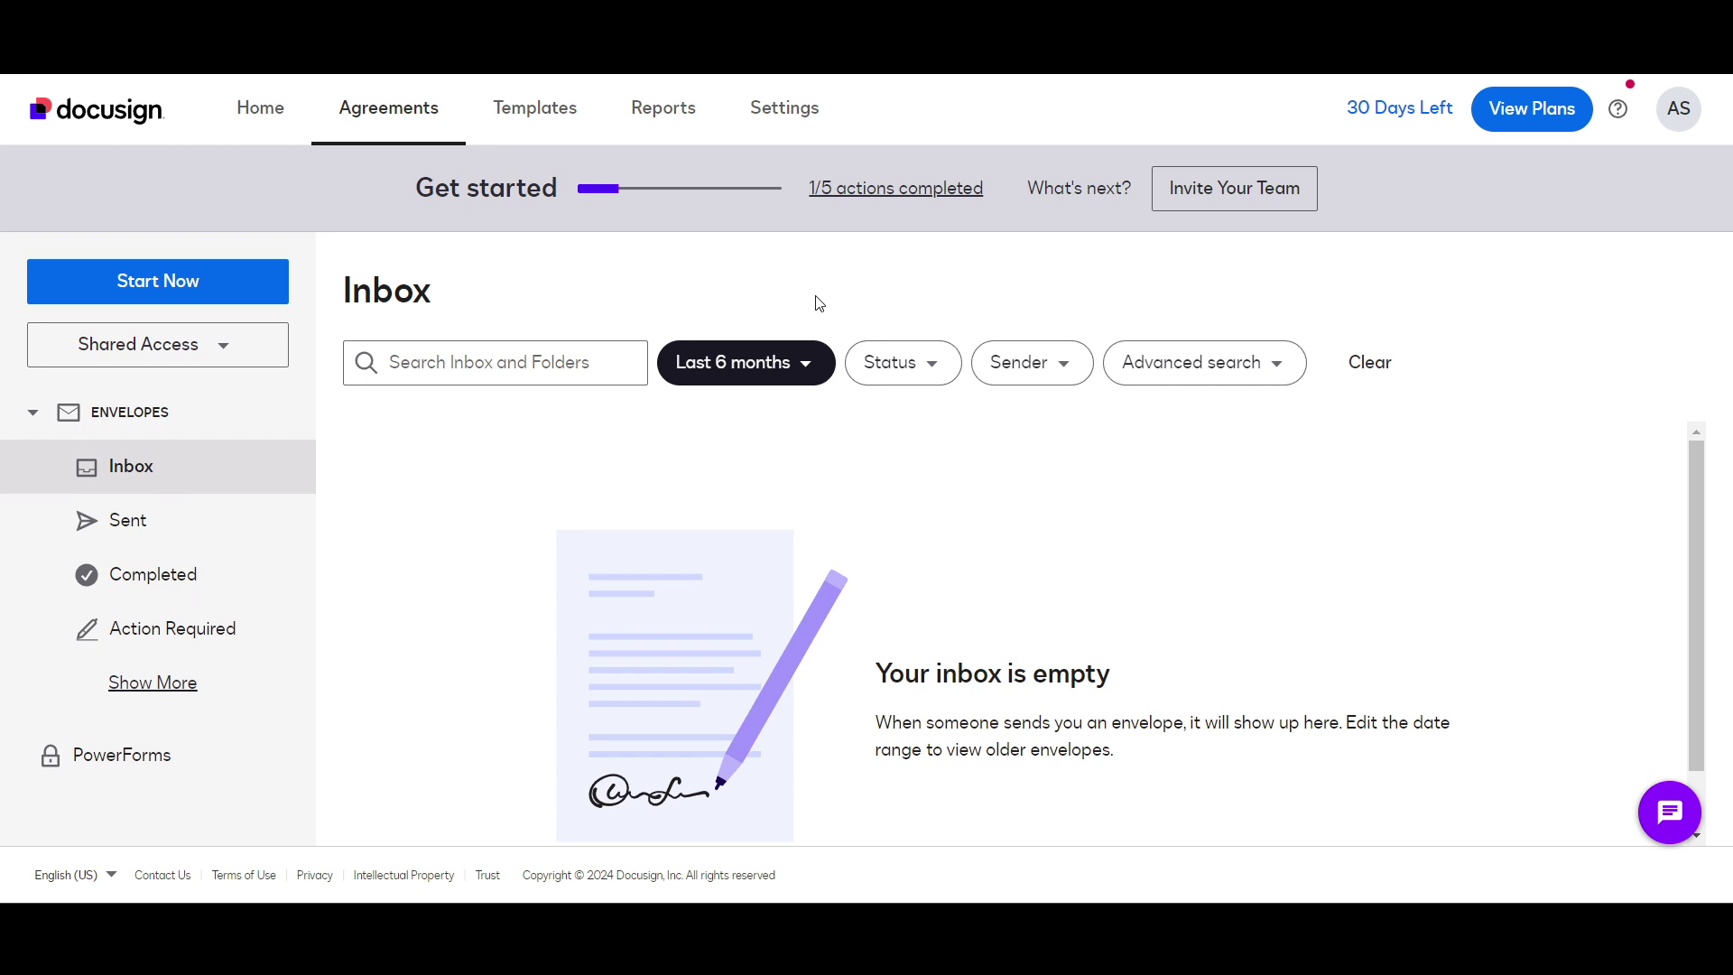
pyautogui.scroll(-1, 449, 580)
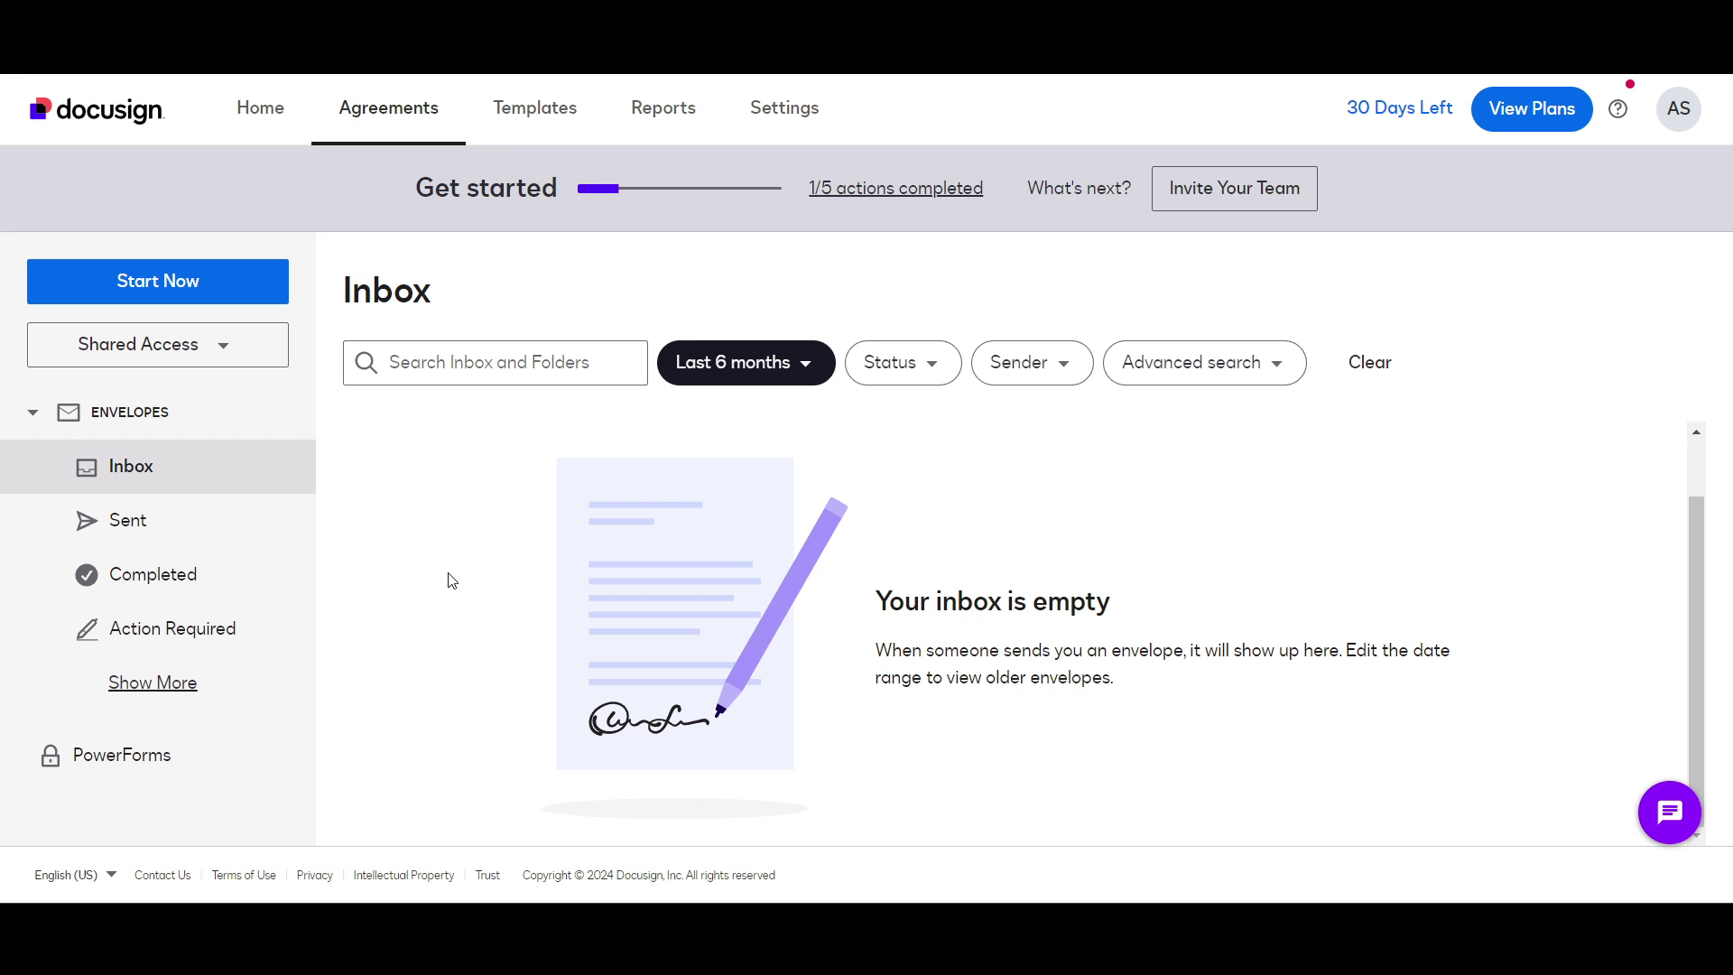
pyautogui.scroll(1, 452, 581)
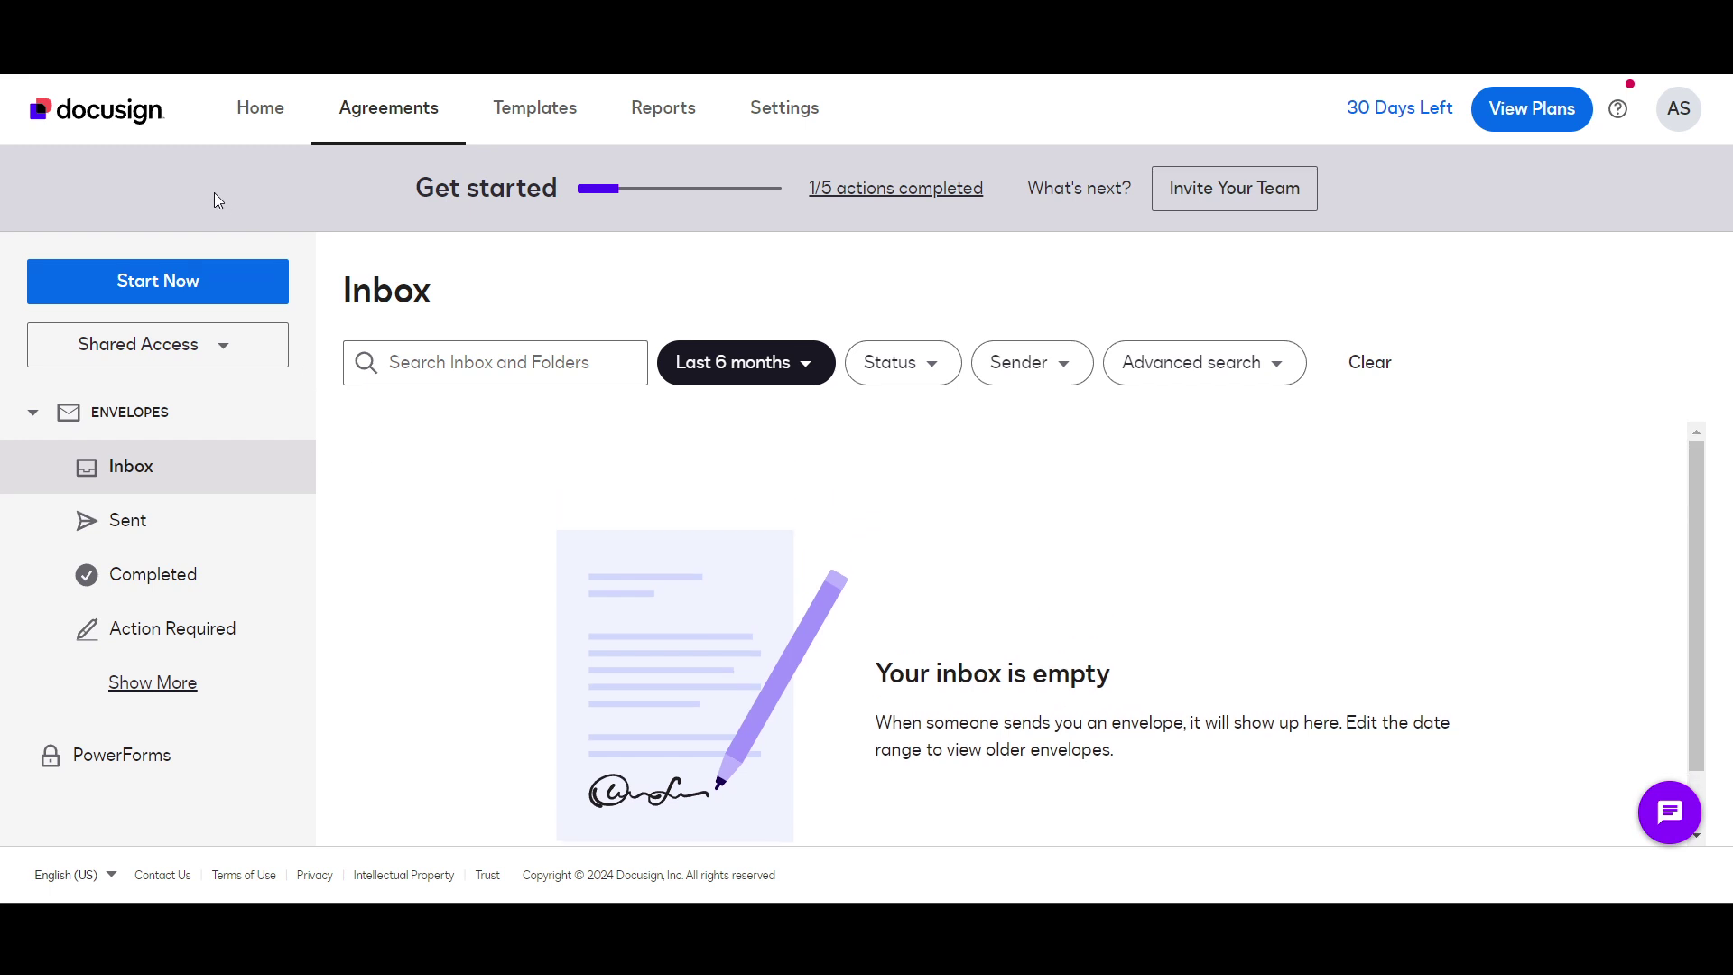
pyautogui.click(252, 120)
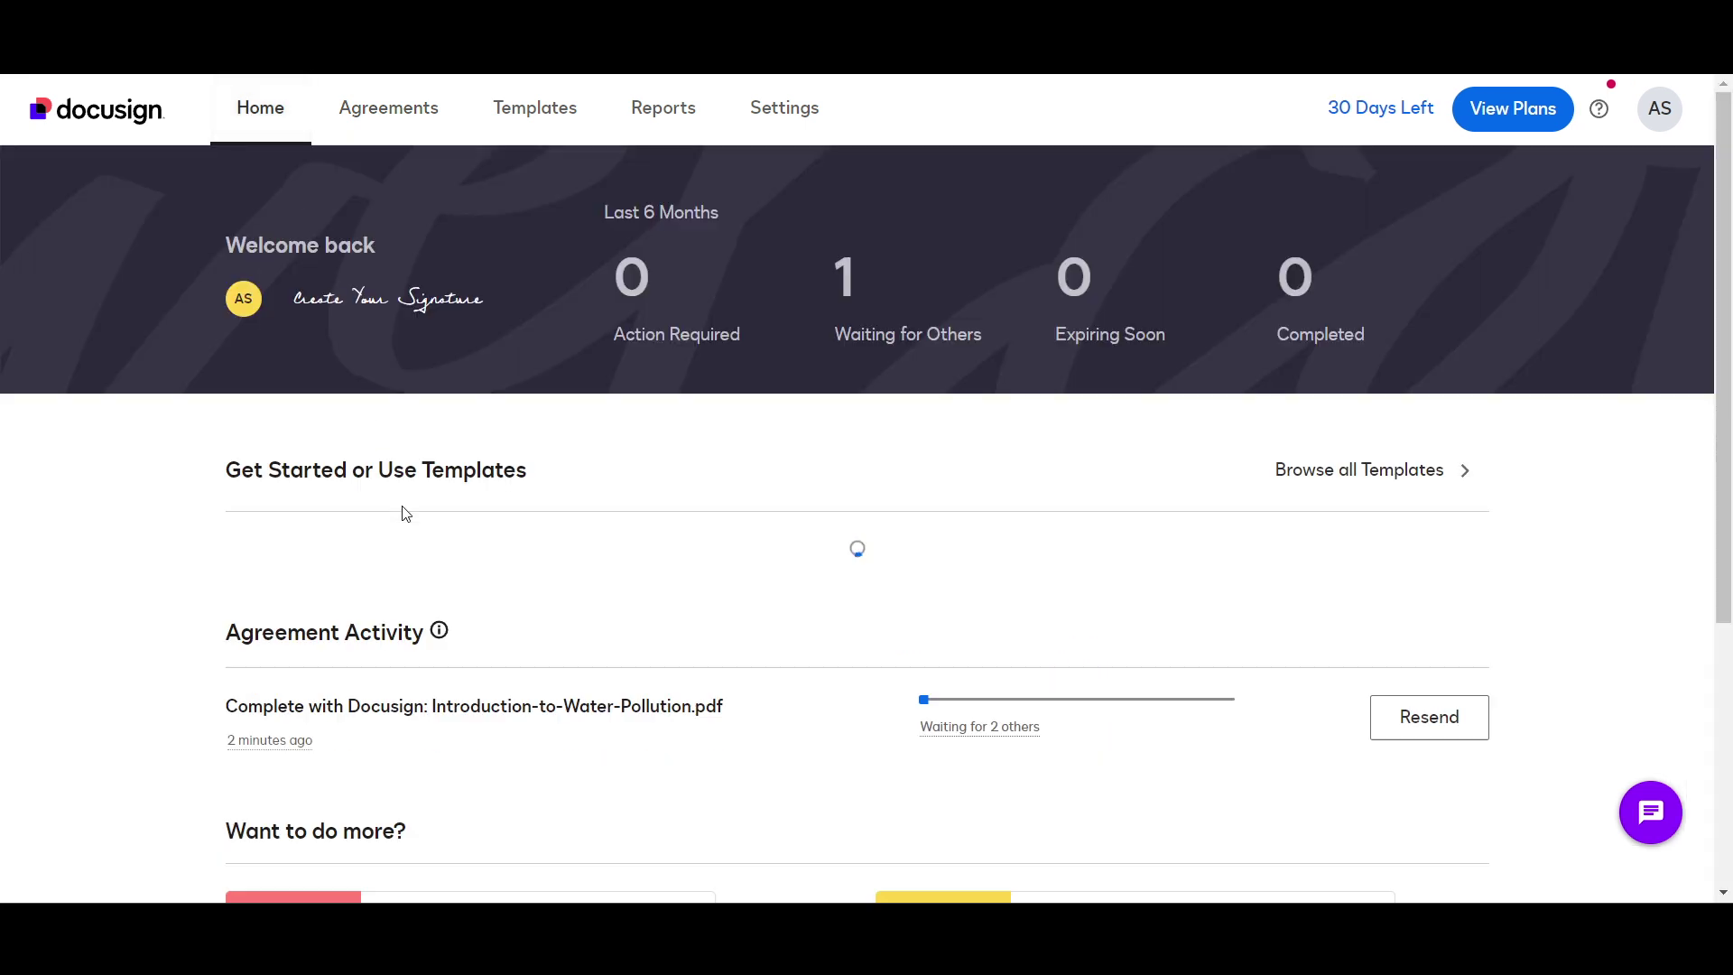
# Step: View the water-pollution envelope's Delivery failure details for the bounced email, then close them
pyautogui.scroll(-5, 402, 506)
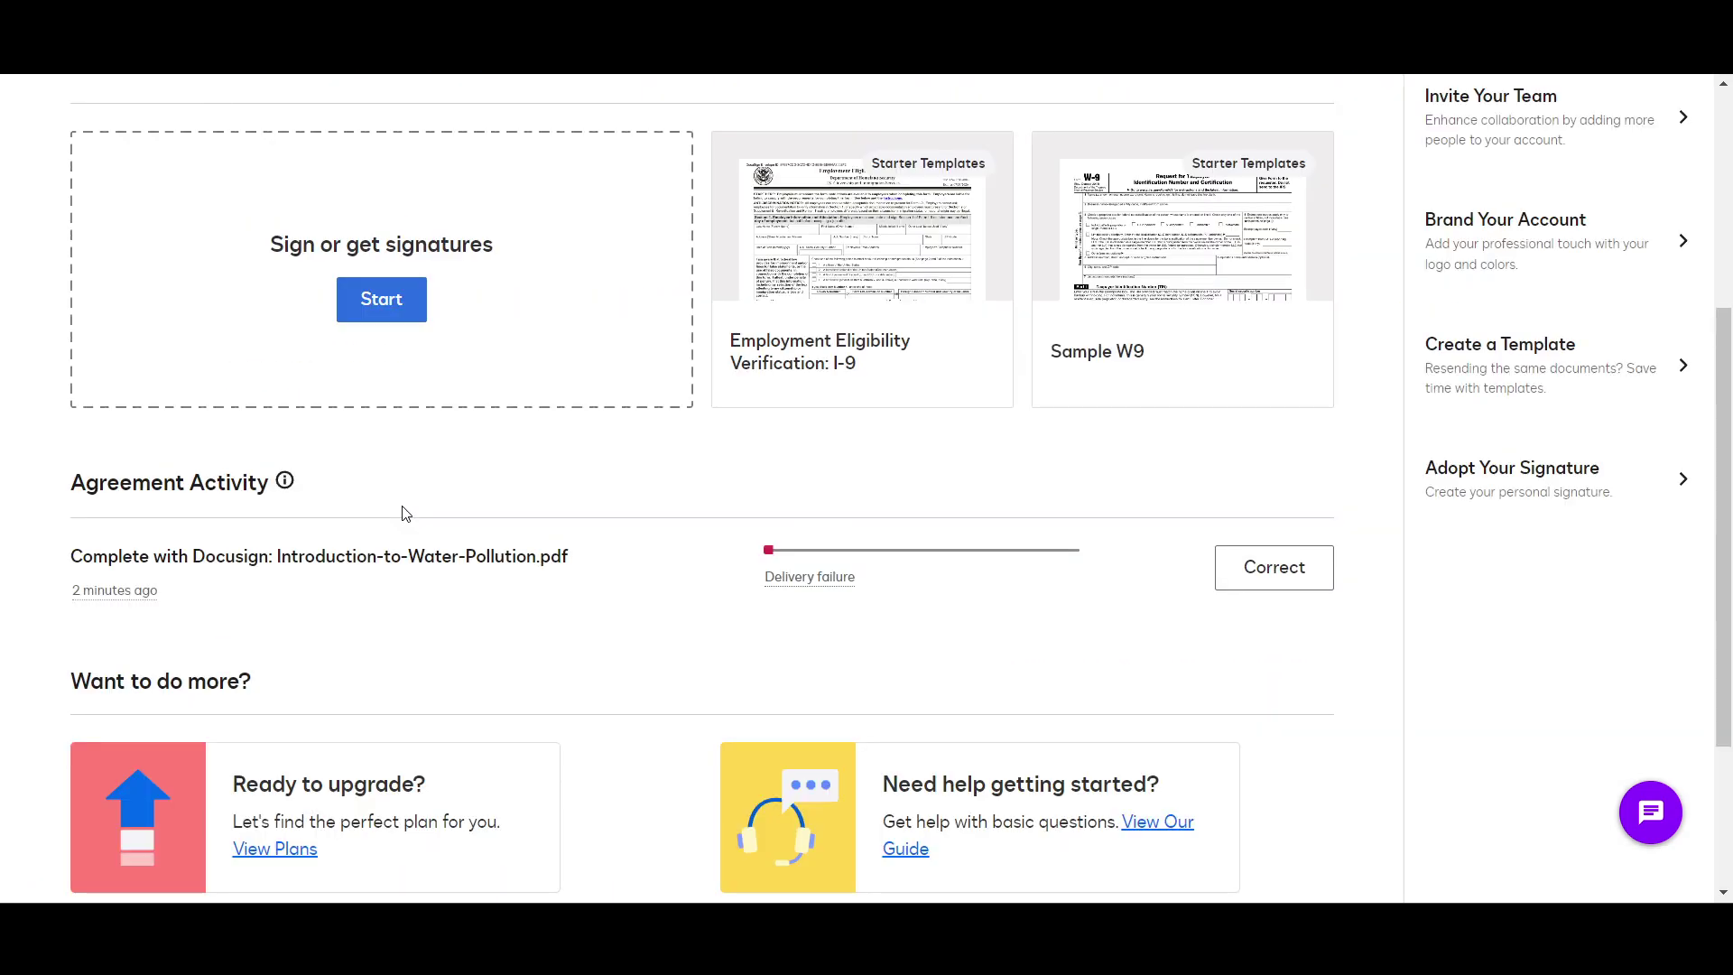
pyautogui.scroll(2, 406, 513)
pyautogui.scroll(-2, 794, 599)
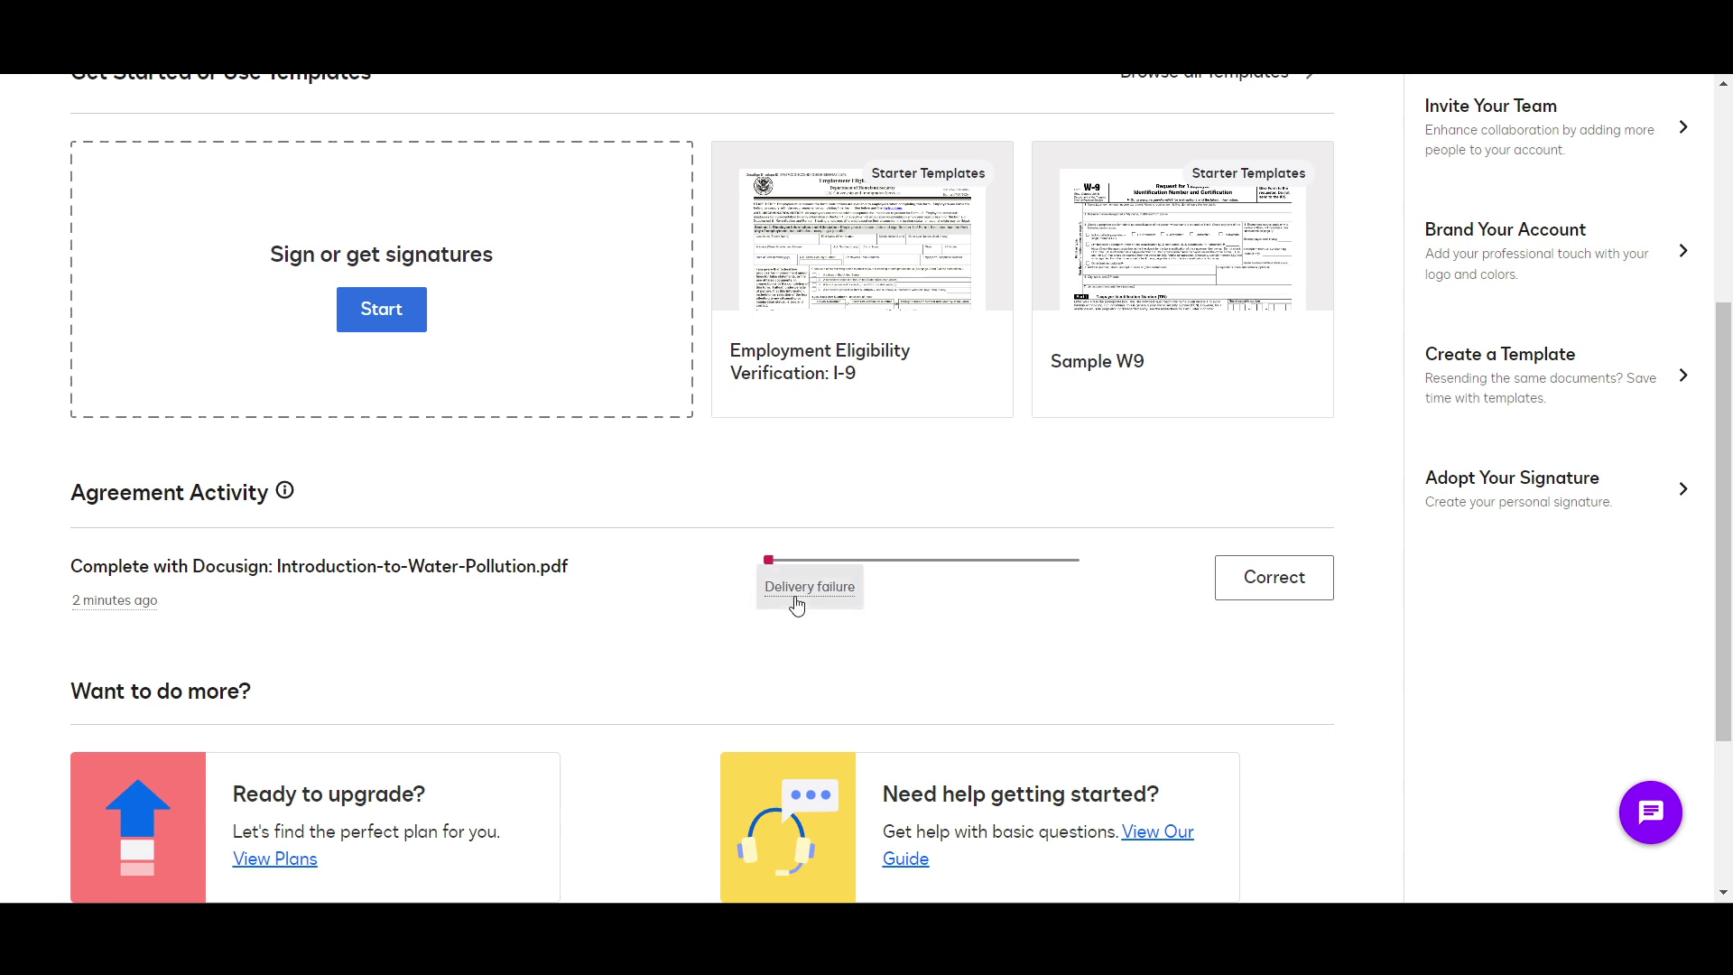
pyautogui.click(795, 599)
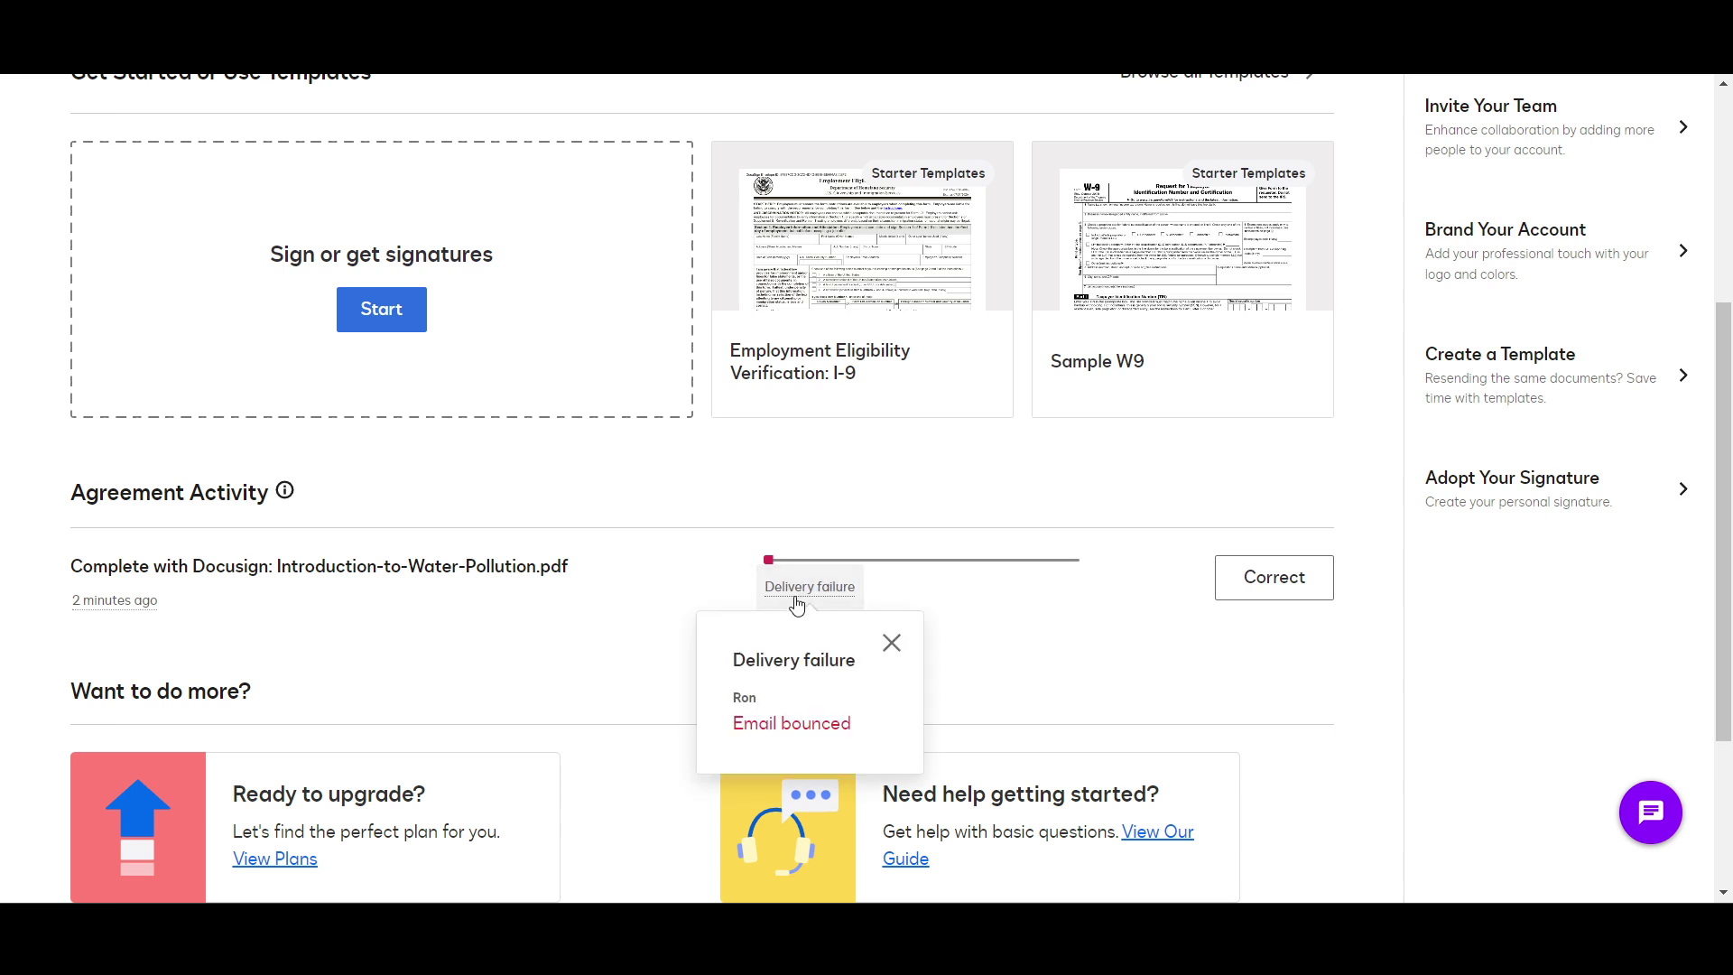
pyautogui.click(890, 643)
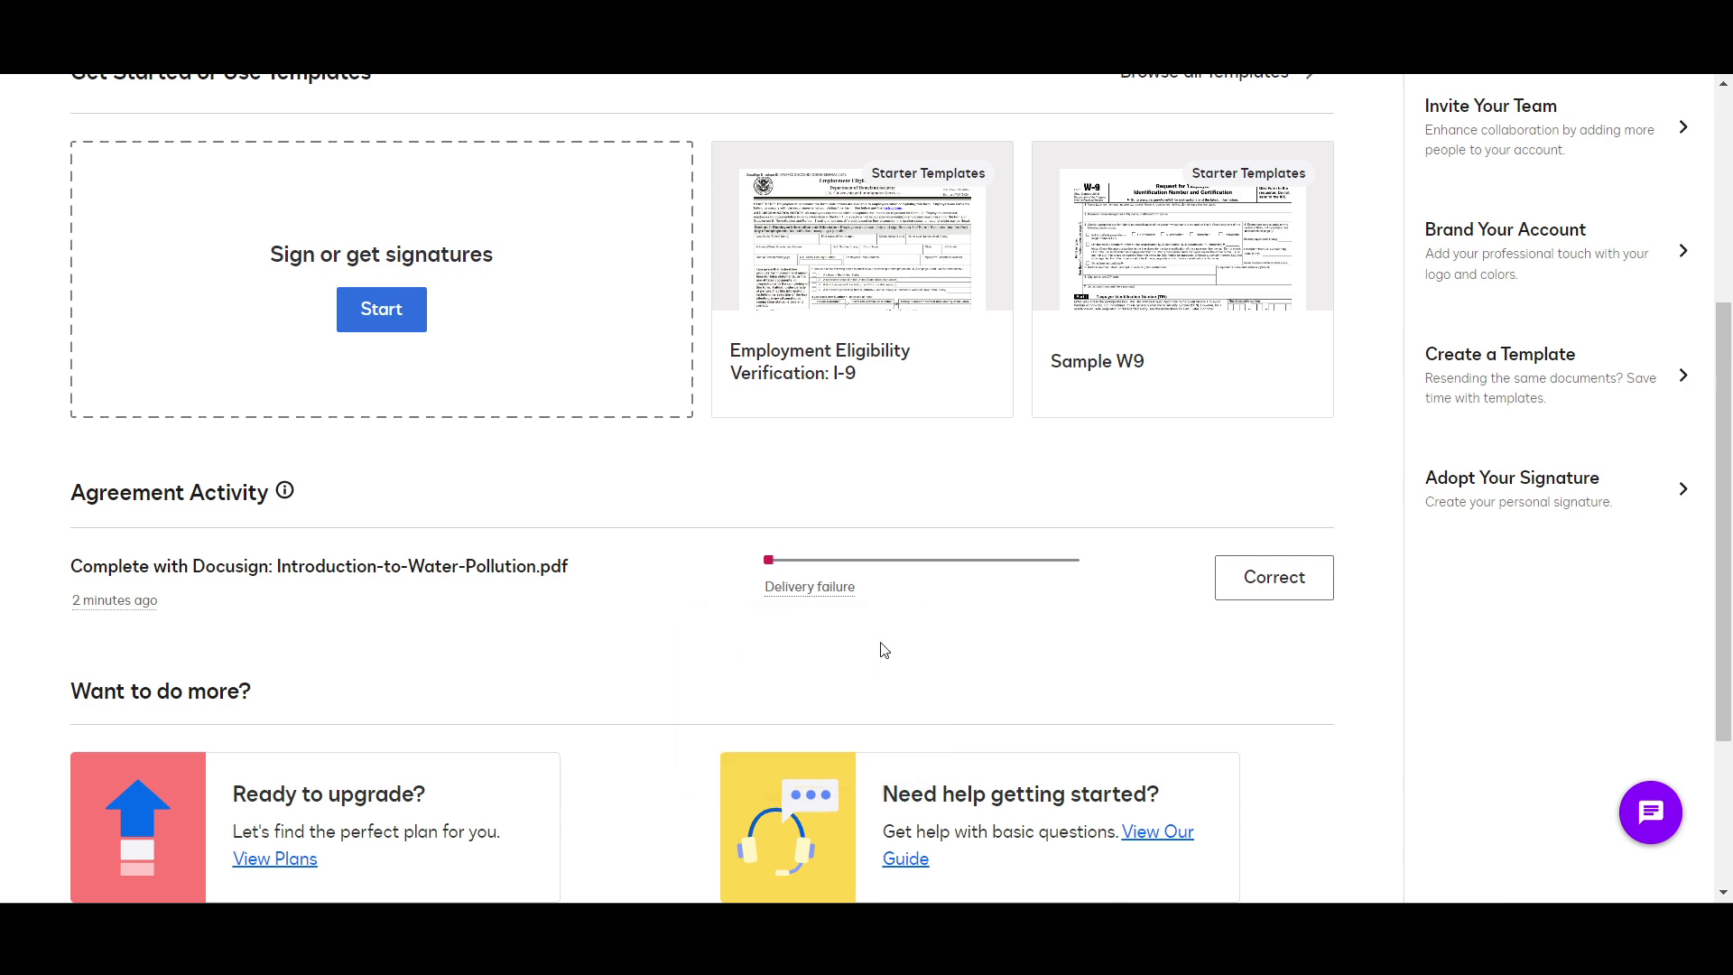
# Step: Open the failed water-pollution envelope for correction, view its signers, then exit the correction
pyautogui.click(1285, 587)
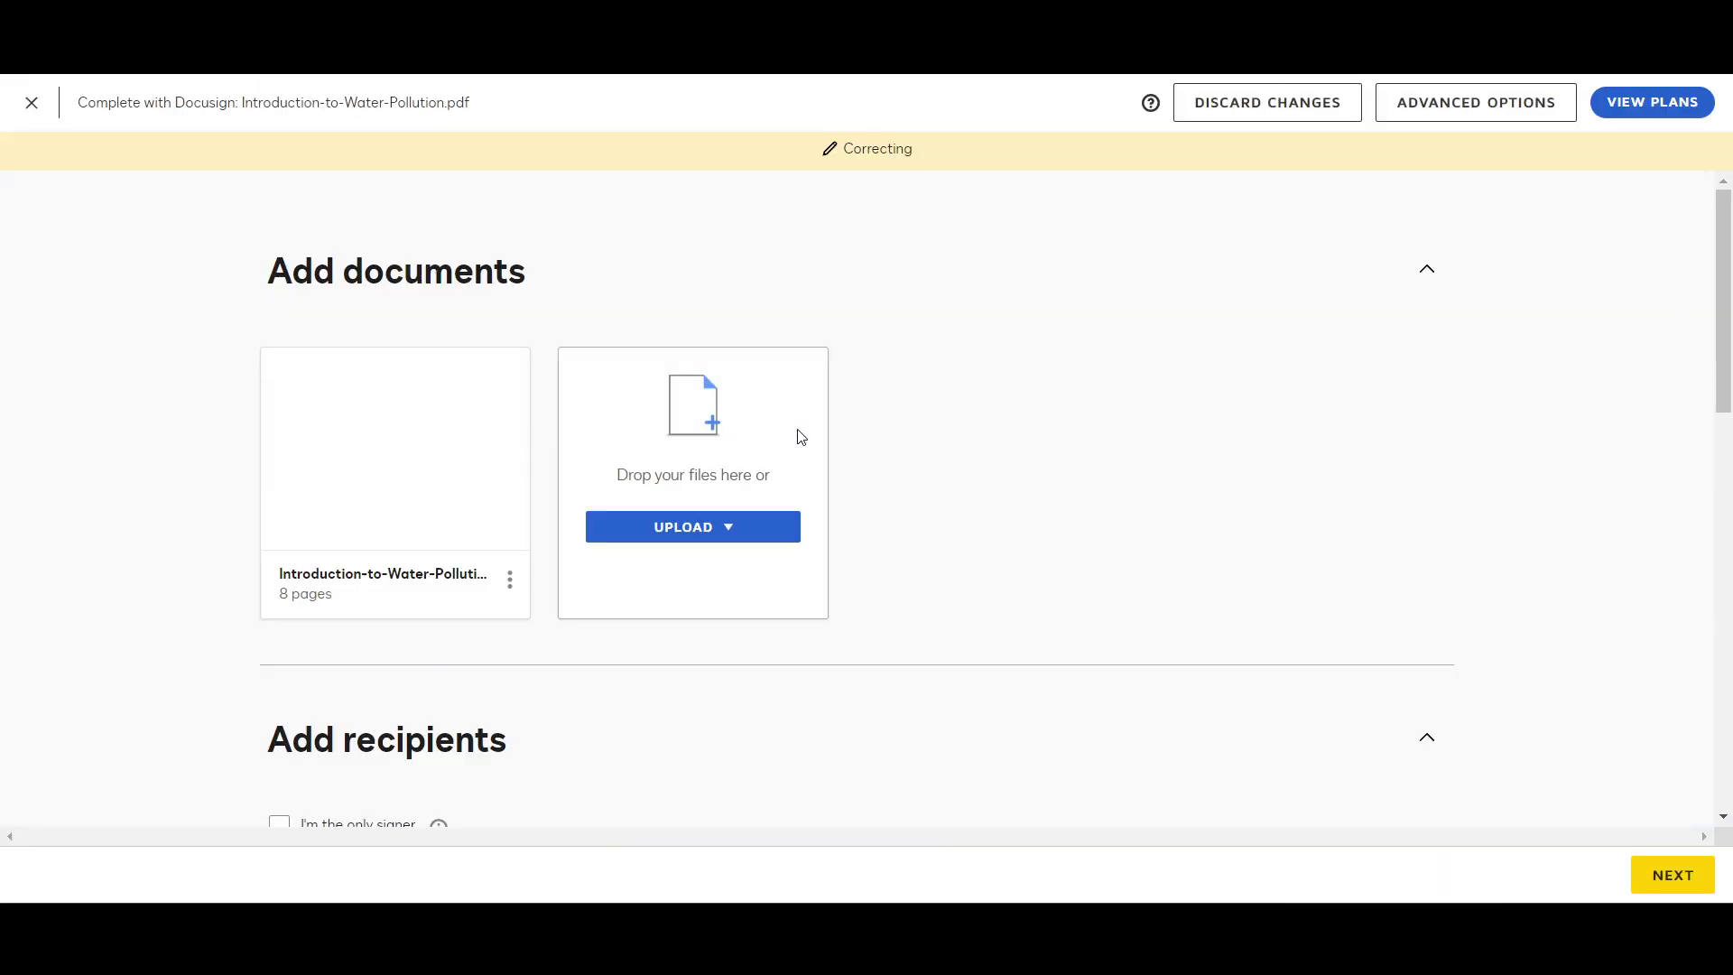
pyautogui.scroll(-8, 798, 435)
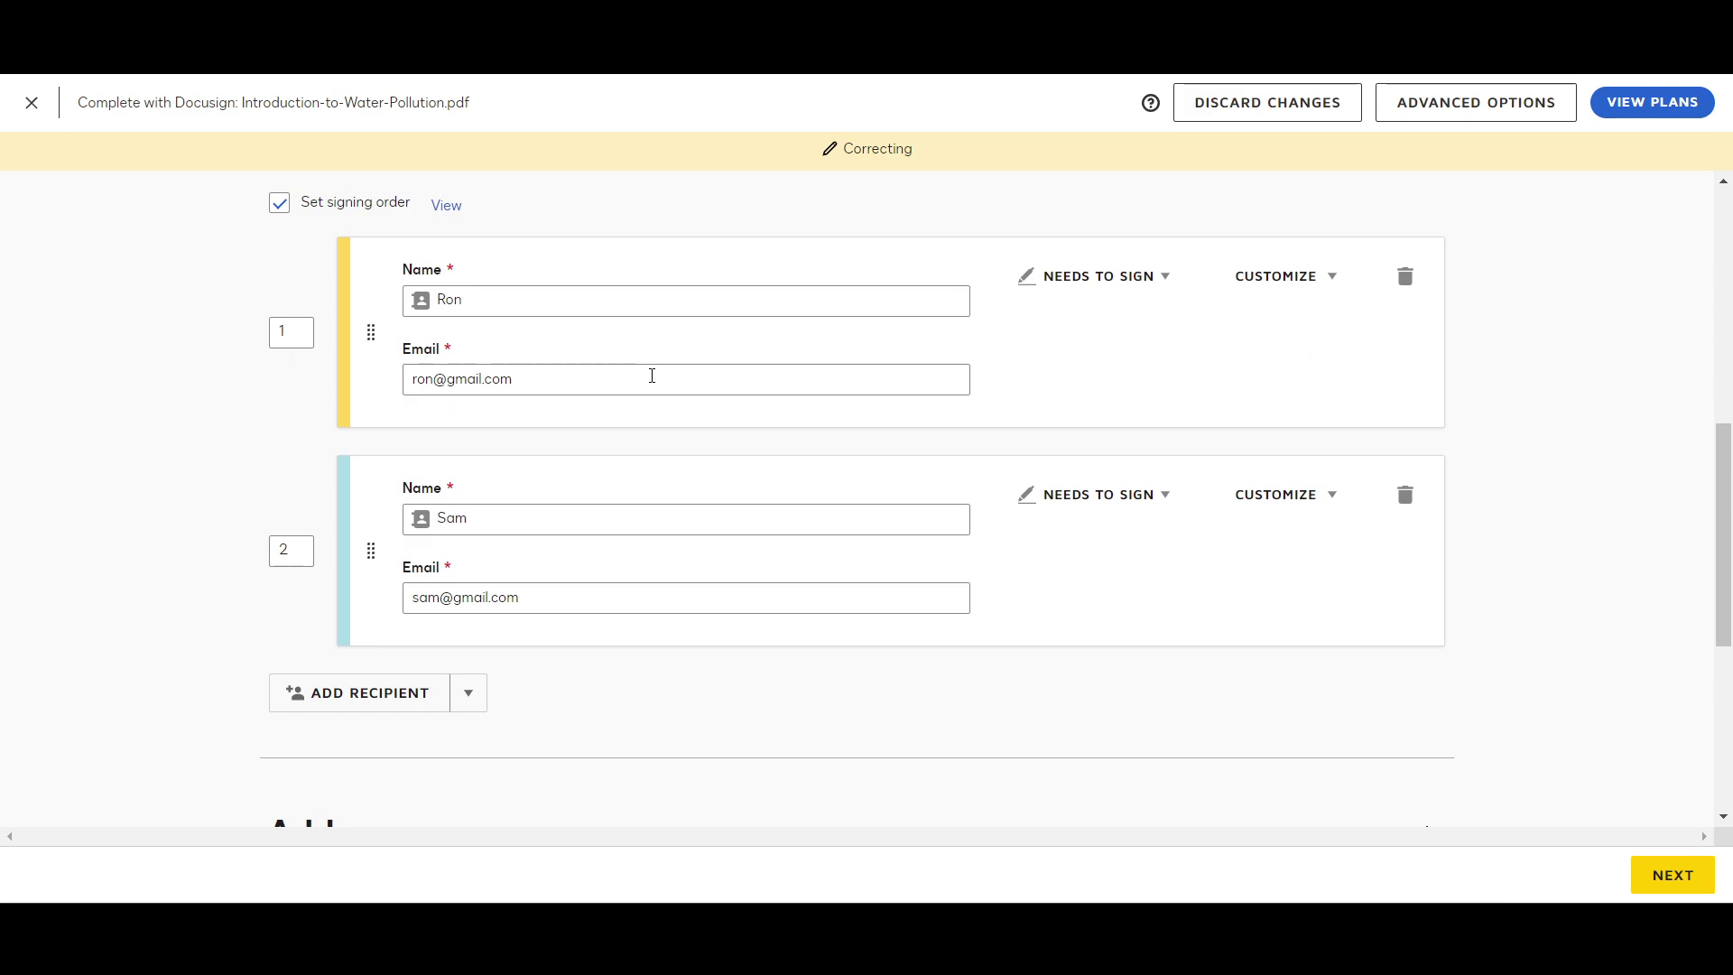
pyautogui.click(32, 105)
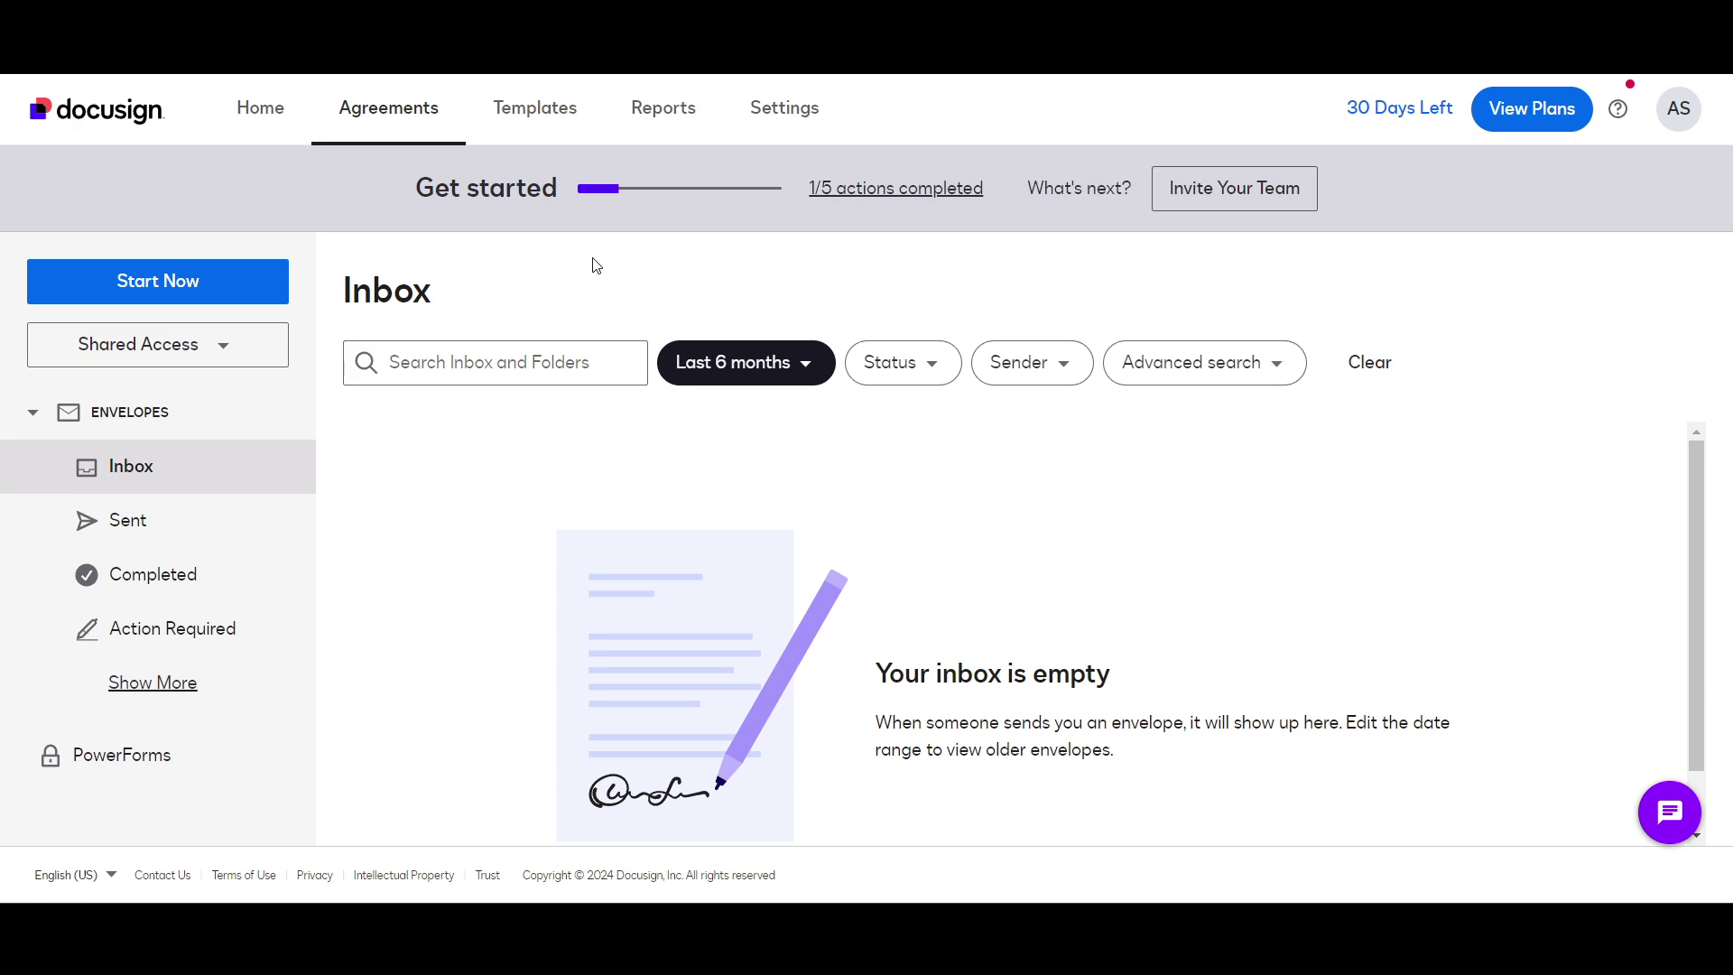
# Step: Return to Home and scroll to the envelope's Delivery failure entry in Agreement Activity
pyautogui.scroll(-1, 527, 516)
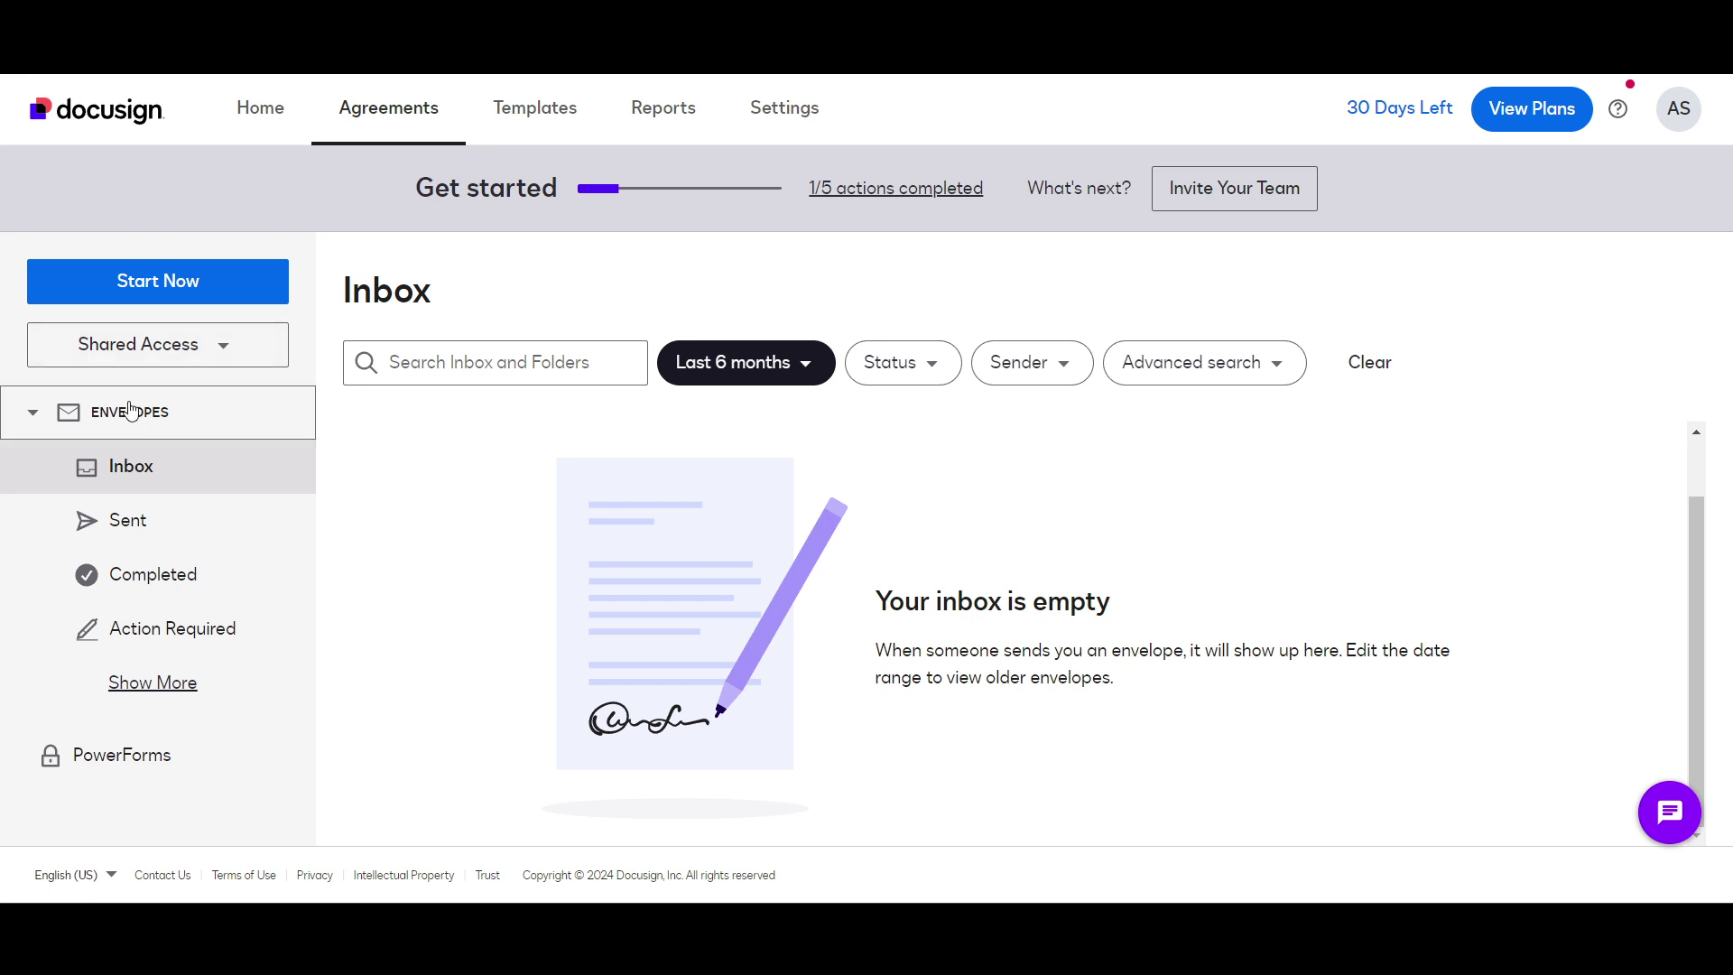
pyautogui.click(268, 113)
pyautogui.scroll(-5, 574, 621)
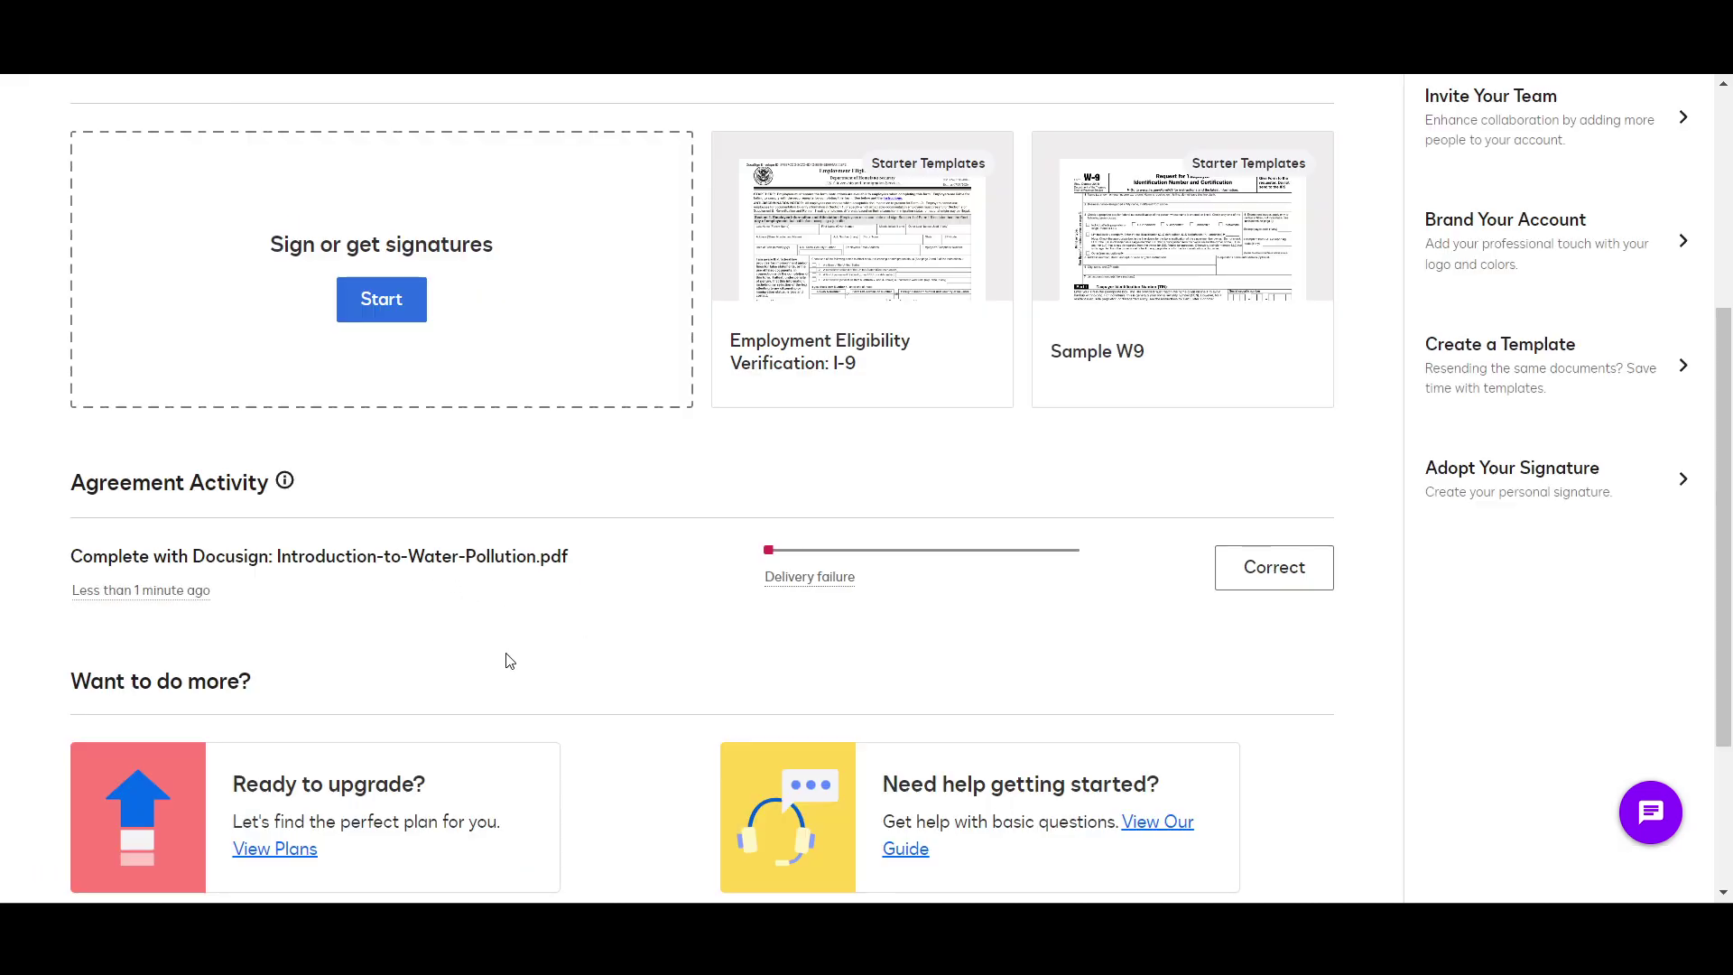
# Step: Open the plans page through View Plans in the Ready to upgrade? card
pyautogui.scroll(-3, 503, 658)
pyautogui.click(289, 595)
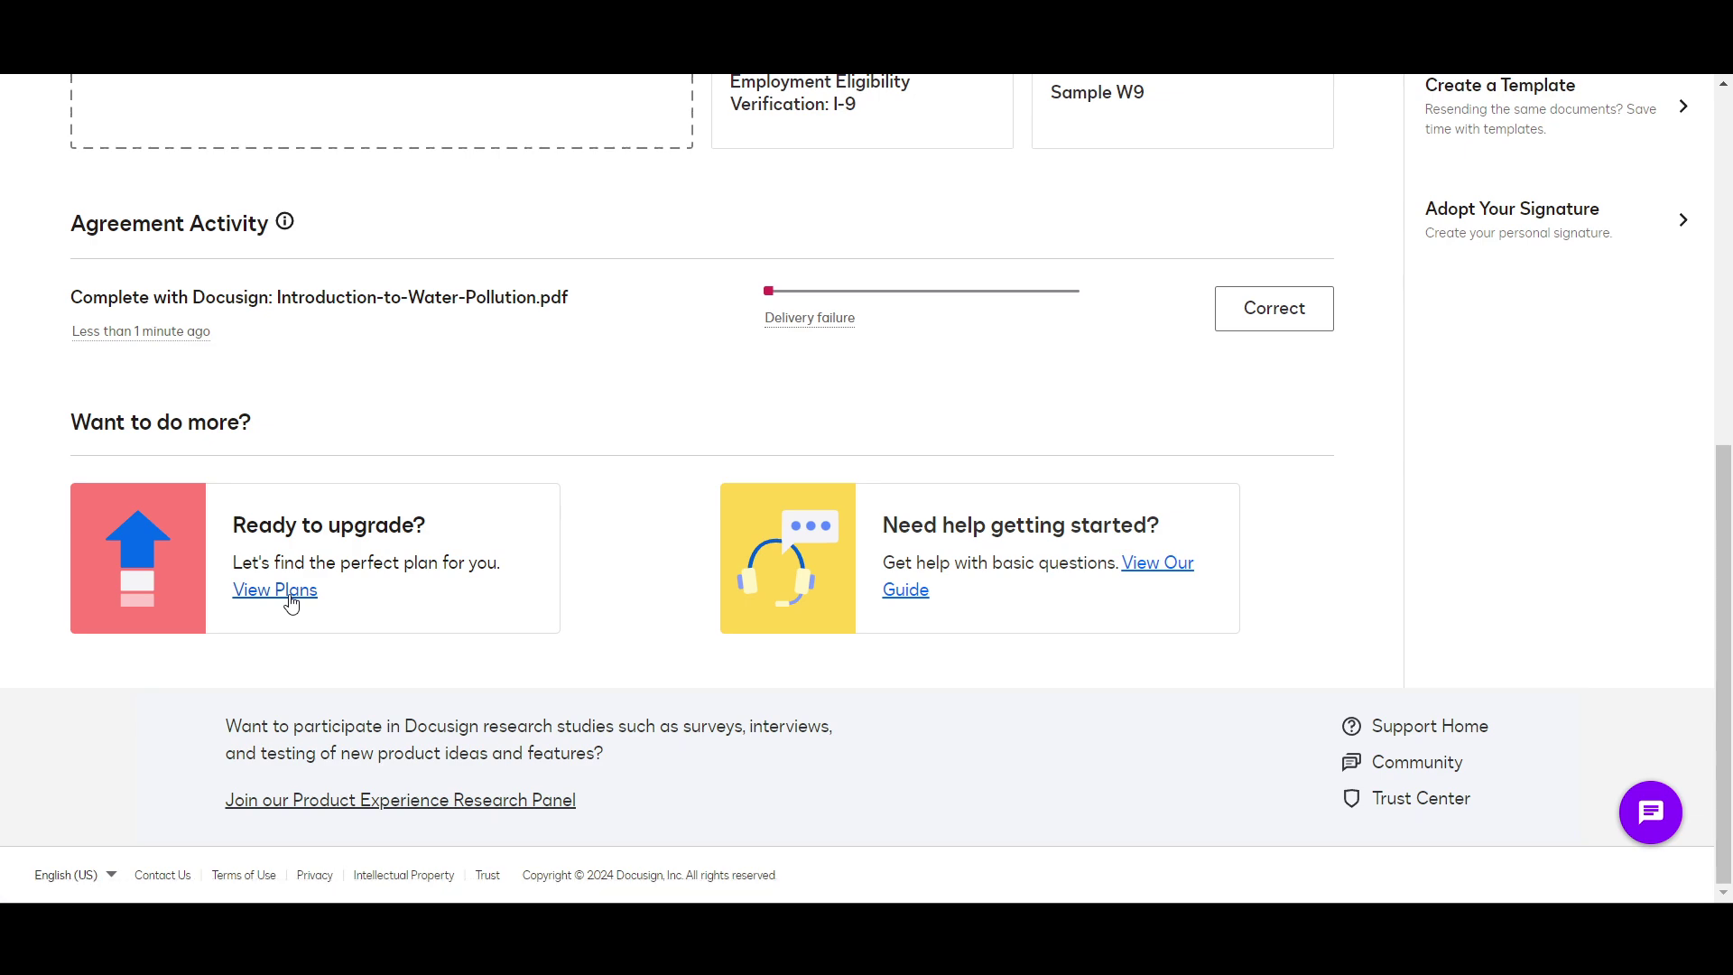
pyautogui.click(291, 603)
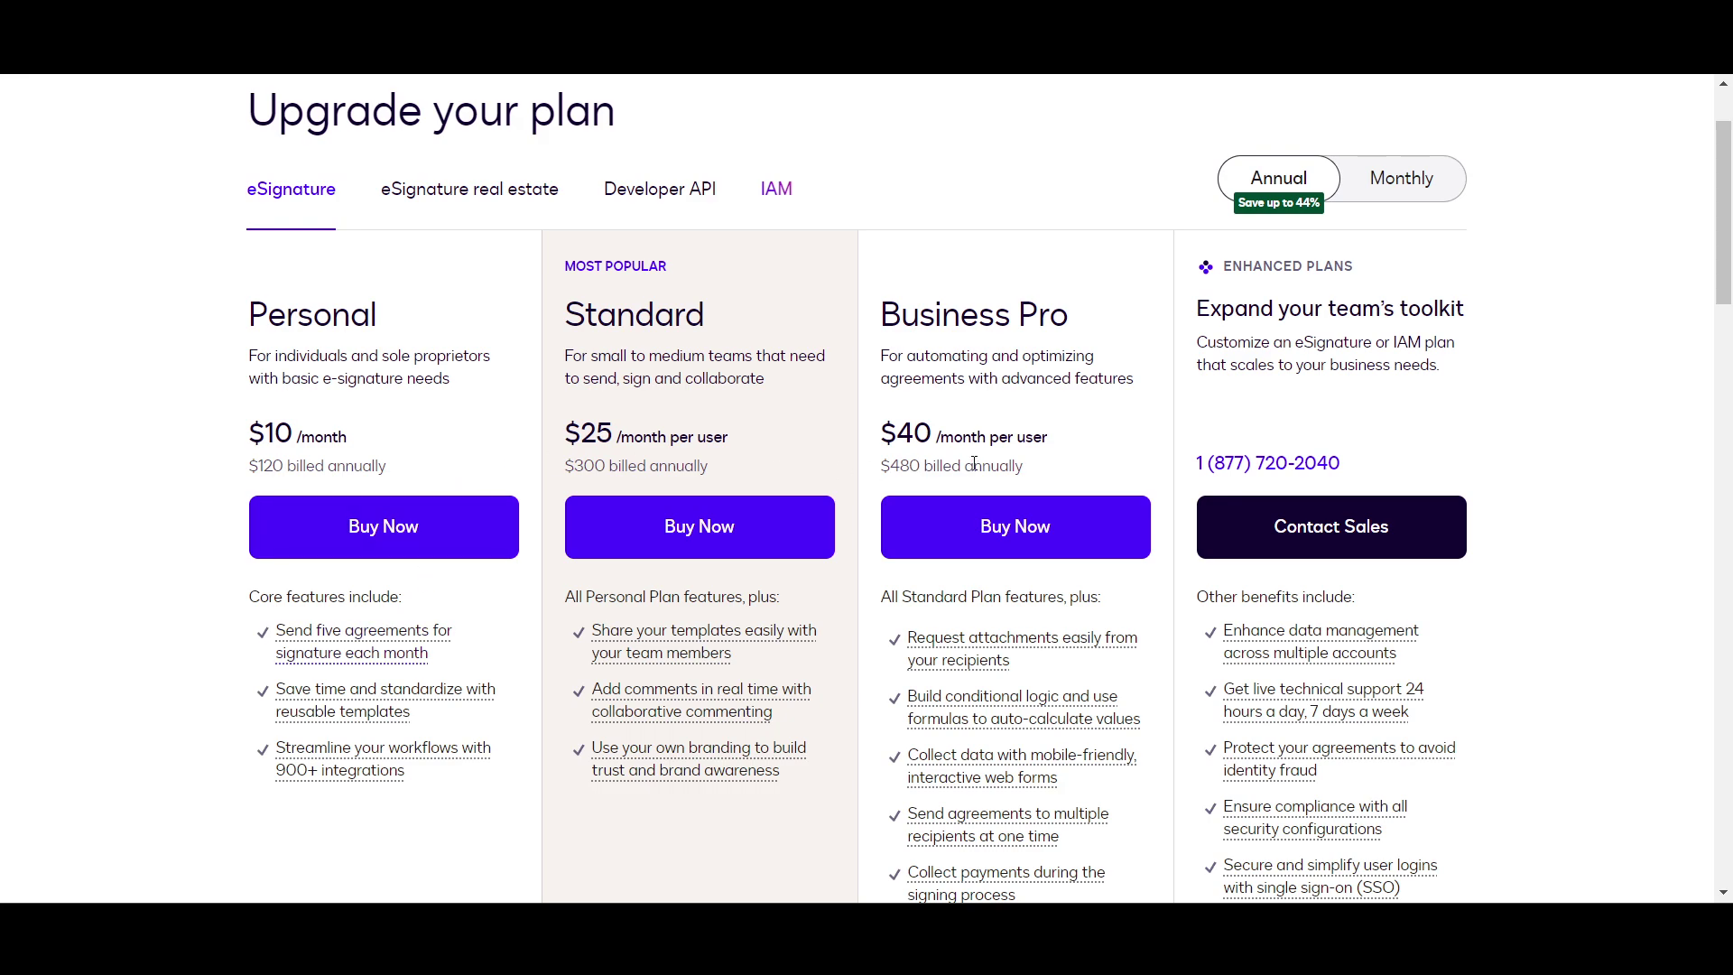
# Step: Compare the eSignature real estate and Developer API pricing tabs, then return to eSignature
pyautogui.scroll(-1, 455, 340)
pyautogui.scroll(1, 442, 311)
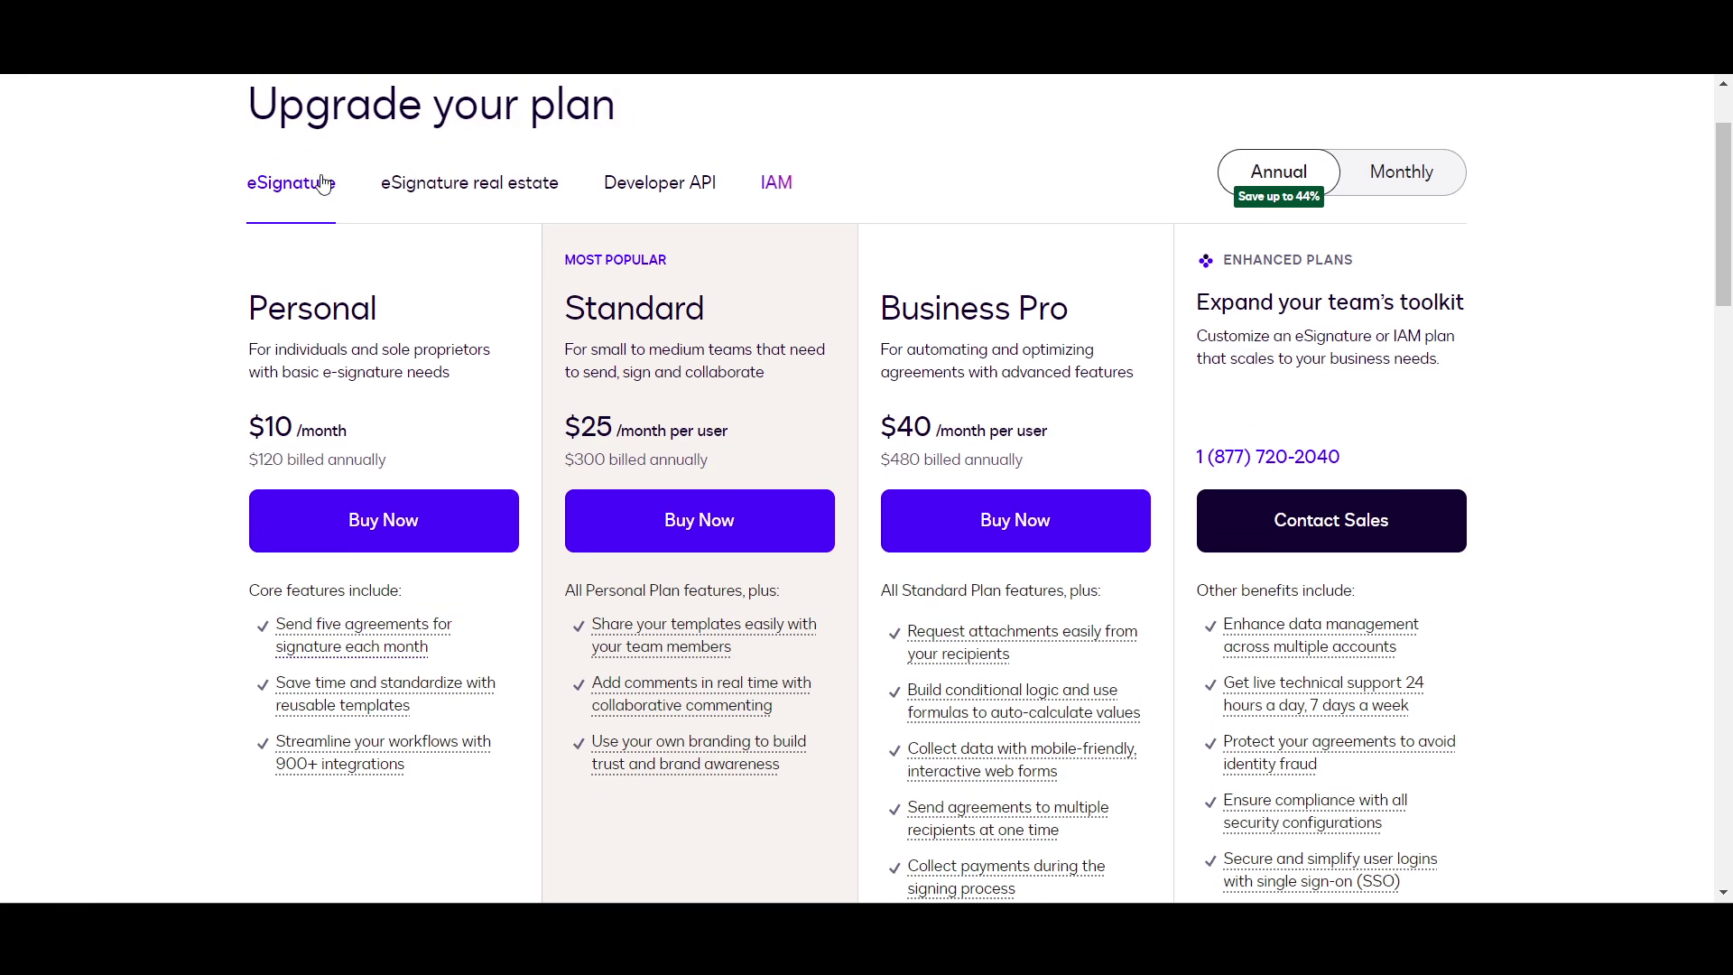
pyautogui.click(447, 204)
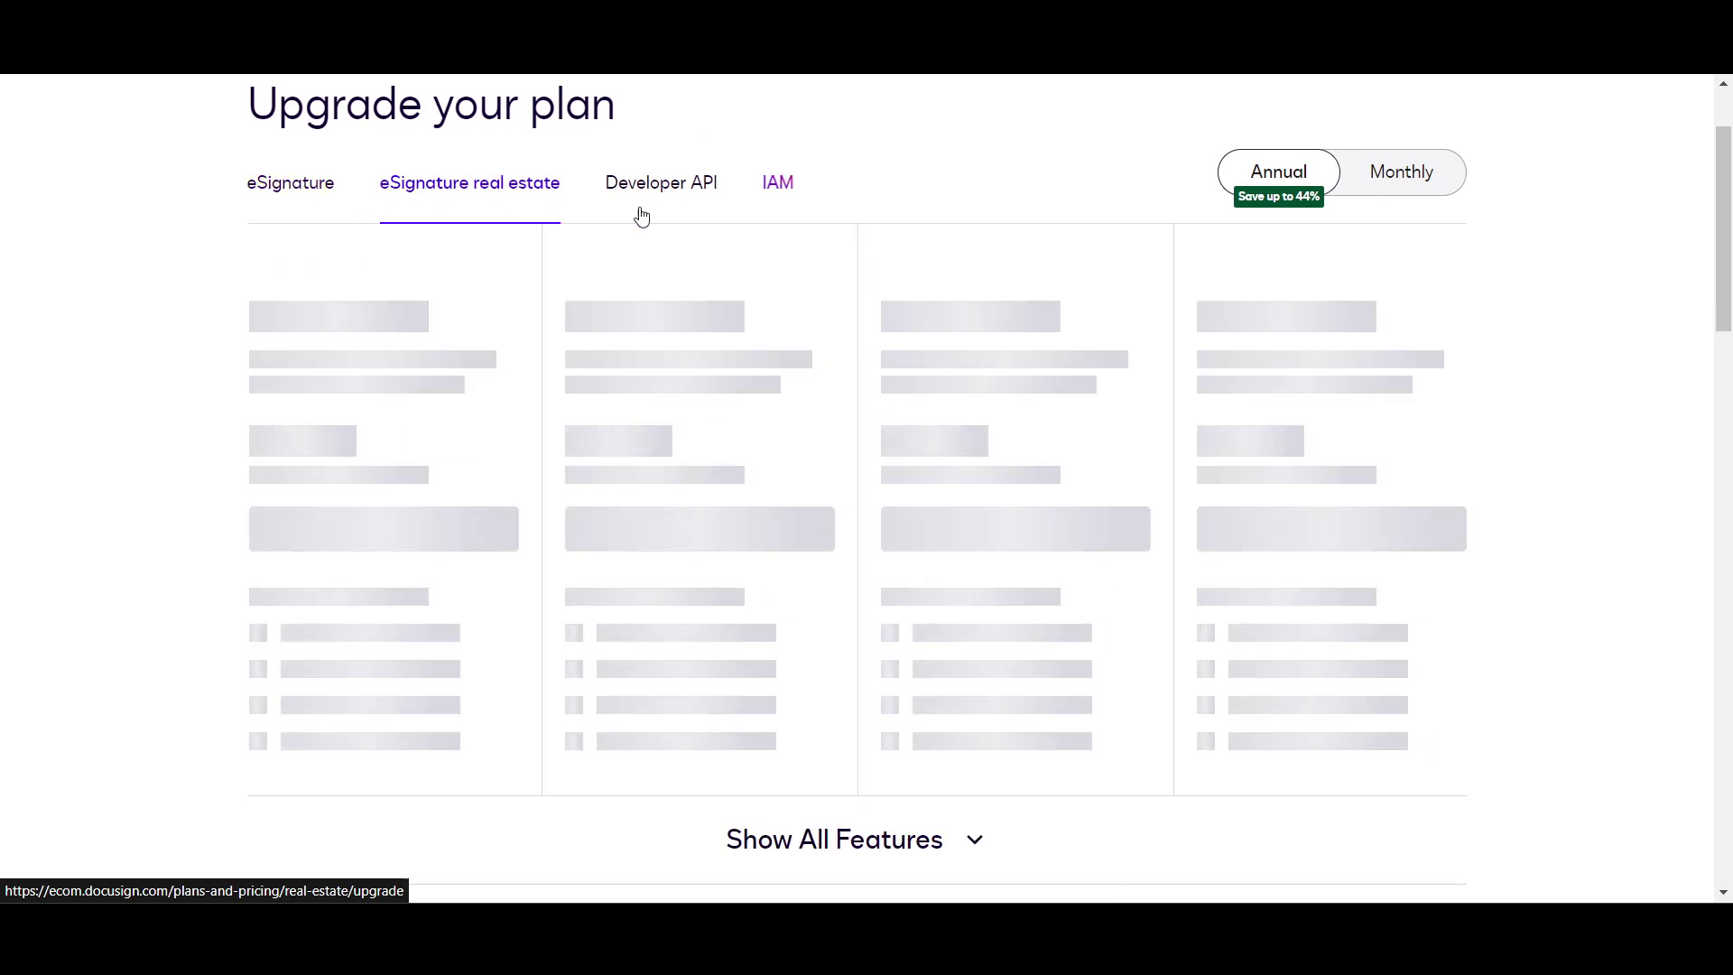
pyautogui.click(701, 194)
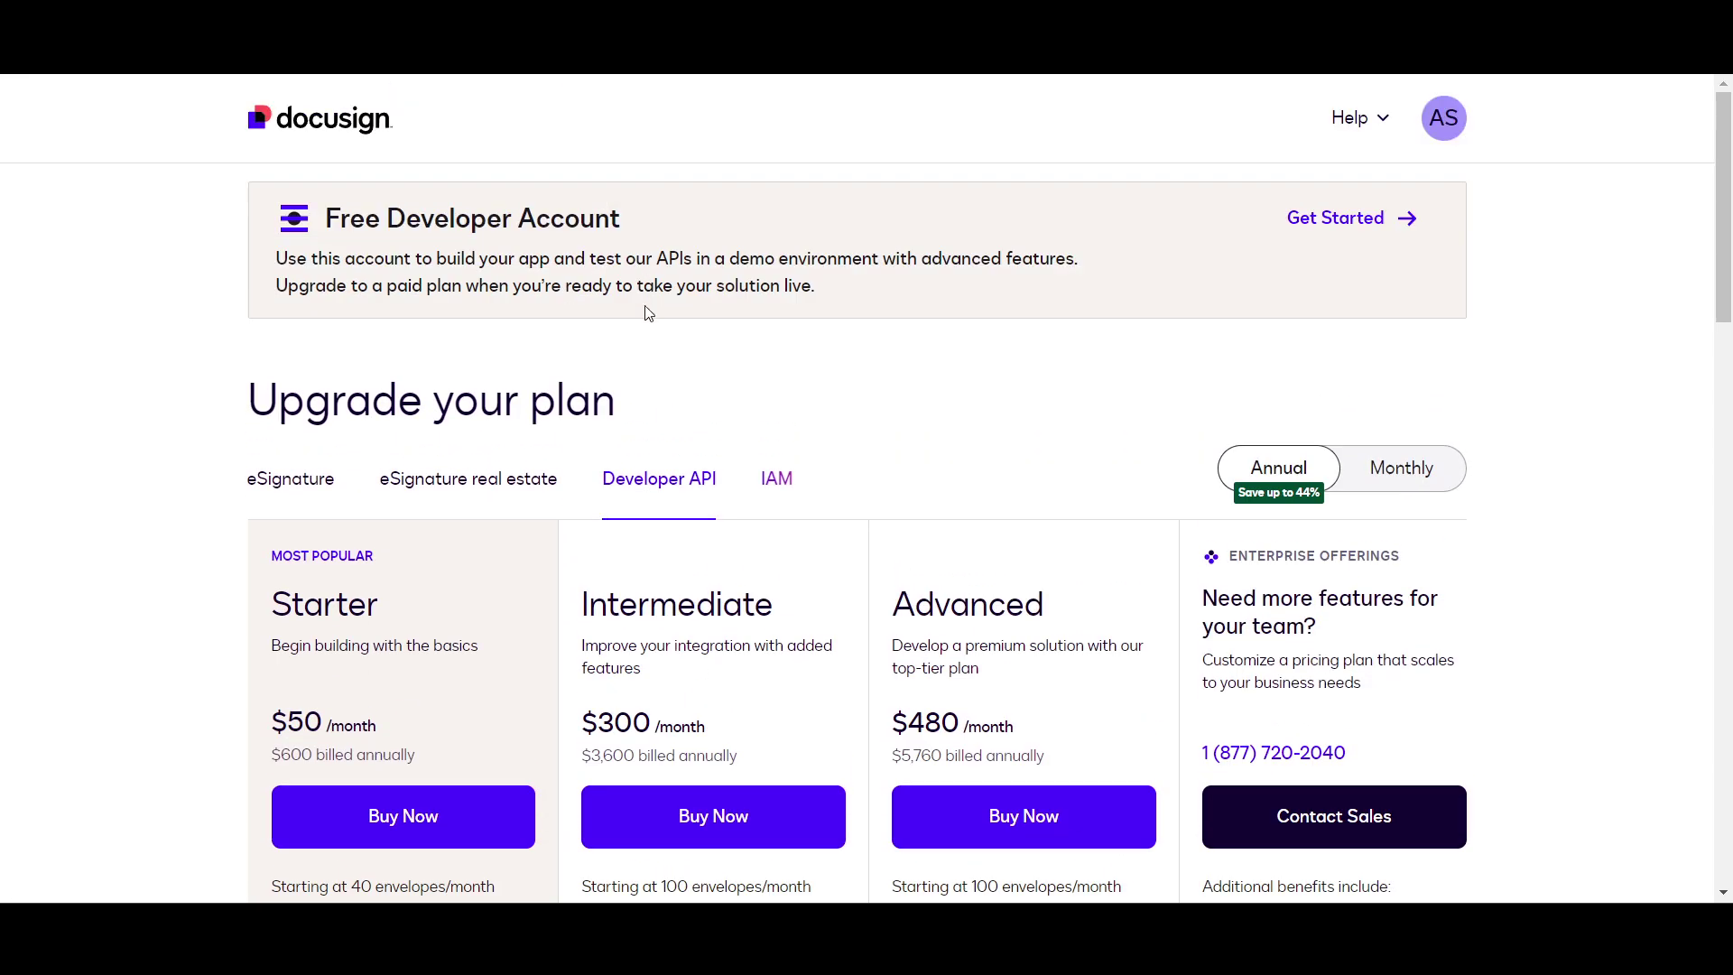
pyautogui.scroll(1, 649, 452)
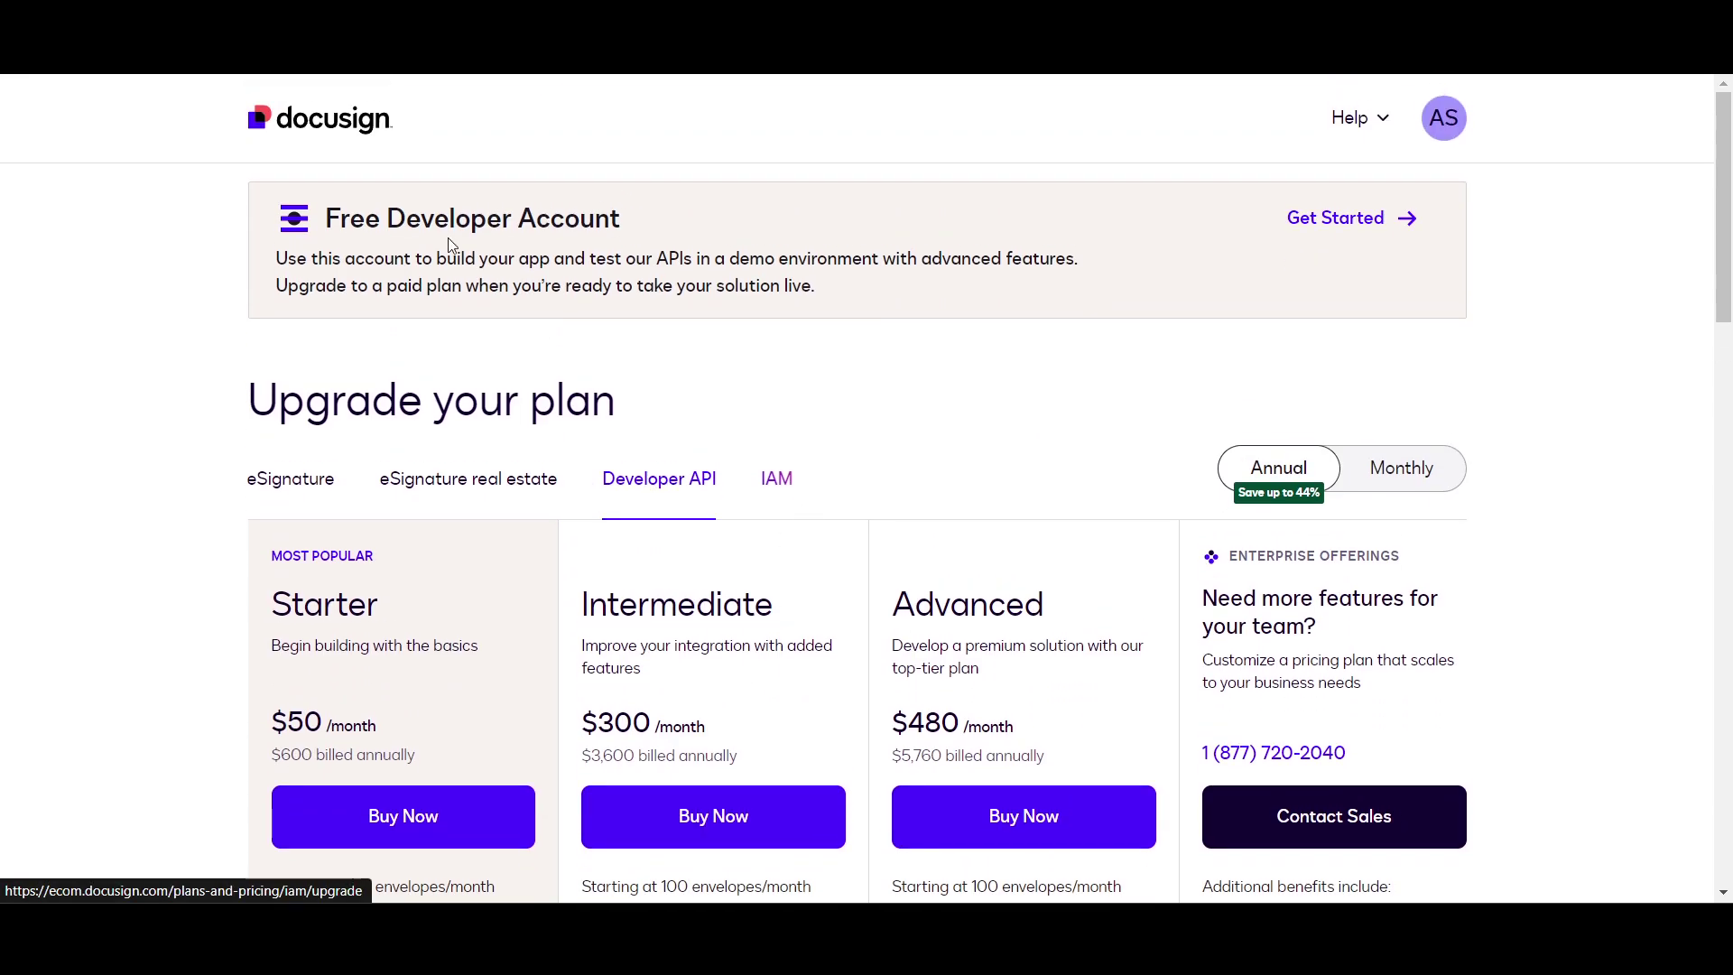
pyautogui.click(435, 484)
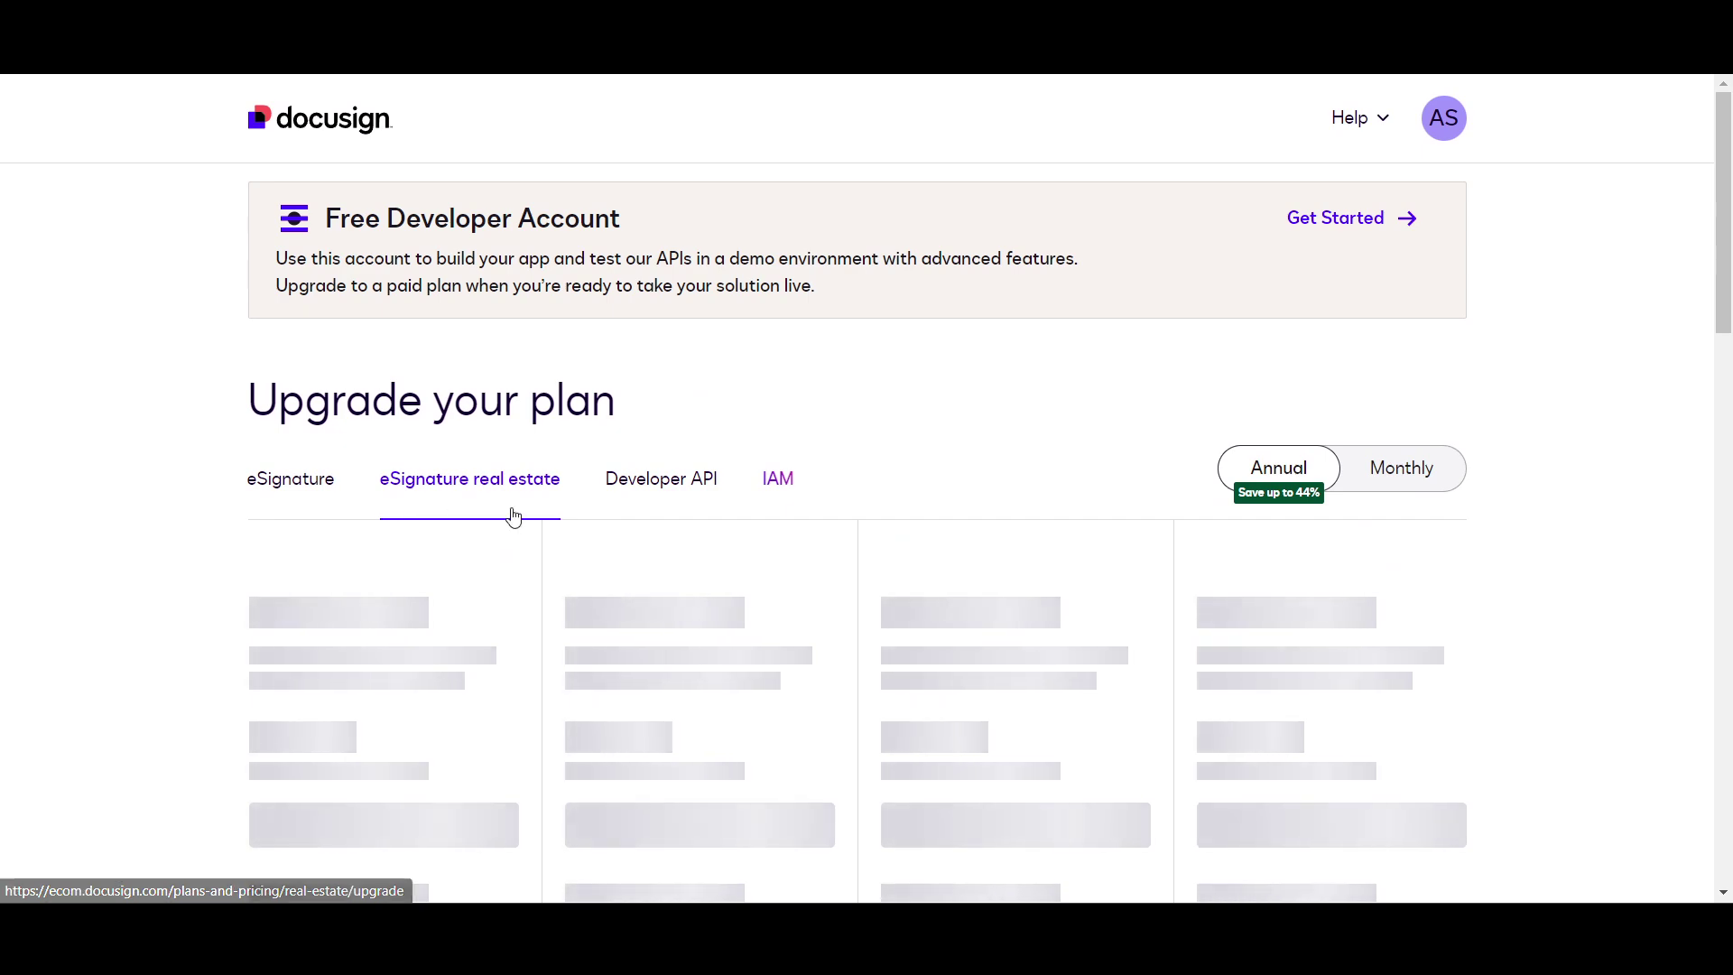
pyautogui.scroll(-1, 487, 470)
pyautogui.scroll(-2, 528, 476)
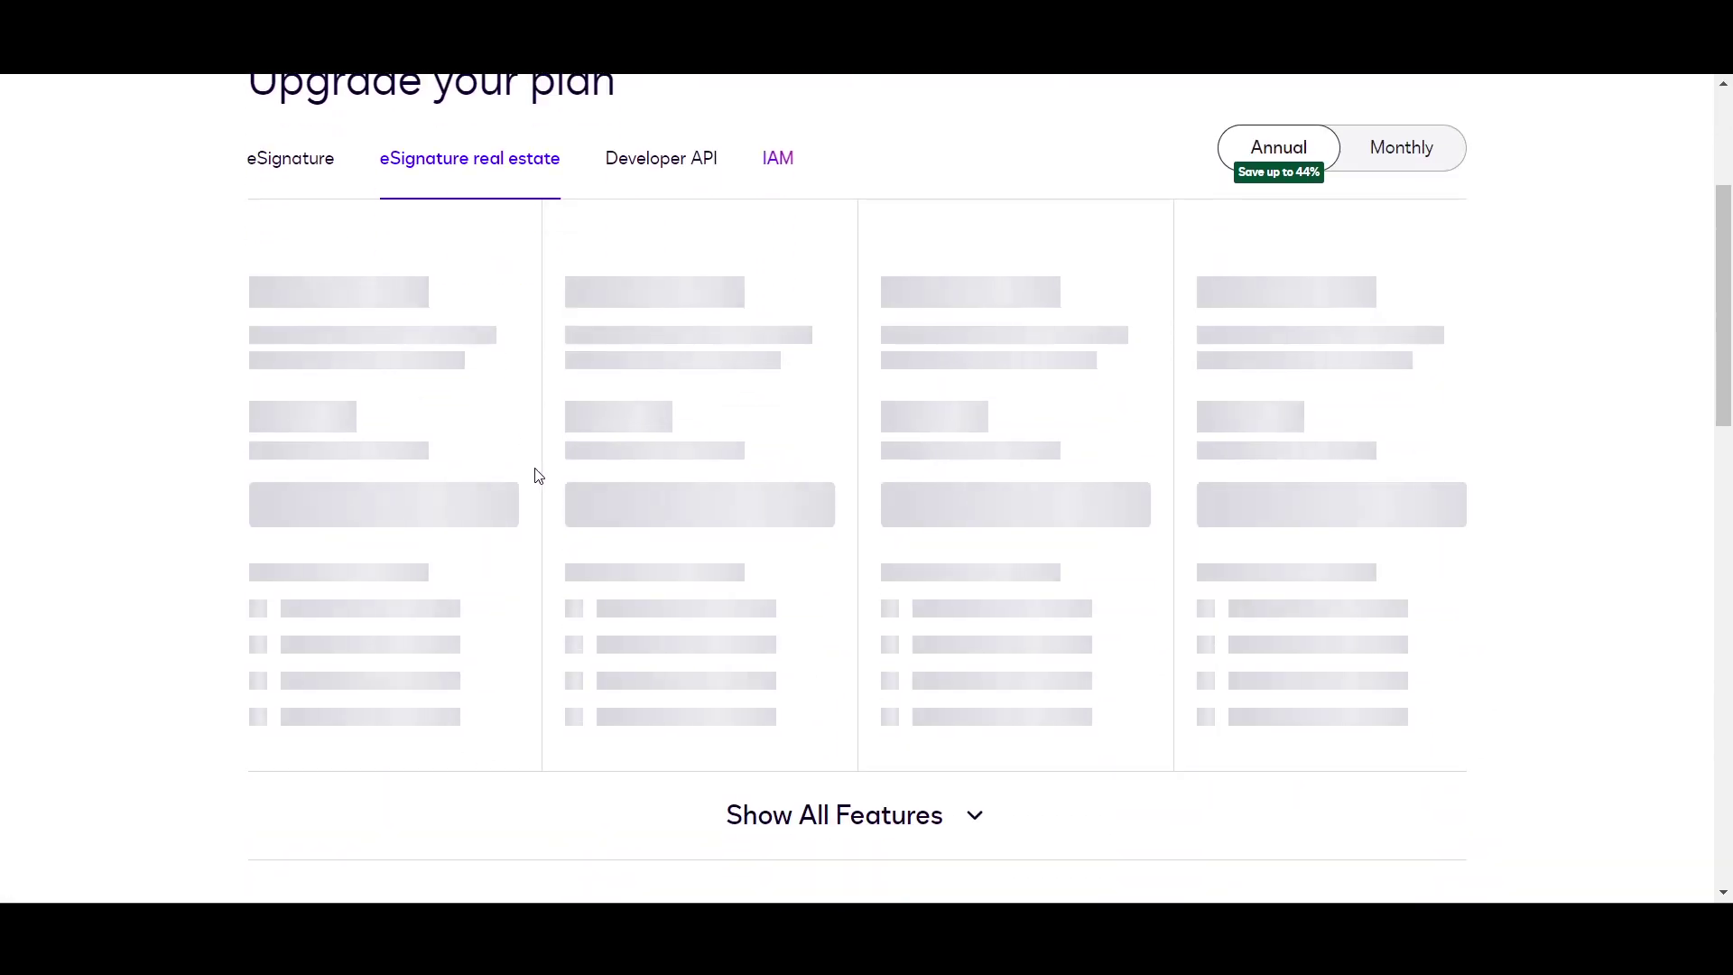
pyautogui.scroll(-3, 533, 487)
pyautogui.scroll(2, 510, 502)
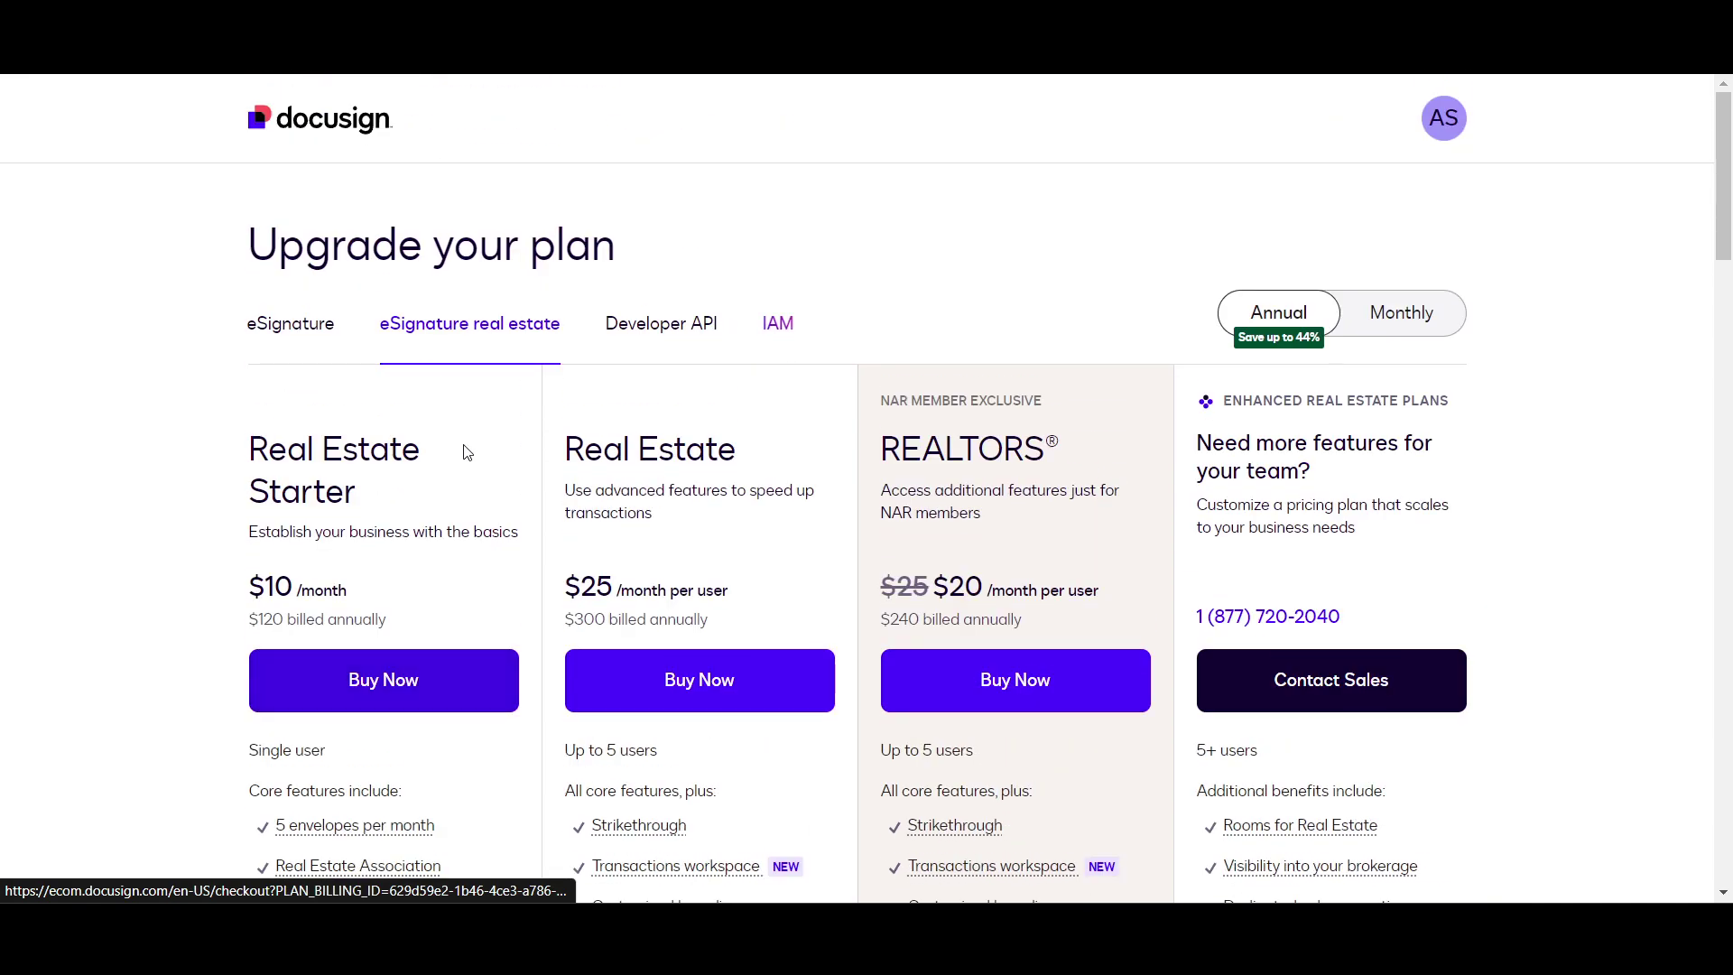
pyautogui.click(290, 324)
# Step: Read through the Personal, Standard and Business Pro feature lists down to the add-ons section
pyautogui.scroll(-2, 201, 506)
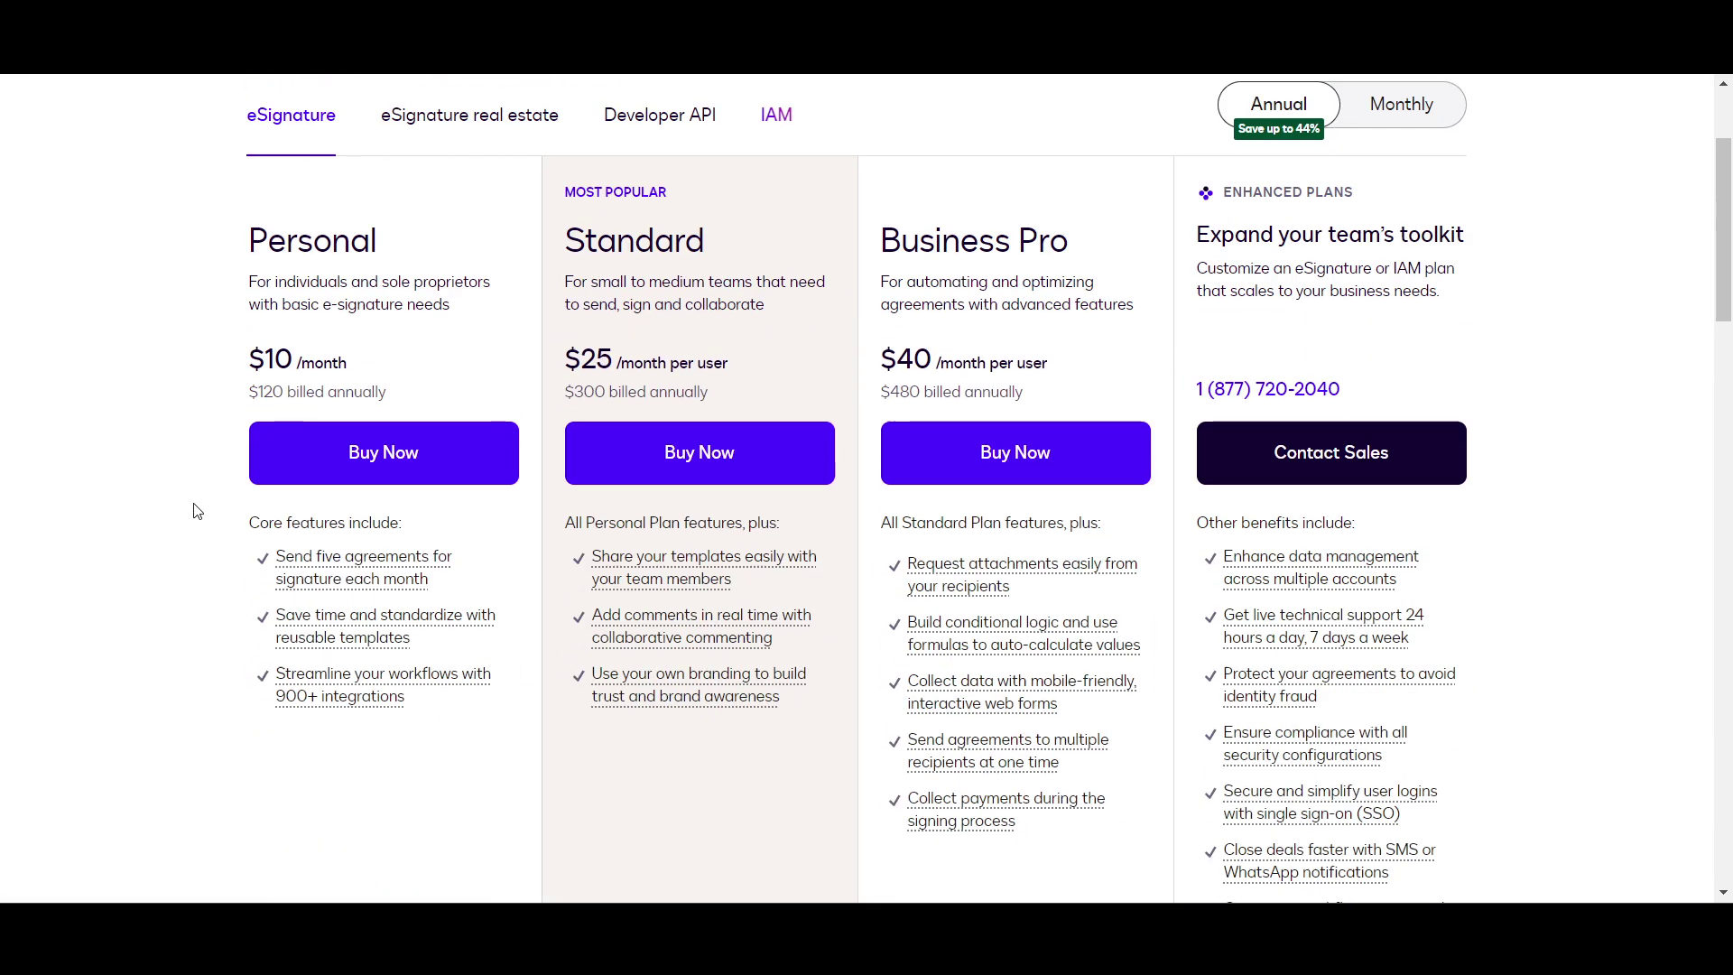
pyautogui.moveTo(287, 282); pyautogui.dragTo(317, 424)
pyautogui.click(77, 484)
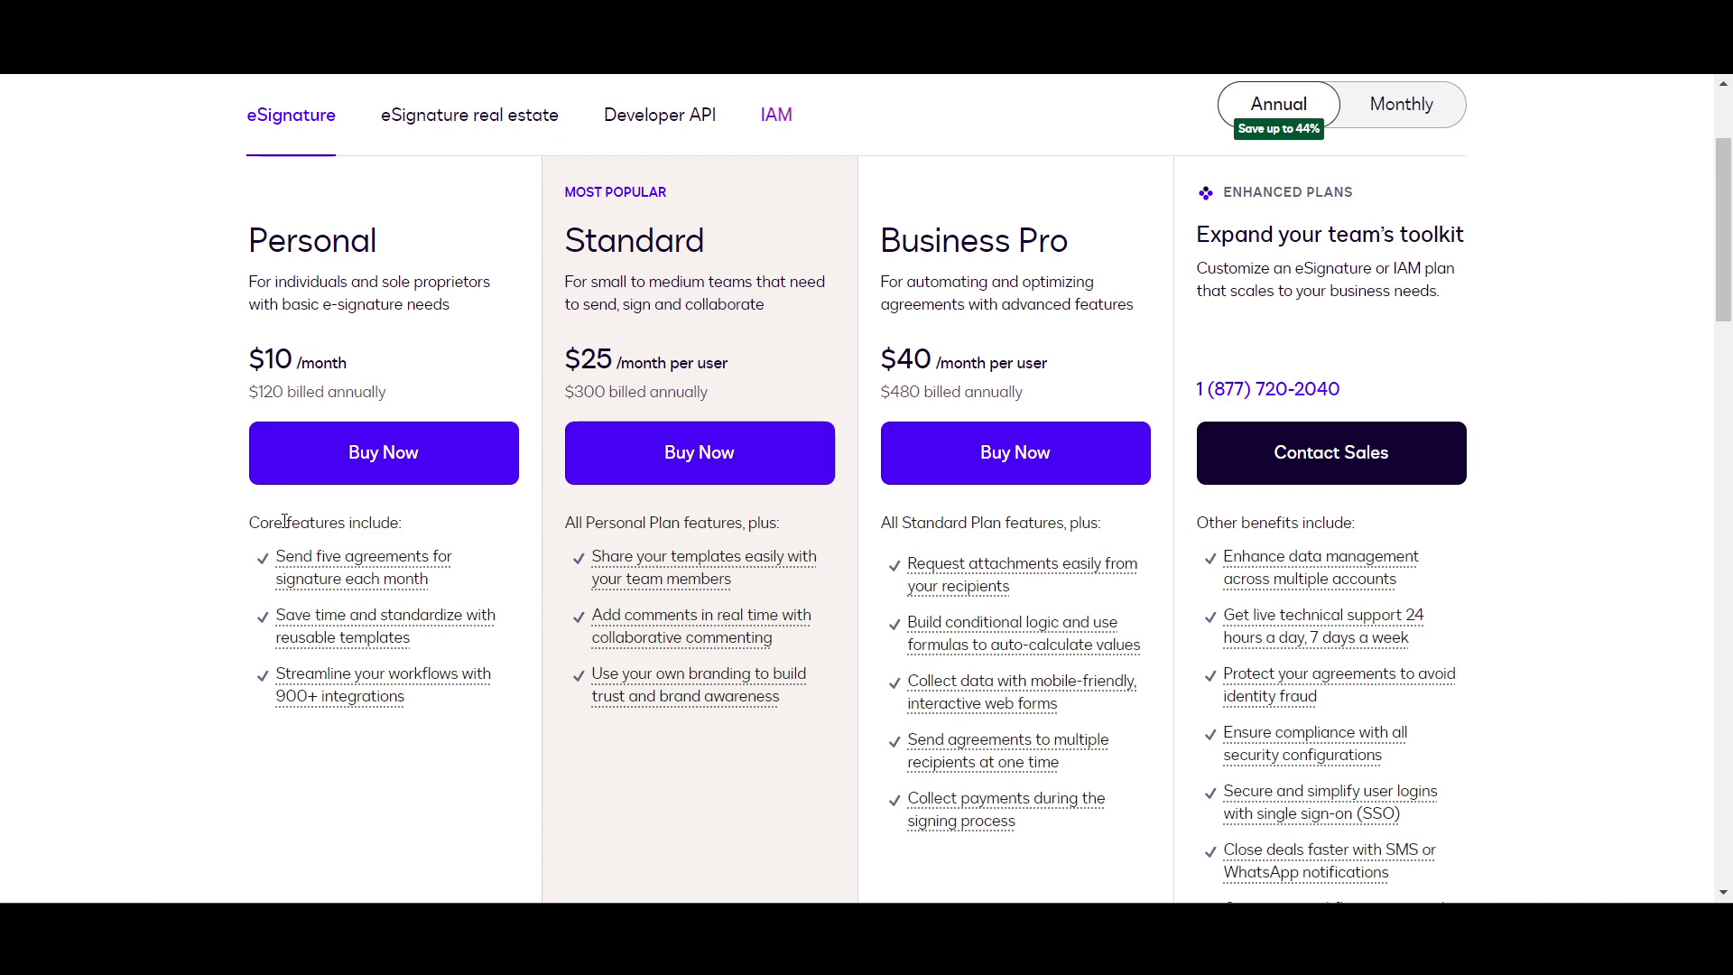
pyautogui.scroll(-1, 285, 560)
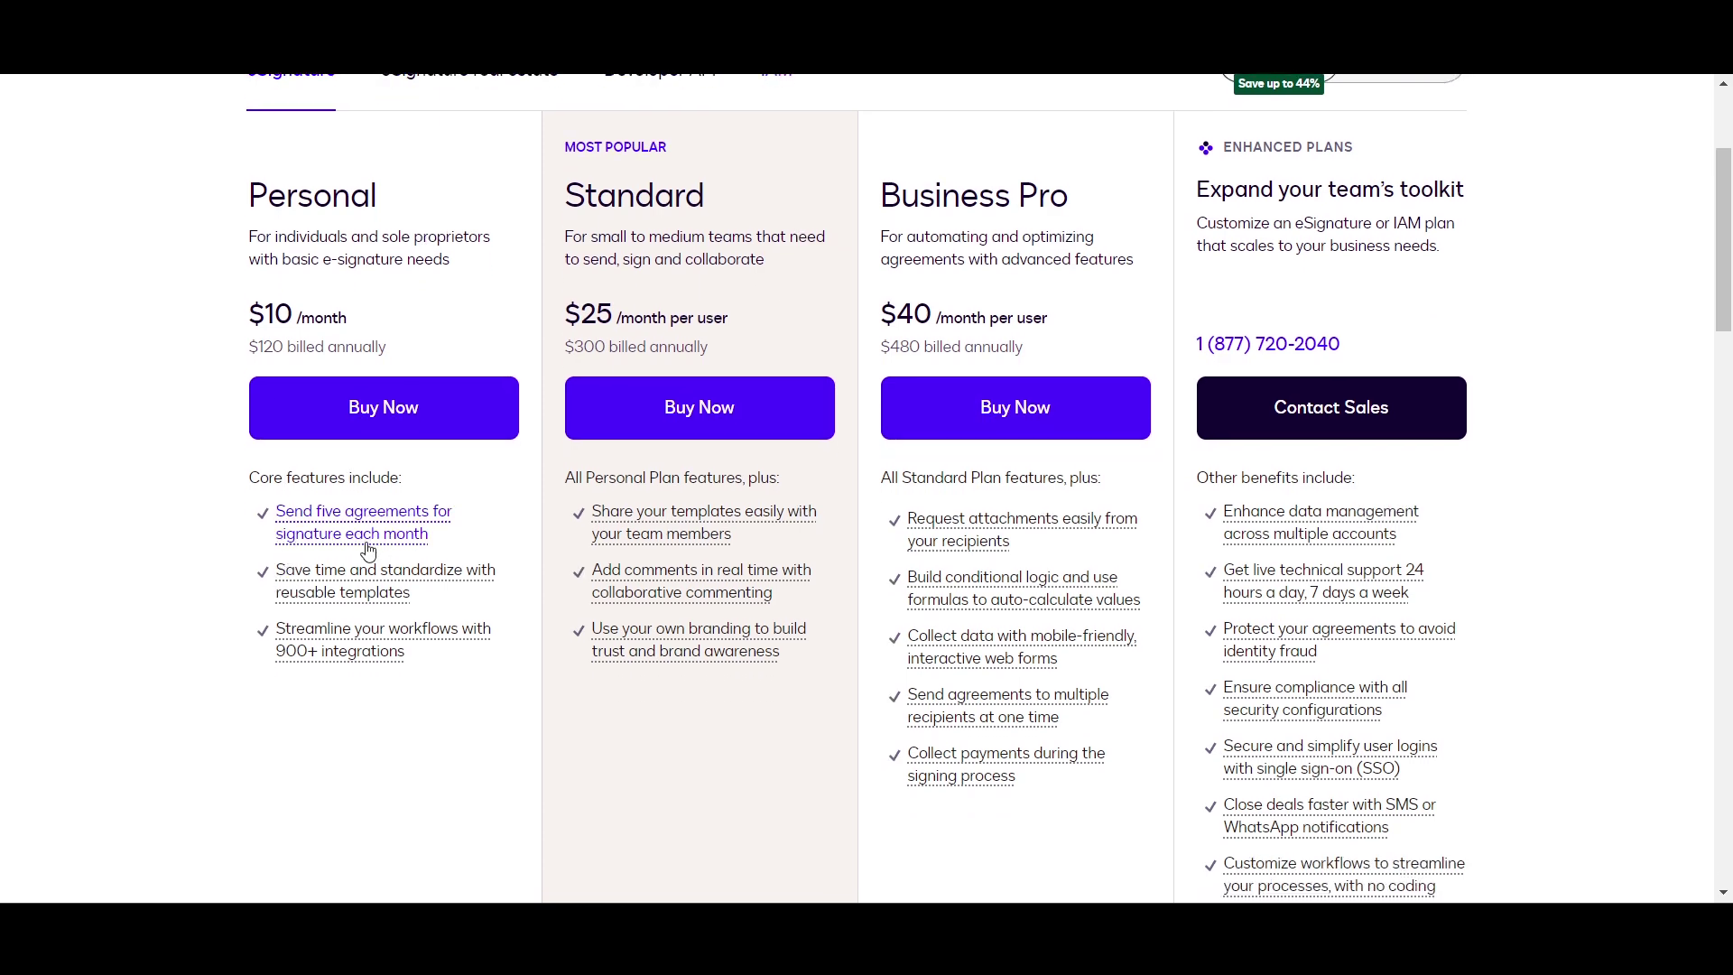
pyautogui.scroll(-1, 517, 570)
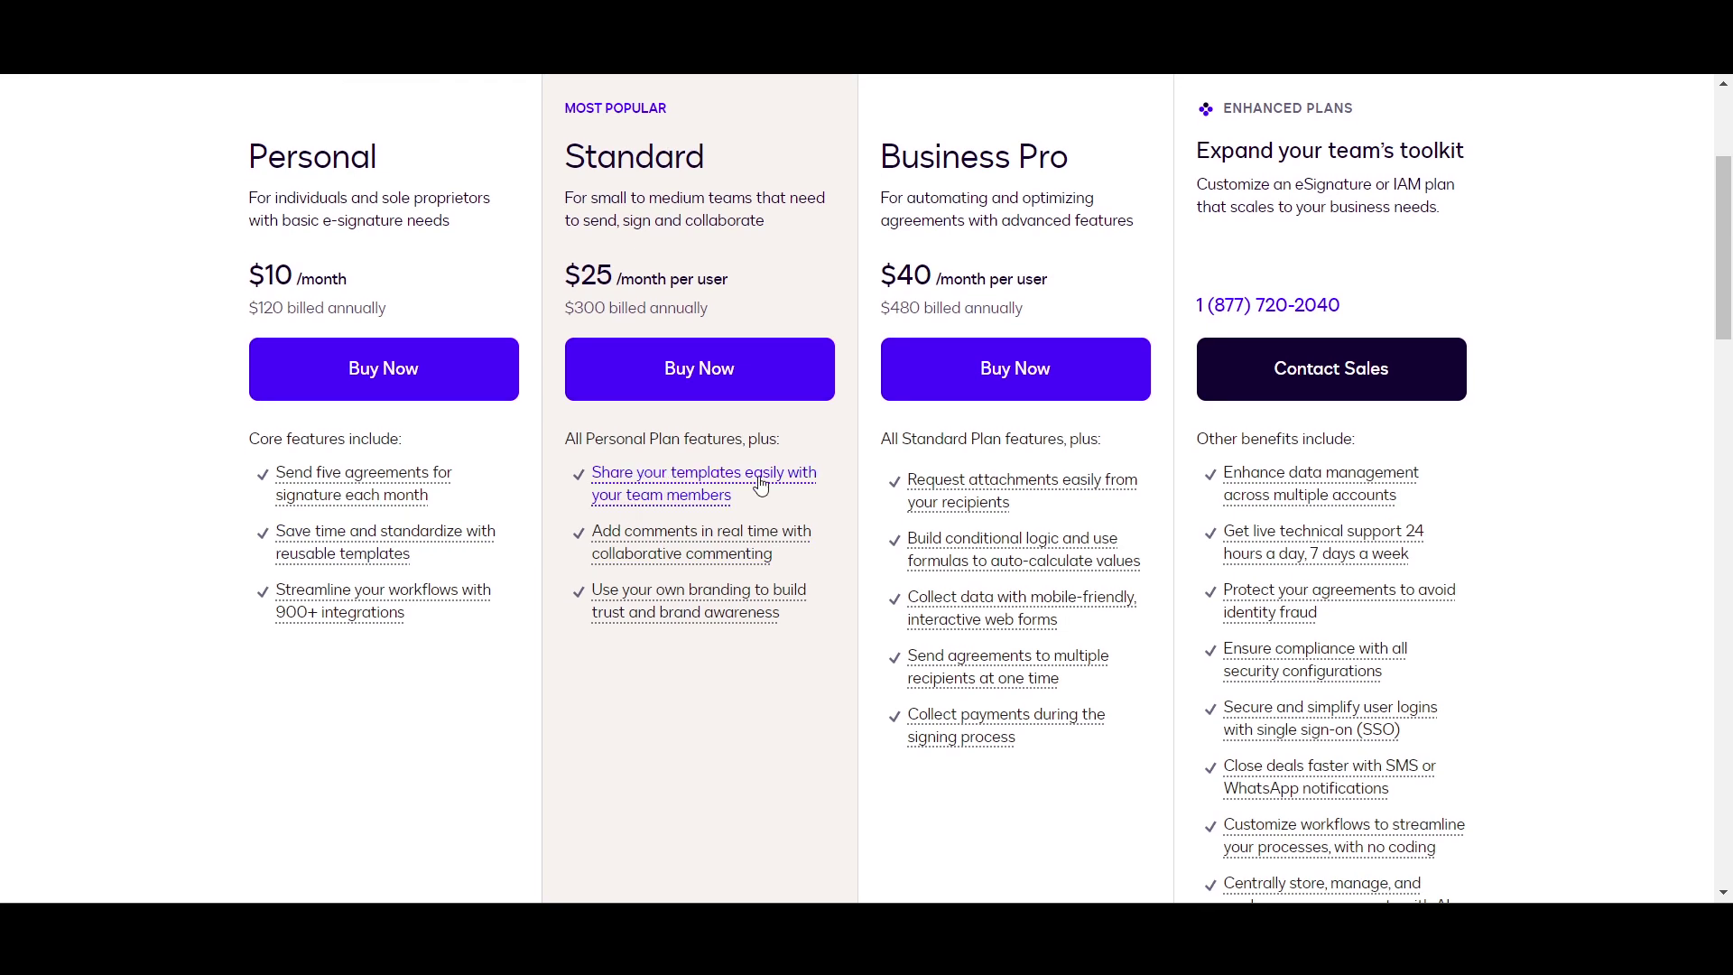
pyautogui.scroll(1, 1055, 361)
pyautogui.scroll(-2, 1051, 361)
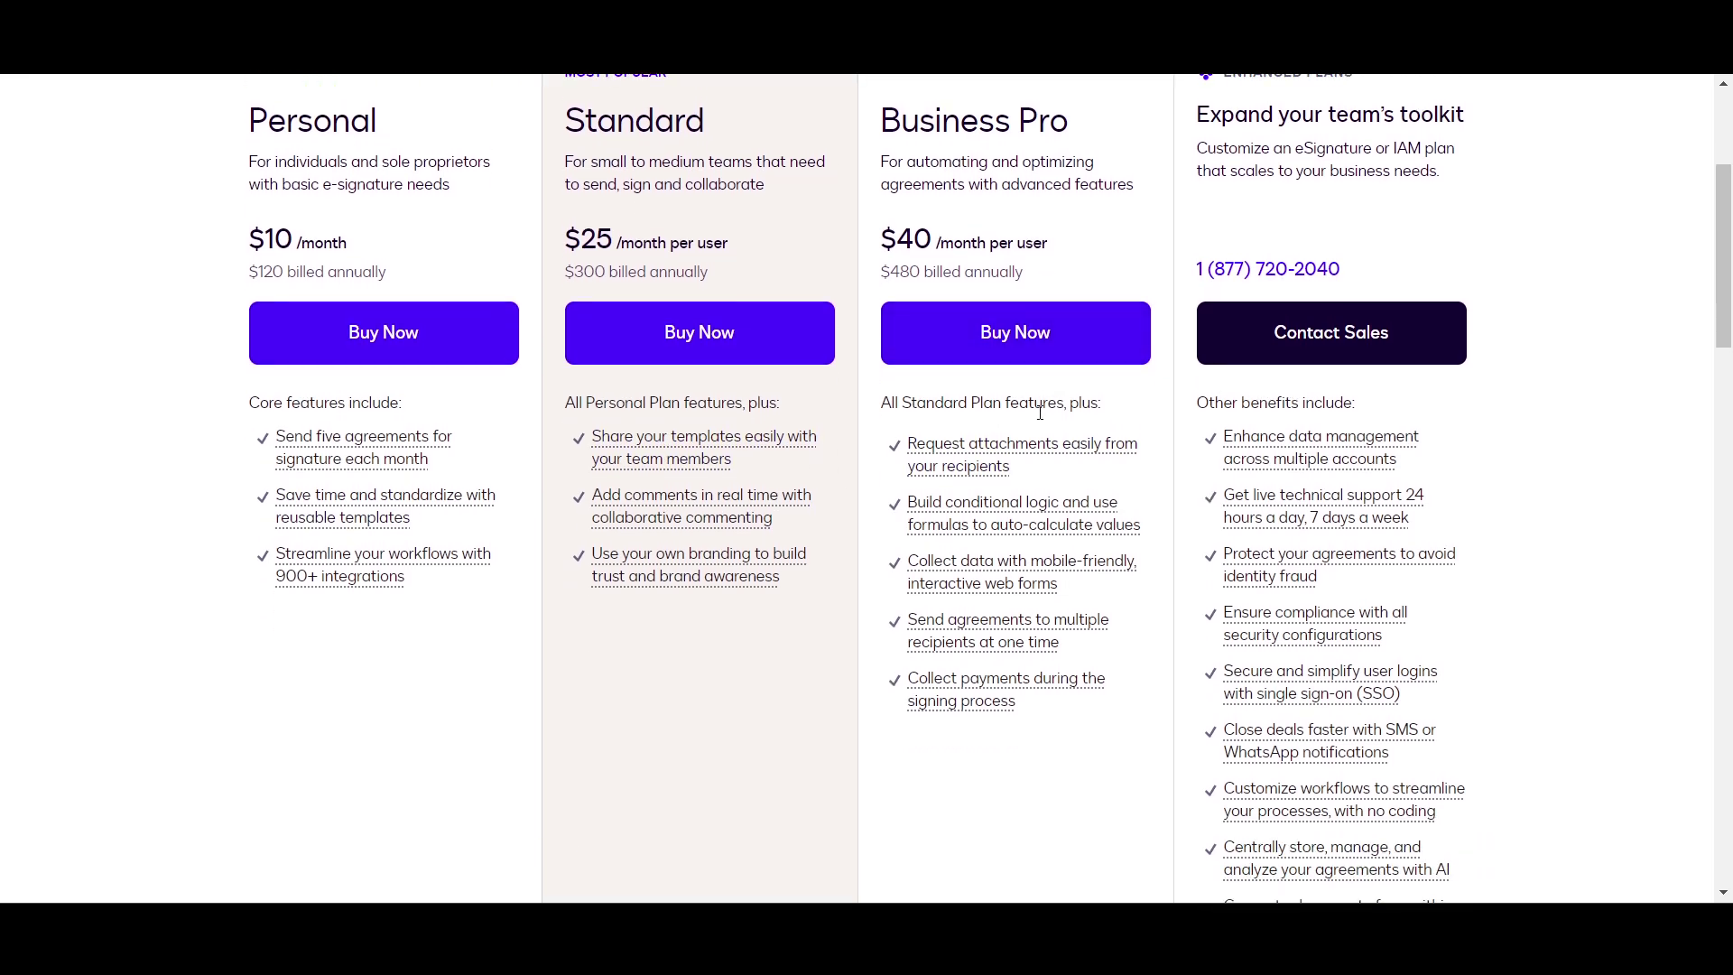
pyautogui.scroll(-1, 1047, 364)
pyautogui.scroll(2, 1031, 370)
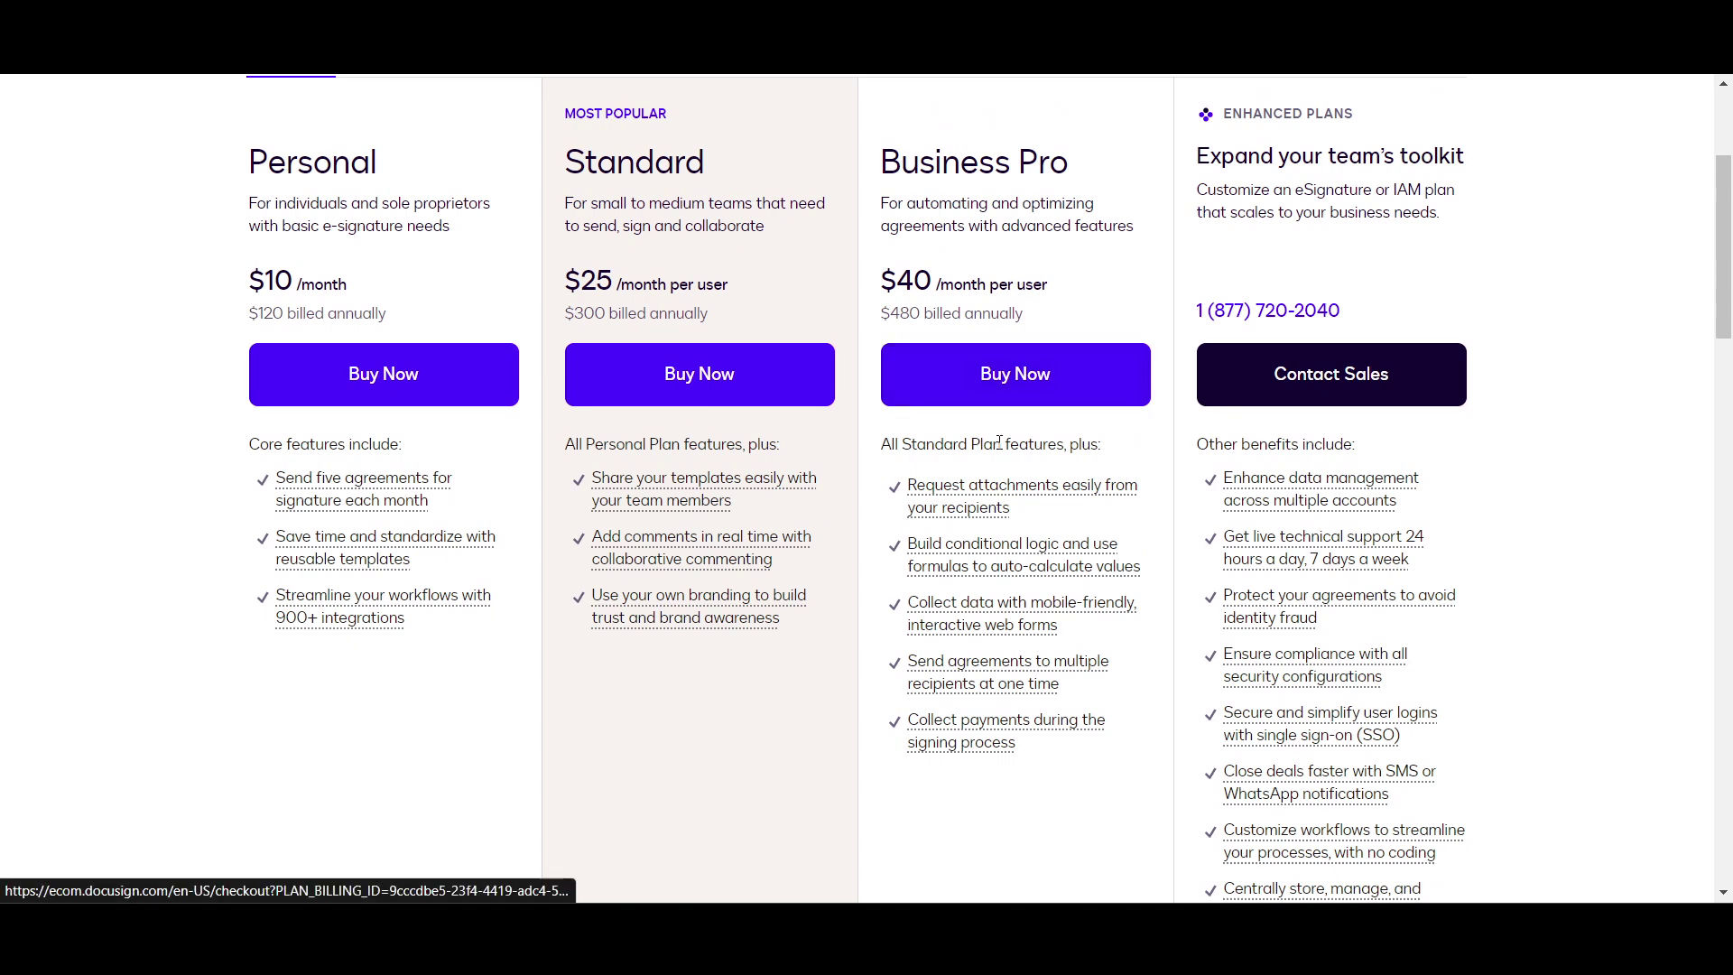
pyautogui.scroll(-3, 1607, 491)
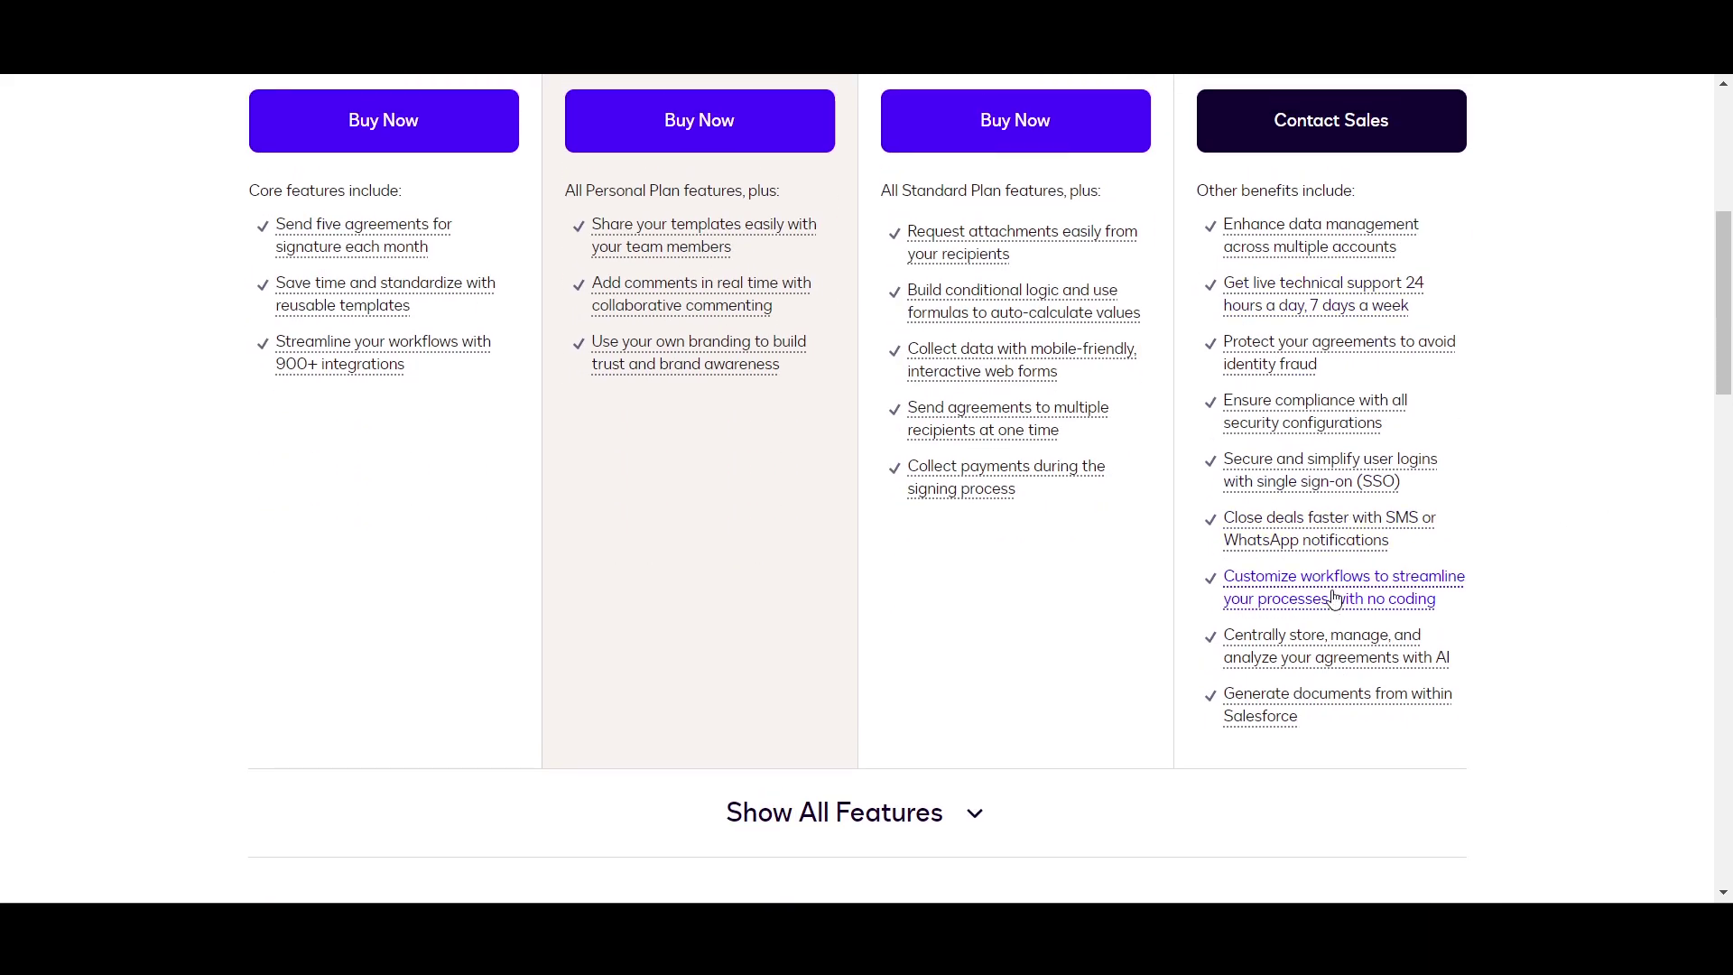
pyautogui.scroll(1, 1354, 586)
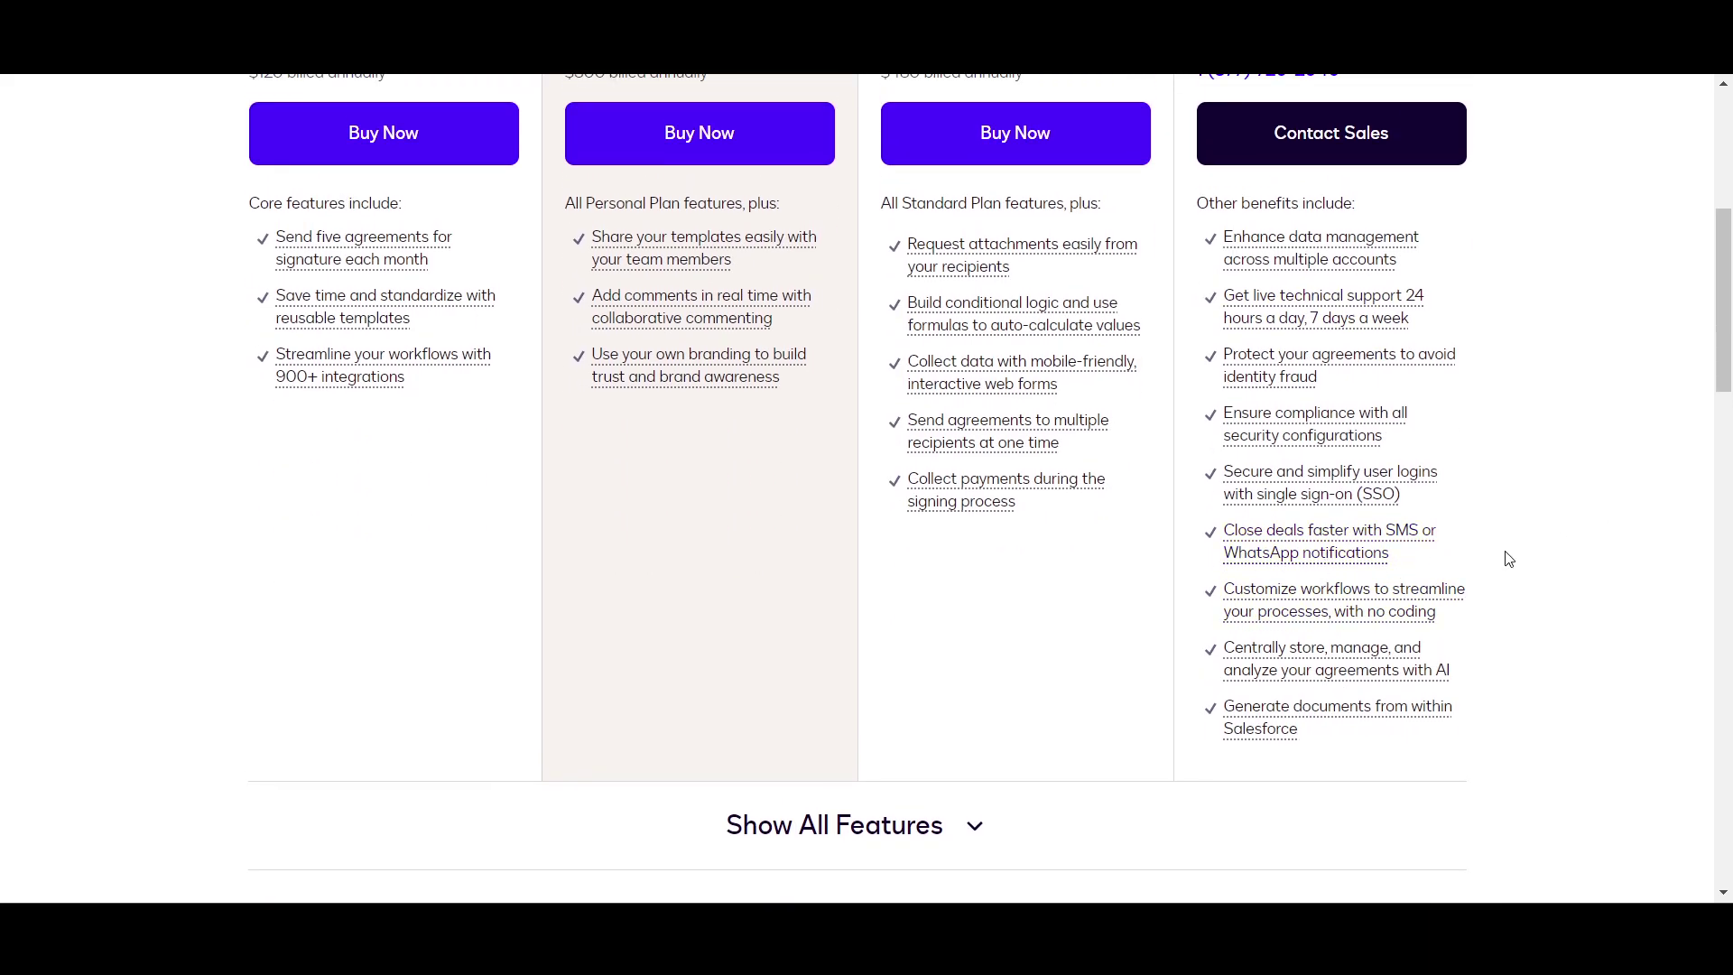
pyautogui.scroll(-1, 1516, 552)
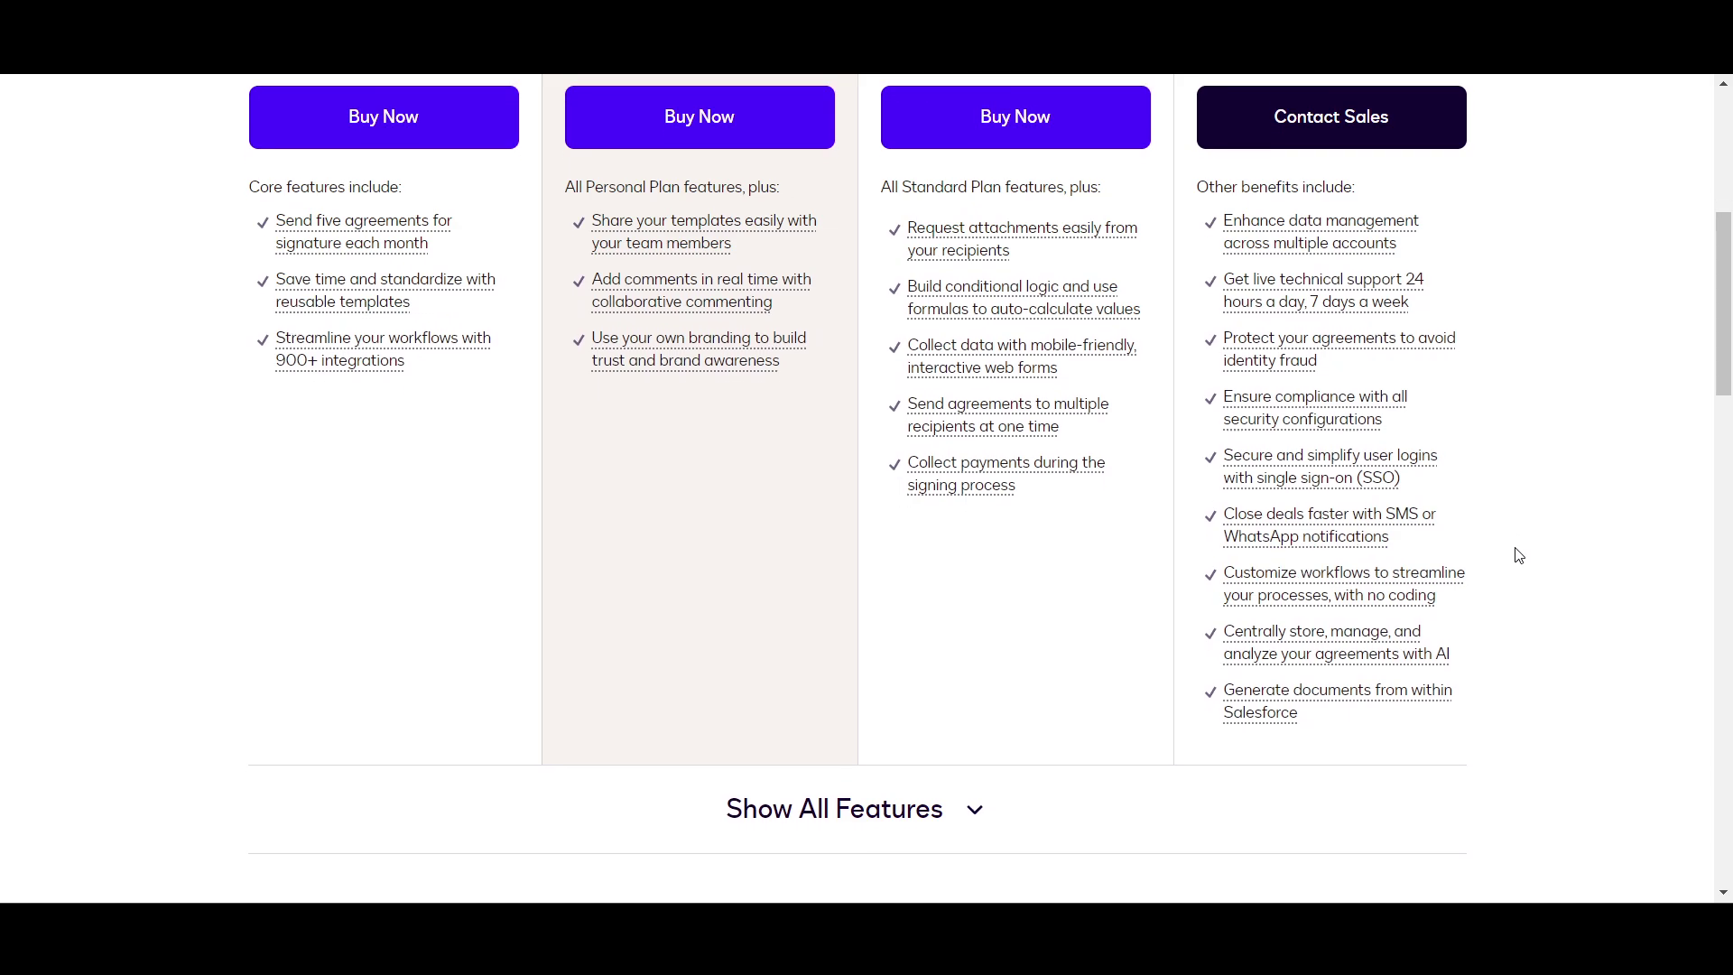
pyautogui.scroll(4, 1519, 555)
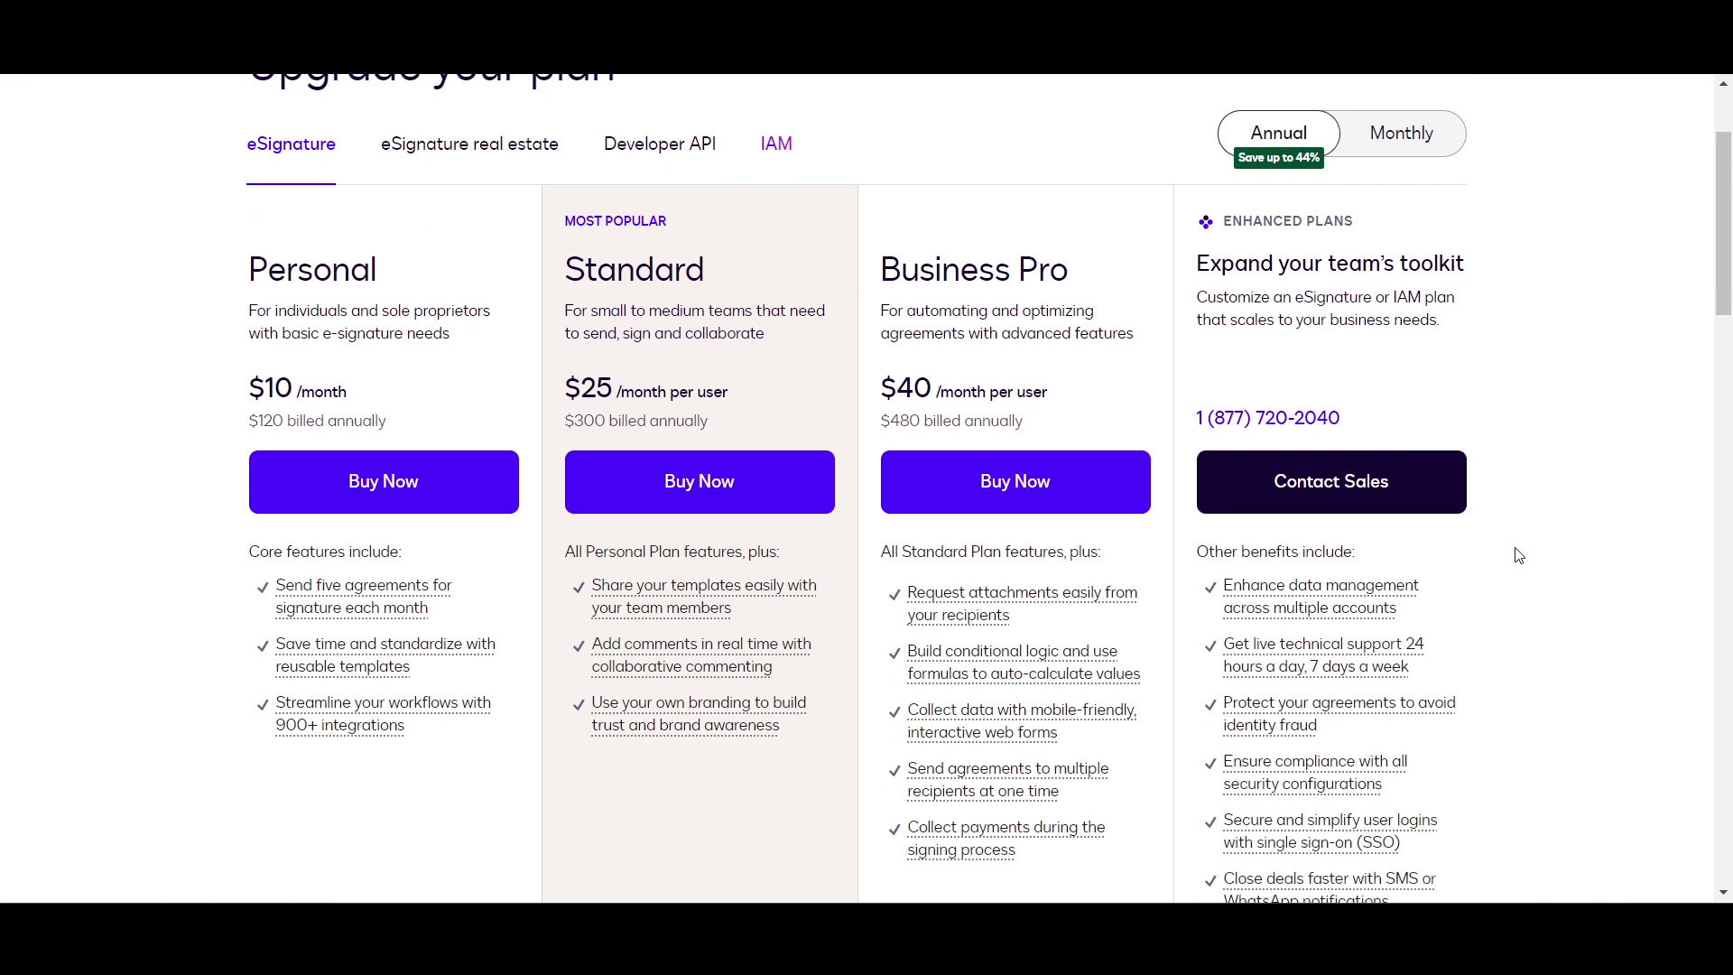
pyautogui.scroll(-1, 1519, 555)
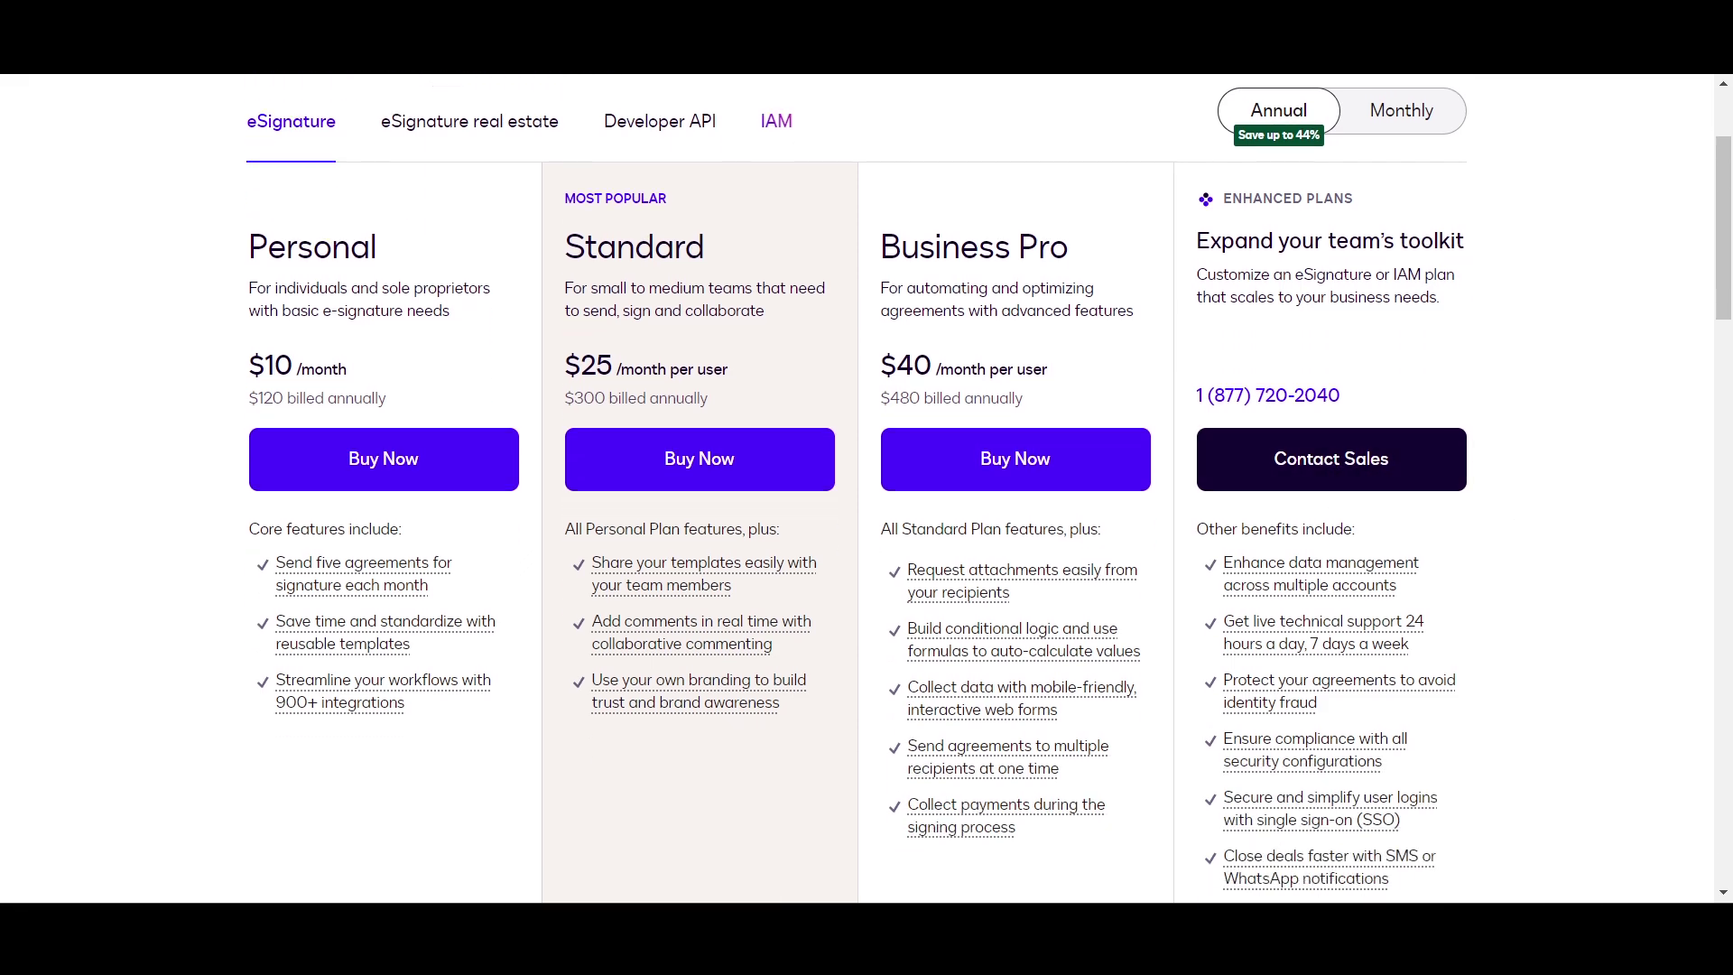
pyautogui.scroll(-6, 819, 650)
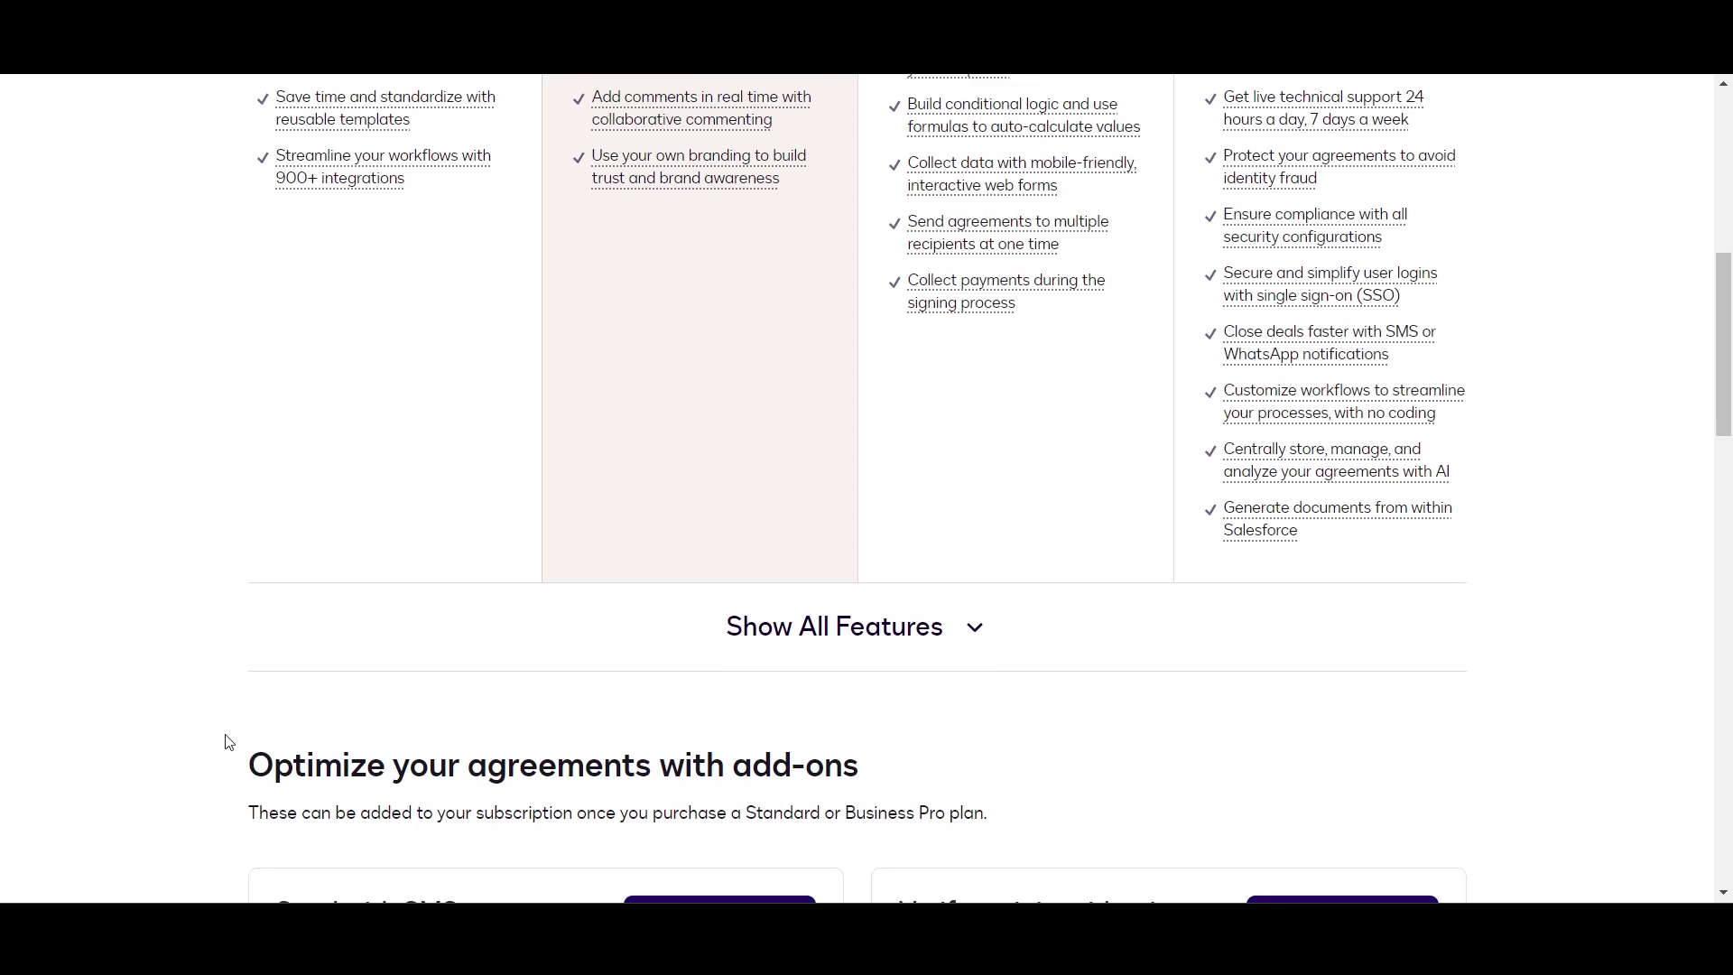